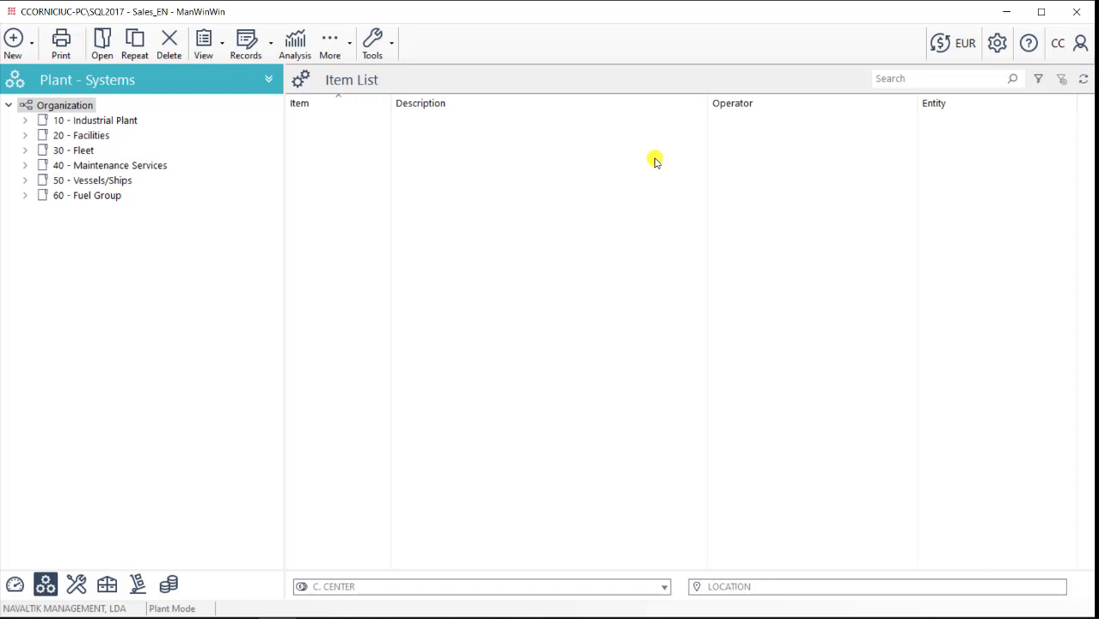
- Review the configuration options available for Company, Plant and Work Orders, then close the configuration
{"action": "left_click", "coordinate": [997, 43]}
{"action": "left_click", "coordinate": [848, 105]}
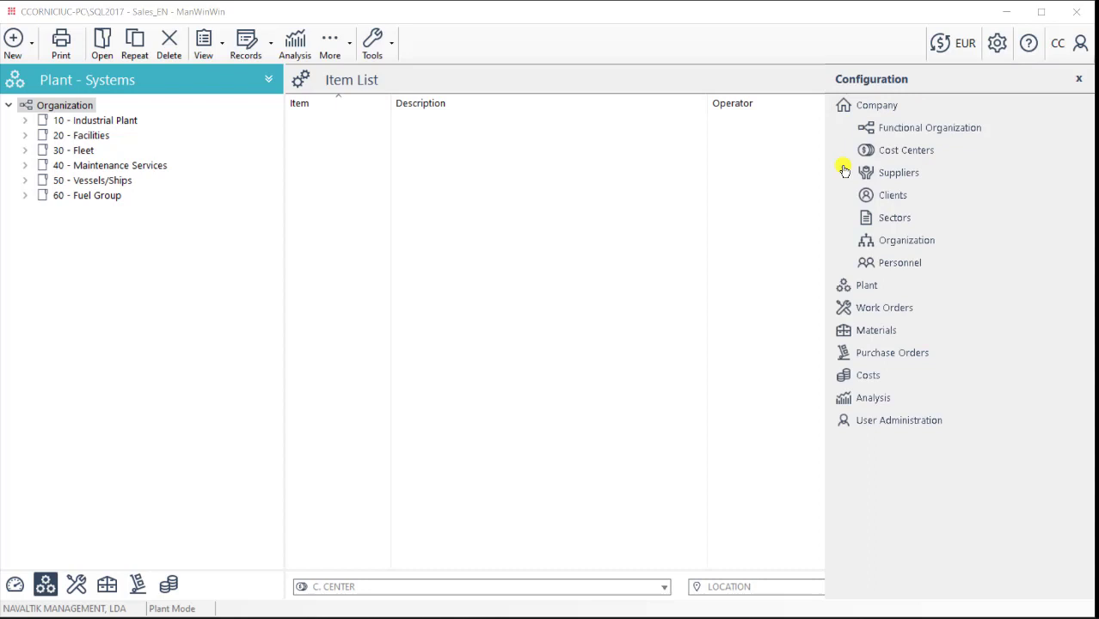
{"action": "left_click", "coordinate": [846, 285]}
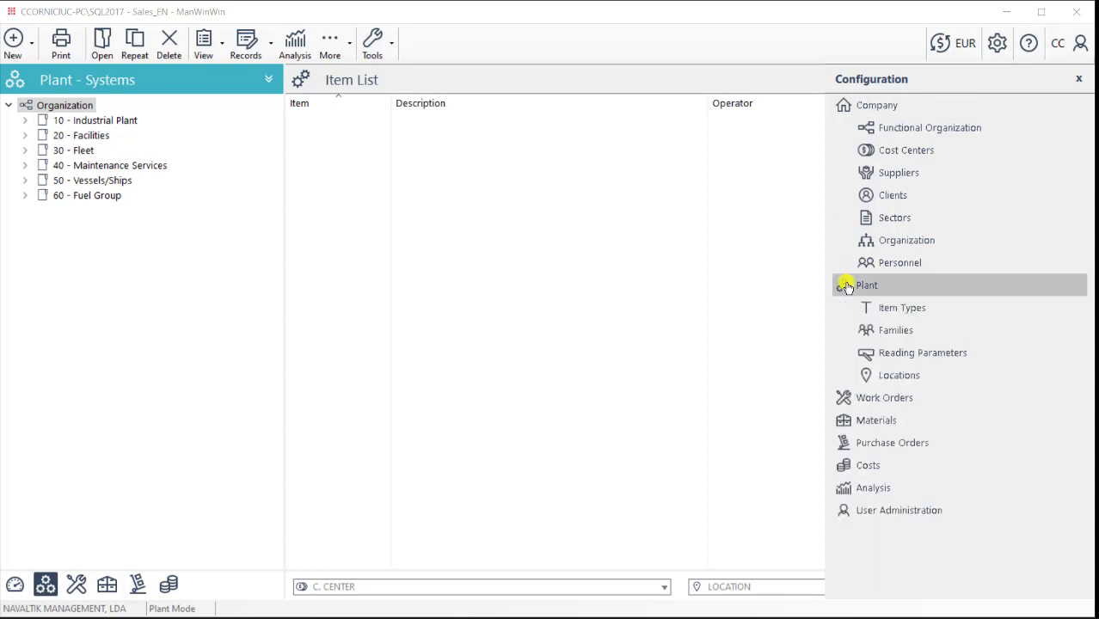
{"action": "left_click", "coordinate": [850, 396]}
{"action": "scroll", "coordinate": [887, 157], "scroll_direction": "up", "scroll_amount": 1}
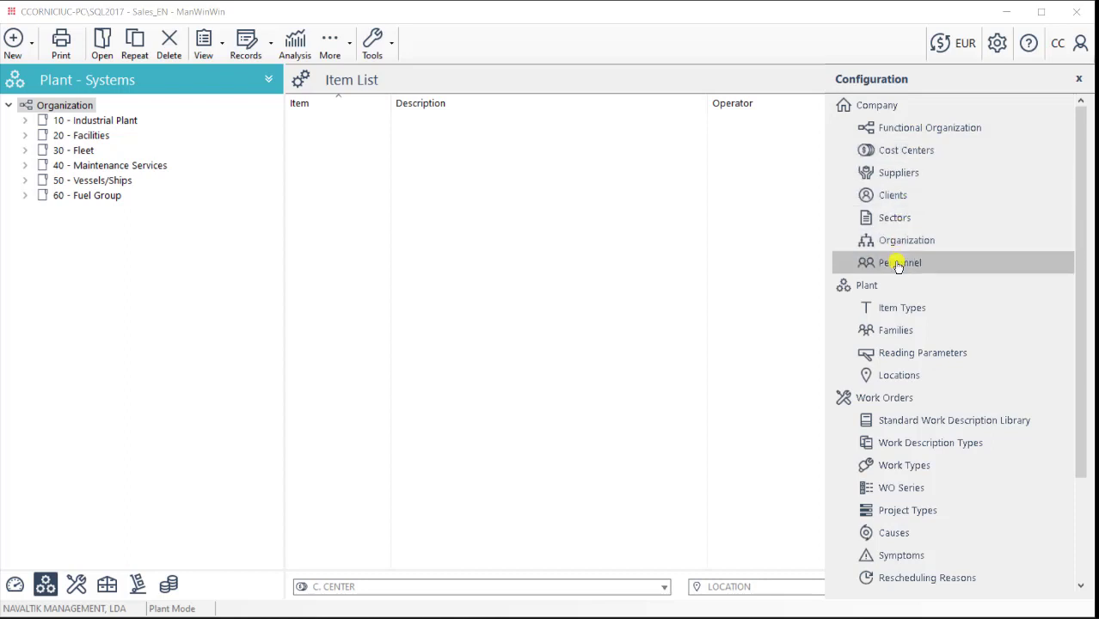
{"action": "scroll", "coordinate": [898, 322], "scroll_direction": "down", "scroll_amount": 3}
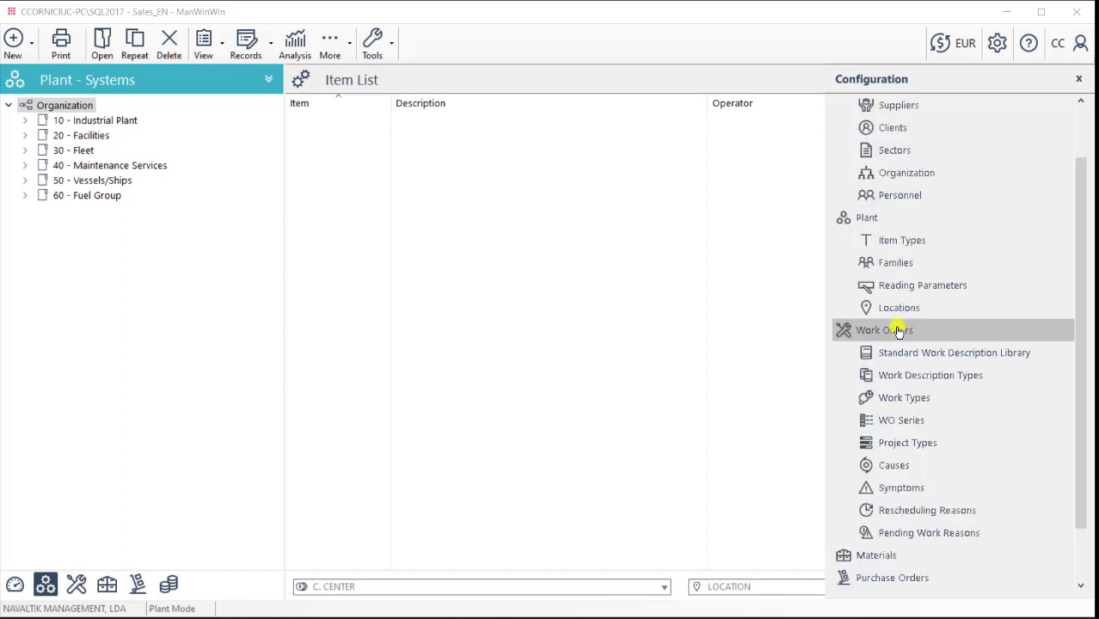
{"action": "scroll", "coordinate": [902, 353], "scroll_direction": "down", "scroll_amount": 3}
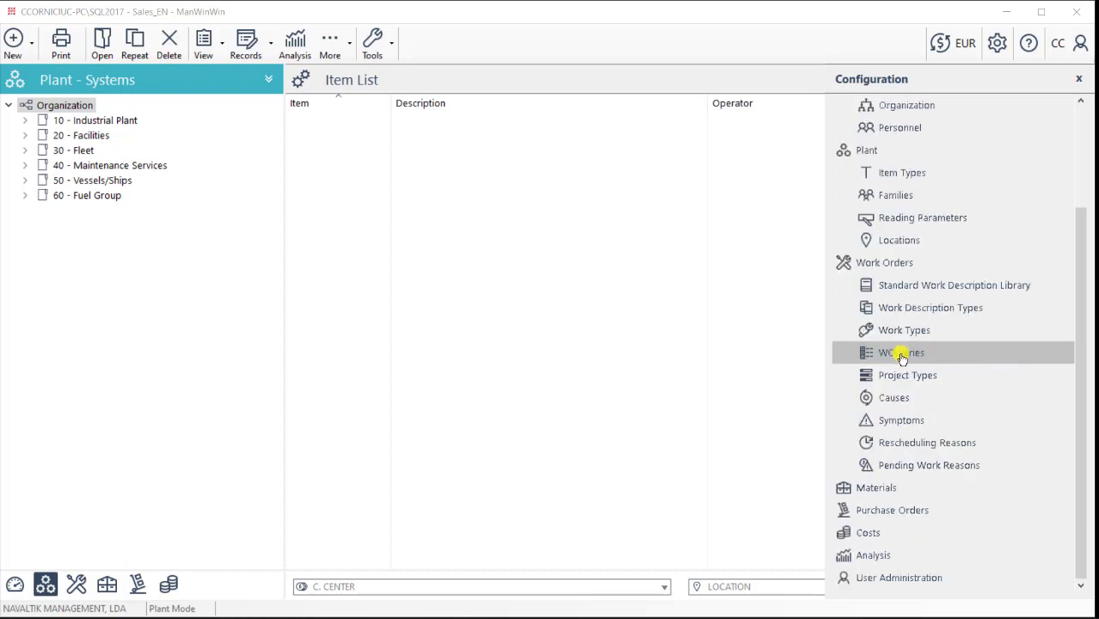
{"action": "left_click", "coordinate": [542, 224]}
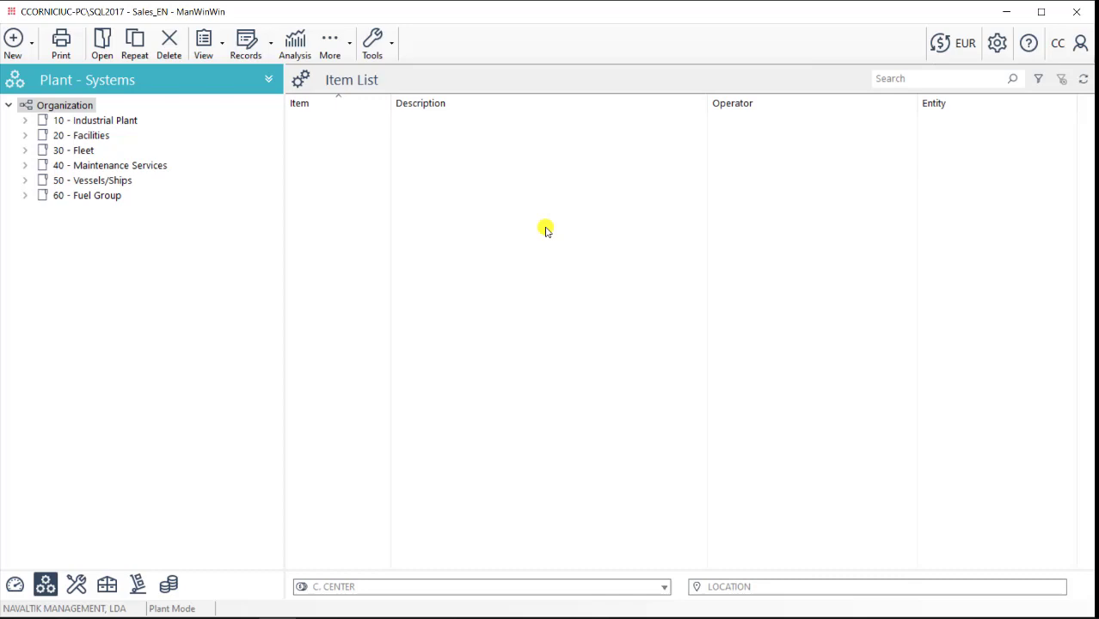
- Load the data of the whole Organization into the item list and select Boiler nº5 (CLD-0005)
{"action": "right_click", "coordinate": [53, 106]}
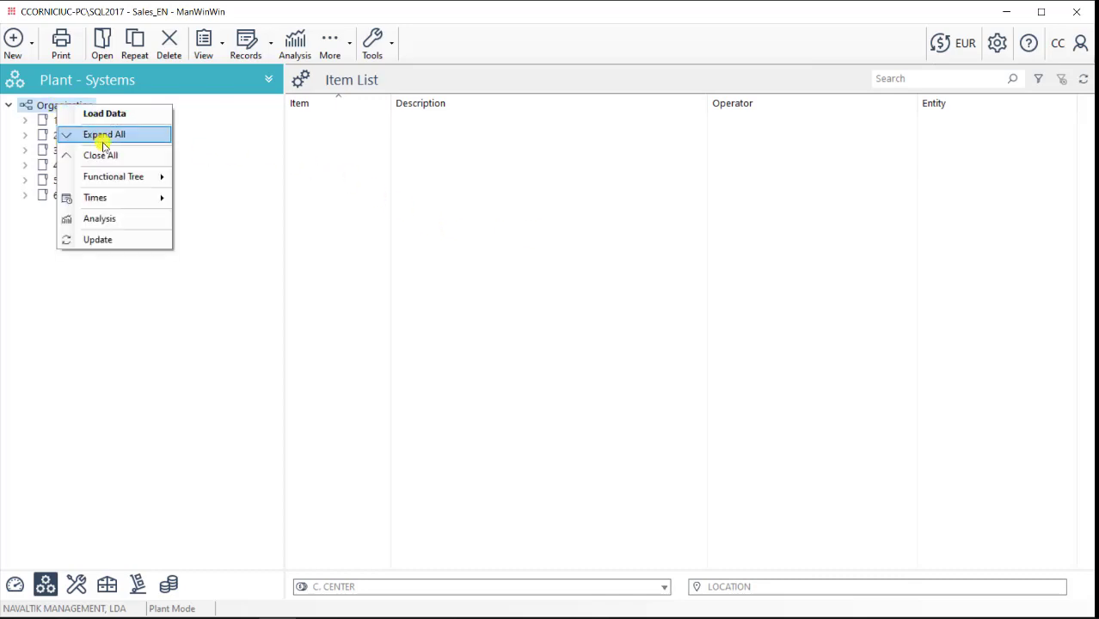
{"action": "left_click", "coordinate": [129, 113]}
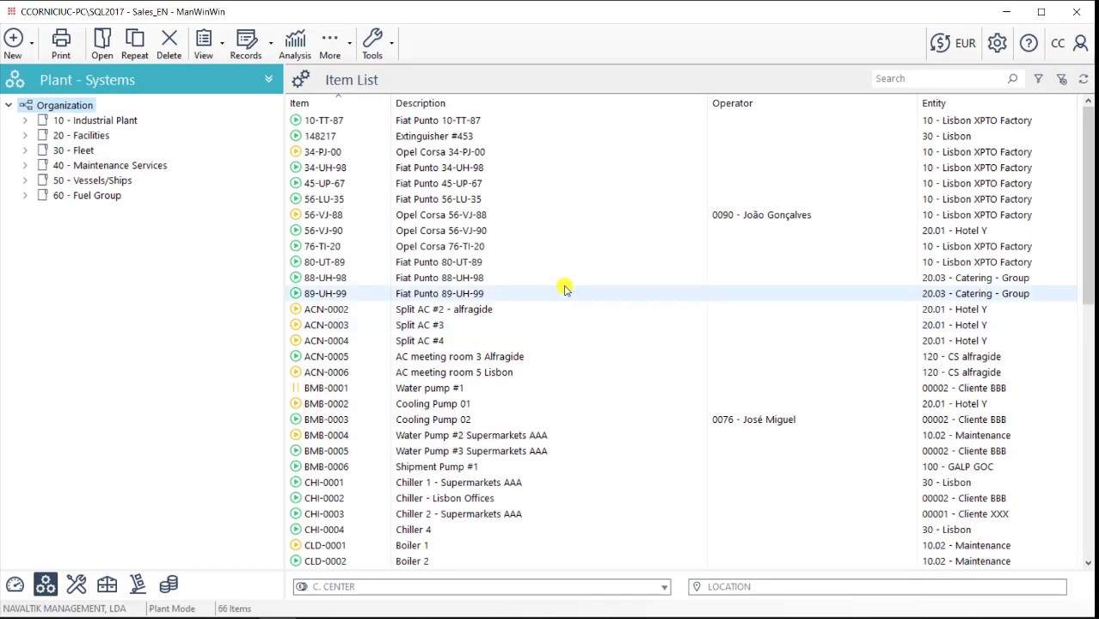
{"action": "scroll", "coordinate": [565, 289], "scroll_direction": "down", "scroll_amount": 5}
{"action": "left_click", "coordinate": [472, 372]}
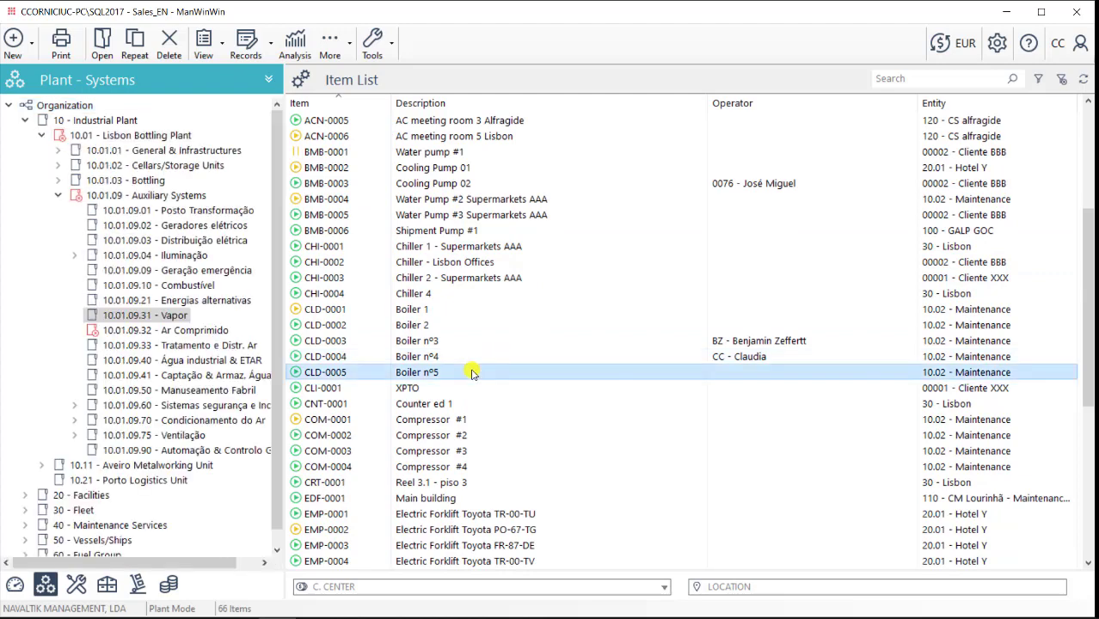
- Open the Boiler nº5 item record, review its identification, specifications and operational data, and close it
{"action": "double_click", "coordinate": [471, 372]}
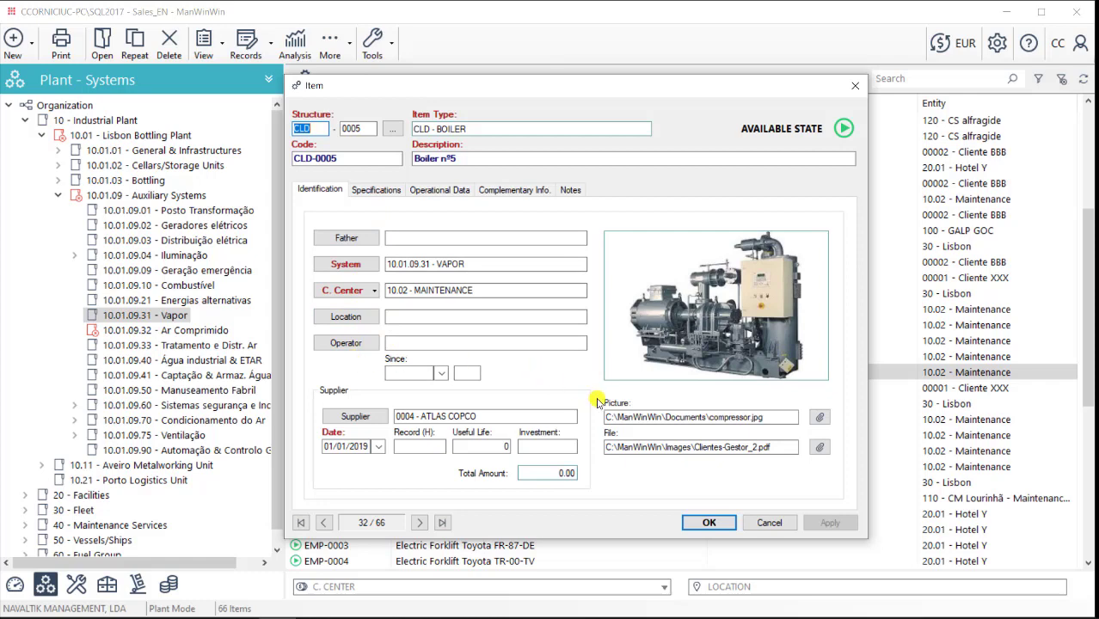
{"action": "left_click", "coordinate": [389, 191]}
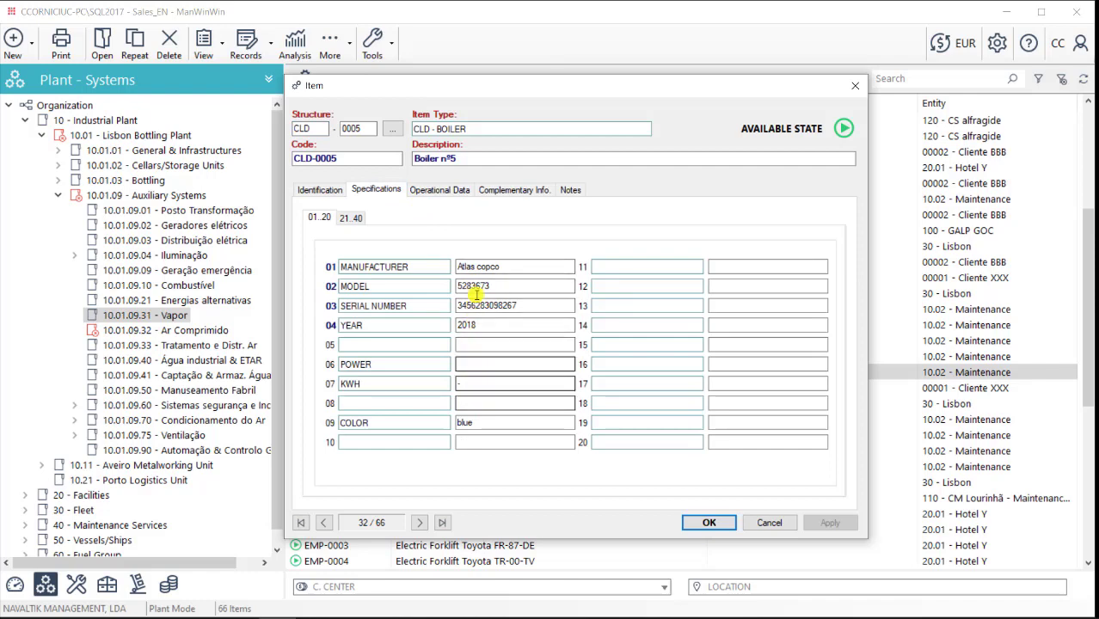
{"action": "left_click", "coordinate": [462, 192]}
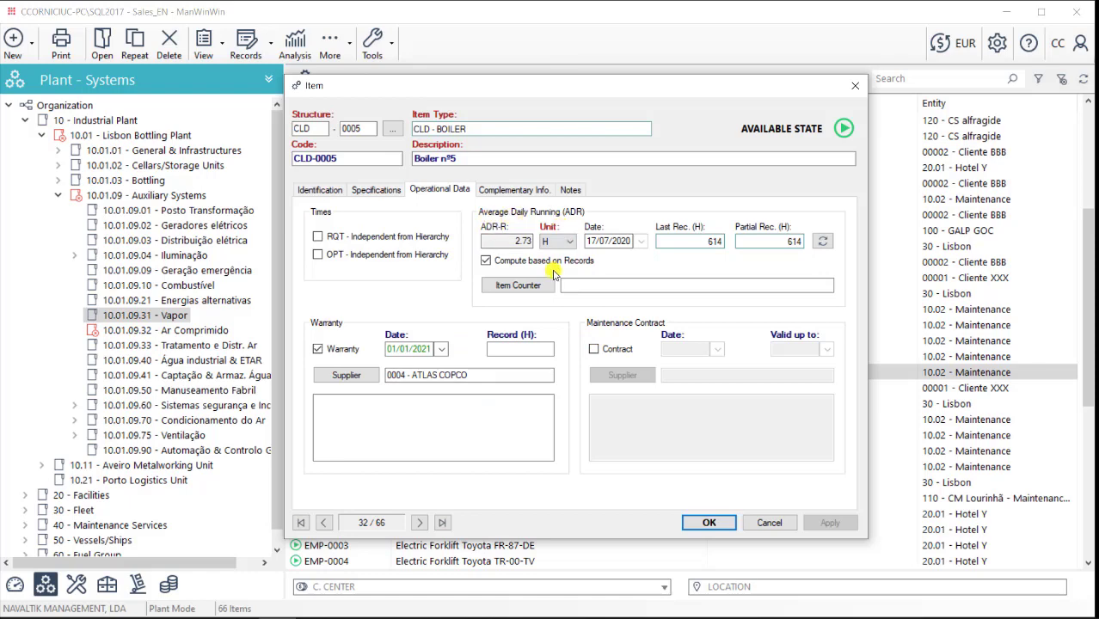
{"action": "key", "text": "Escape"}
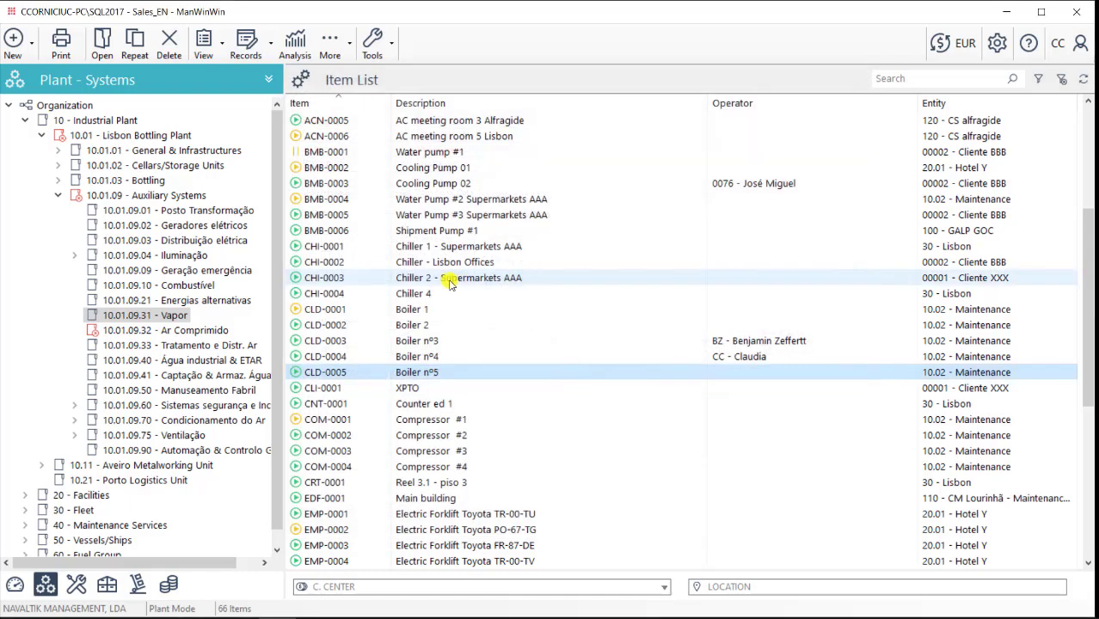
- Open the running records of Boiler nº5 and project its running hours on 31/07/2020
{"action": "right_click", "coordinate": [423, 374]}
{"action": "mouse_move", "coordinate": [466, 436]}
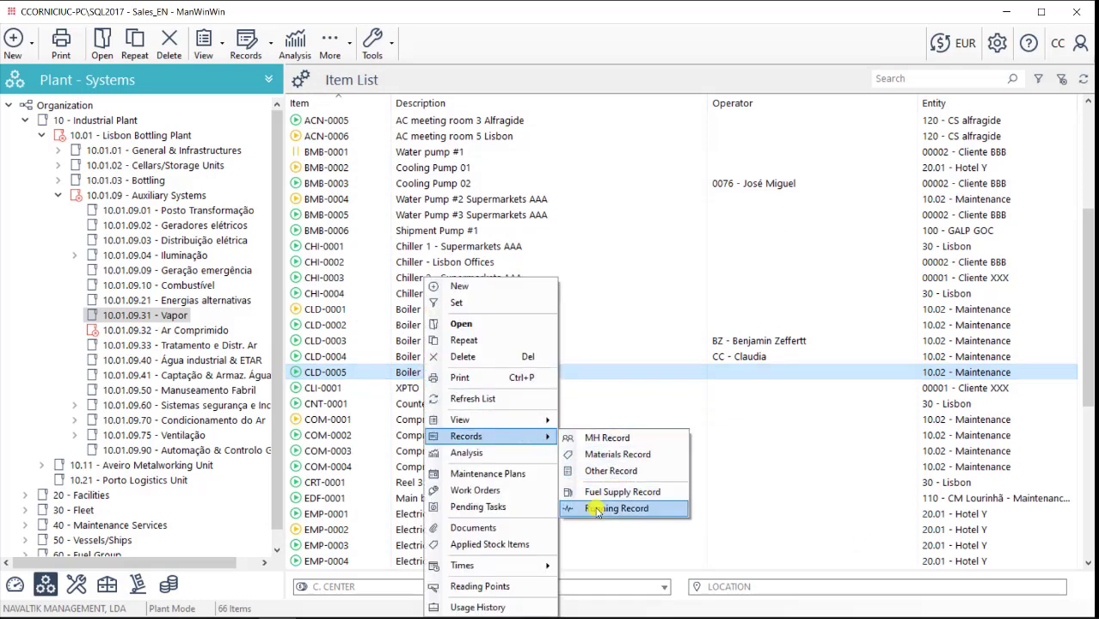
{"action": "left_click", "coordinate": [594, 506]}
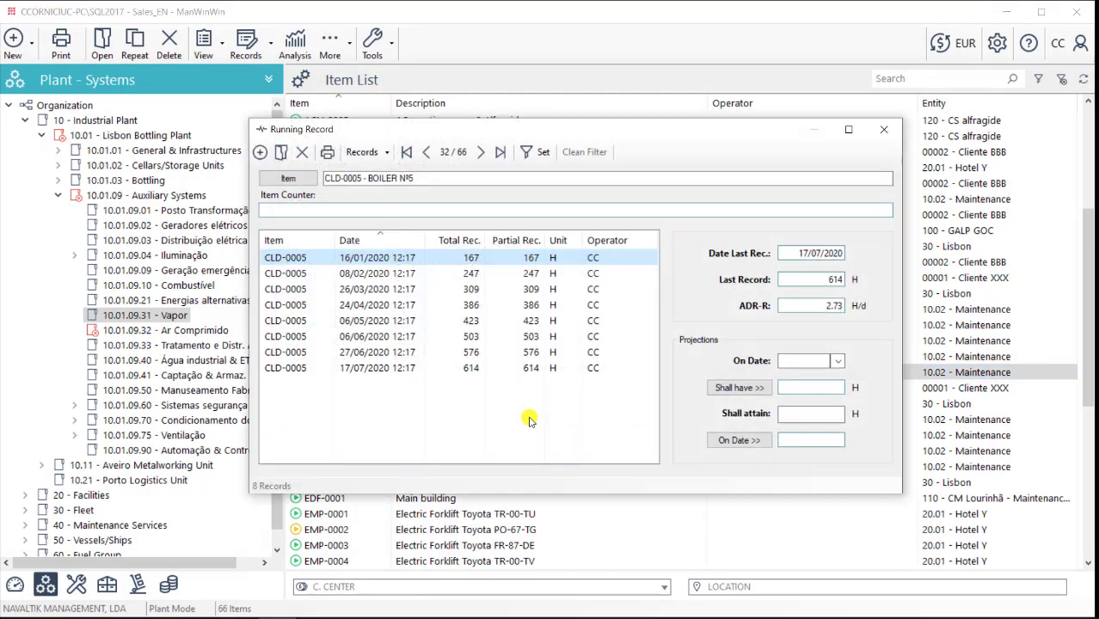
{"action": "left_click", "coordinate": [838, 361]}
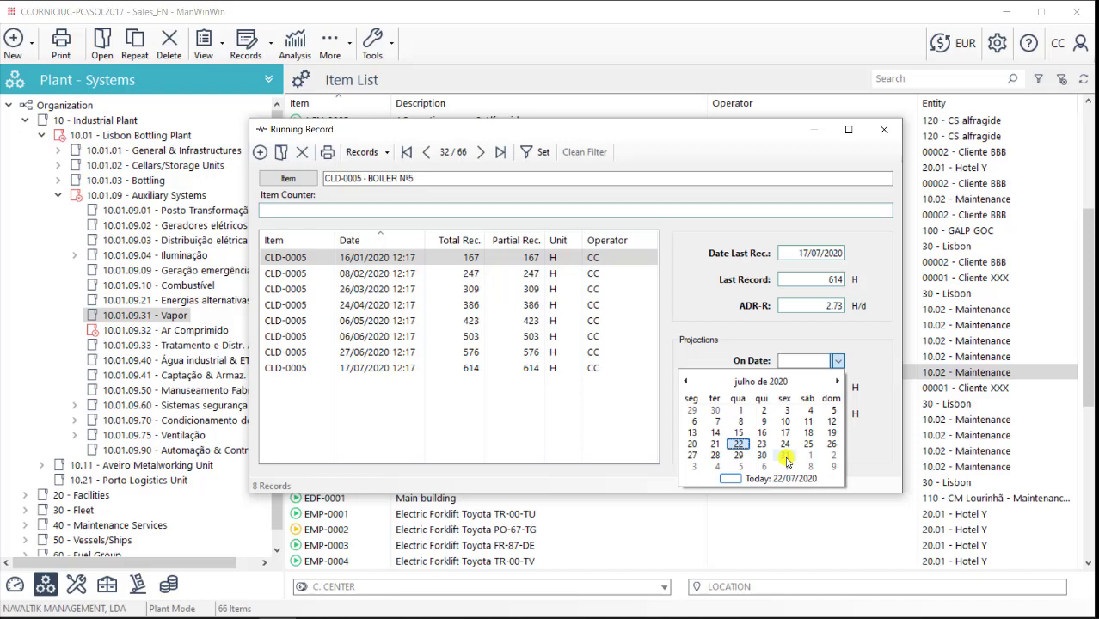
{"action": "left_click", "coordinate": [784, 455]}
{"action": "left_click", "coordinate": [759, 390]}
- Project the date on which Boiler nº5 attains 1000 H, then close the running records
{"action": "left_click", "coordinate": [820, 415]}
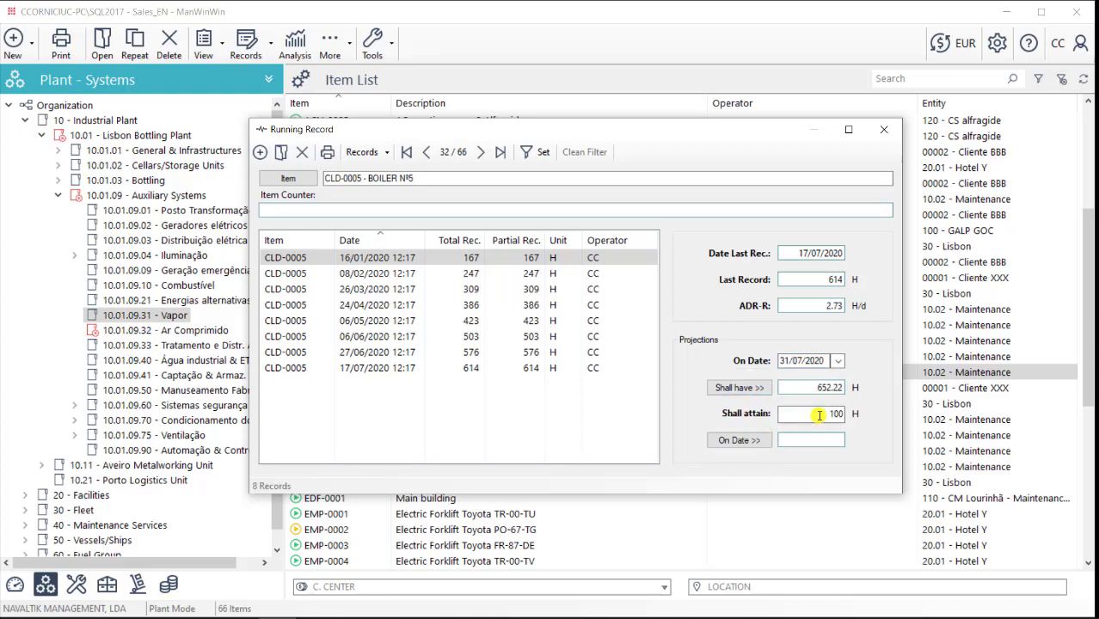
{"action": "type", "text": "1000"}
{"action": "left_click", "coordinate": [761, 439]}
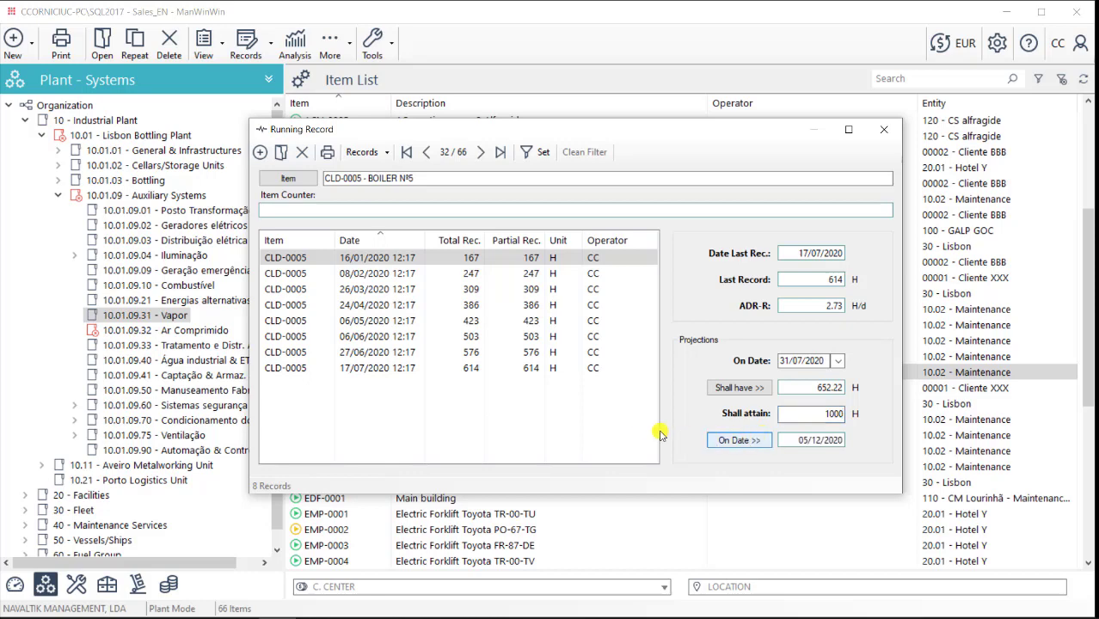
{"action": "key", "text": "Escape"}
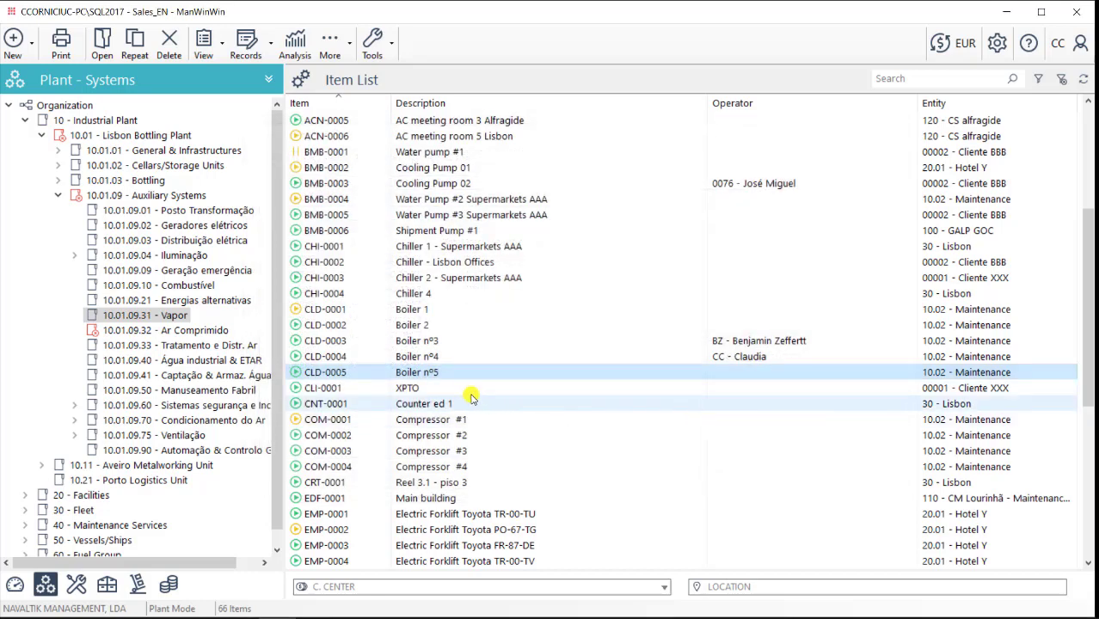
- Examine the temperature readings and alarm projections in the reading points of Boiler nº5, then close them
{"action": "right_click", "coordinate": [432, 375]}
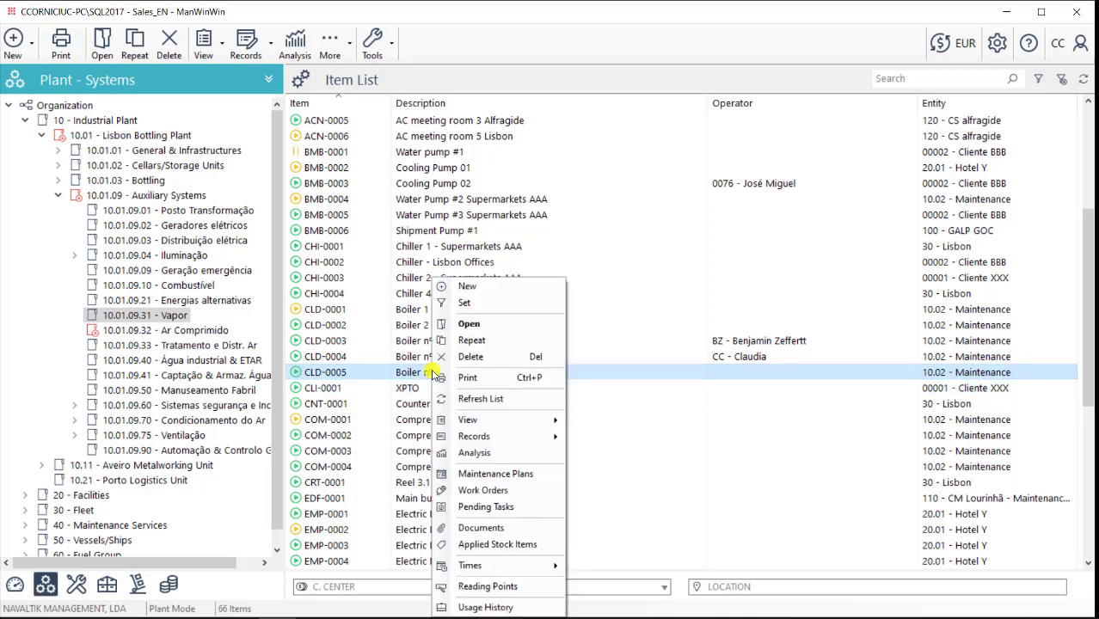
{"action": "left_click", "coordinate": [468, 587]}
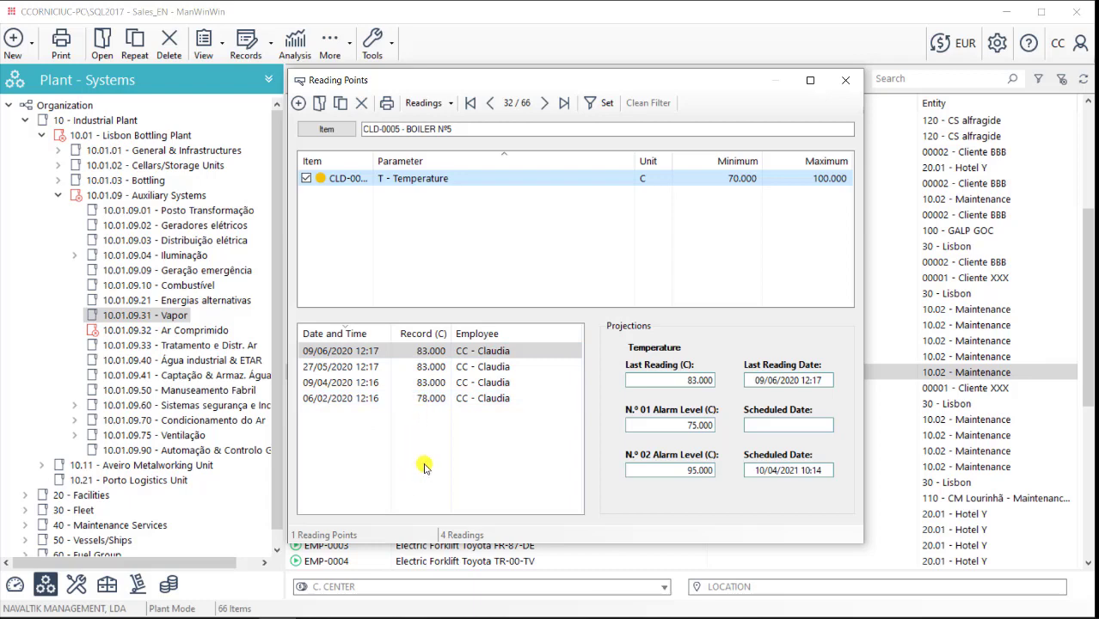
{"action": "key", "text": "Escape"}
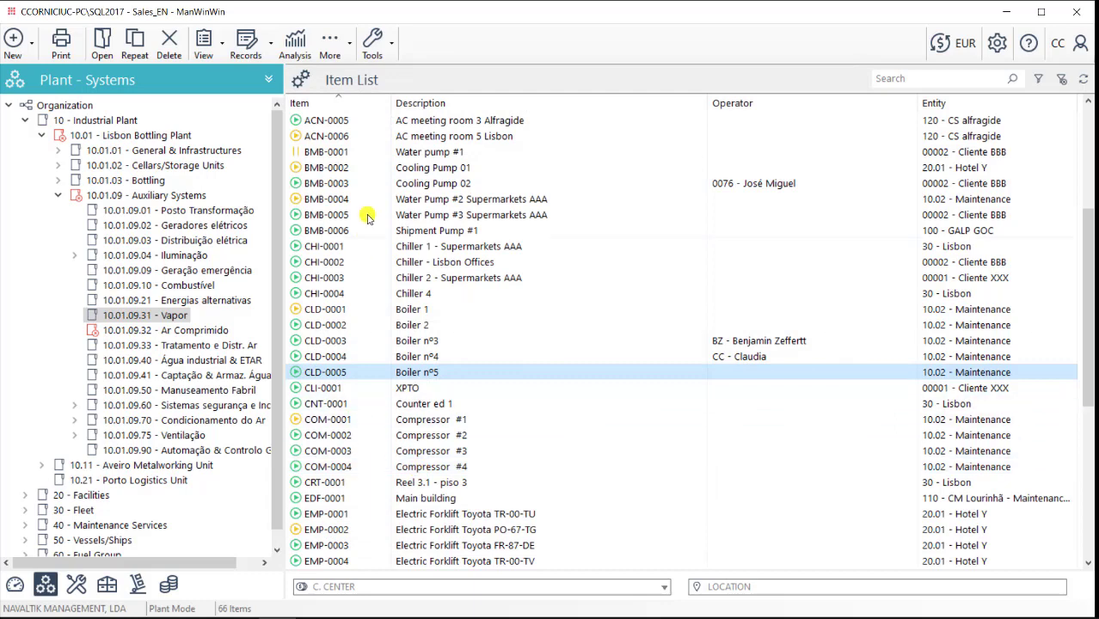
- Generate QR code labels for the listed items and preview them with the Default_Qrcode report
{"action": "left_click", "coordinate": [393, 53]}
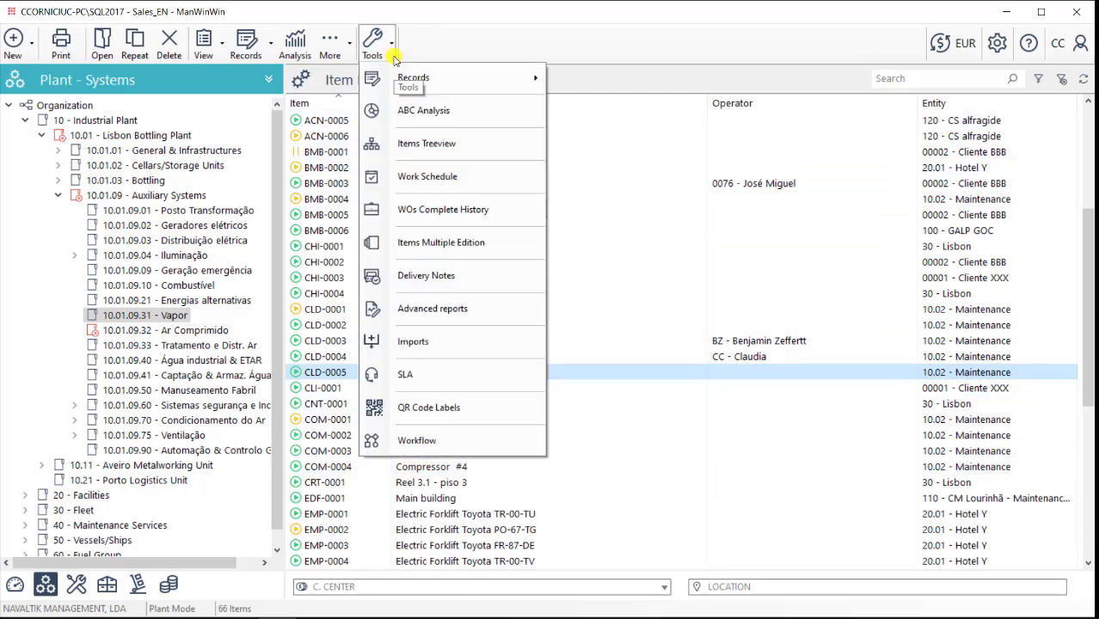
{"action": "left_click", "coordinate": [424, 406]}
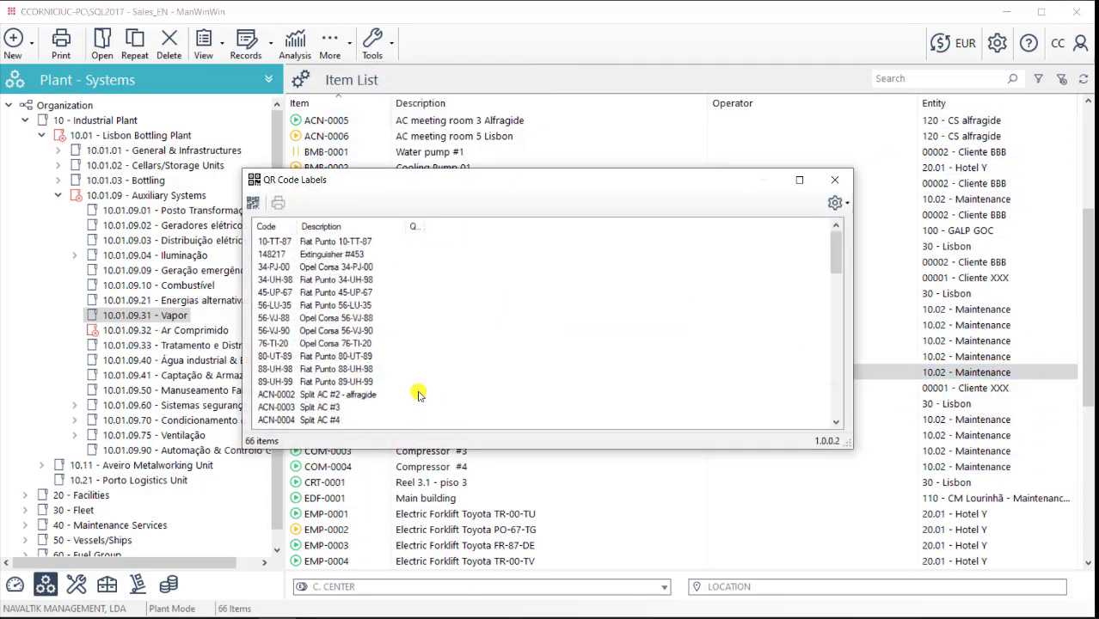
{"action": "left_click", "coordinate": [253, 201]}
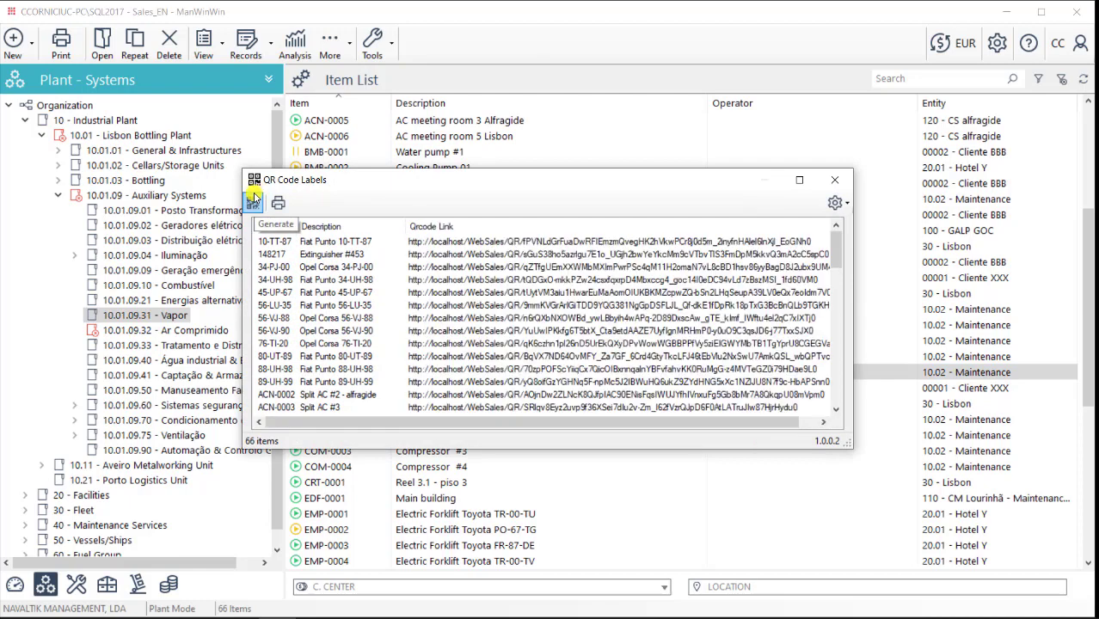
{"action": "left_click", "coordinate": [277, 203]}
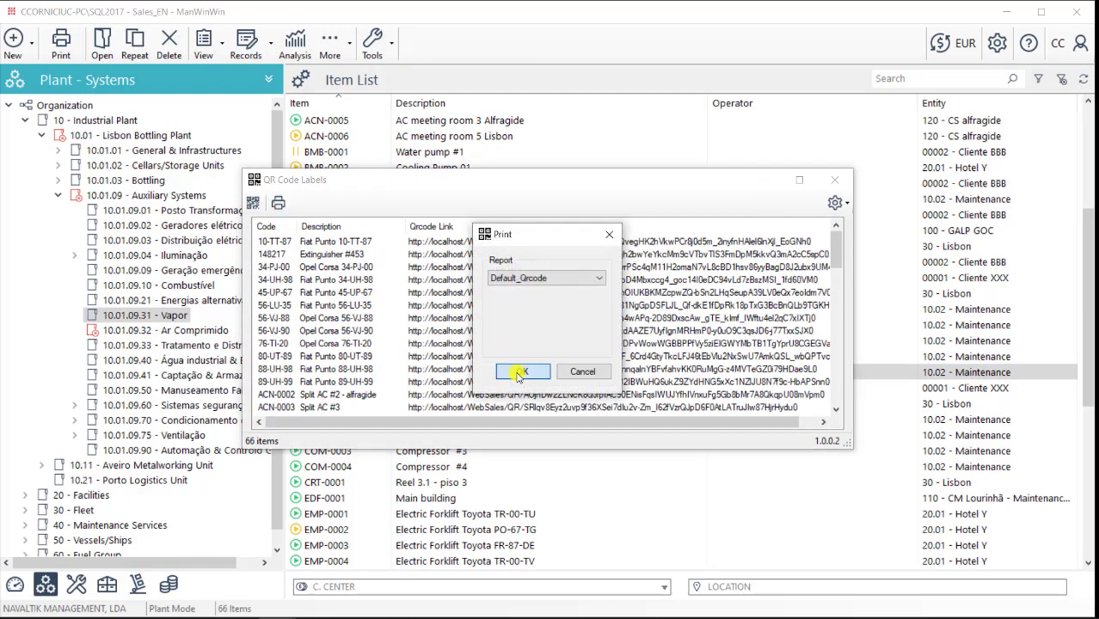
{"action": "left_click", "coordinate": [519, 373]}
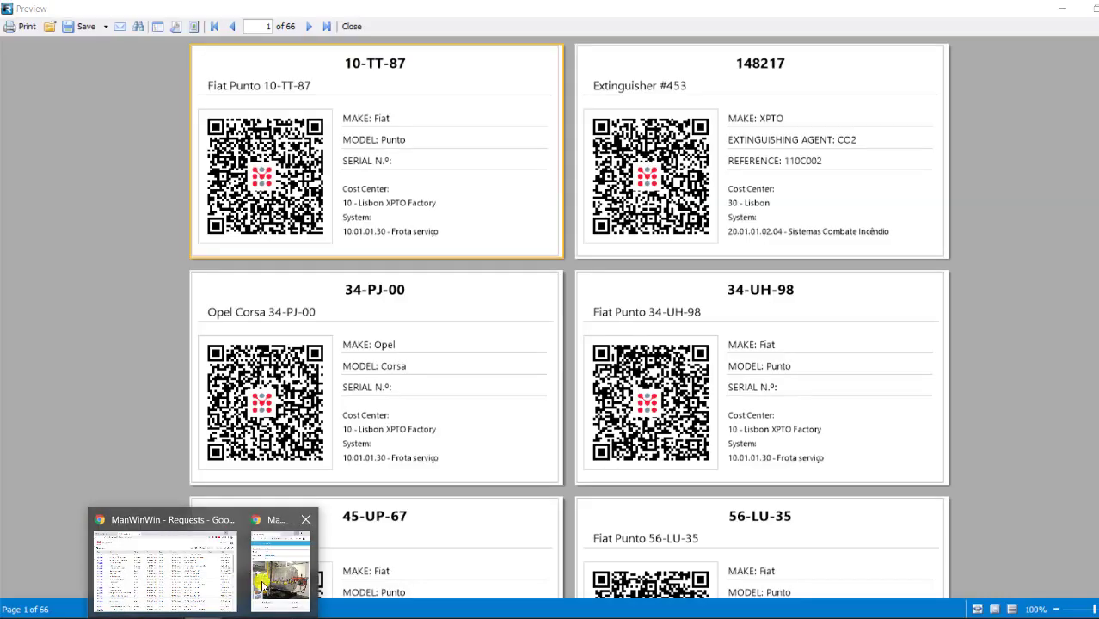
- Switch to Chrome to view the CLD-0005 item page, minimize it, and close the label preview and QR Code Labels
{"action": "left_click", "coordinate": [277, 570]}
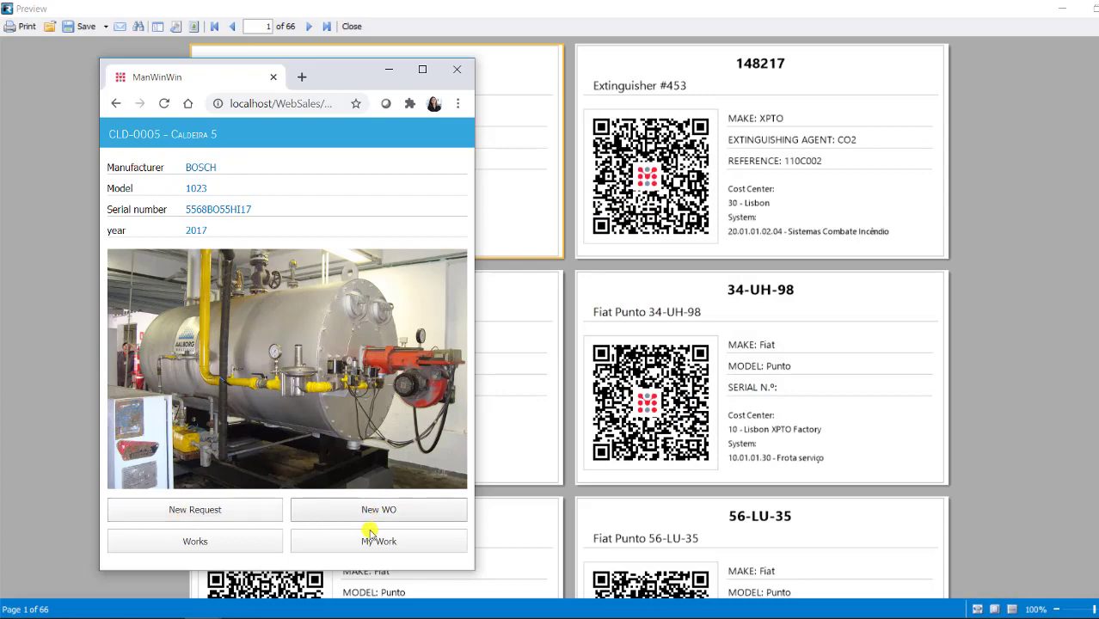
{"action": "left_click", "coordinate": [388, 69]}
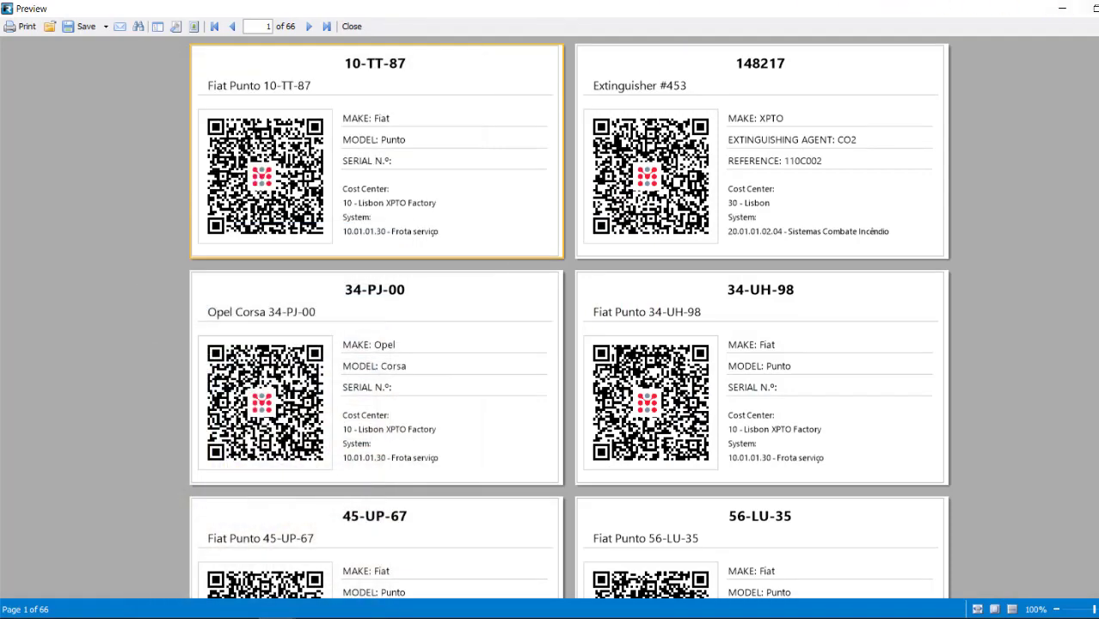
{"action": "left_click", "coordinate": [1093, 9]}
{"action": "left_click", "coordinate": [834, 182]}
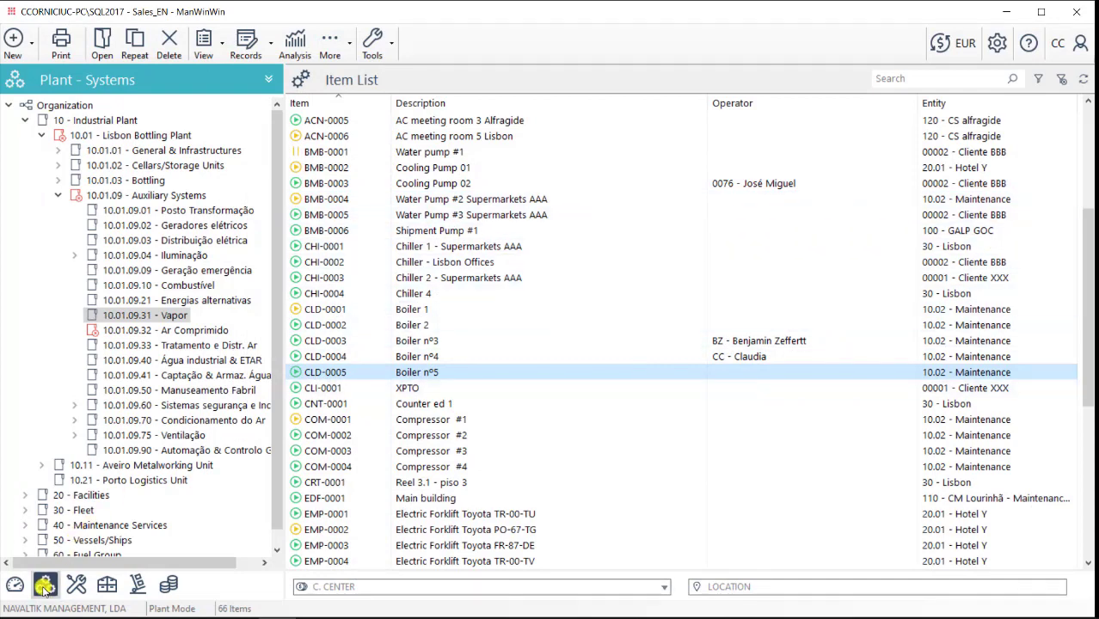
- Examine the work descriptions, man-hours, costs, readings, tools and documents of Boiler nº5's A1-01 maintenance schedule, then close its maintenance plans
{"action": "right_click", "coordinate": [412, 372]}
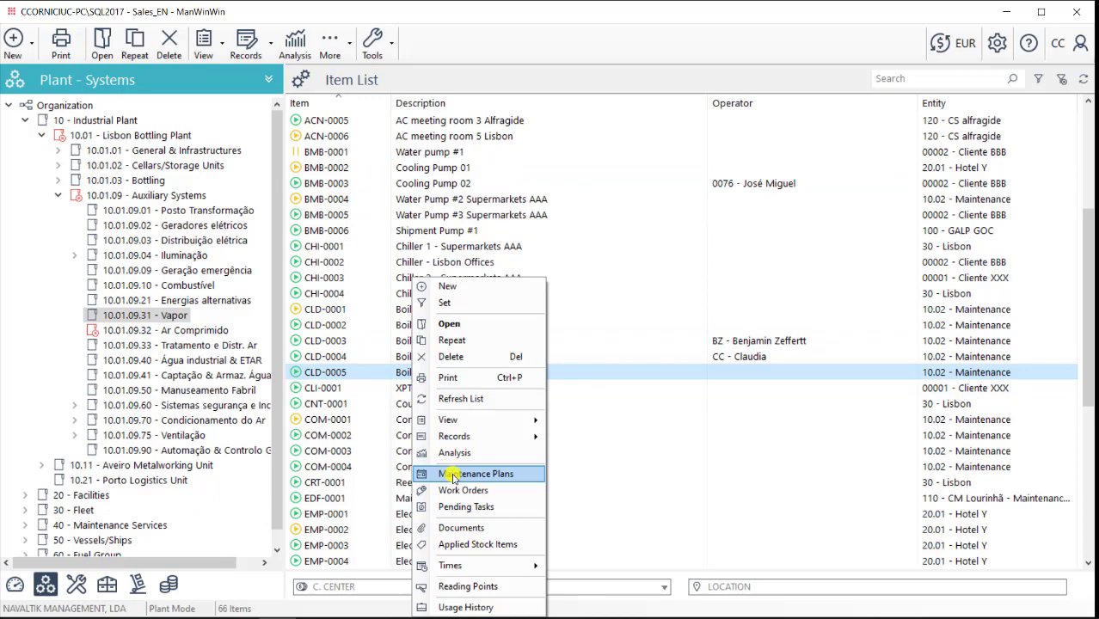
{"action": "left_click", "coordinate": [453, 474]}
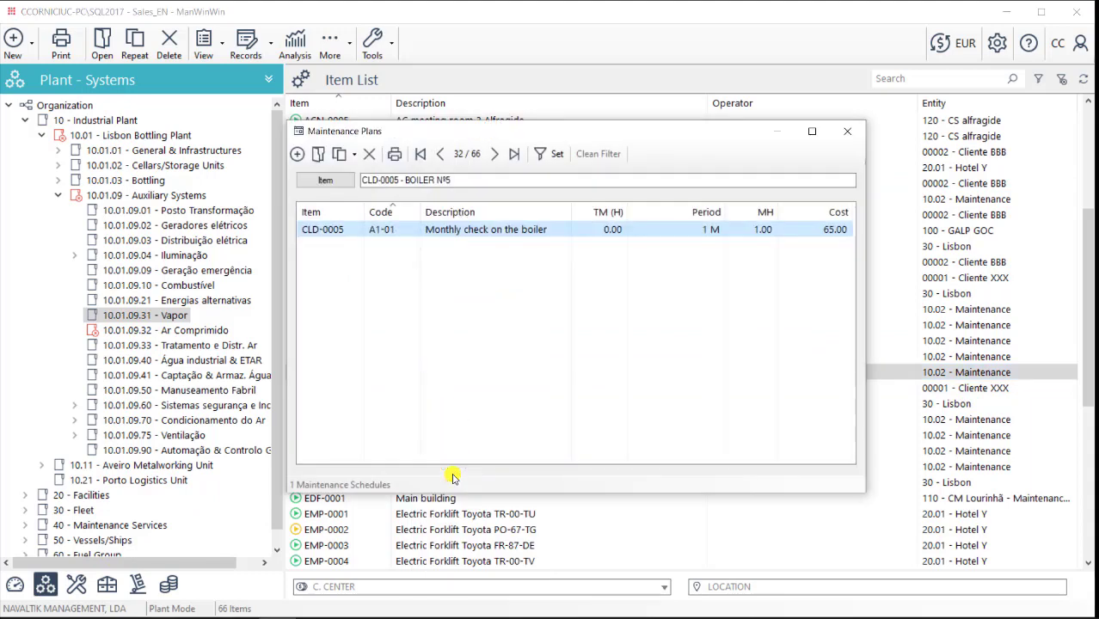
{"action": "double_click", "coordinate": [444, 230]}
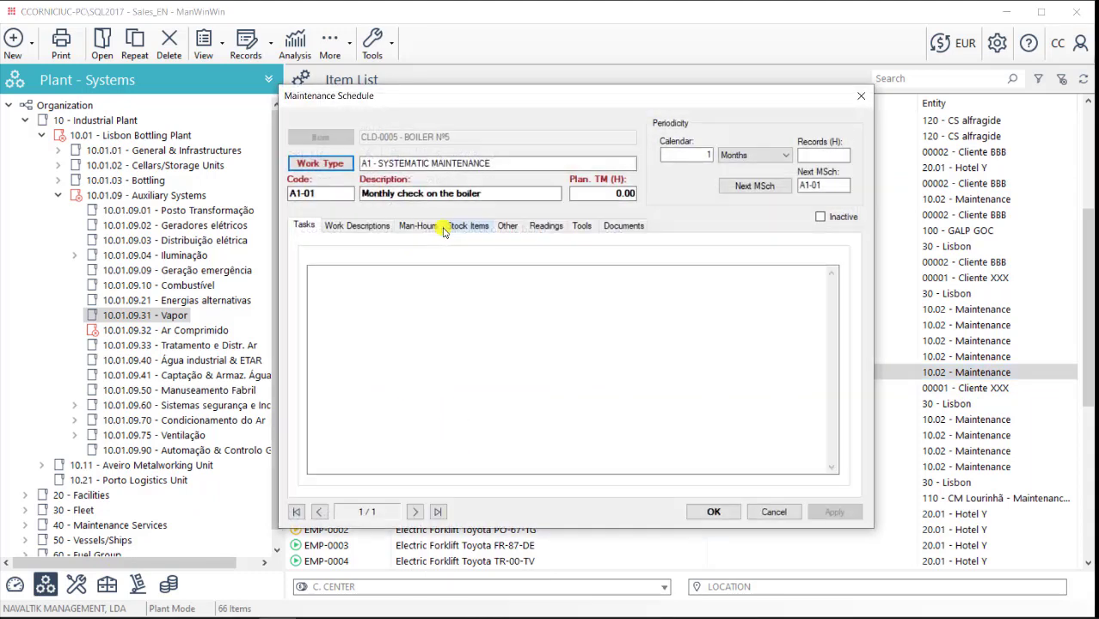
{"action": "left_click", "coordinate": [342, 228]}
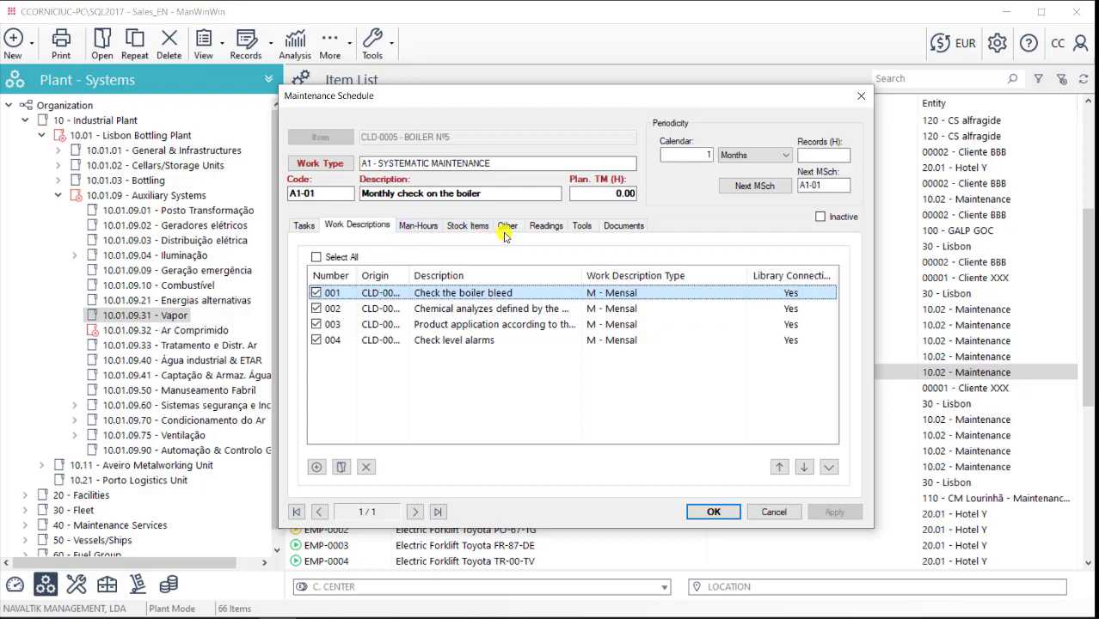
{"action": "left_click", "coordinate": [428, 227]}
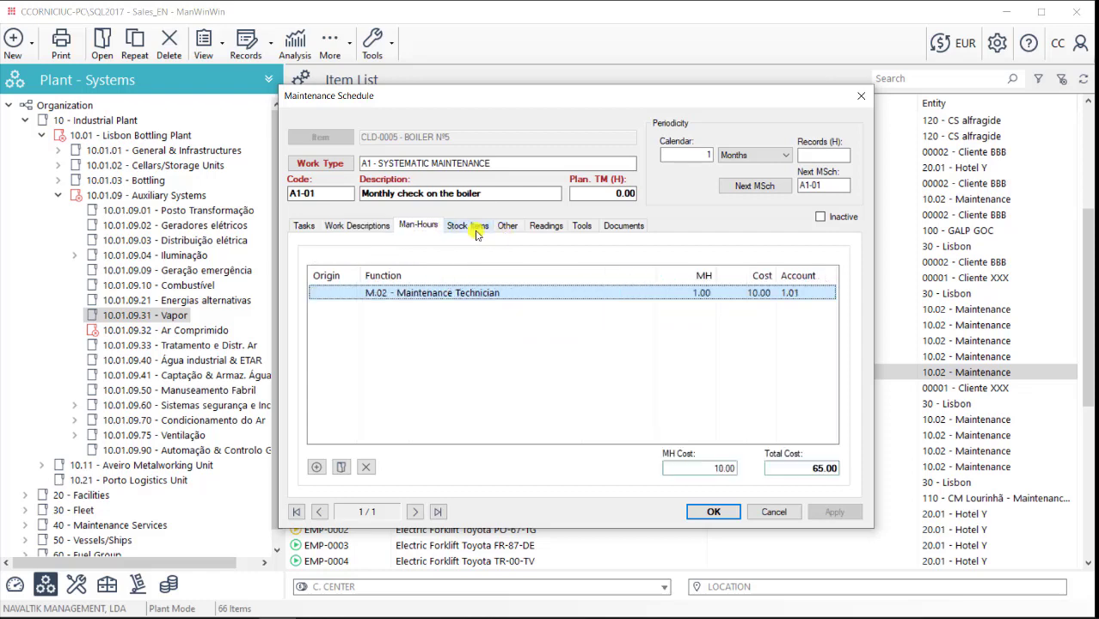
{"action": "left_click", "coordinate": [477, 231]}
{"action": "left_click", "coordinate": [508, 231]}
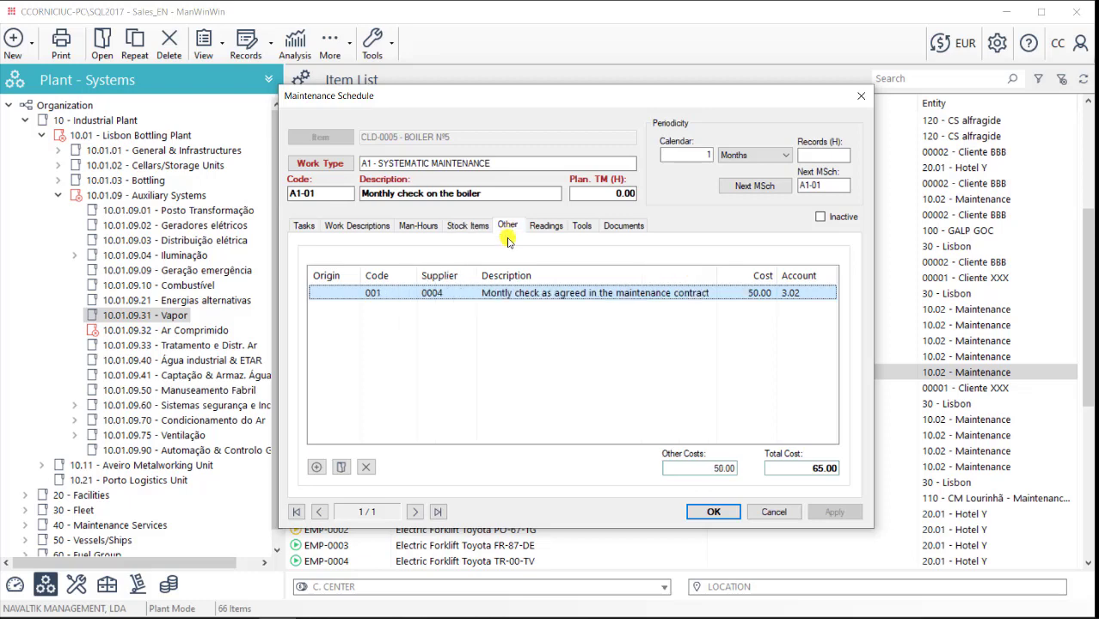
{"action": "left_click", "coordinate": [545, 229]}
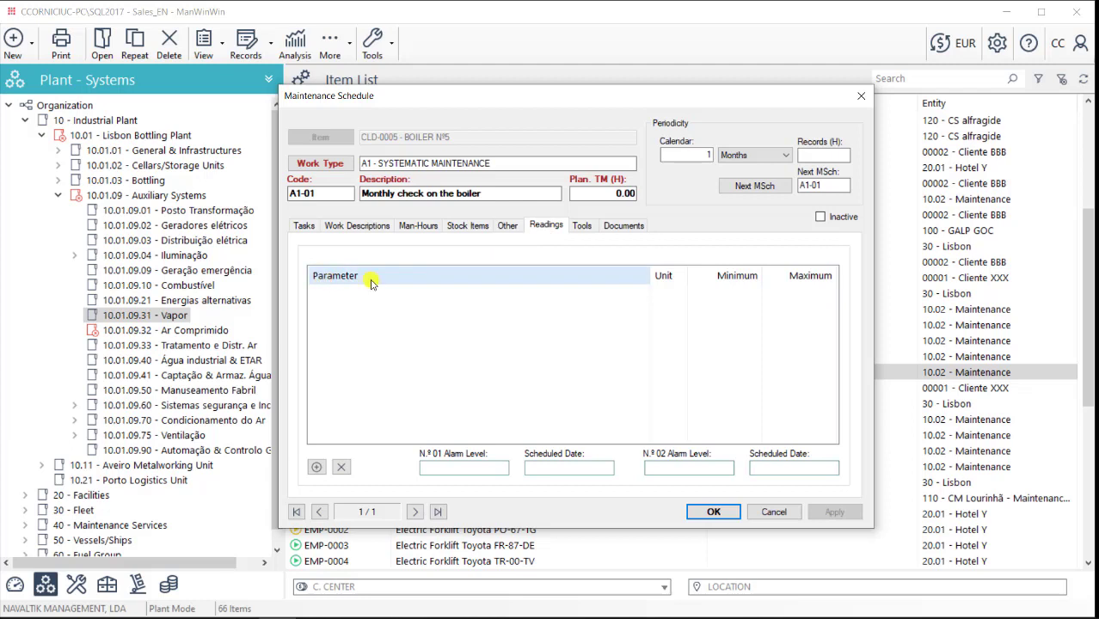
{"action": "left_click", "coordinate": [583, 226]}
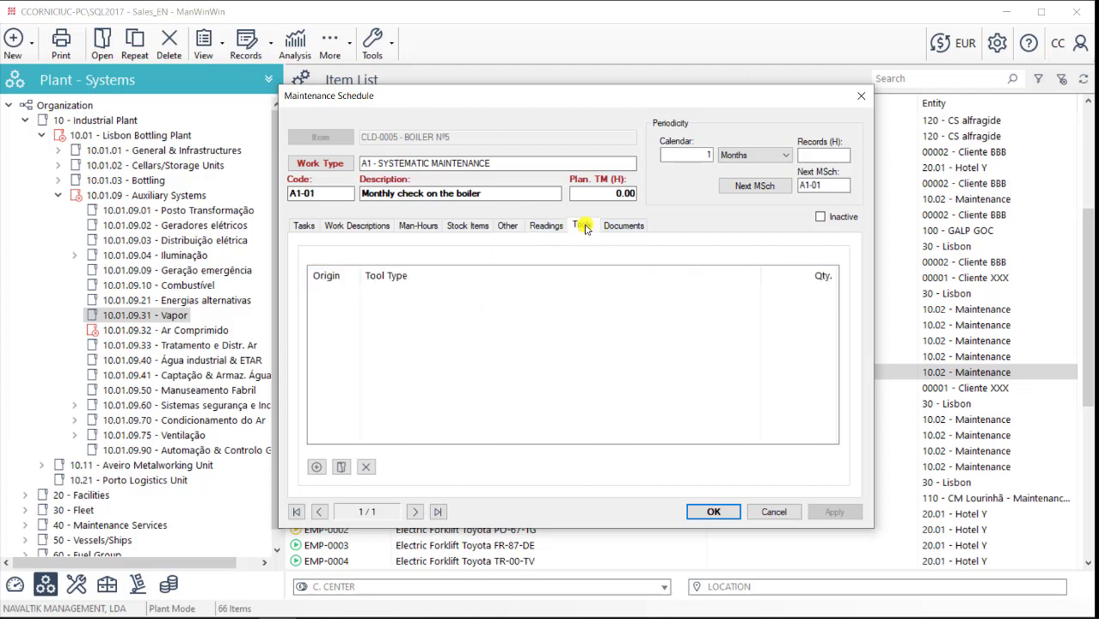
{"action": "left_click", "coordinate": [637, 227]}
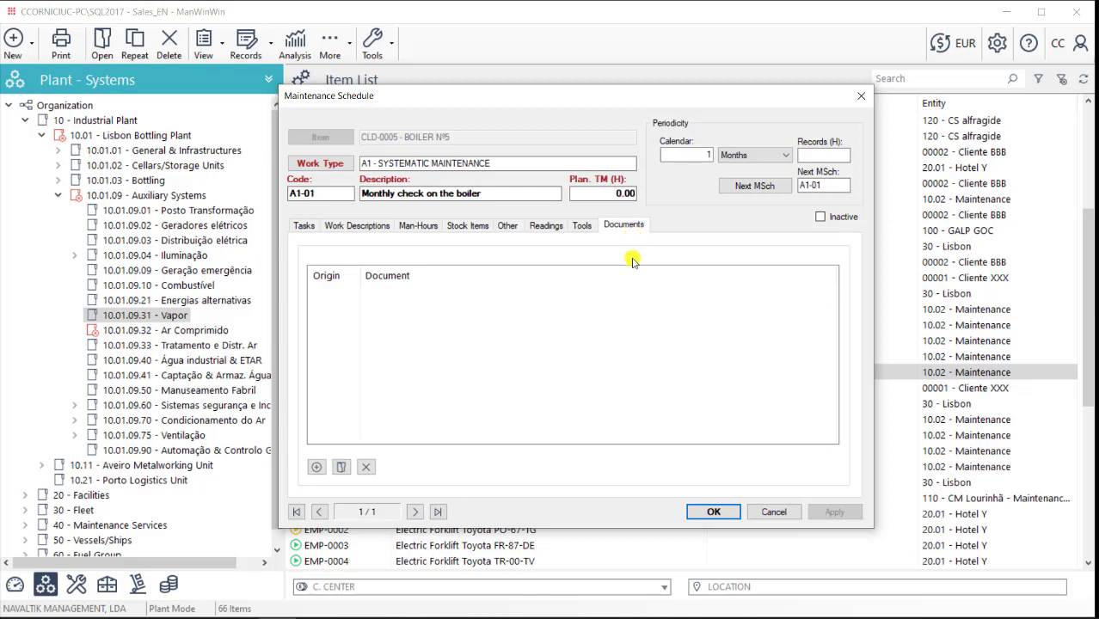
{"action": "left_click", "coordinate": [694, 511]}
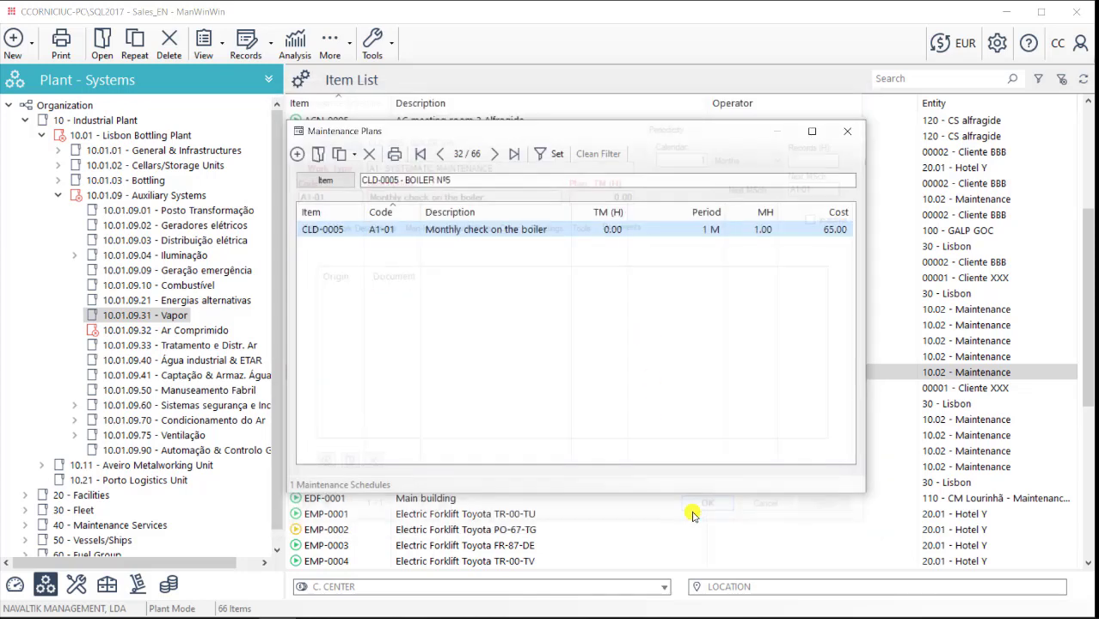
{"action": "left_click", "coordinate": [846, 135]}
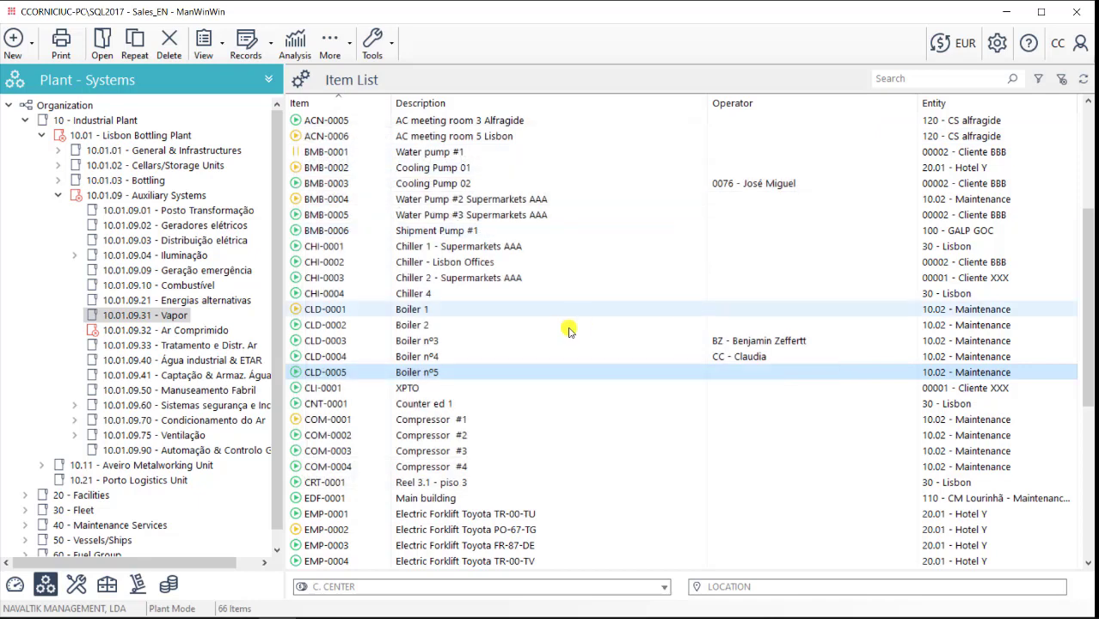
- Create a new work order for Boiler nº5 and fill it with the contents of maintenance schedule A1-01
{"action": "right_click", "coordinate": [455, 372]}
{"action": "left_click", "coordinate": [504, 490]}
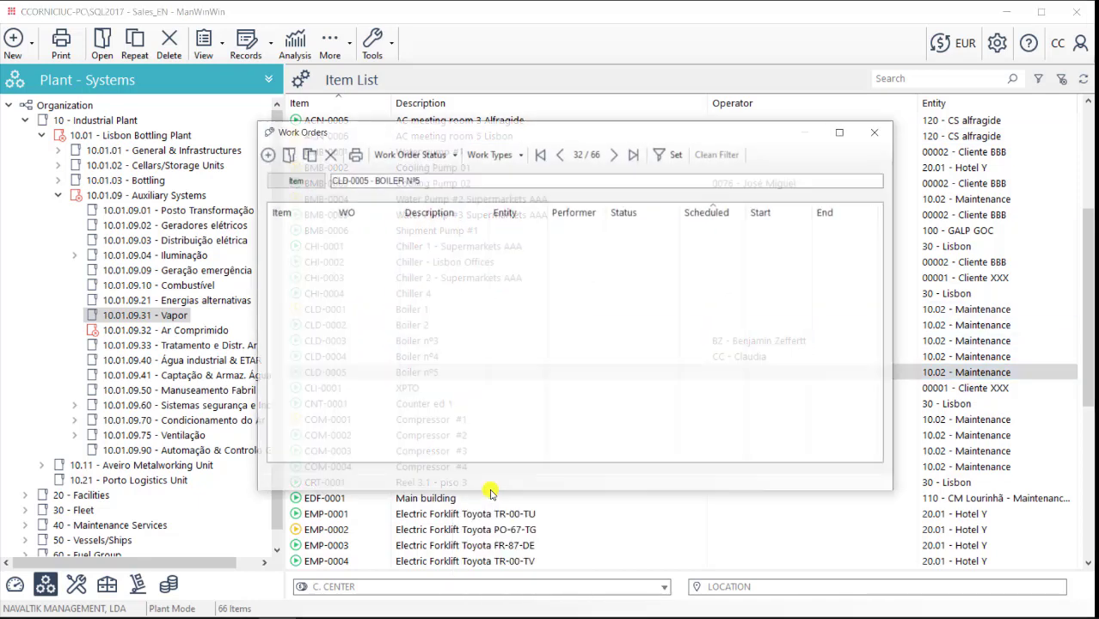
{"action": "left_click", "coordinate": [265, 155]}
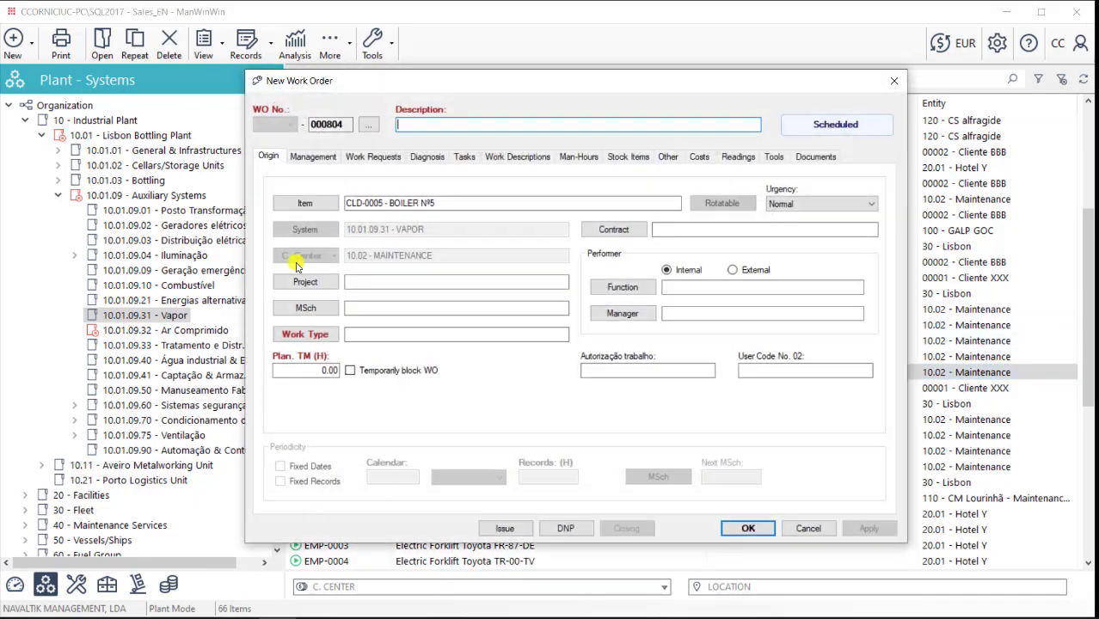
{"action": "left_click", "coordinate": [317, 311]}
{"action": "left_click", "coordinate": [589, 219]}
{"action": "double_click", "coordinate": [589, 218]}
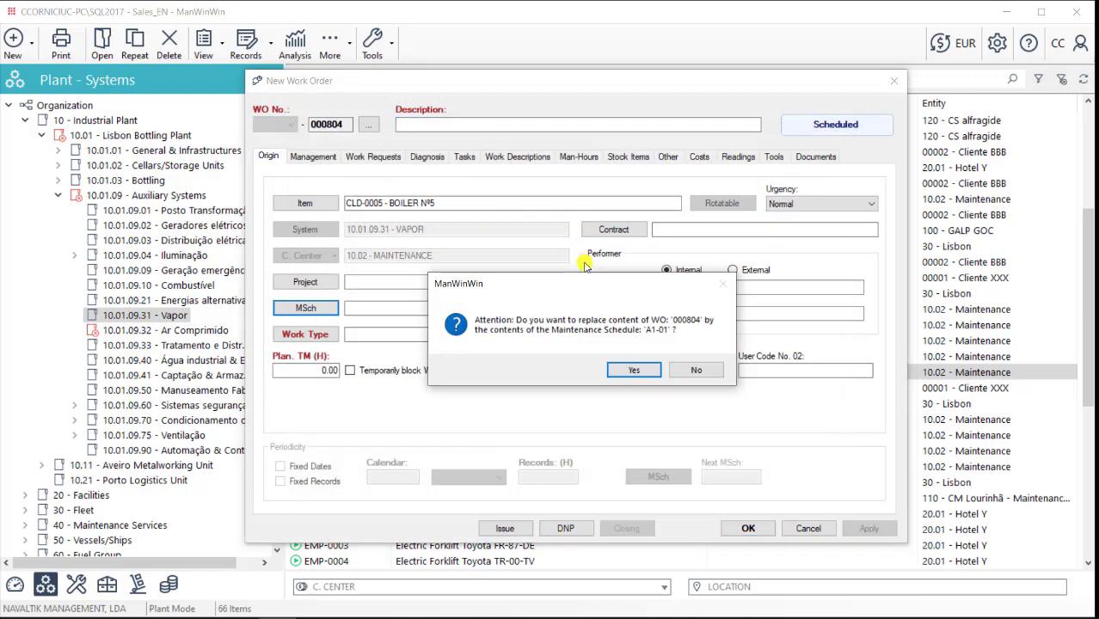
{"action": "left_click", "coordinate": [623, 371]}
- Assign the M.01 - Maintenance Manager employee as the manager performing the new work order
{"action": "left_click", "coordinate": [621, 313]}
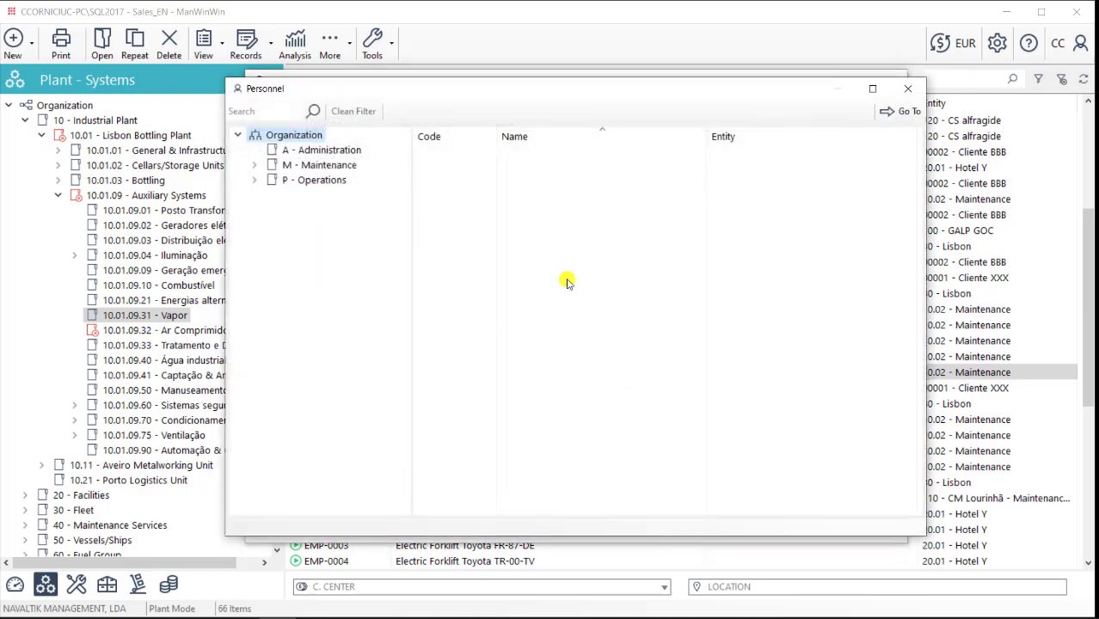
{"action": "right_click", "coordinate": [338, 170]}
{"action": "left_click", "coordinate": [380, 172]}
{"action": "double_click", "coordinate": [489, 204]}
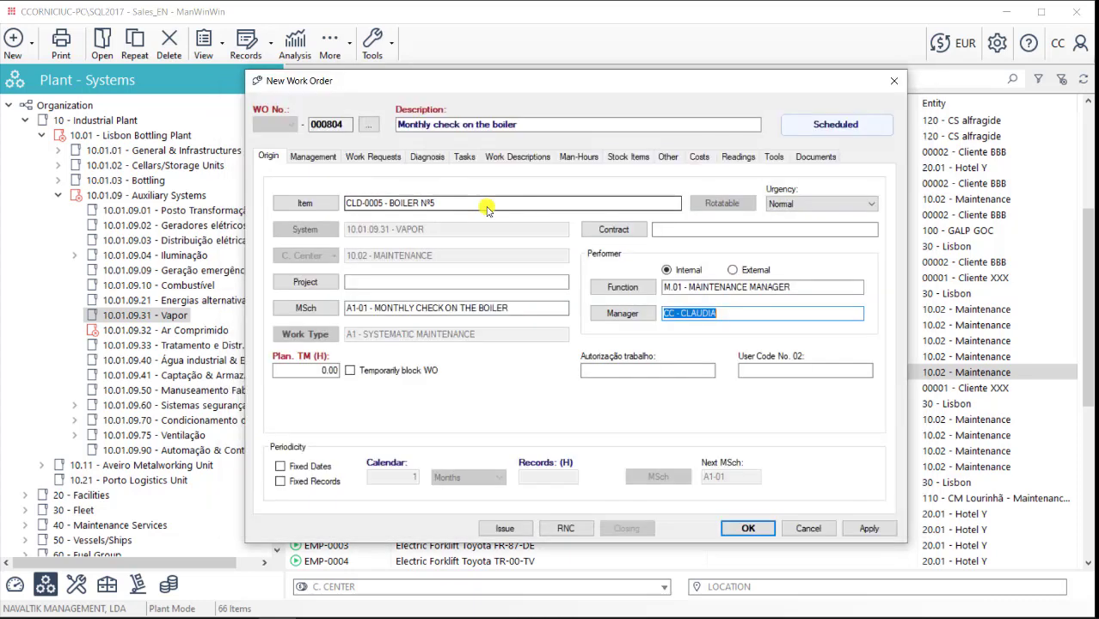
- Set the work order's scheduled start to 22/07/2020, save it, and close Boiler nº5's work orders
{"action": "left_click", "coordinate": [313, 156]}
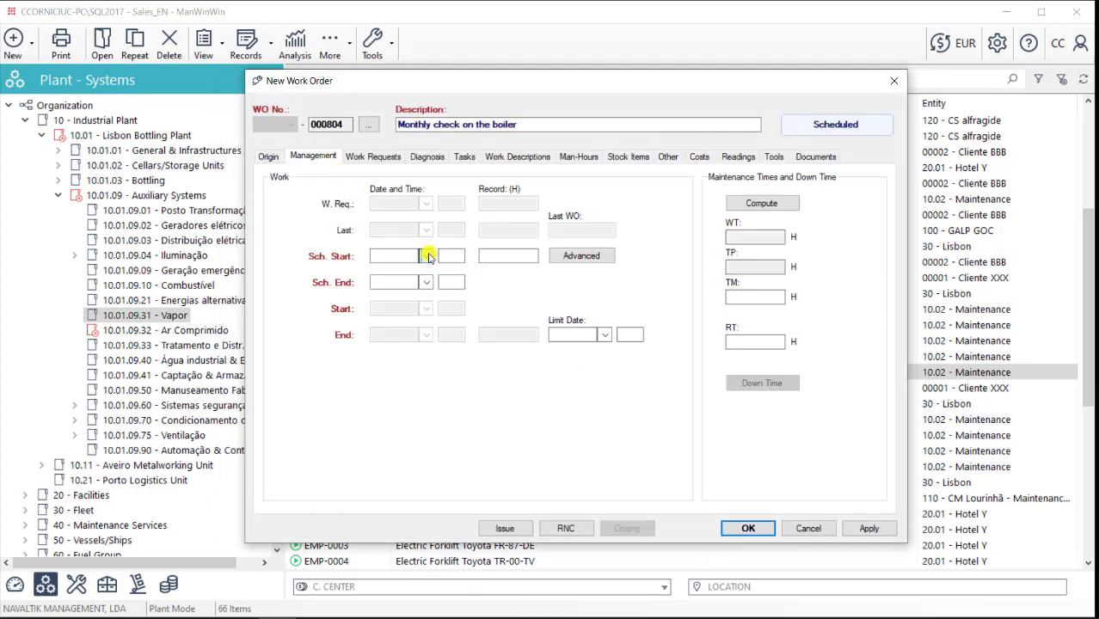
{"action": "left_click", "coordinate": [426, 256]}
{"action": "left_click", "coordinate": [328, 338]}
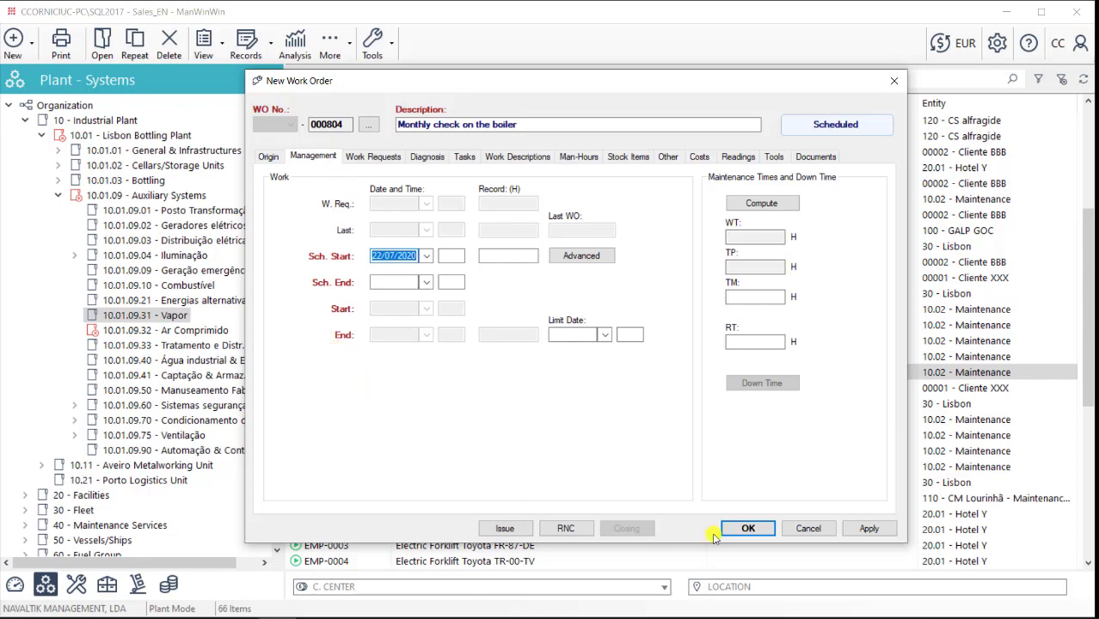
{"action": "left_click", "coordinate": [749, 527]}
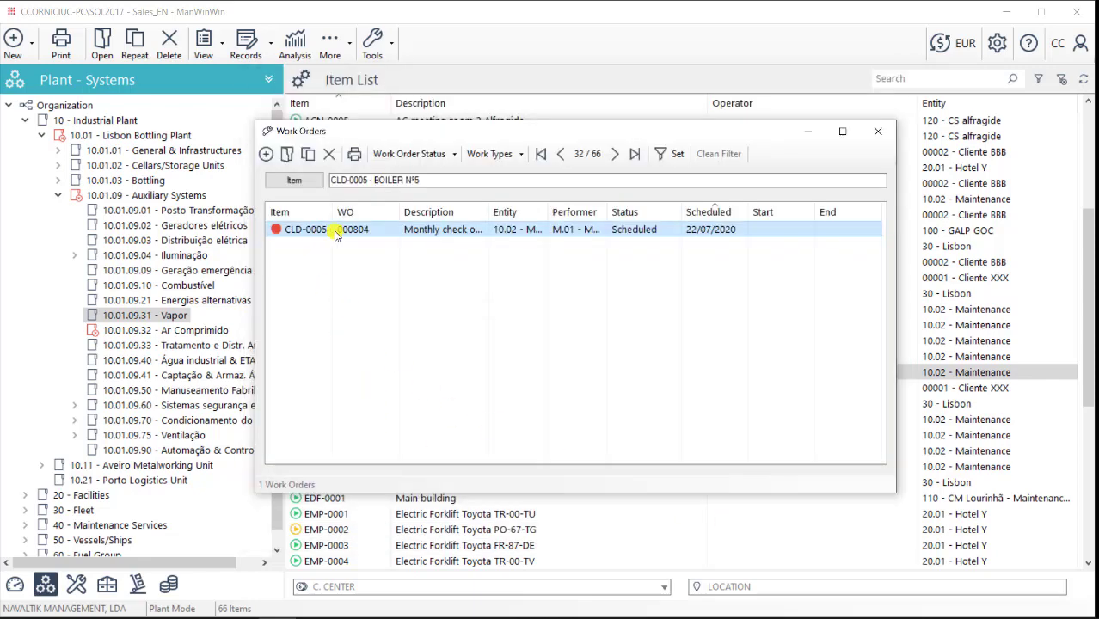
{"action": "left_click", "coordinate": [879, 133]}
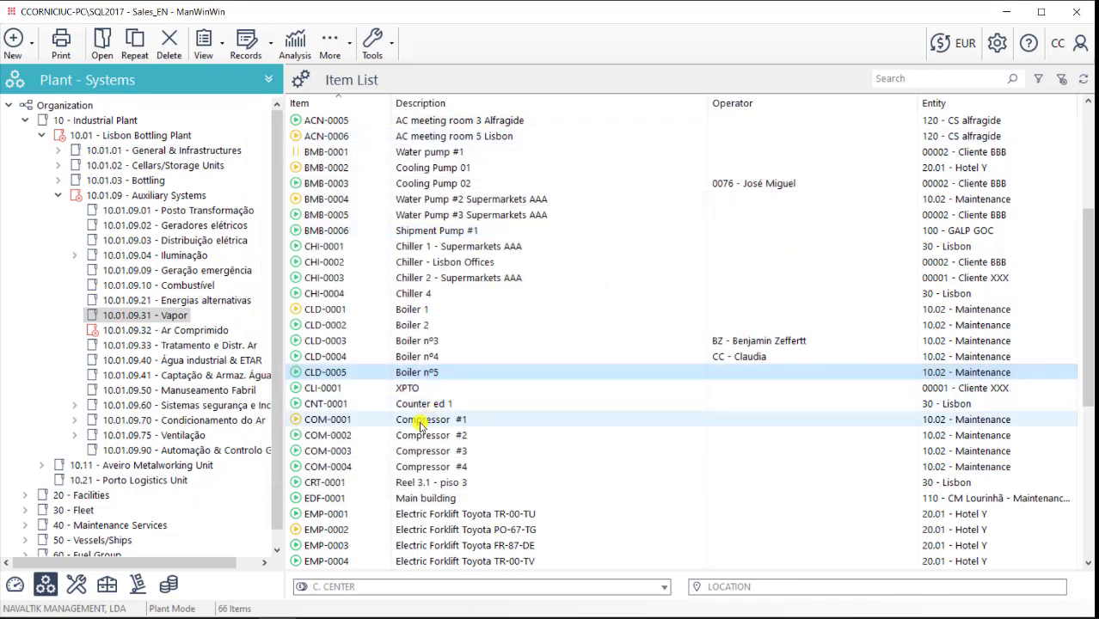
- Go to the work orders, expand the preventive and conditional maintenance types, and look through the scheduled work orders of all types
{"action": "left_click", "coordinate": [78, 585]}
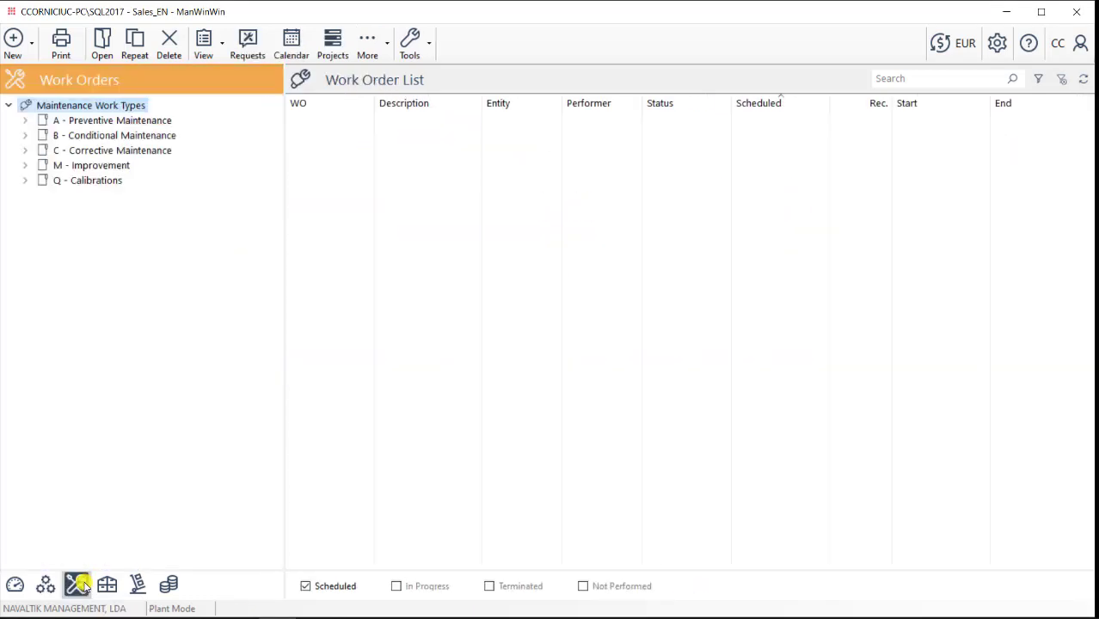
{"action": "left_click", "coordinate": [25, 120]}
{"action": "left_click", "coordinate": [25, 195]}
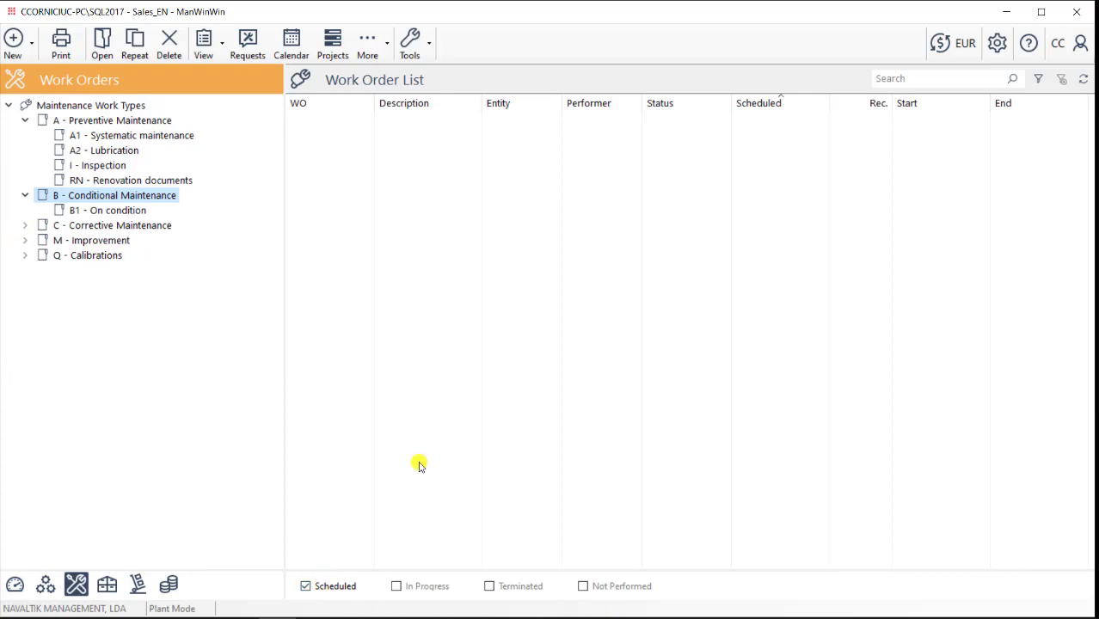
{"action": "right_click", "coordinate": [126, 106]}
{"action": "left_click", "coordinate": [140, 111]}
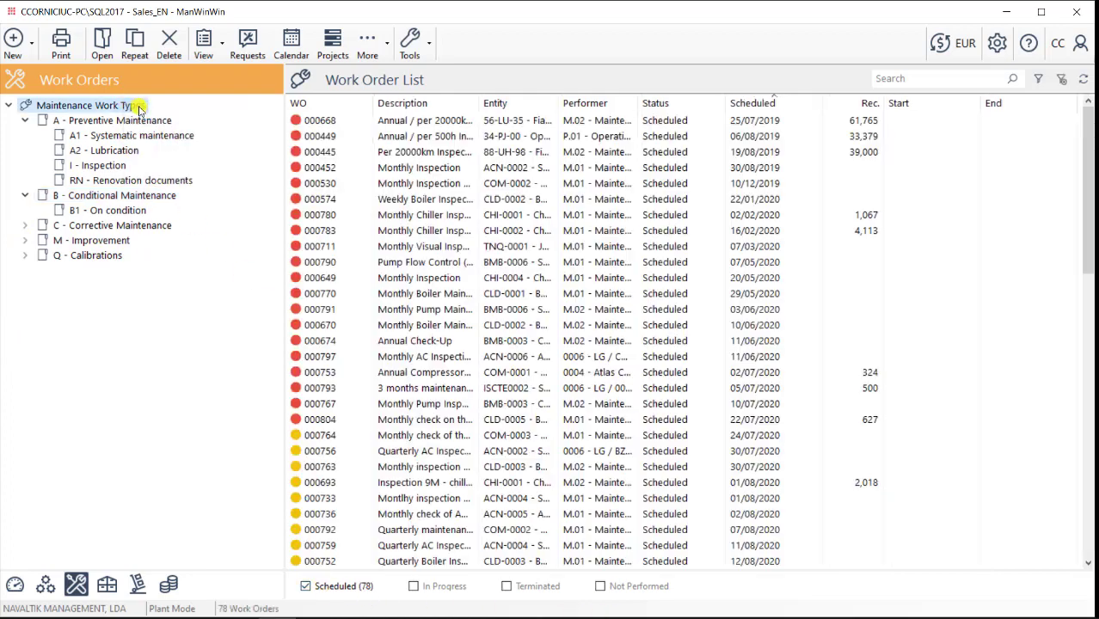
{"action": "scroll", "coordinate": [316, 171], "scroll_direction": "down", "scroll_amount": 4}
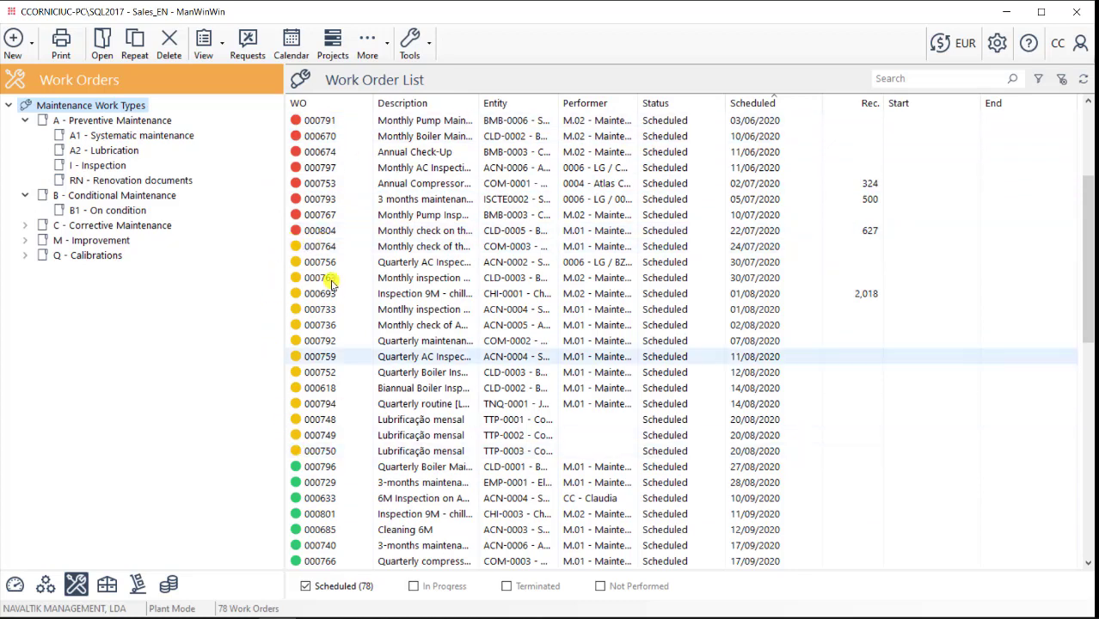
{"action": "scroll", "coordinate": [297, 482], "scroll_direction": "down", "scroll_amount": 3}
{"action": "scroll", "coordinate": [301, 537], "scroll_direction": "up", "scroll_amount": 4}
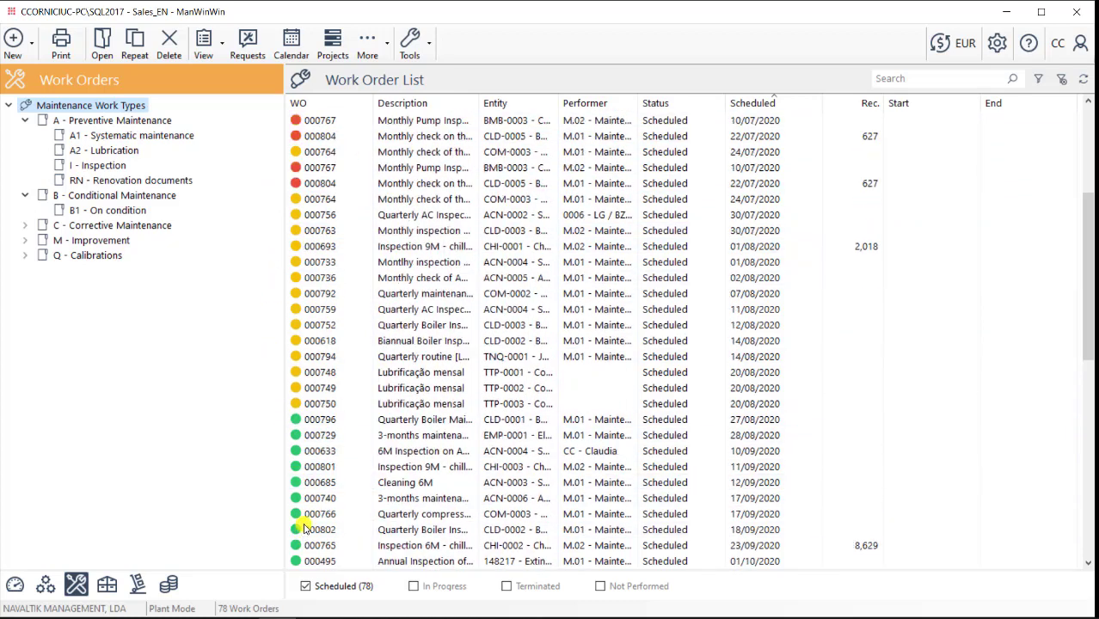
- Reschedule the monthly compressor check to 23/07/2020 in the WO Calendar with reason 06 - Supplier Unavailable, then close the calendar
{"action": "right_click", "coordinate": [375, 340]}
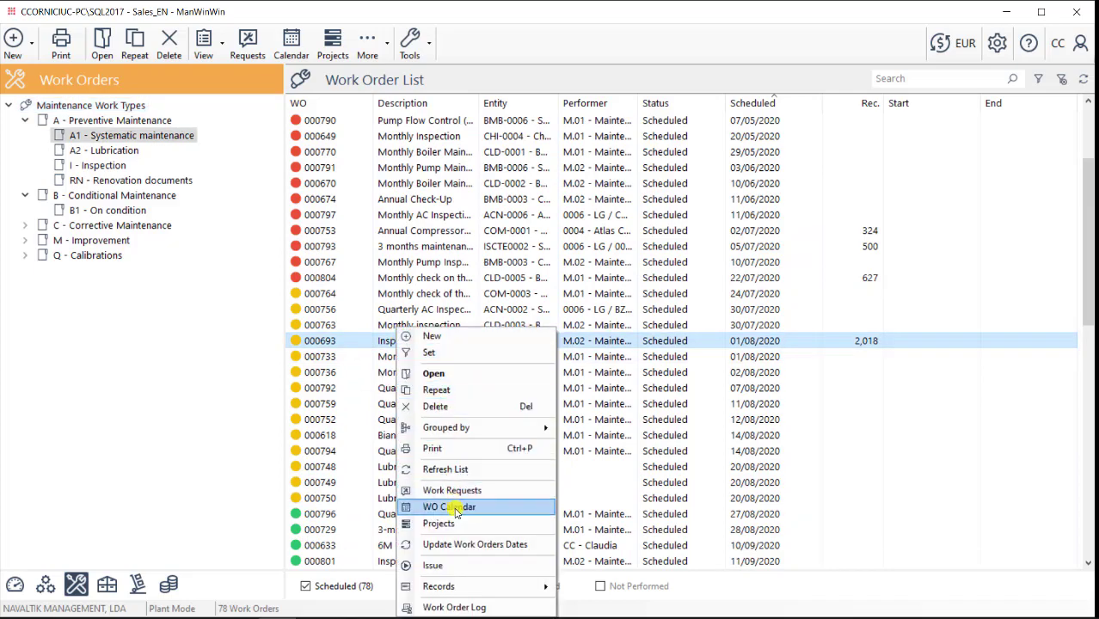
{"action": "left_click", "coordinate": [456, 510]}
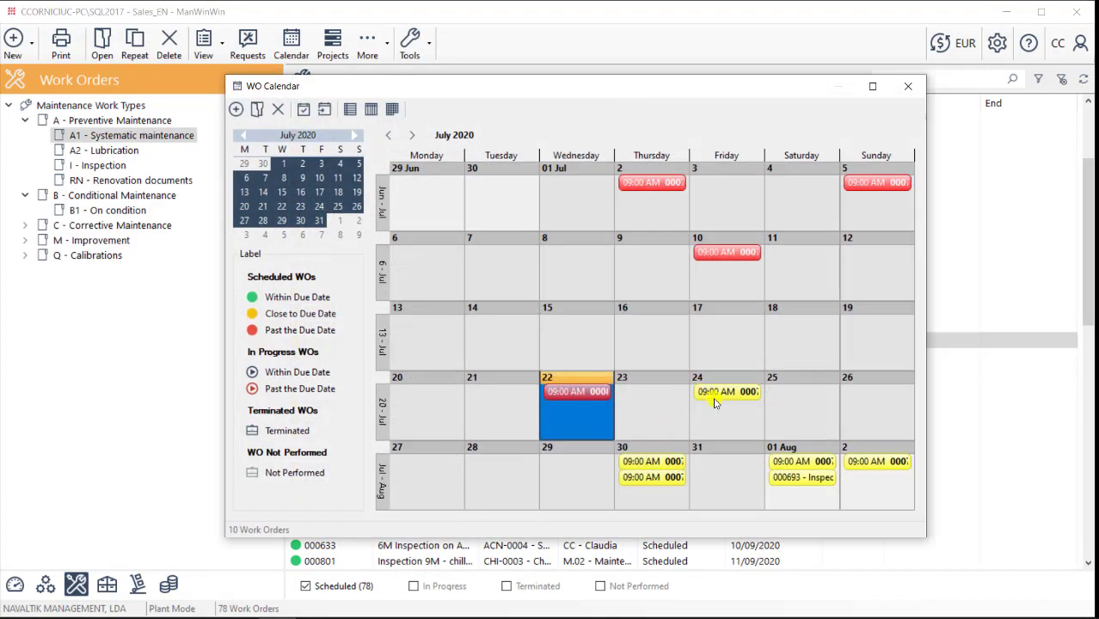
{"action": "left_click", "coordinate": [718, 397]}
{"action": "left_click_drag", "start_coordinate": [723, 393], "coordinate": [668, 392]}
{"action": "left_click", "coordinate": [422, 348]}
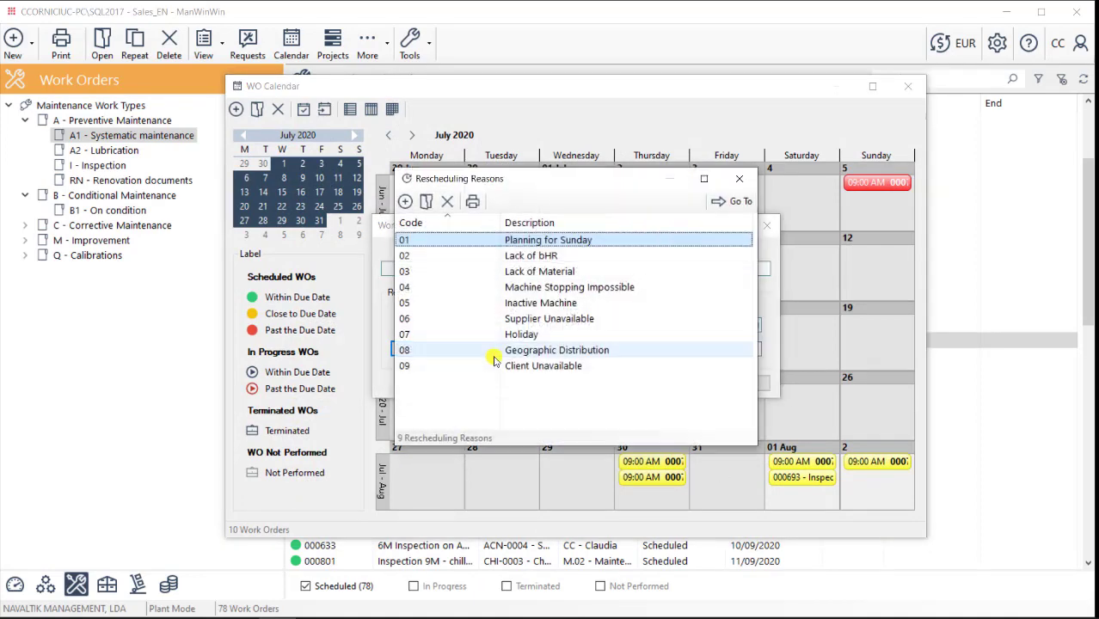
{"action": "double_click", "coordinate": [535, 315]}
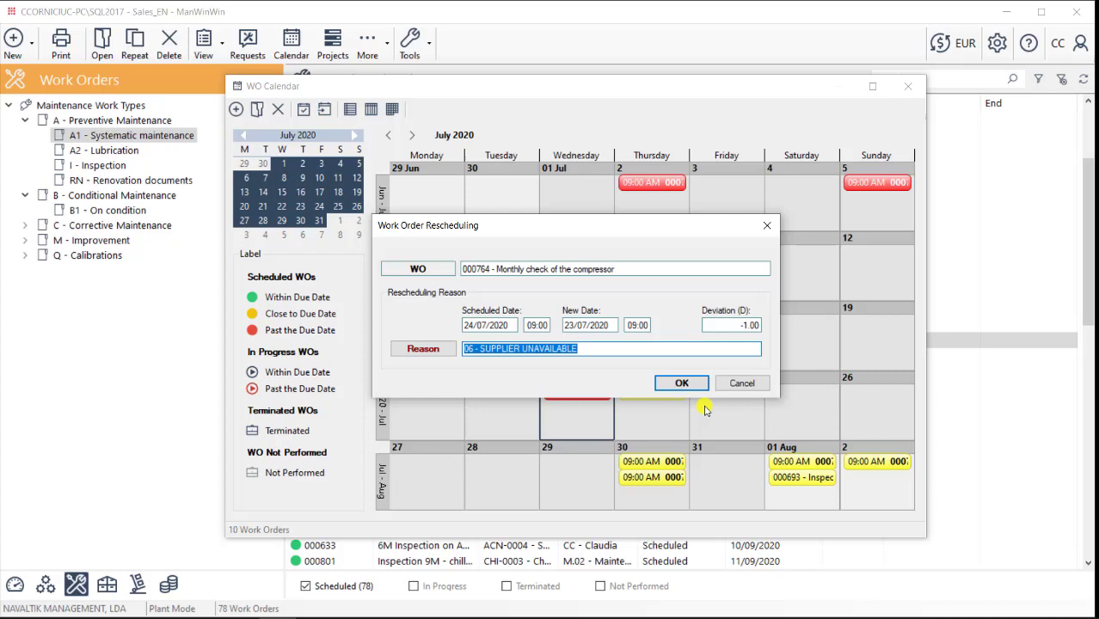
{"action": "left_click", "coordinate": [691, 383]}
{"action": "key", "text": "Escape"}
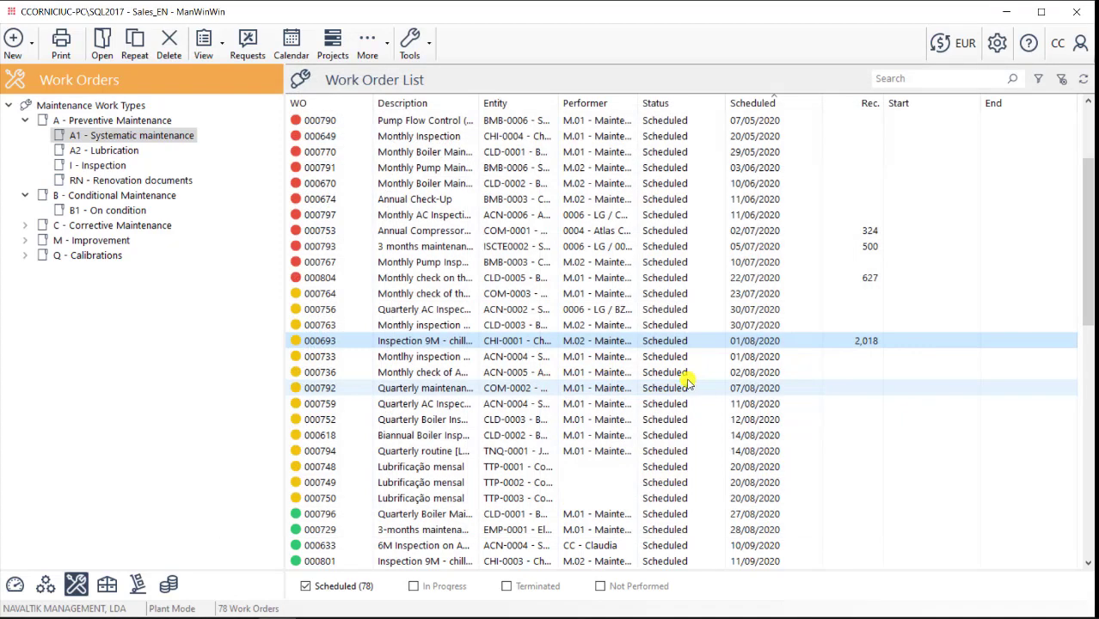
- Reduce the work order list to Boiler nº5's monthly check and slightly widen the Description column
{"action": "right_click", "coordinate": [355, 284]}
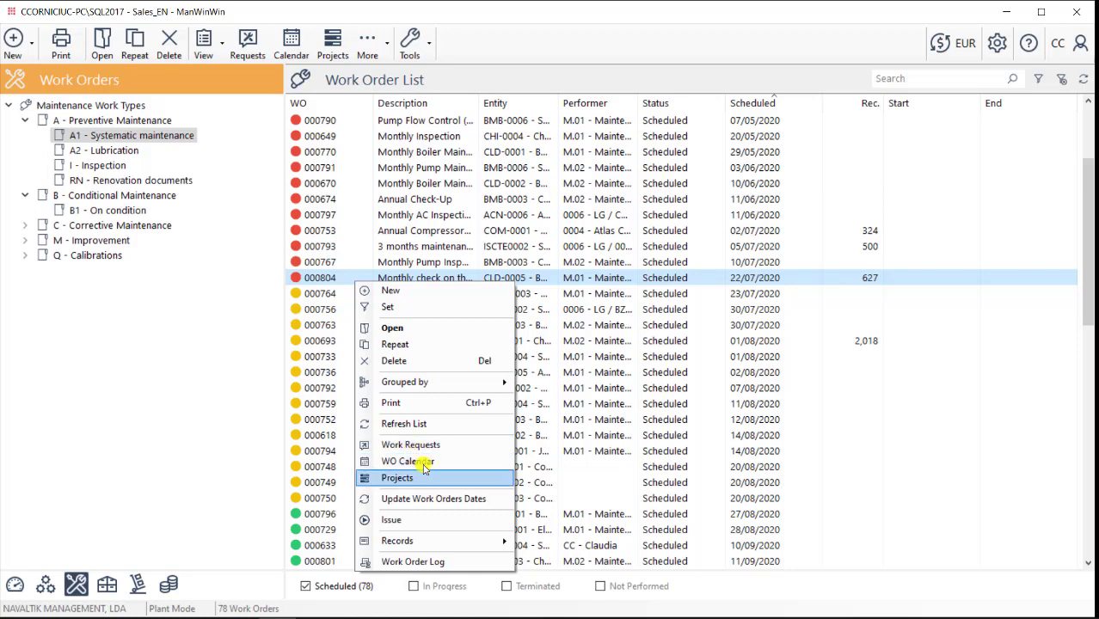
{"action": "left_click", "coordinate": [422, 423]}
{"action": "left_click_drag", "start_coordinate": [476, 110], "coordinate": [484, 102]}
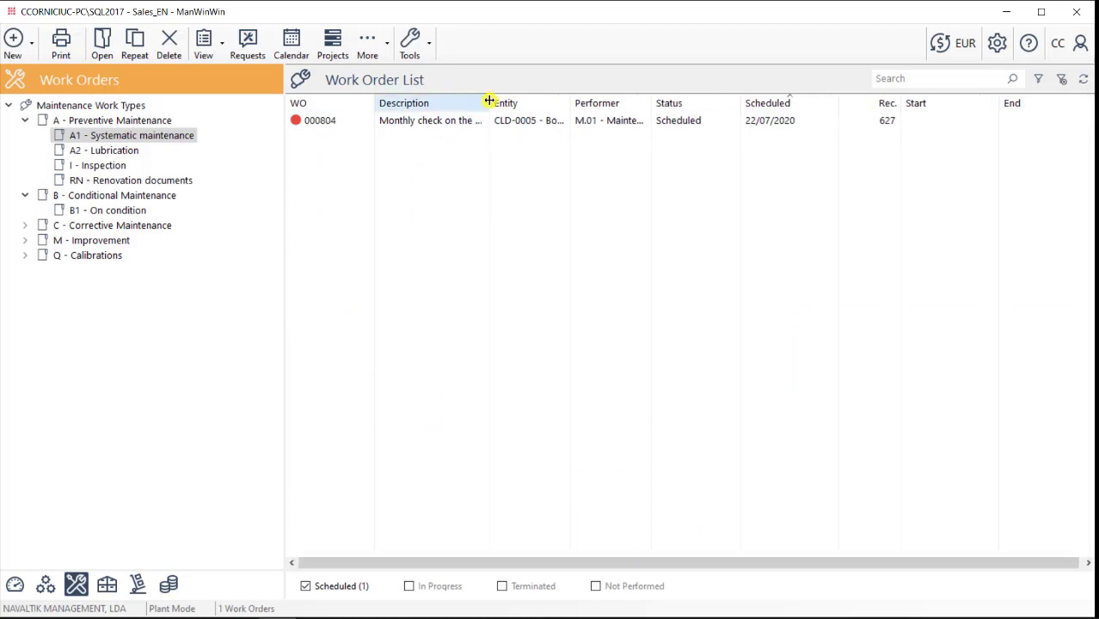
- Preview the complete work order report for Boiler nº5's monthly check and examine its tasks and man-hours
{"action": "right_click", "coordinate": [458, 122]}
{"action": "left_click", "coordinate": [493, 264]}
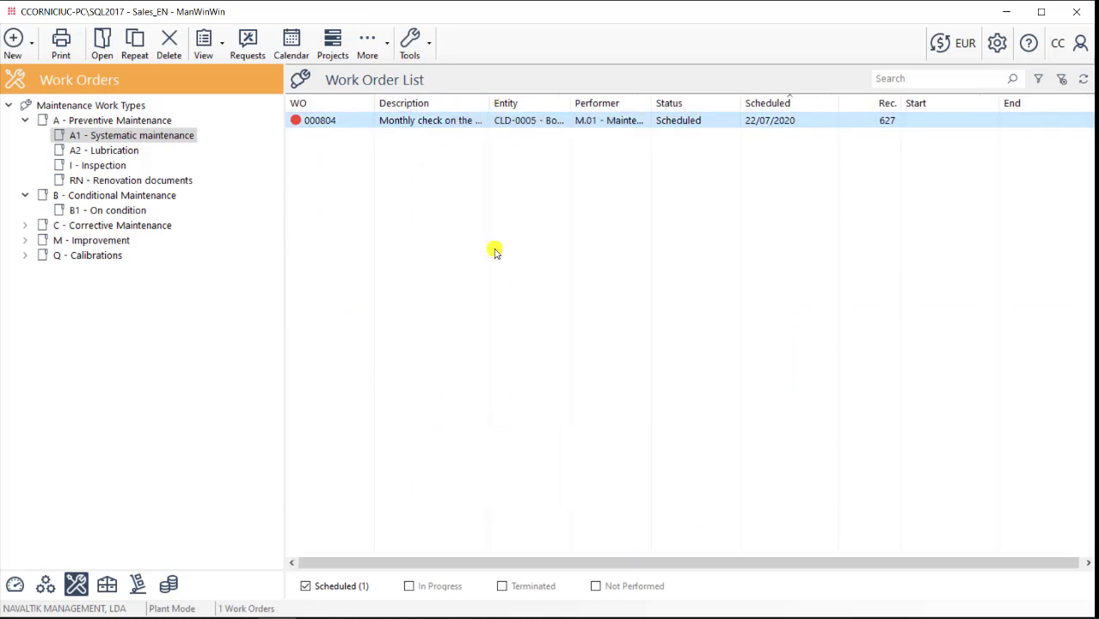
{"action": "key", "text": "ctrl+p"}
{"action": "left_click", "coordinate": [437, 250]}
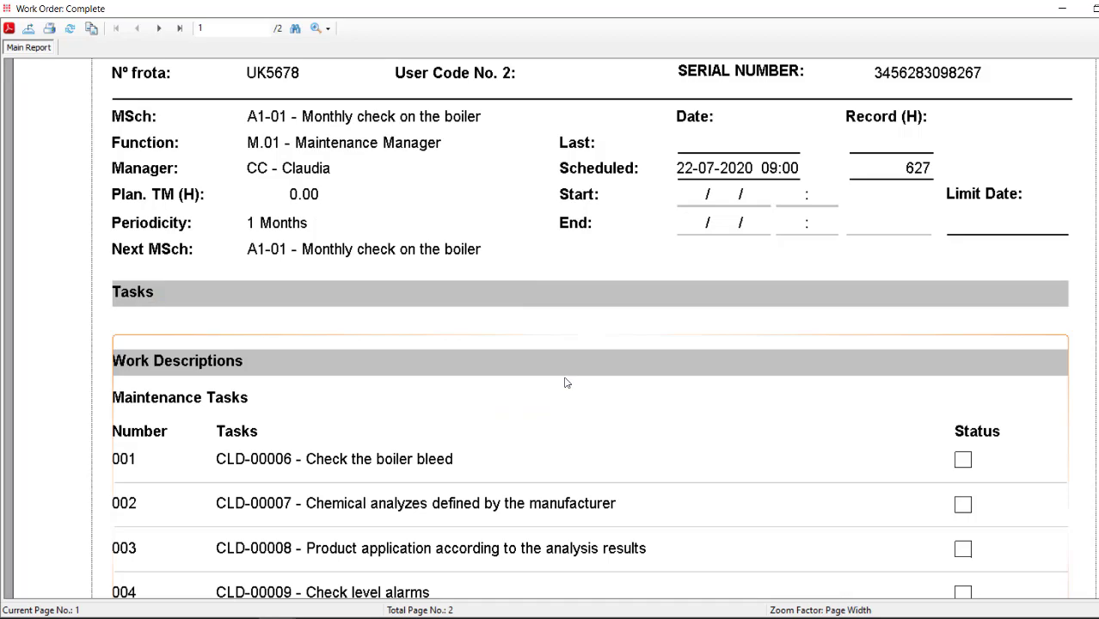
{"action": "scroll", "coordinate": [566, 390], "scroll_direction": "up", "scroll_amount": 6}
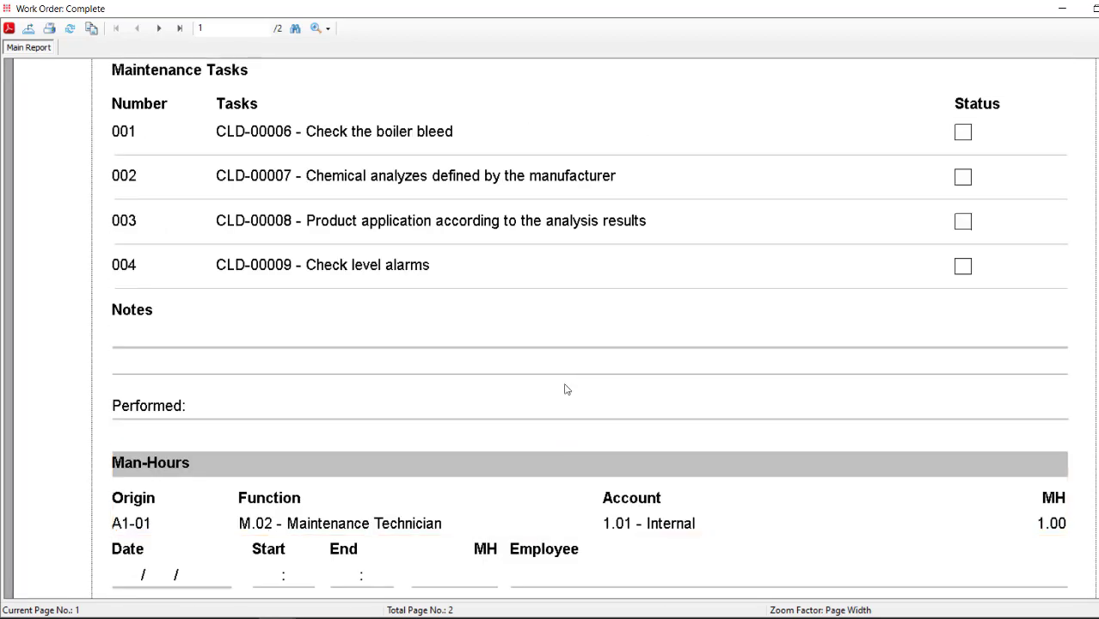
- Close the report preview and issue Boiler nº5's monthly check, keeping its start at 22/07/2020 09:00
{"action": "key", "text": "Escape"}
{"action": "left_click", "coordinate": [688, 492]}
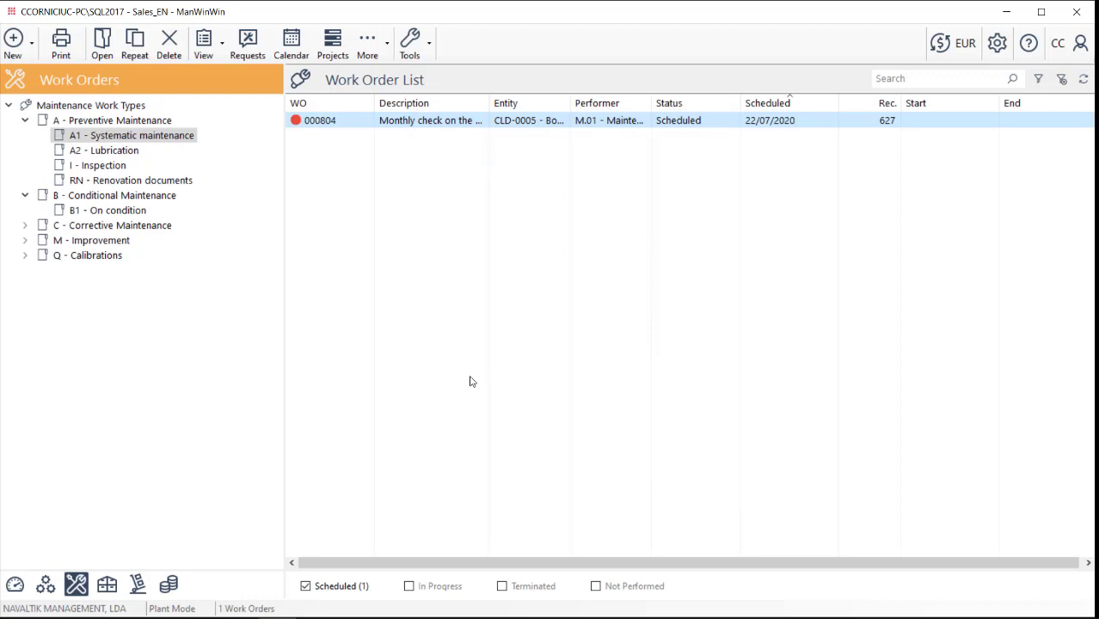
{"action": "right_click", "coordinate": [383, 122]}
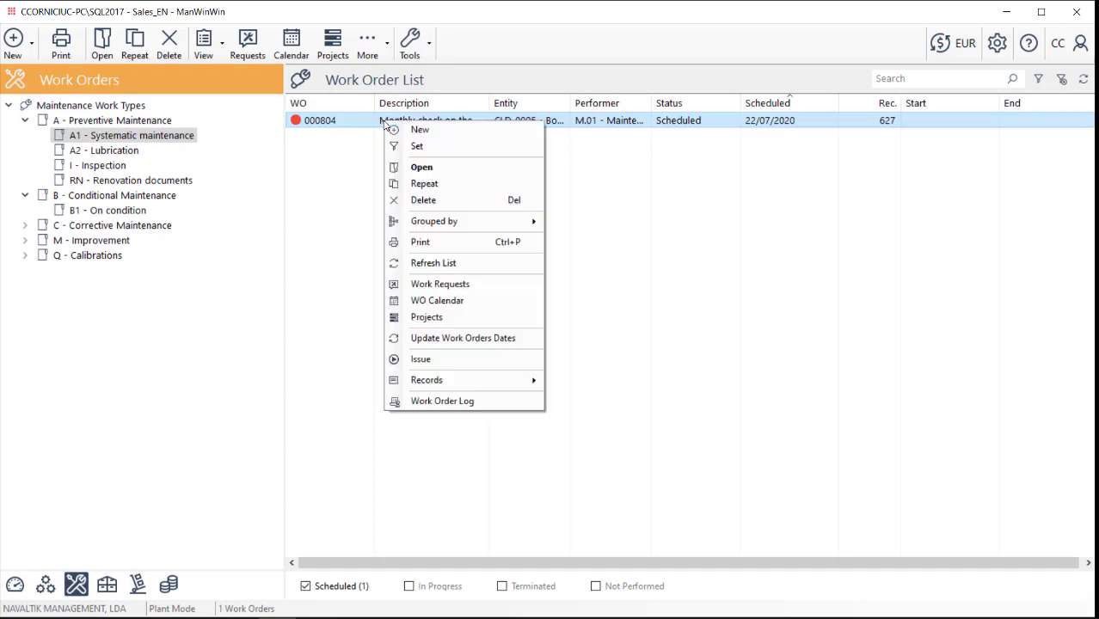
{"action": "left_click", "coordinate": [442, 361]}
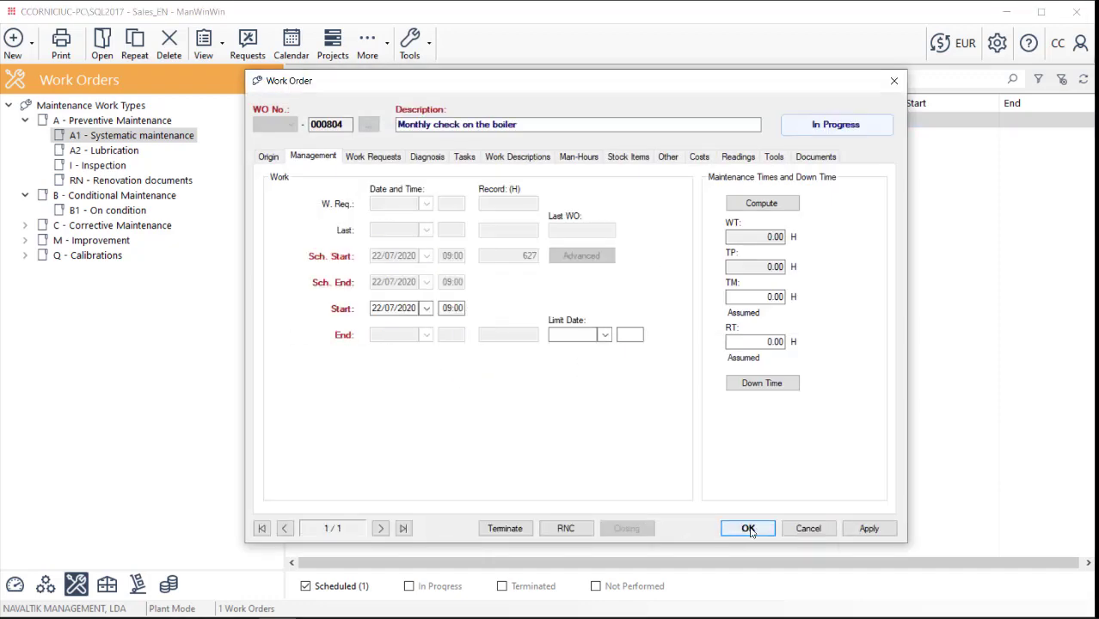
{"action": "left_click", "coordinate": [747, 529]}
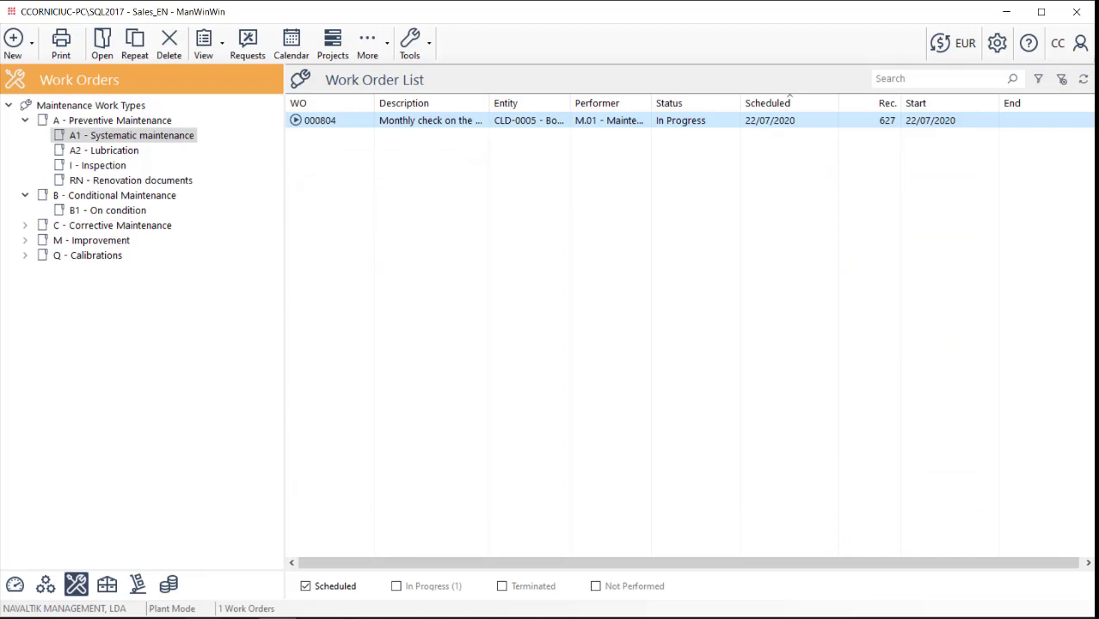
- Switch to the ManWinWin web application in the browser, go to the items and examine the MEL-0001 conveyor belt motor's details
{"action": "left_click", "coordinate": [202, 618]}
{"action": "left_click", "coordinate": [64, 578]}
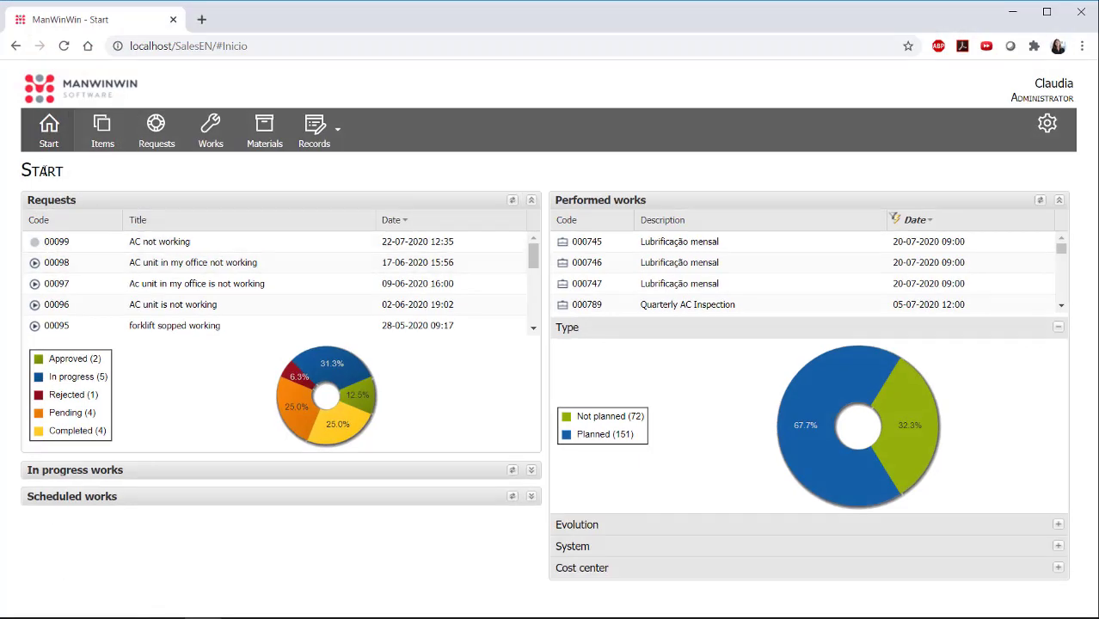
{"action": "left_click", "coordinate": [103, 141]}
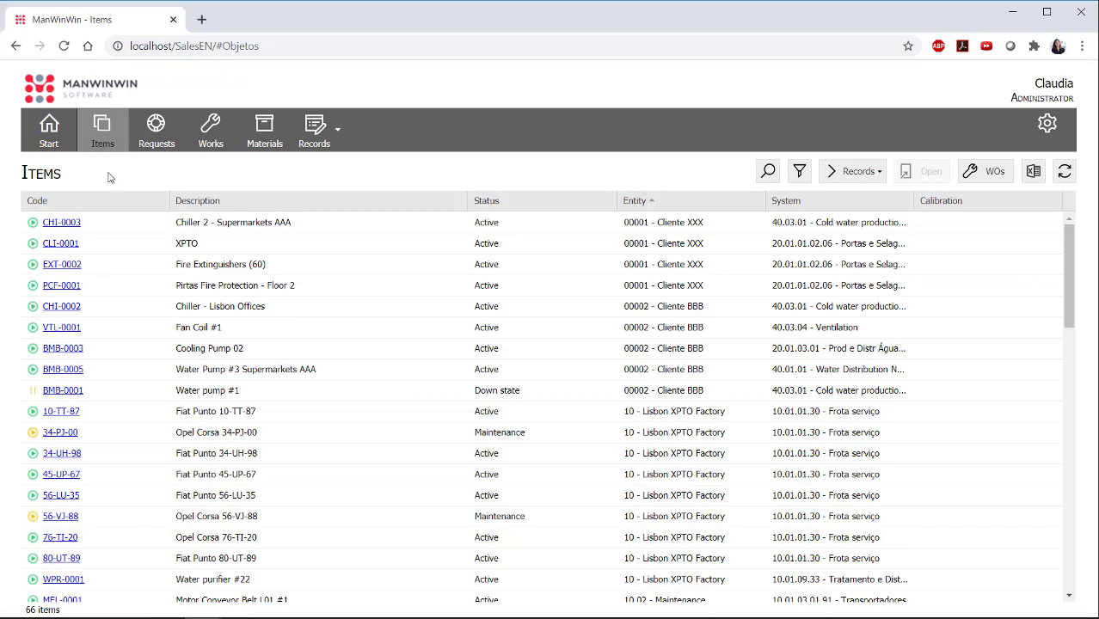
{"action": "scroll", "coordinate": [118, 317], "scroll_direction": "down", "scroll_amount": 3}
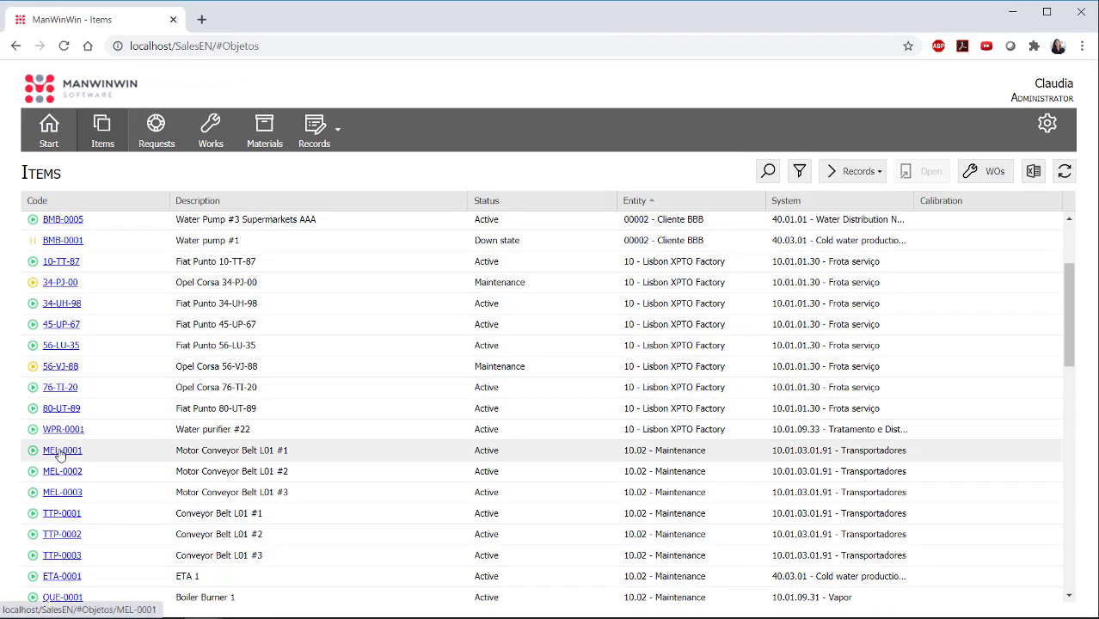
{"action": "left_click", "coordinate": [58, 451]}
{"action": "scroll", "coordinate": [492, 322], "scroll_direction": "down", "scroll_amount": 5}
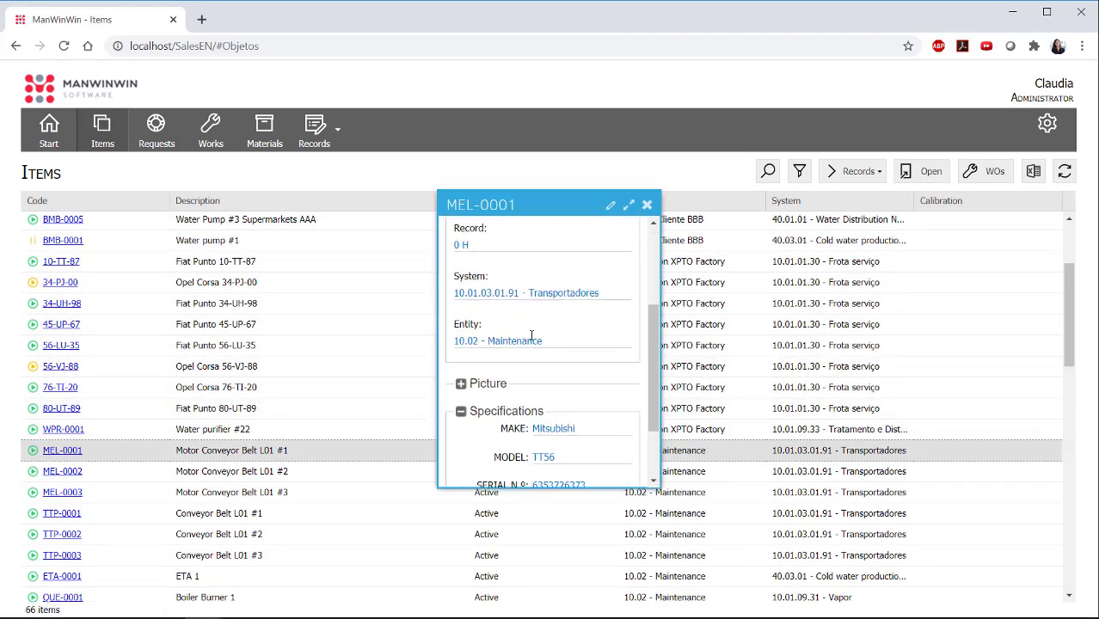
{"action": "left_click", "coordinate": [648, 211]}
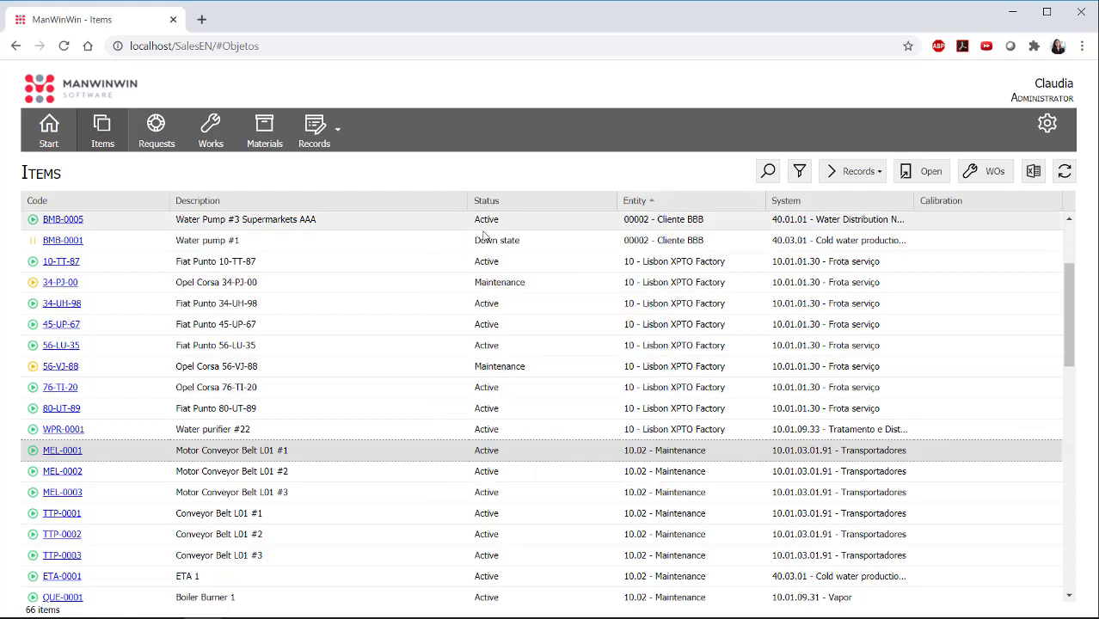
- Go to the works and look through the list of work orders
{"action": "left_click", "coordinate": [211, 135]}
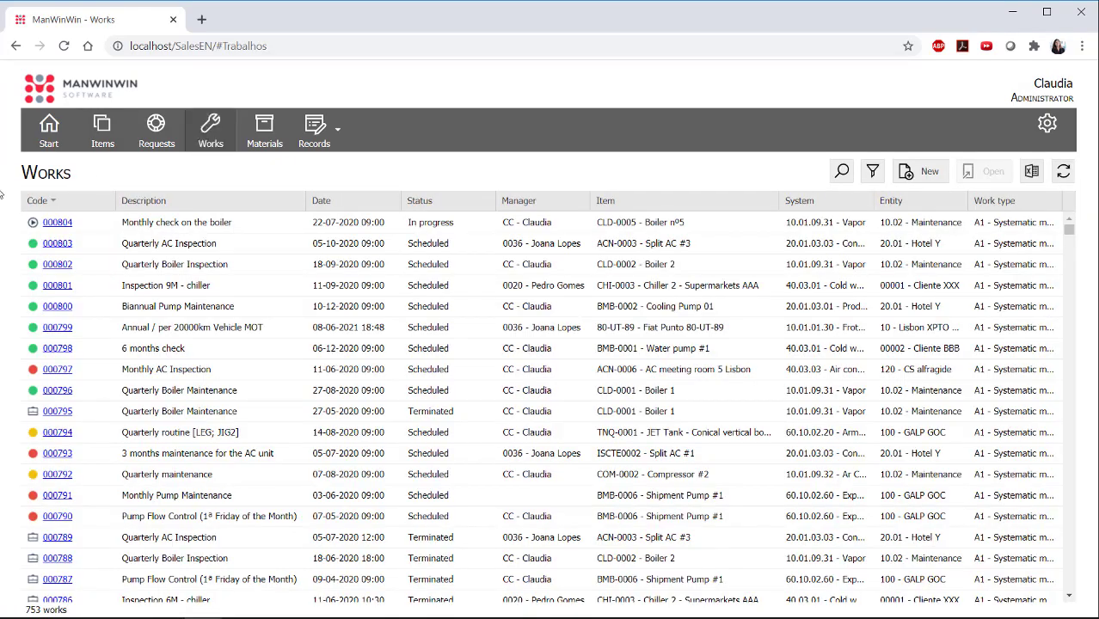
{"action": "scroll", "coordinate": [75, 351], "scroll_direction": "down", "scroll_amount": 2}
{"action": "scroll", "coordinate": [74, 350], "scroll_direction": "down", "scroll_amount": 3}
{"action": "scroll", "coordinate": [79, 279], "scroll_direction": "up", "scroll_amount": 5}
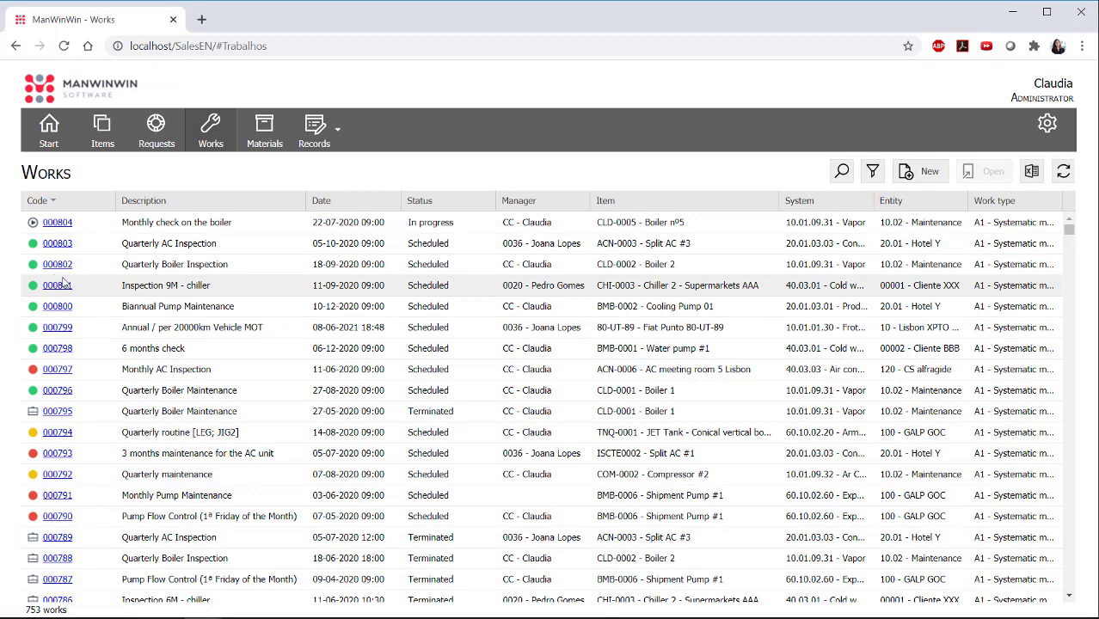
- Open Boiler nº5's monthly check, add a man-hours record starting 22-07-2020 at 18:46, and mark the maintenance tasks as done
{"action": "left_click", "coordinate": [58, 223]}
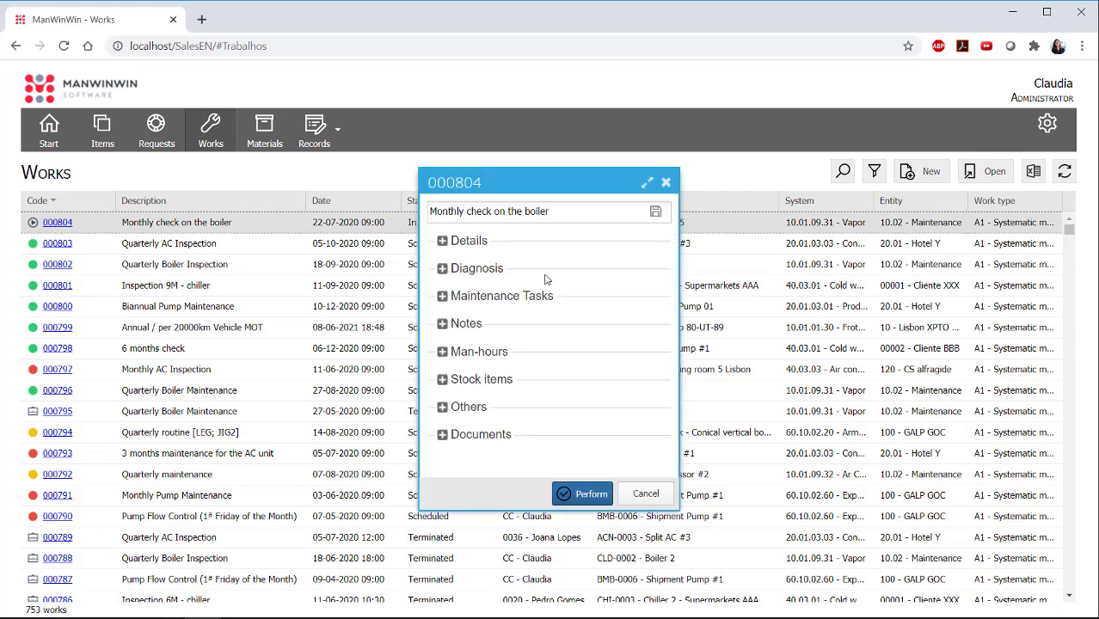
{"action": "left_click", "coordinate": [479, 352]}
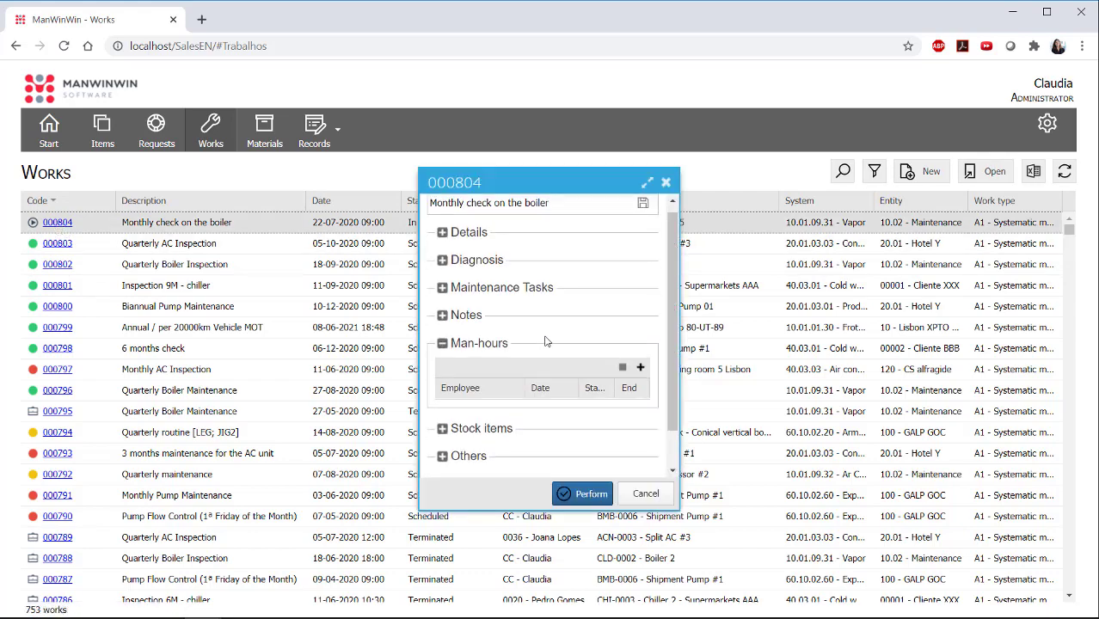
{"action": "left_click", "coordinate": [637, 324]}
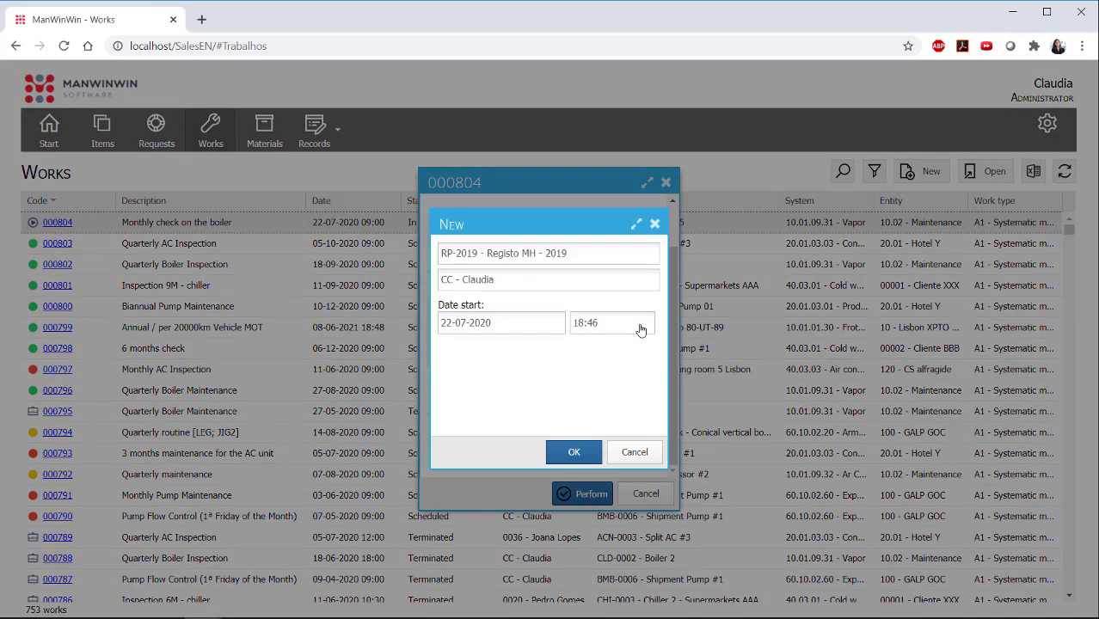
{"action": "left_click", "coordinate": [571, 452]}
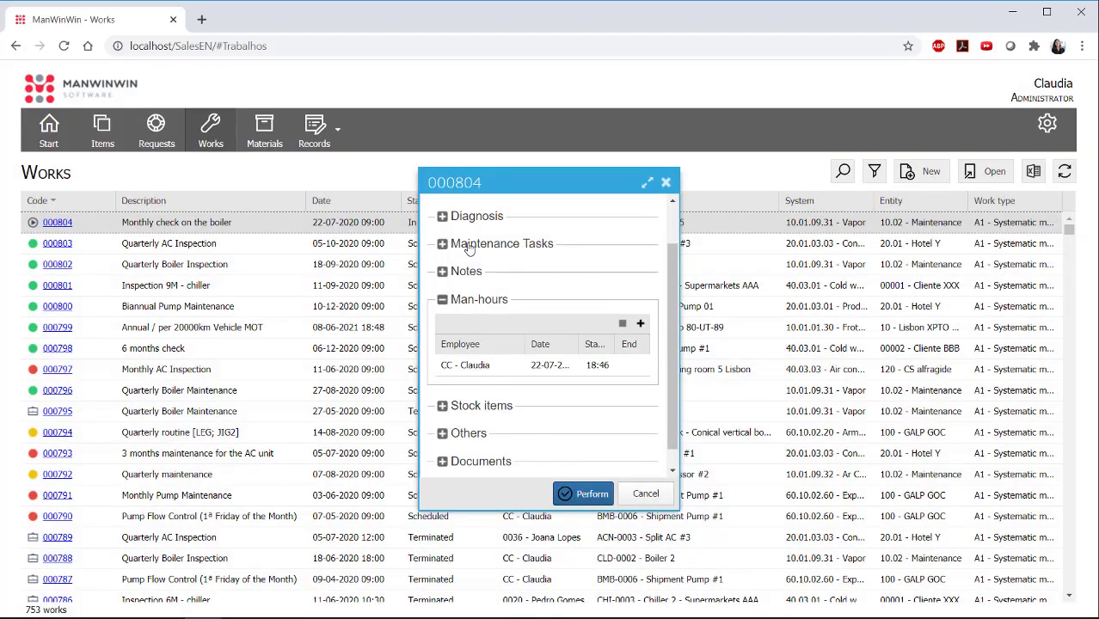
{"action": "left_click", "coordinate": [470, 246]}
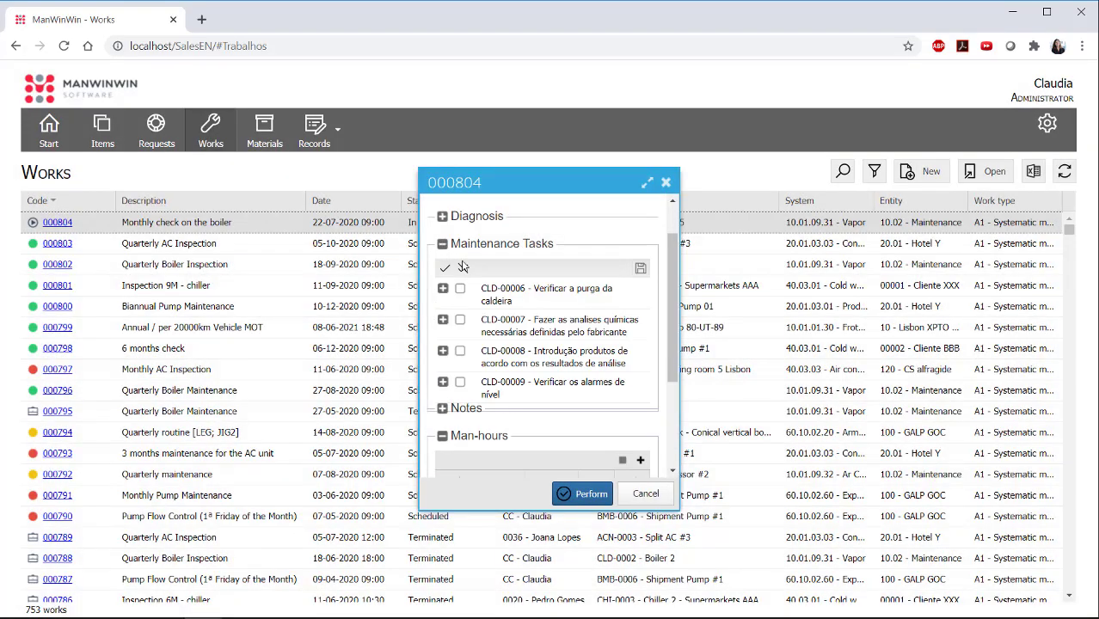
{"action": "left_click", "coordinate": [461, 350]}
- Add the stock item G.AV.010.002 - Flat Filter, quantity 1, to the work as a store output from AG - General Warehouse
{"action": "scroll", "coordinate": [647, 390], "scroll_direction": "down", "scroll_amount": 3}
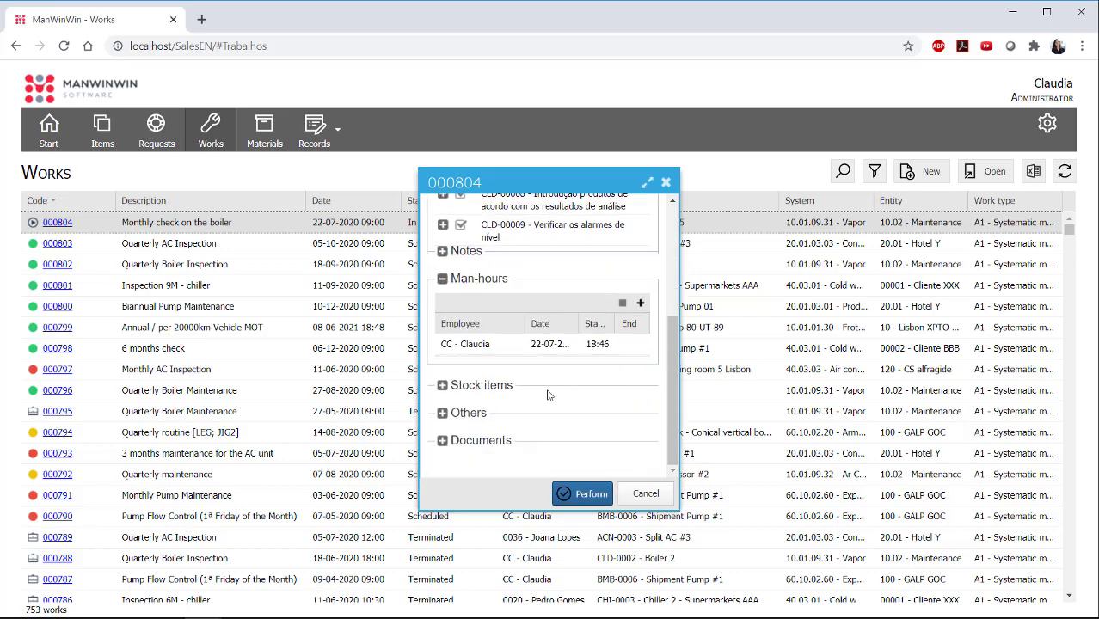
{"action": "left_click", "coordinate": [465, 387]}
{"action": "scroll", "coordinate": [466, 387], "scroll_direction": "down", "scroll_amount": 1}
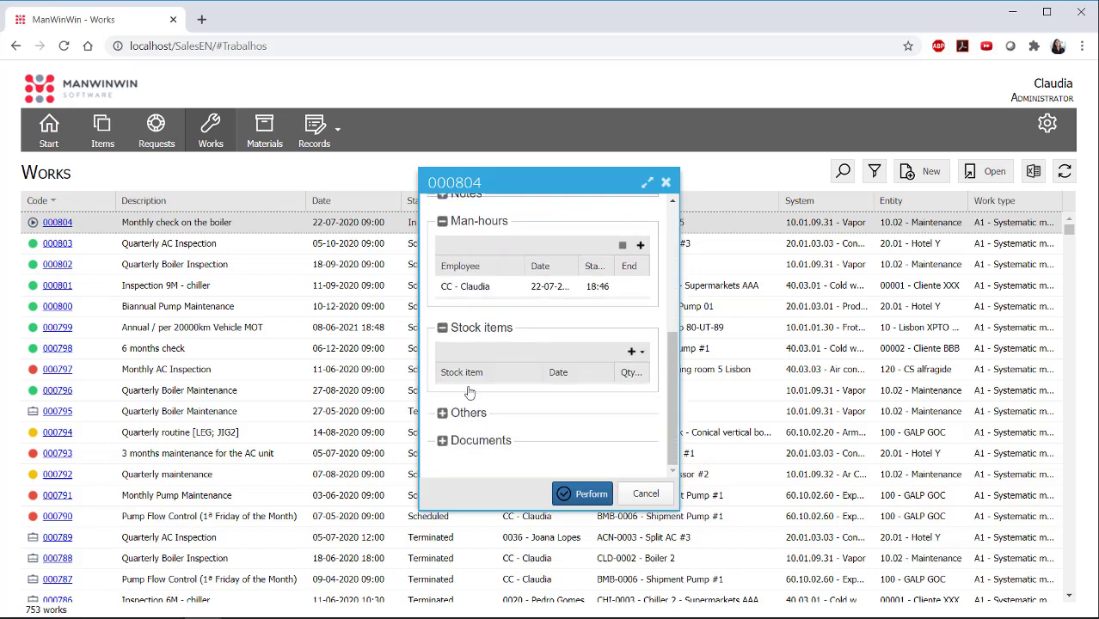
{"action": "left_click", "coordinate": [647, 353]}
{"action": "mouse_move", "coordinate": [662, 390]}
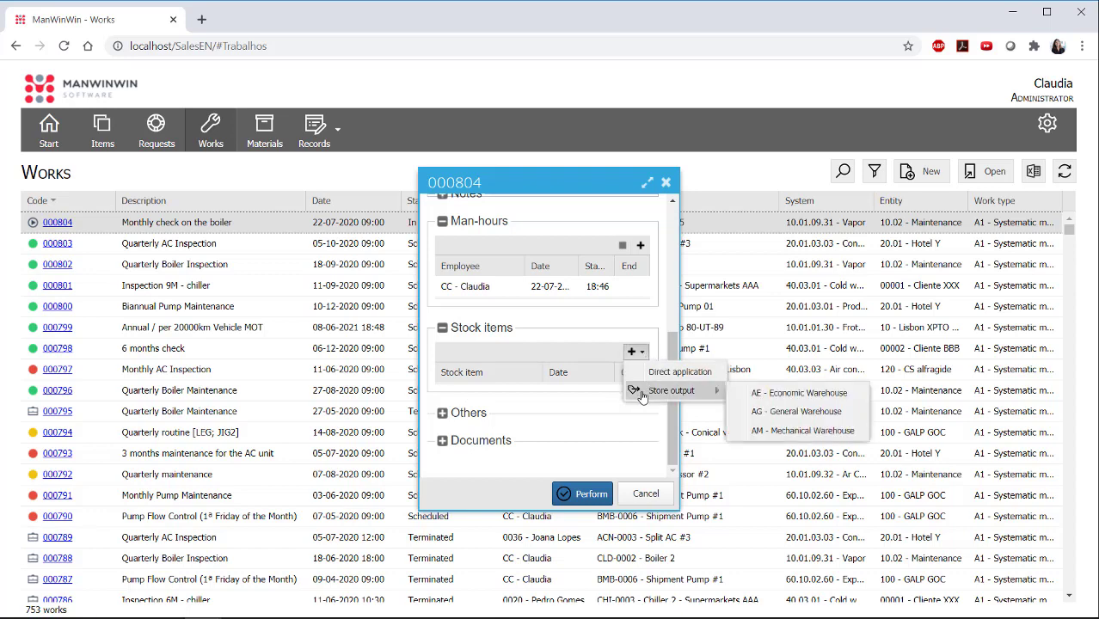
{"action": "left_click", "coordinate": [788, 412]}
{"action": "type", "text": "filt"}
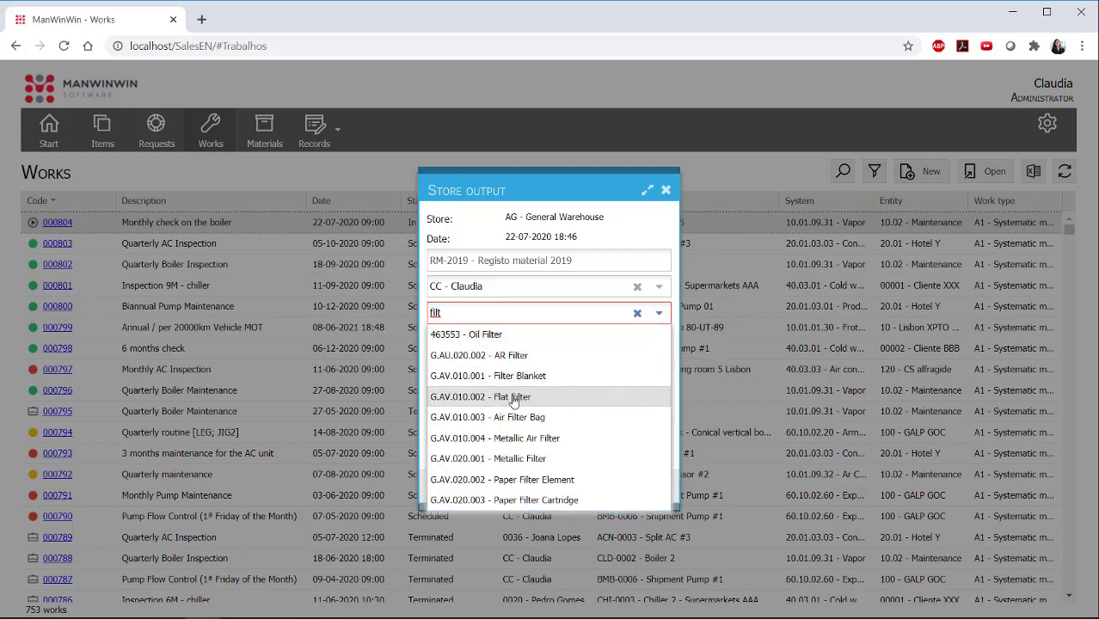
{"action": "left_click", "coordinate": [507, 394]}
{"action": "left_click", "coordinate": [510, 487]}
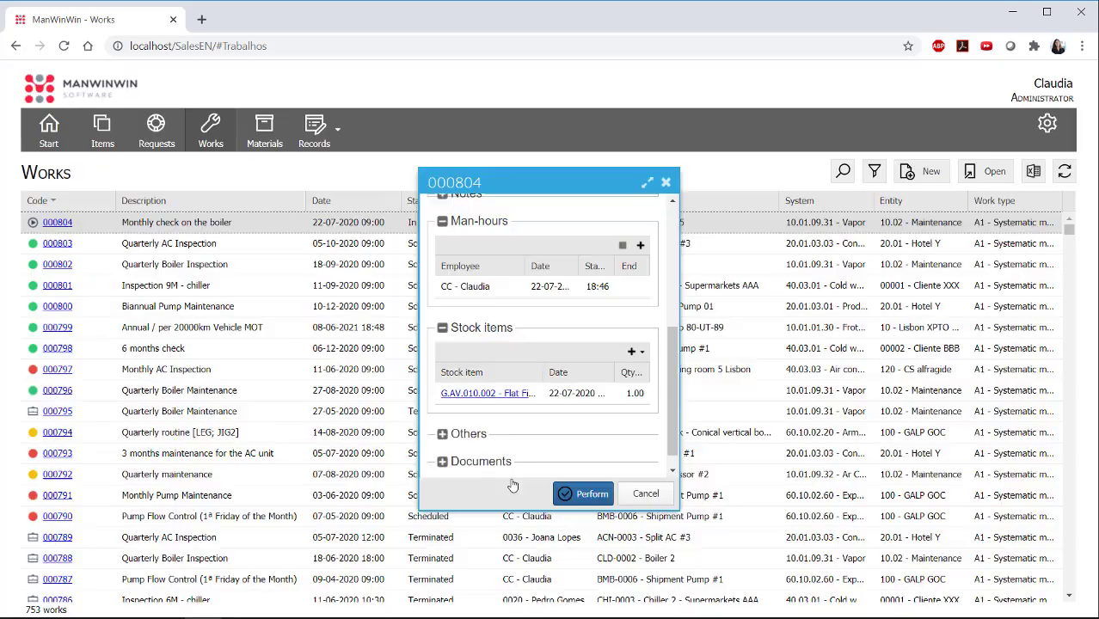
- Expand the work's Documents section and review the whole work order form
{"action": "scroll", "coordinate": [478, 447], "scroll_direction": "down", "scroll_amount": 1}
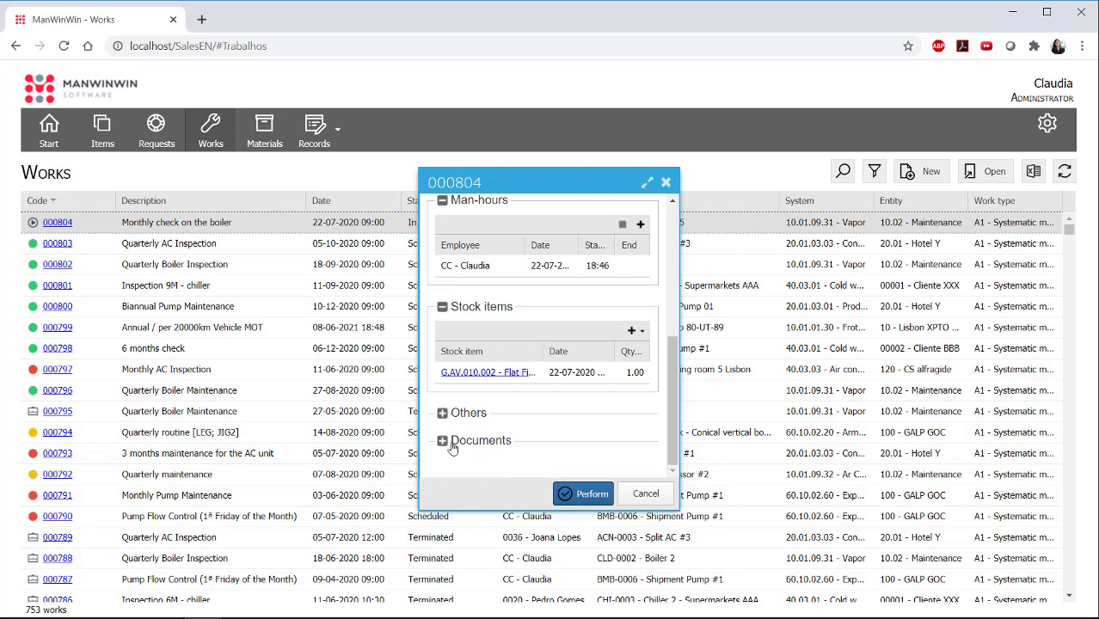
{"action": "left_click", "coordinate": [453, 446]}
{"action": "scroll", "coordinate": [458, 447], "scroll_direction": "down", "scroll_amount": 1}
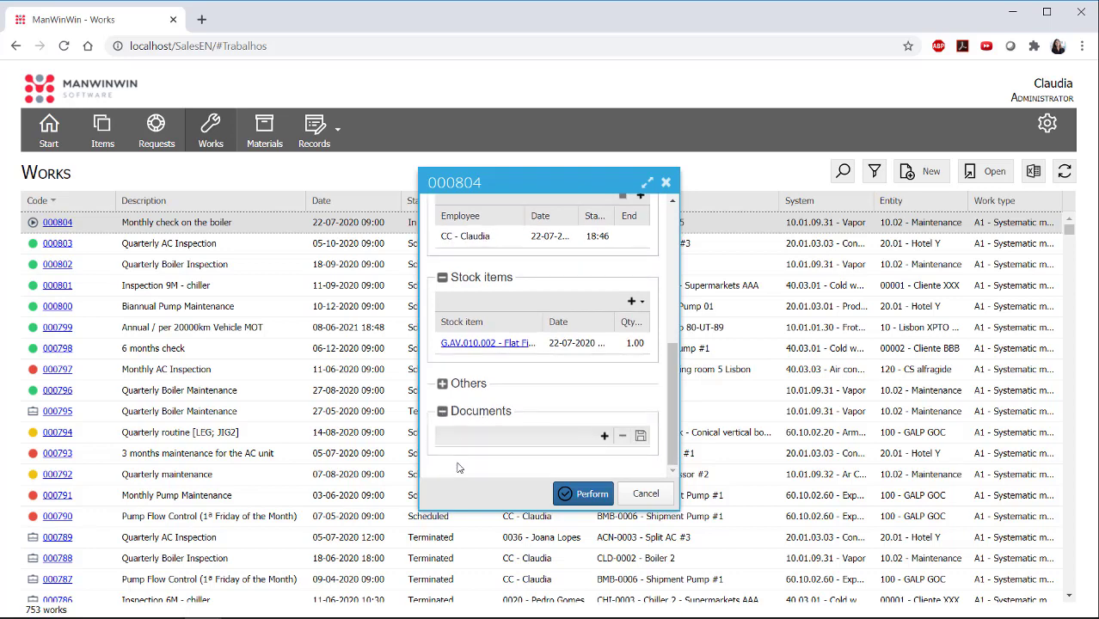
{"action": "scroll", "coordinate": [458, 468], "scroll_direction": "up", "scroll_amount": 6}
{"action": "scroll", "coordinate": [516, 473], "scroll_direction": "down", "scroll_amount": 6}
- Set Boiler nº5's monthly check as performed and confirm it
{"action": "left_click", "coordinate": [590, 495]}
{"action": "left_click_drag", "start_coordinate": [511, 352], "coordinate": [589, 377]}
{"action": "left_click", "coordinate": [525, 445]}
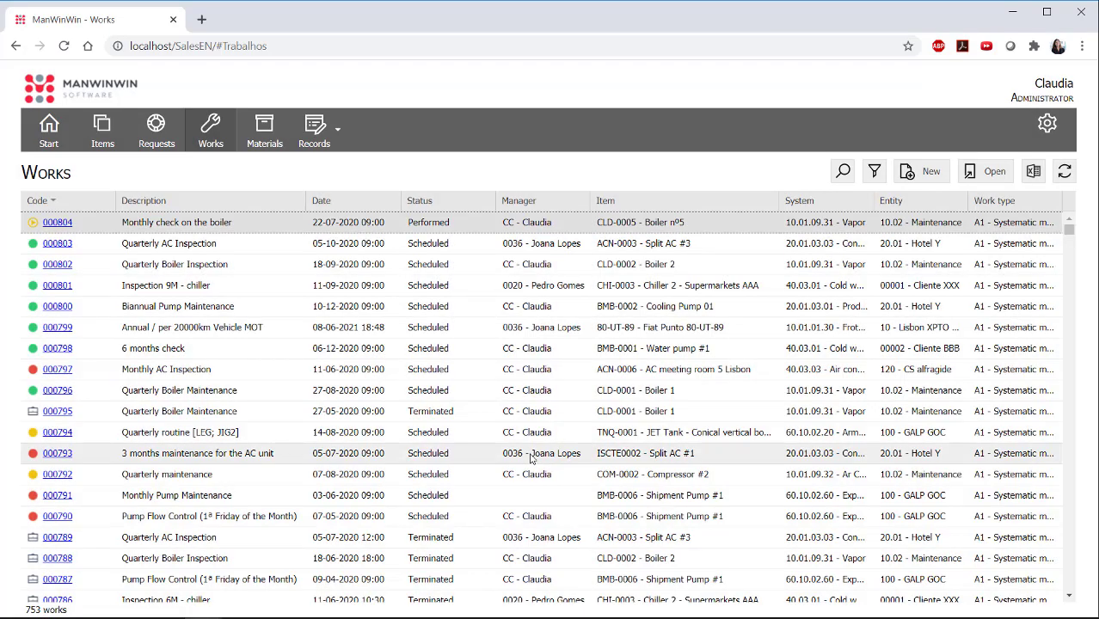
- Reopen Boiler nº5's performed monthly check, terminate the work, and select it in the works list
{"action": "left_click", "coordinate": [64, 223]}
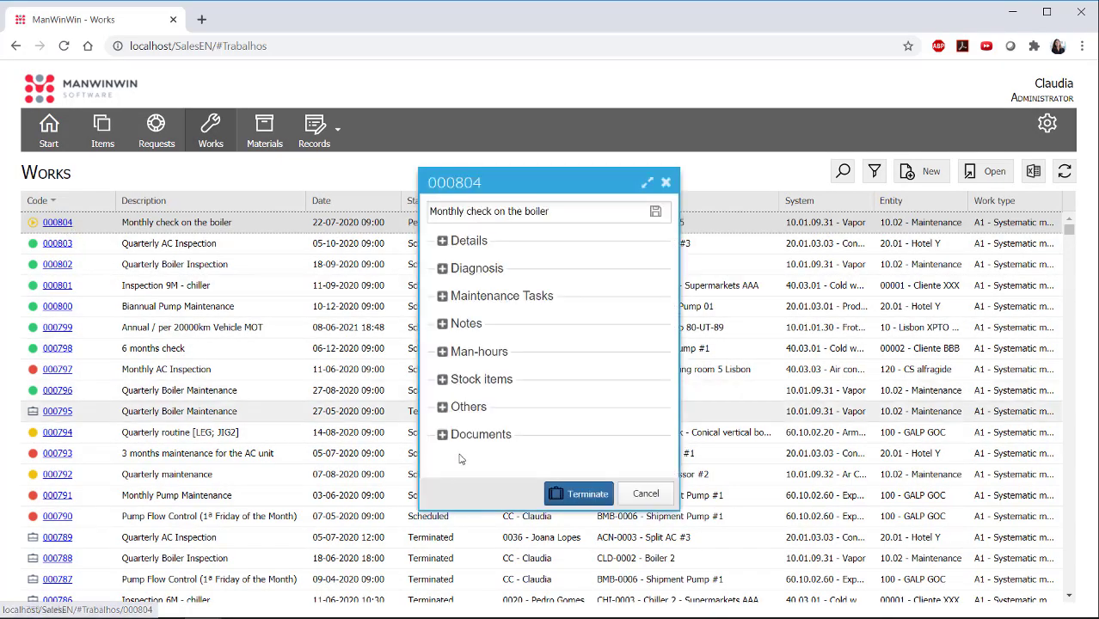
{"action": "left_click", "coordinate": [555, 497]}
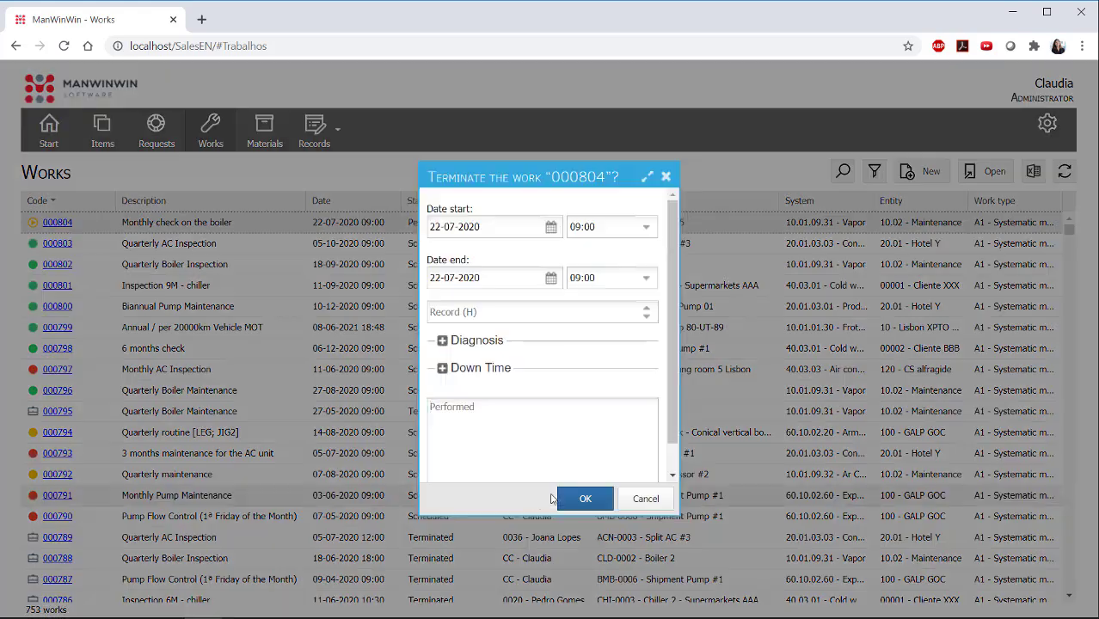
{"action": "left_click", "coordinate": [572, 504]}
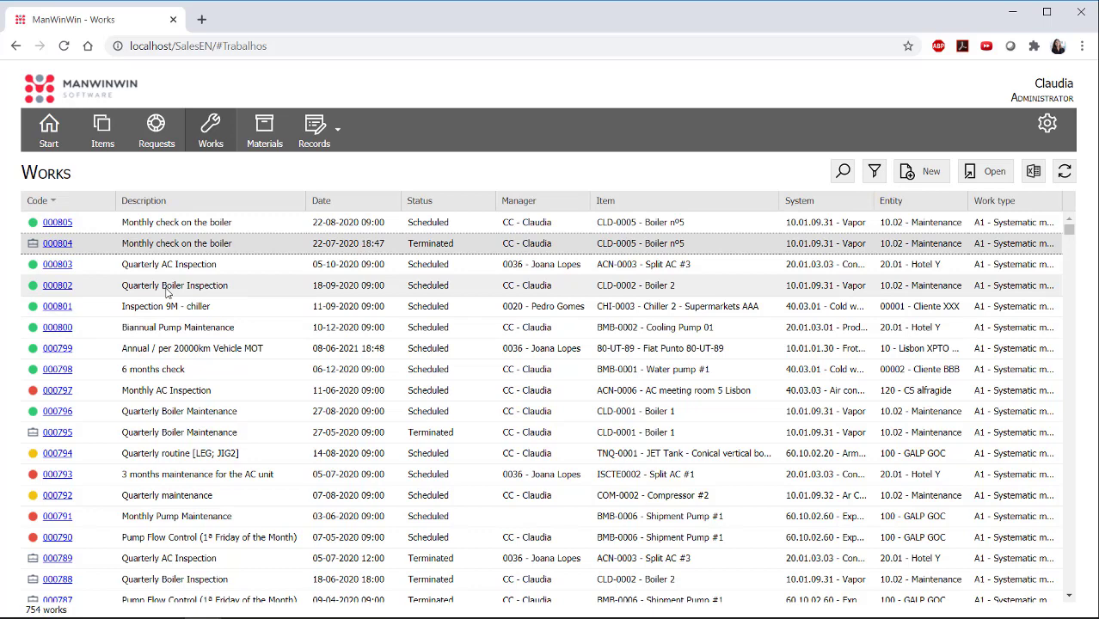
{"action": "left_click", "coordinate": [81, 245]}
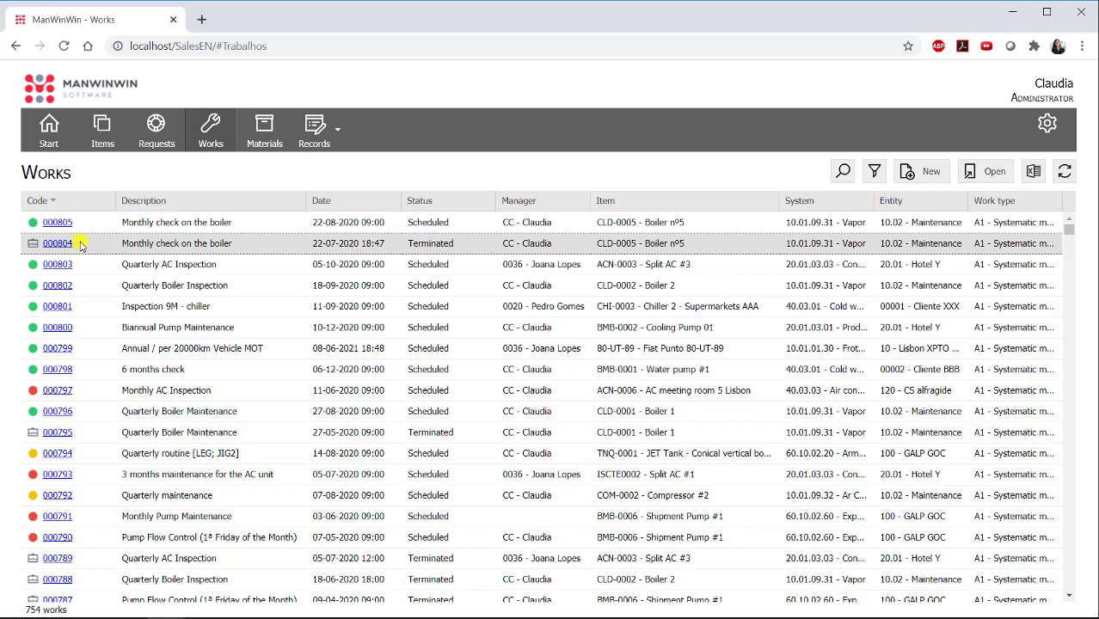
- Leave the works page and switch to the ManWinWin web Requests page
{"action": "left_click", "coordinate": [1012, 12]}
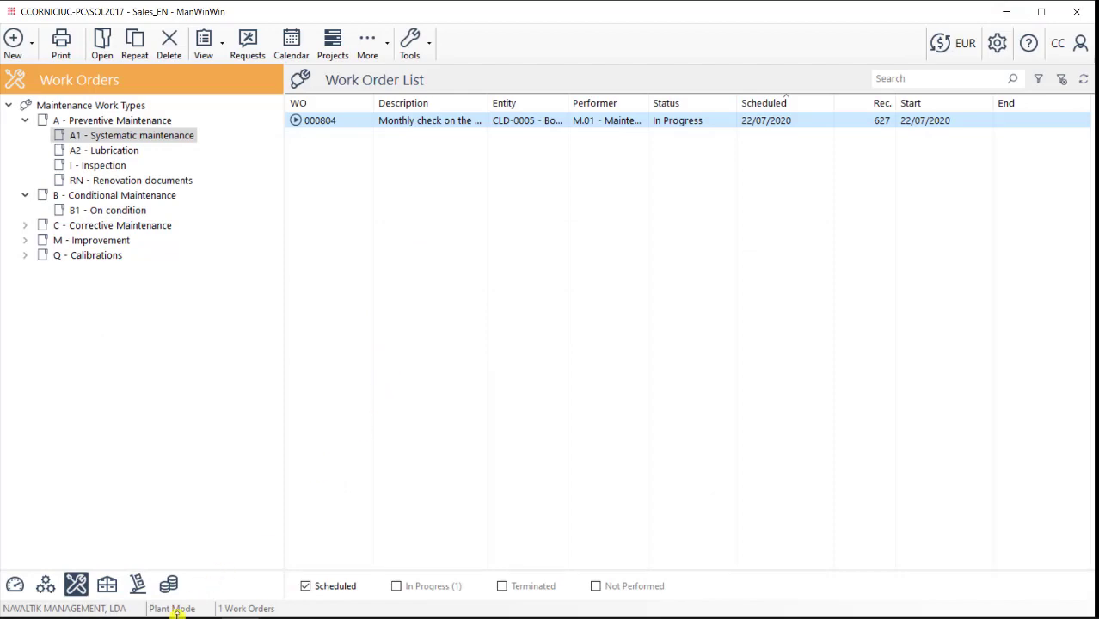
{"action": "mouse_move", "coordinate": [232, 614]}
{"action": "left_click", "coordinate": [284, 587]}
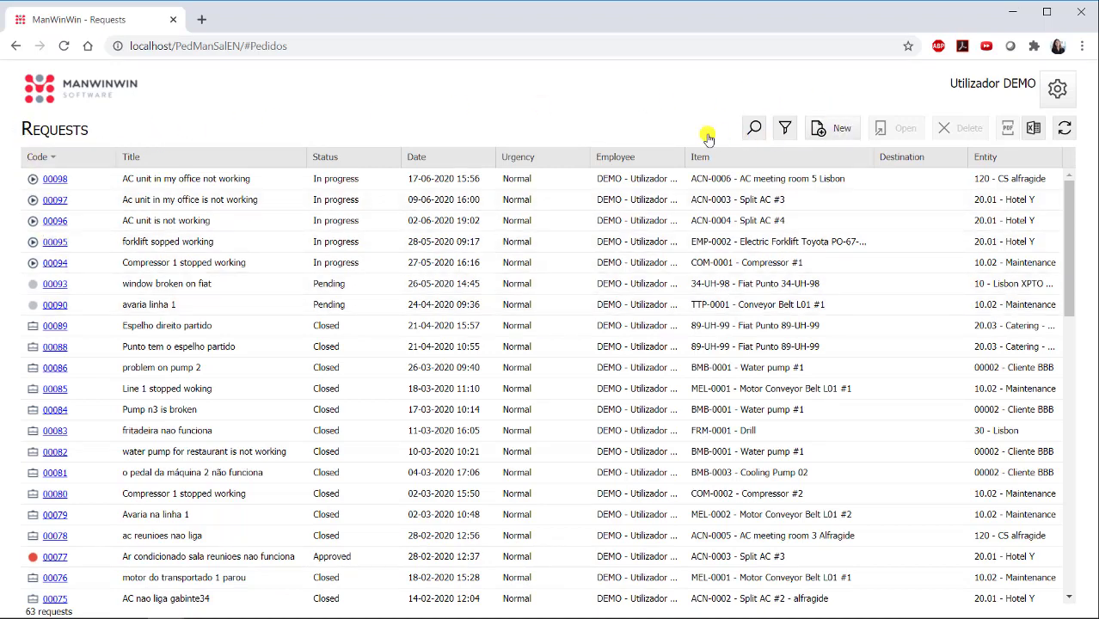
- Start a new maintenance request titled "AC unit not working"
{"action": "left_click", "coordinate": [838, 129]}
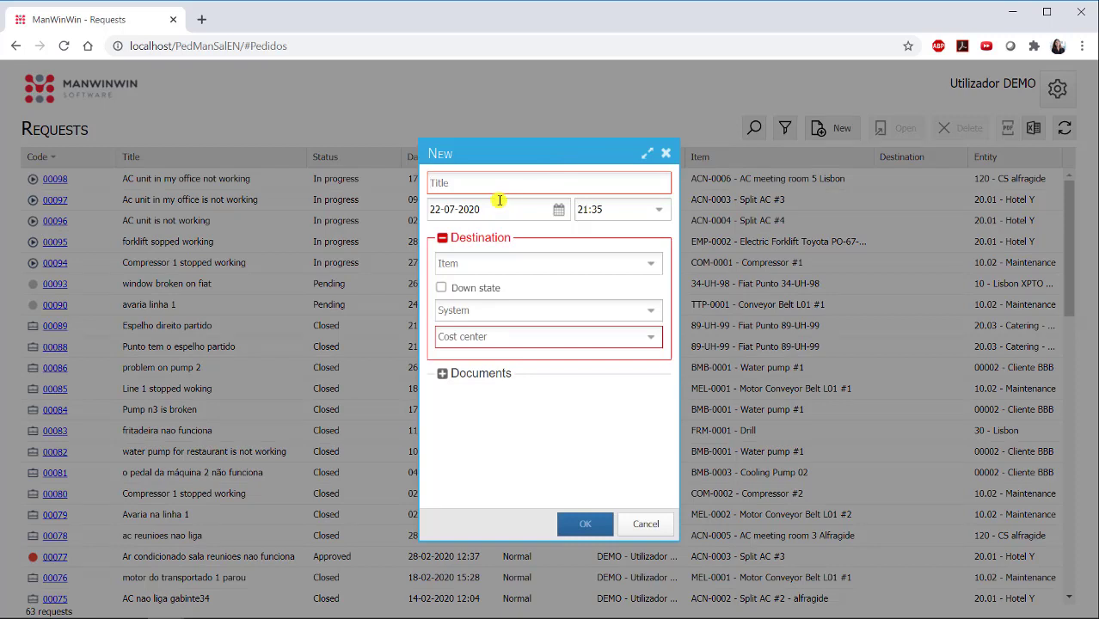
{"action": "mouse_move", "coordinate": [482, 187]}
{"action": "type", "text": "A"}
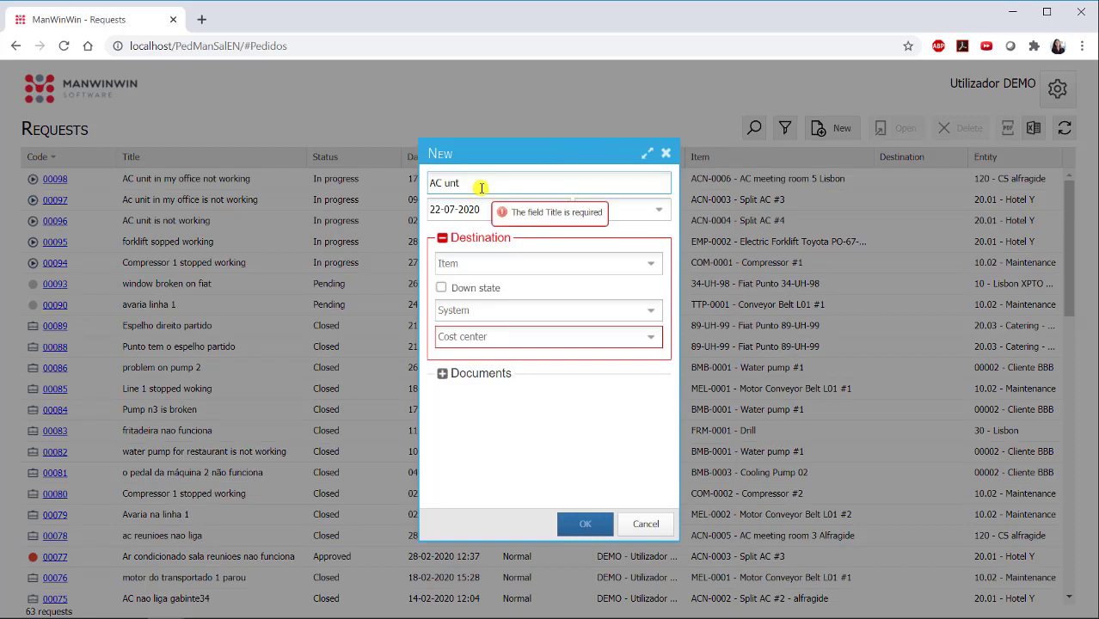
{"action": "type", "text": "C unit not wor"}
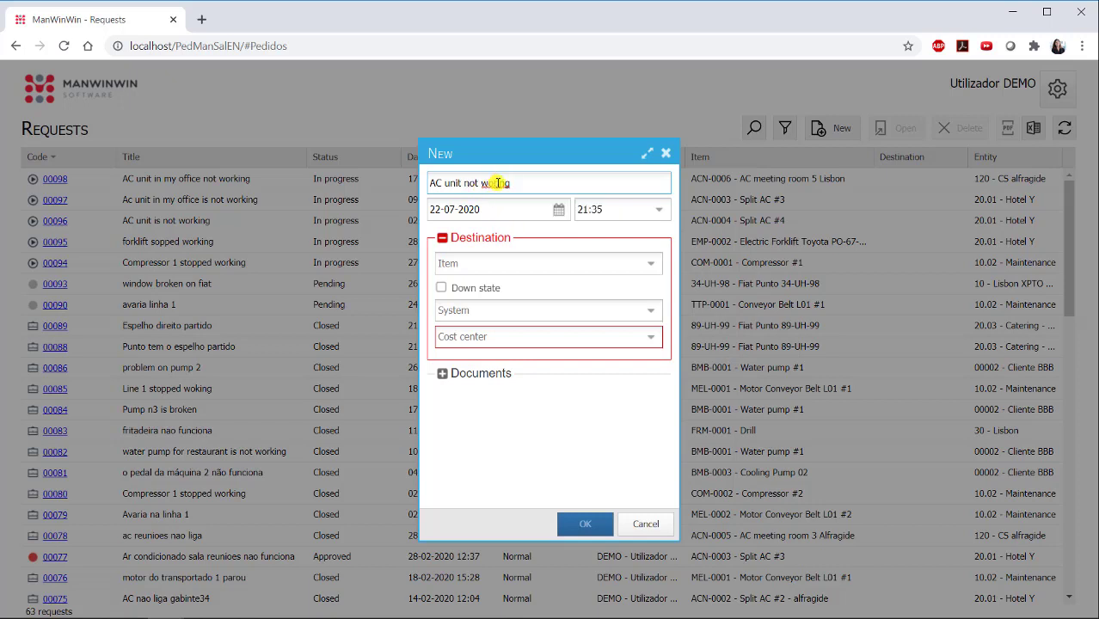
{"action": "type", "text": "king"}
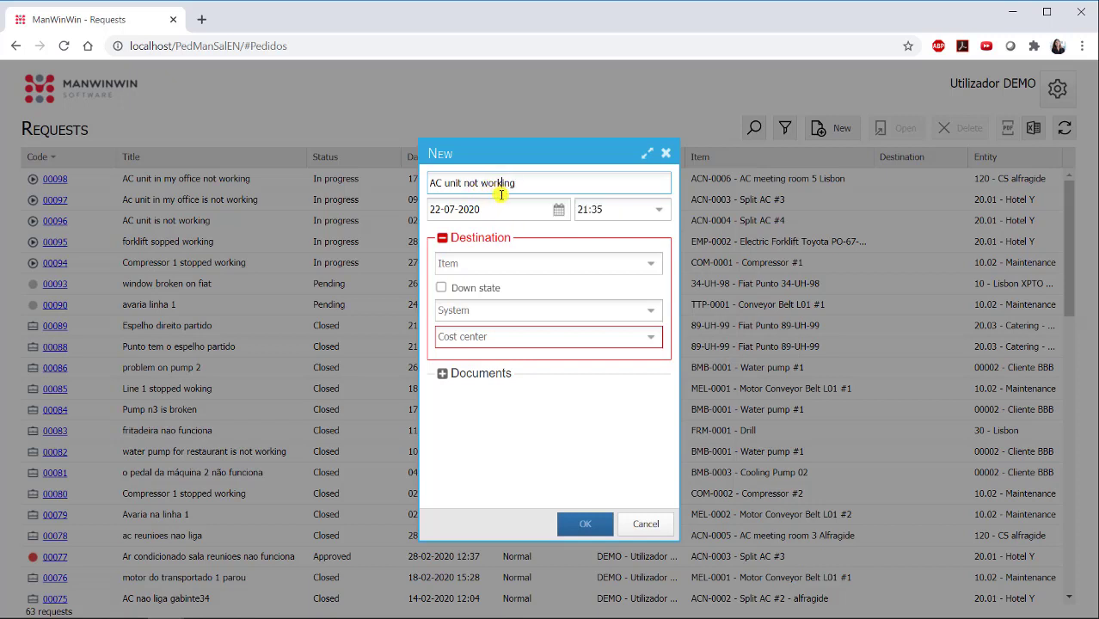
- Assign item ACN-0004 - Split AC #4 to the request, expand its Documents section and submit it
{"action": "left_click", "coordinate": [496, 264]}
{"action": "type", "text": "alfragide"}
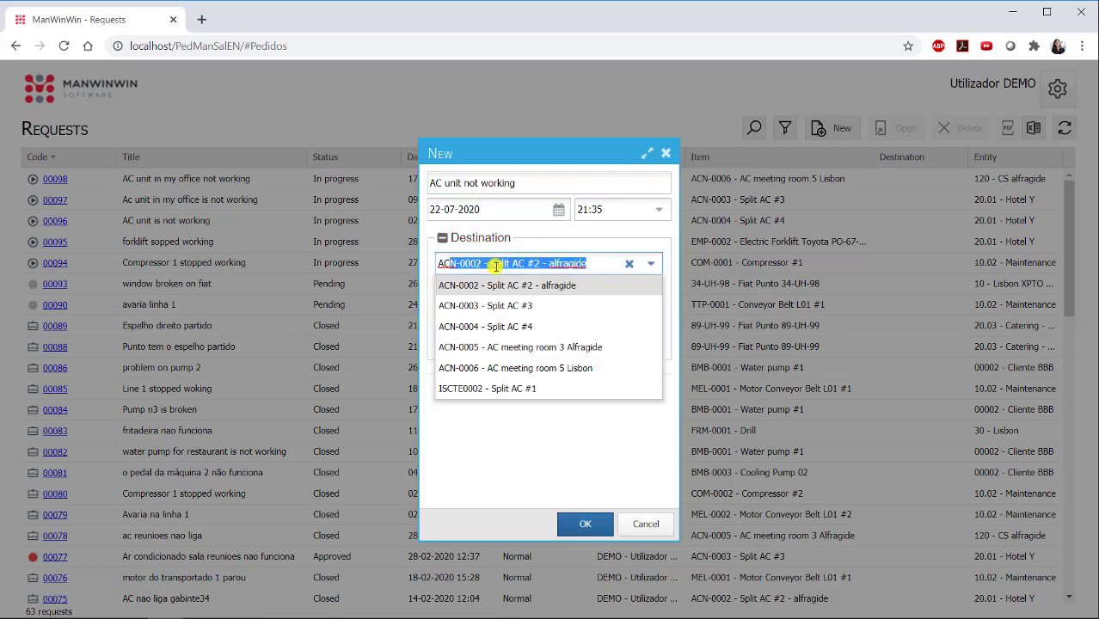
{"action": "left_click", "coordinate": [513, 327]}
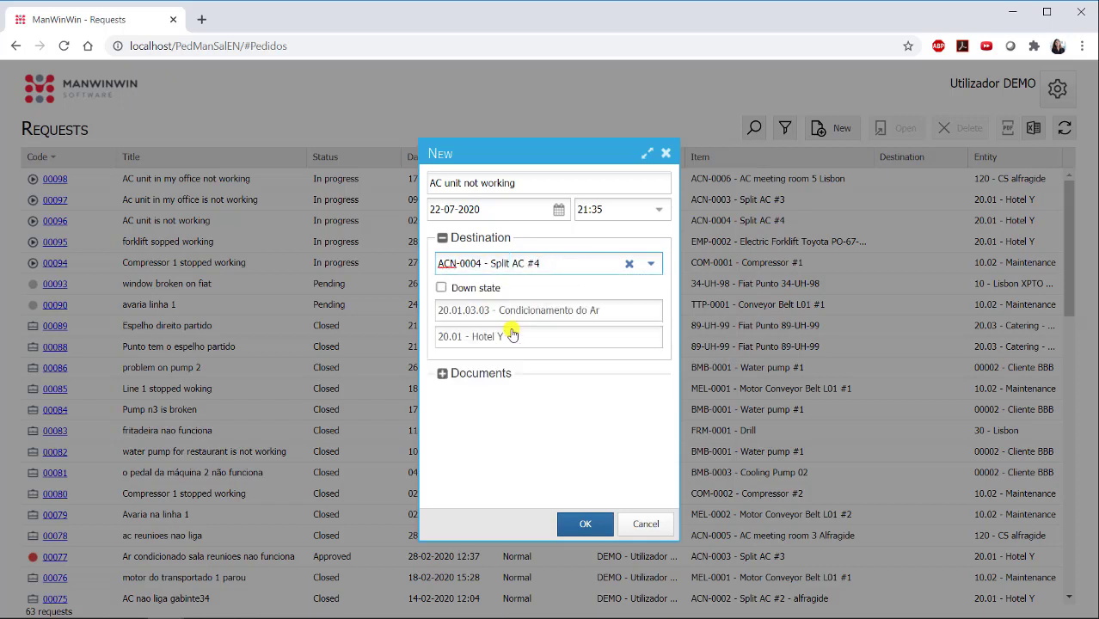
{"action": "left_click", "coordinate": [442, 373]}
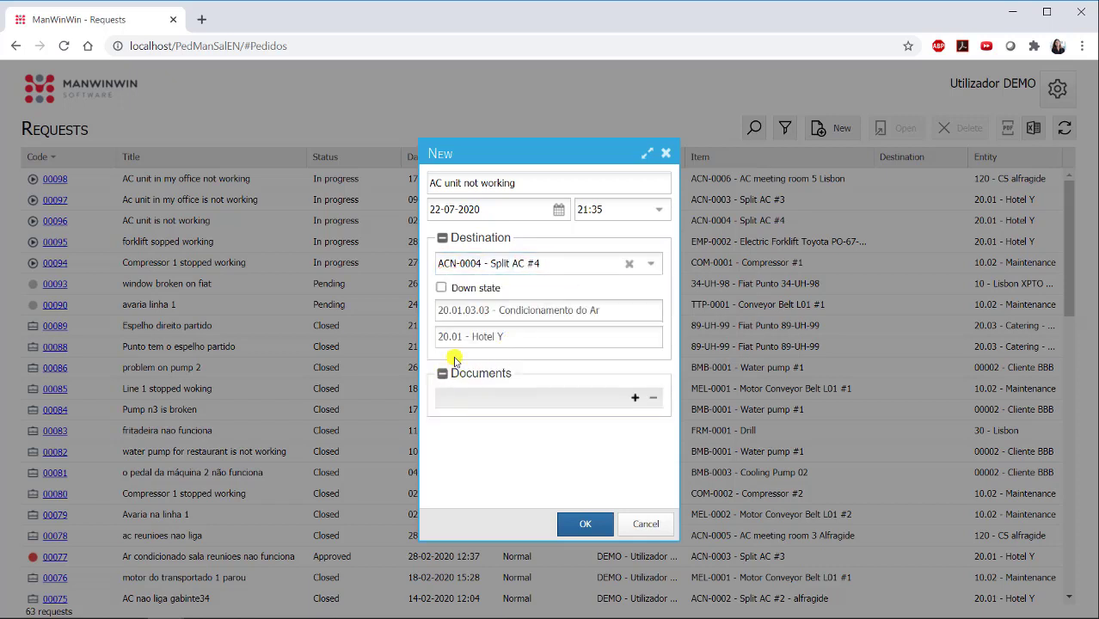
{"action": "left_click", "coordinate": [590, 525]}
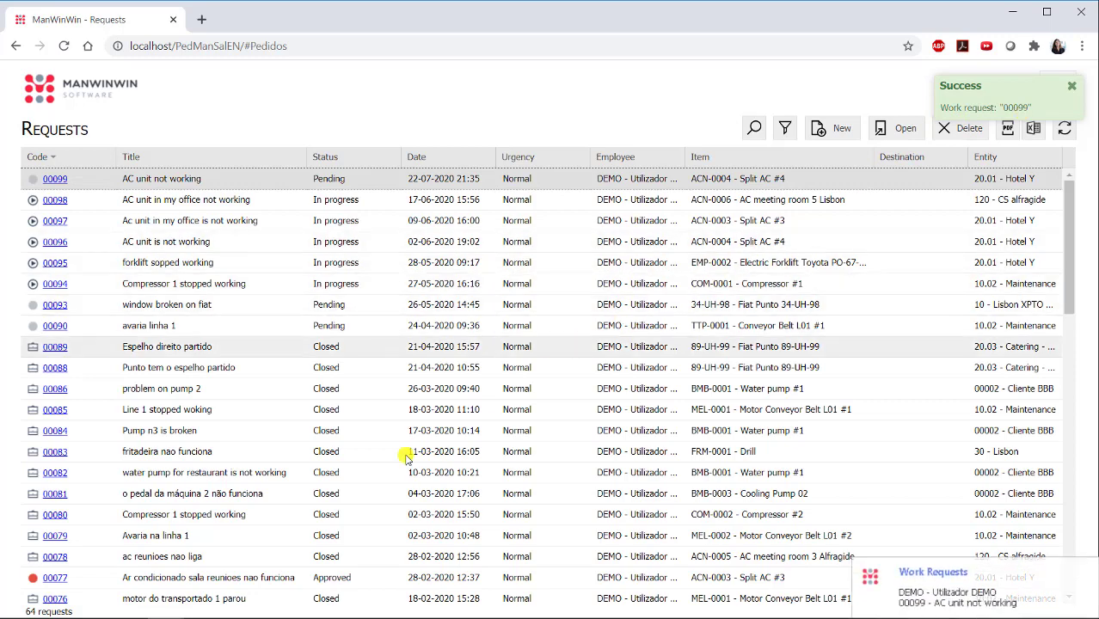
- Switch to the ManWinWin desktop program, open the work requests list and widen its Title column
{"action": "key", "text": "alt+Tab"}
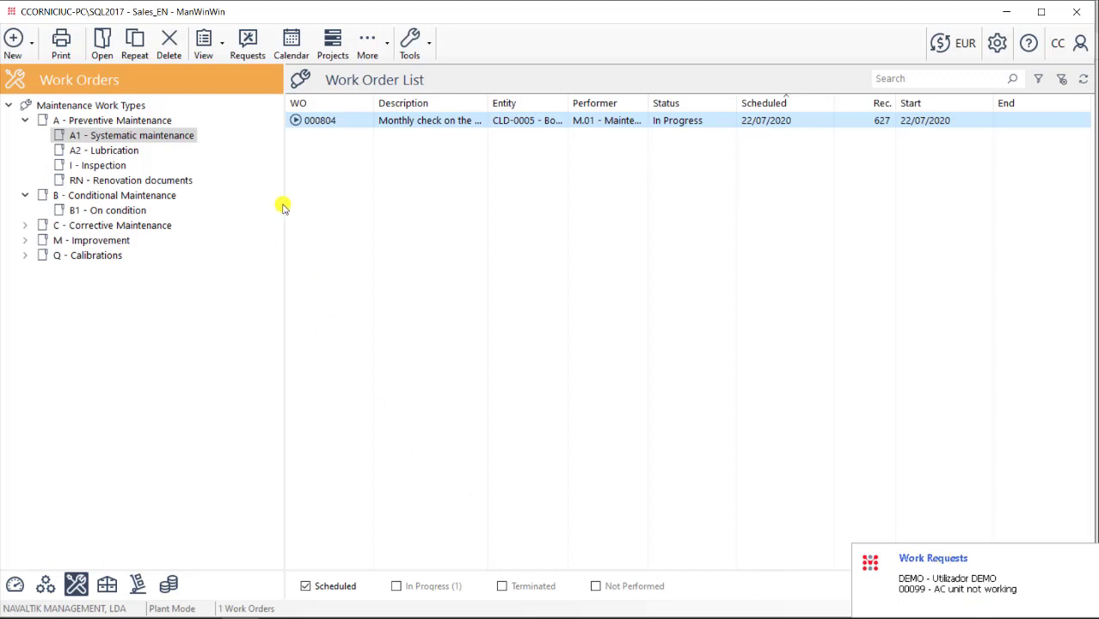
{"action": "left_click", "coordinate": [252, 43]}
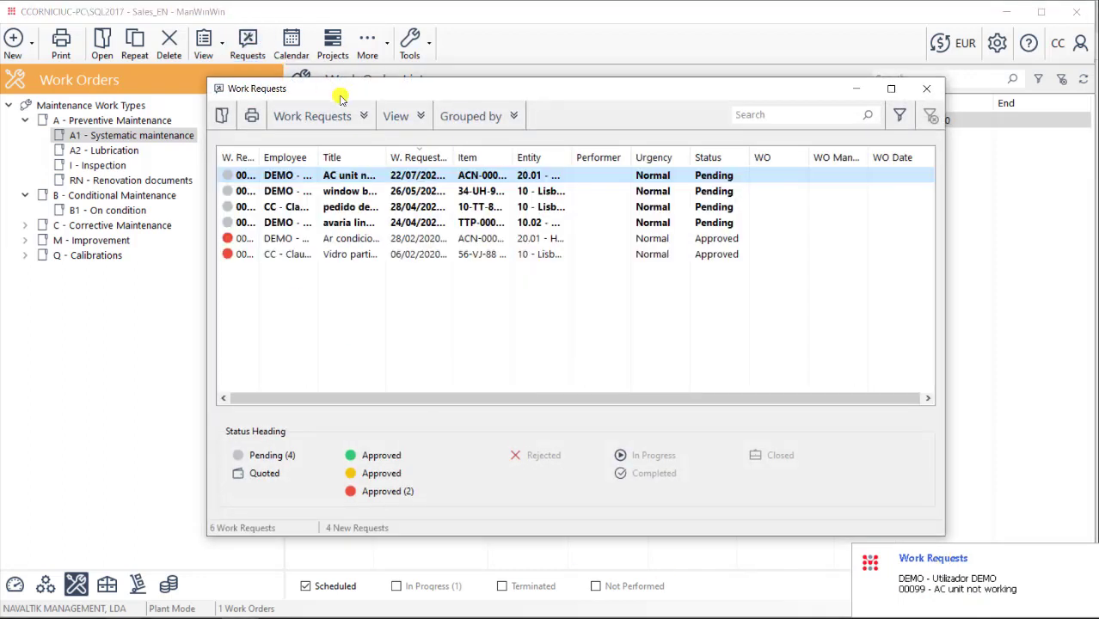
{"action": "left_click_drag", "start_coordinate": [387, 158], "coordinate": [449, 162]}
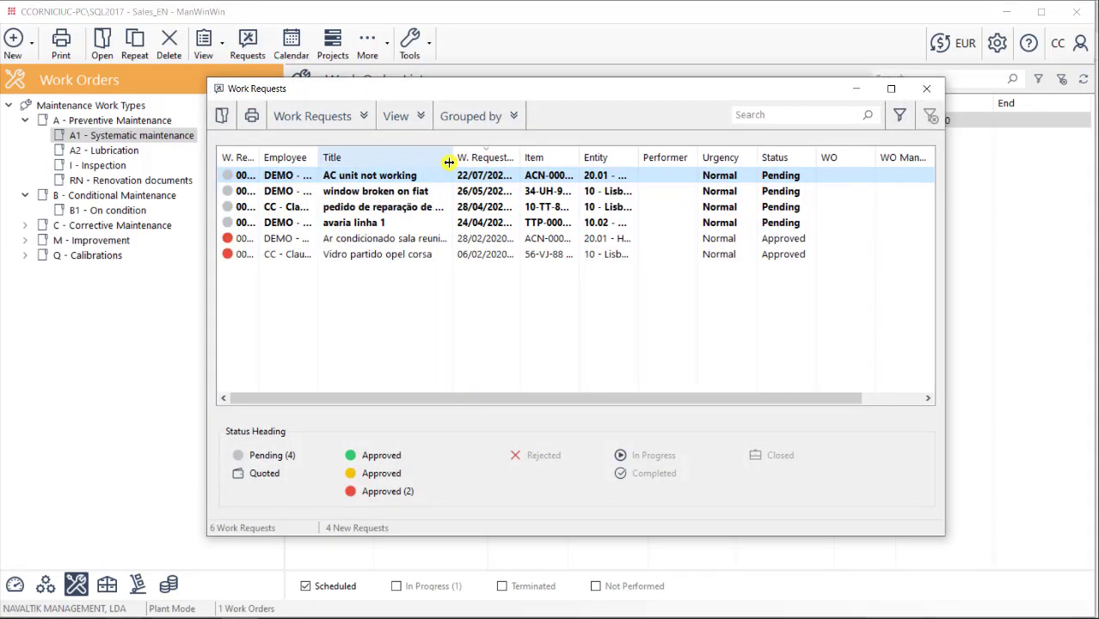
- Approve the pending "AC unit not working" request and start a new work order from it
{"action": "double_click", "coordinate": [310, 176]}
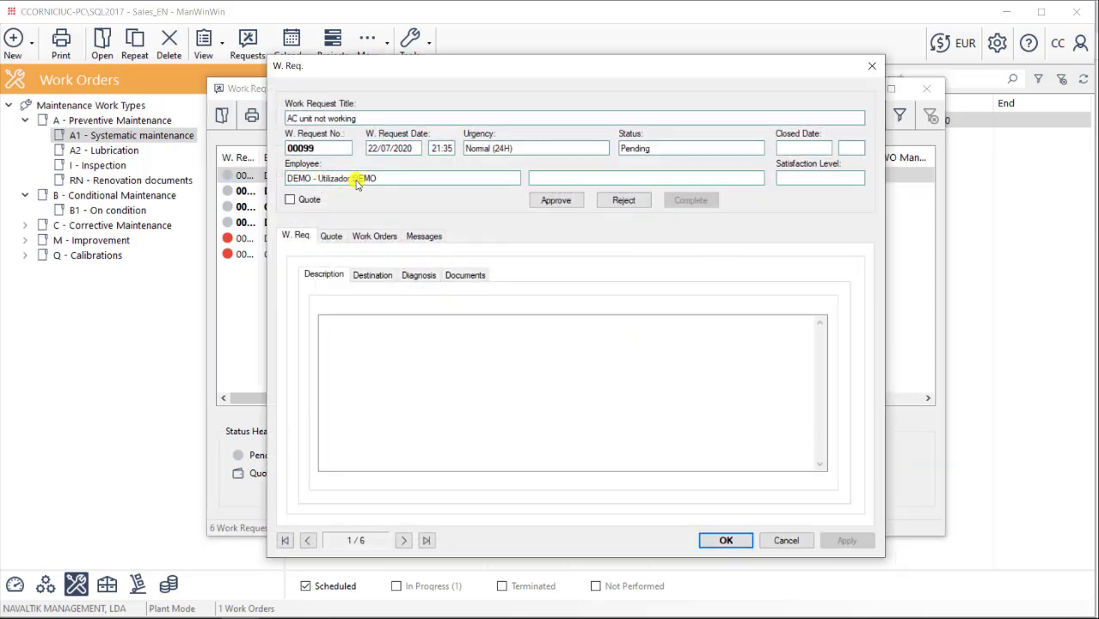
{"action": "left_click", "coordinate": [541, 199]}
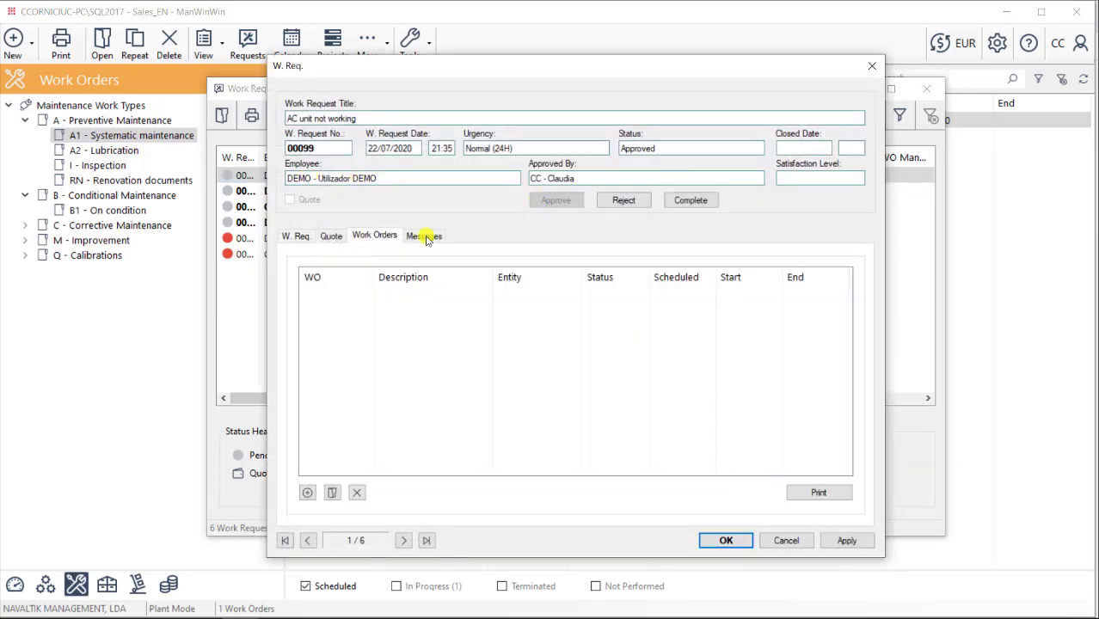
{"action": "left_click", "coordinate": [307, 492]}
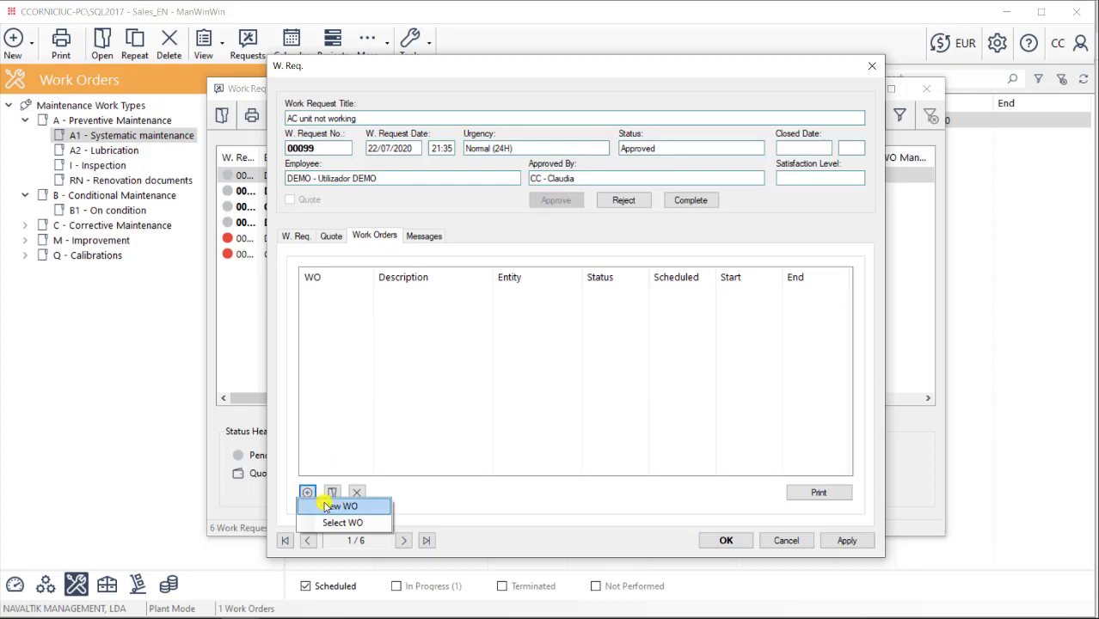
{"action": "left_click", "coordinate": [336, 506]}
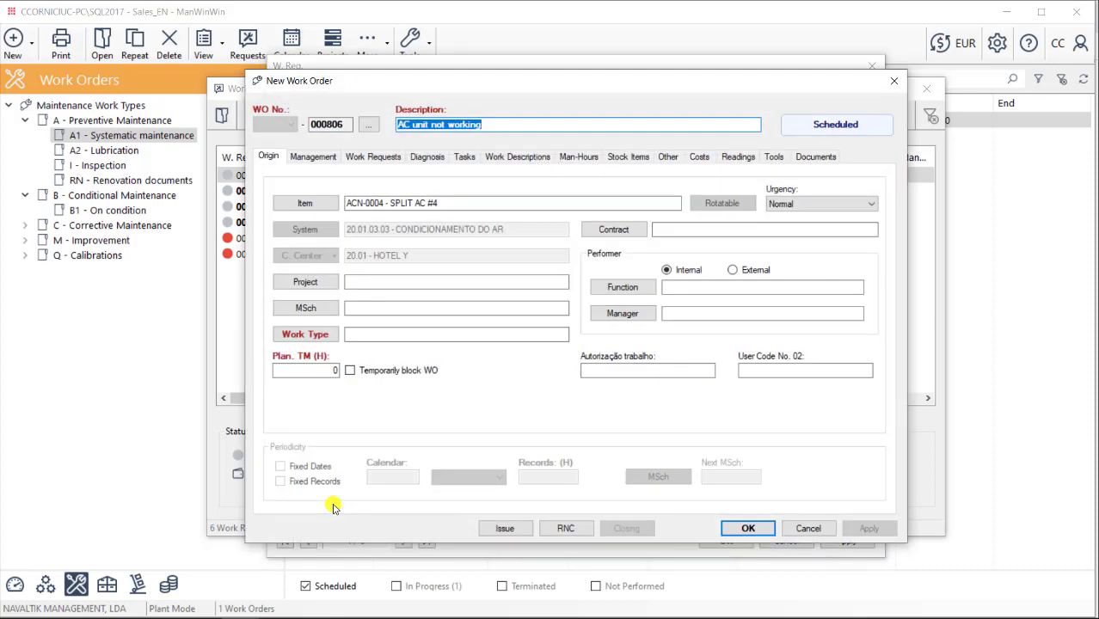
- Set the work order's type to C1 - Repair and assign the person coded CC from M.01 - Maintenance Manager as its manager
{"action": "left_click", "coordinate": [323, 337]}
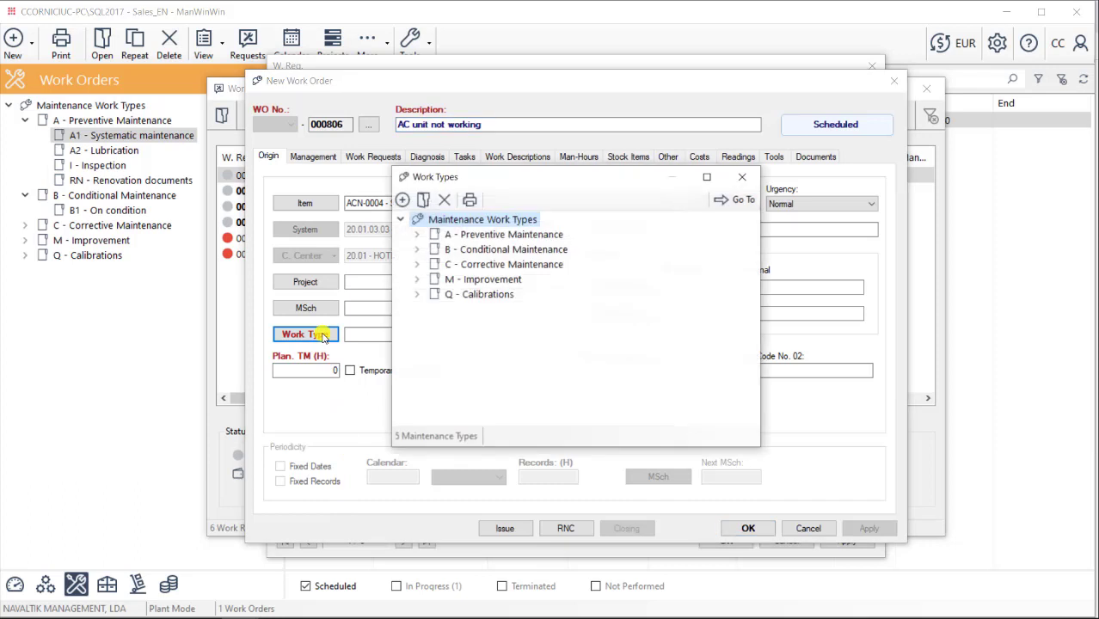
{"action": "left_click", "coordinate": [418, 265]}
{"action": "double_click", "coordinate": [464, 280]}
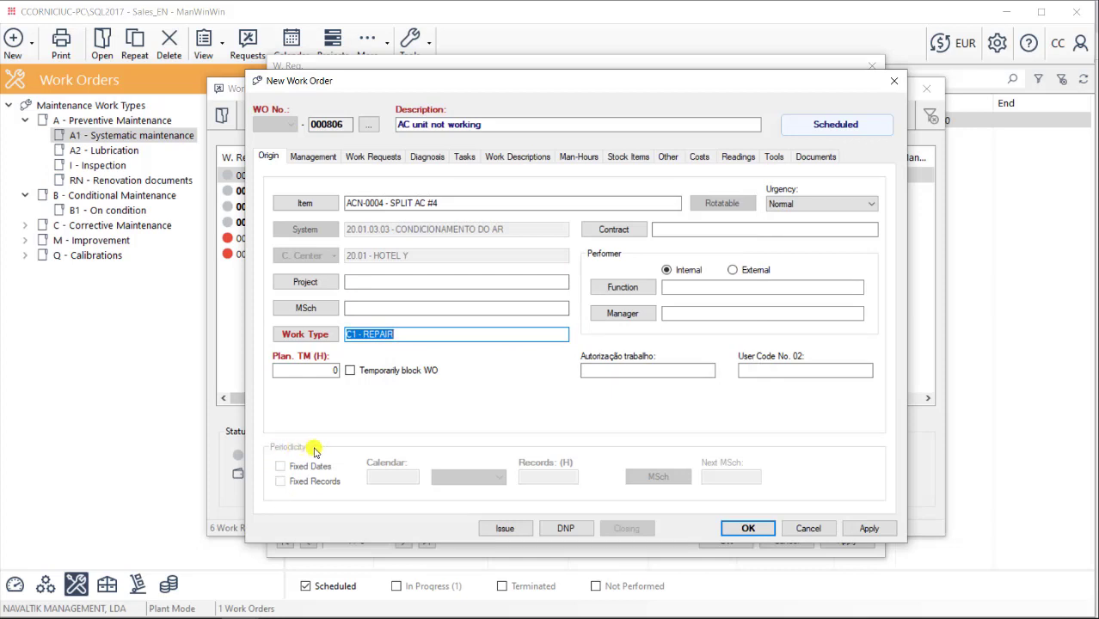
{"action": "left_click", "coordinate": [617, 313]}
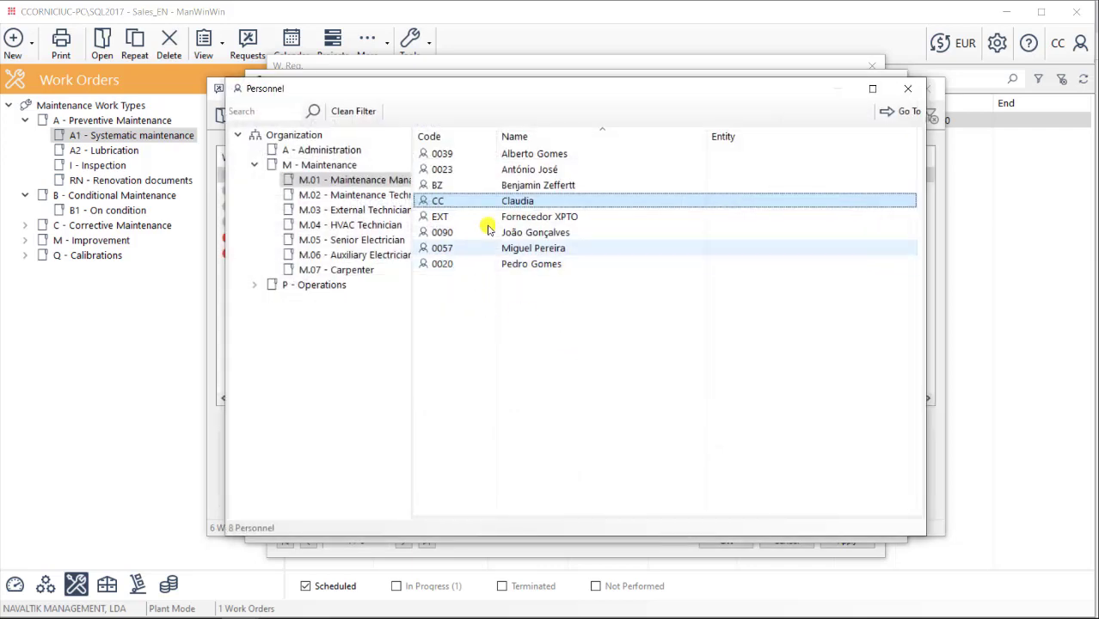
{"action": "double_click", "coordinate": [500, 201]}
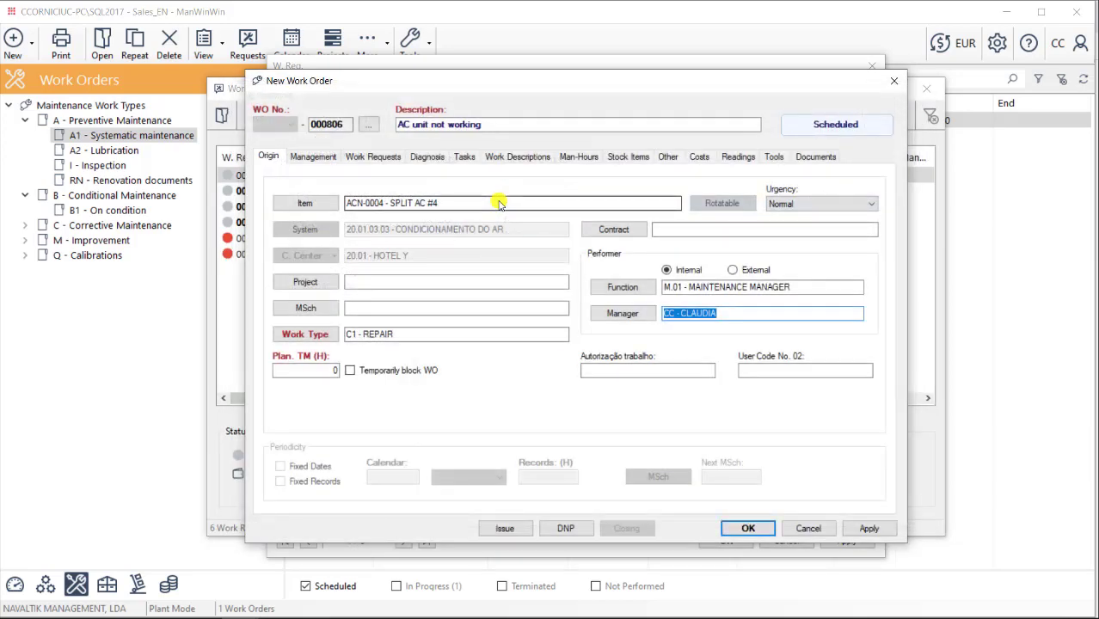
- Review the new work order's scheduling dates and its planned tasks field
{"action": "left_click", "coordinate": [315, 157]}
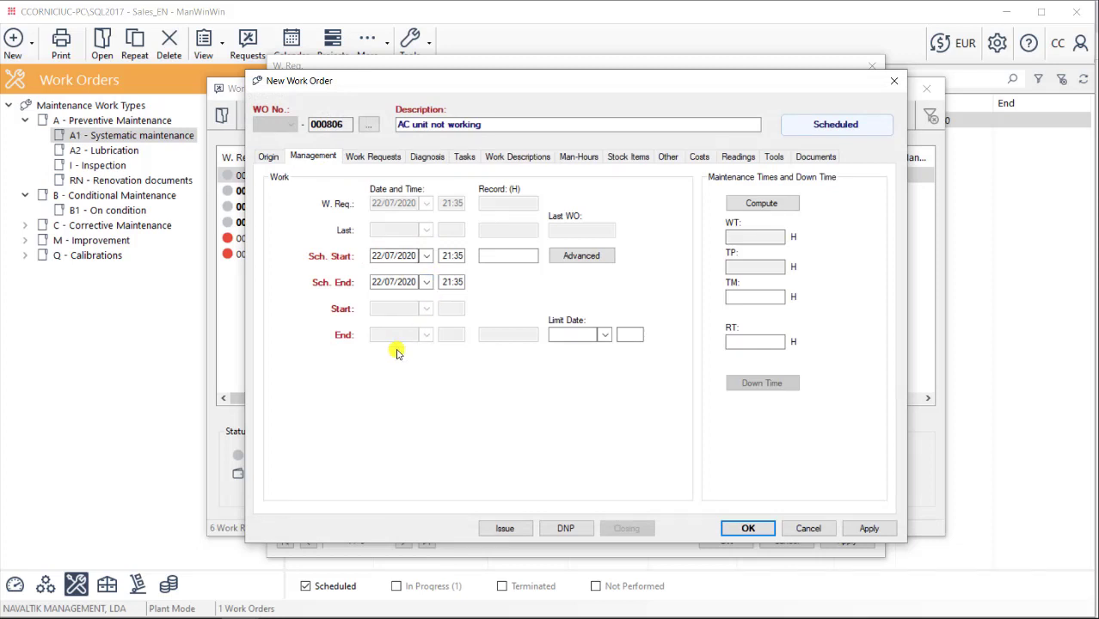
{"action": "left_click", "coordinate": [464, 158]}
{"action": "left_click", "coordinate": [337, 220]}
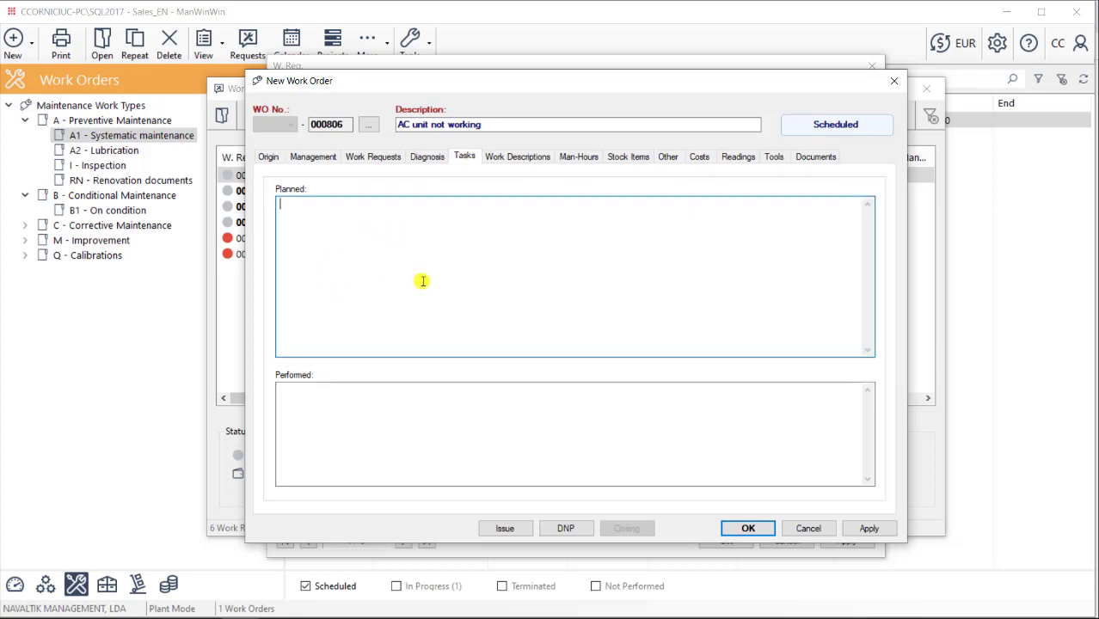
- Add the three Pre-Start descriptions 0003 to 0005 from the standard library as the work order's preparatory tasks
{"action": "left_click", "coordinate": [518, 159]}
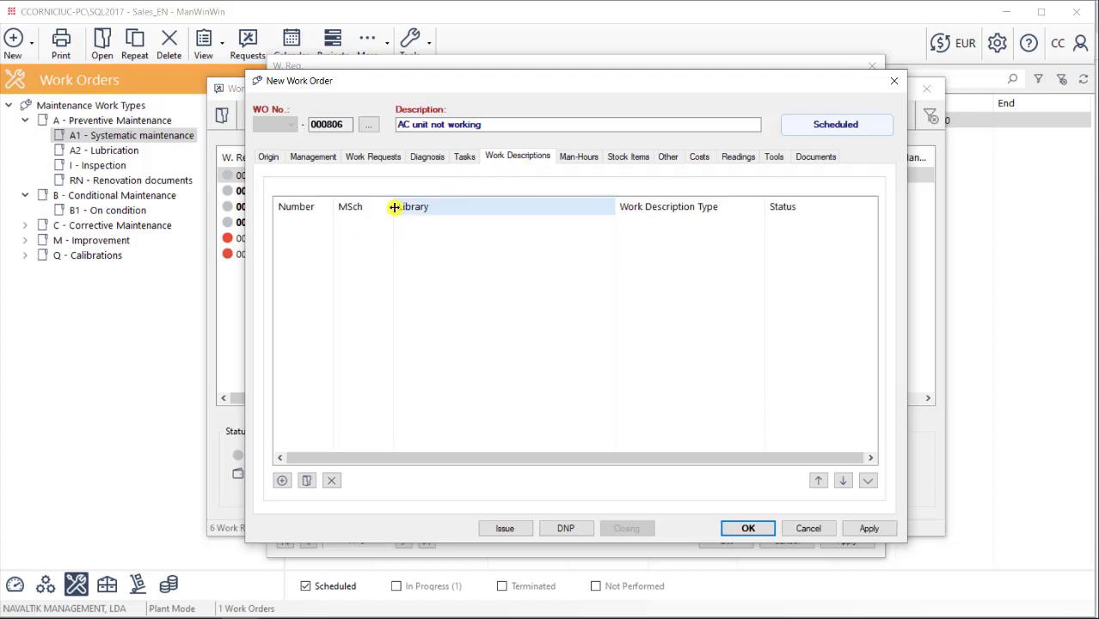
{"action": "left_click", "coordinate": [282, 481]}
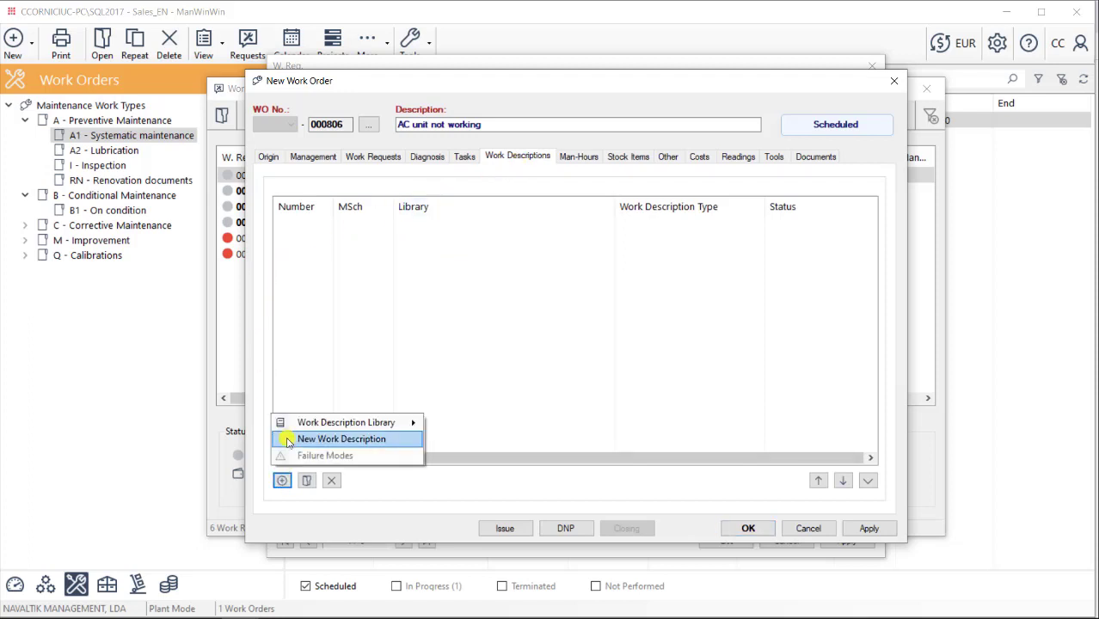
{"action": "mouse_move", "coordinate": [411, 423]}
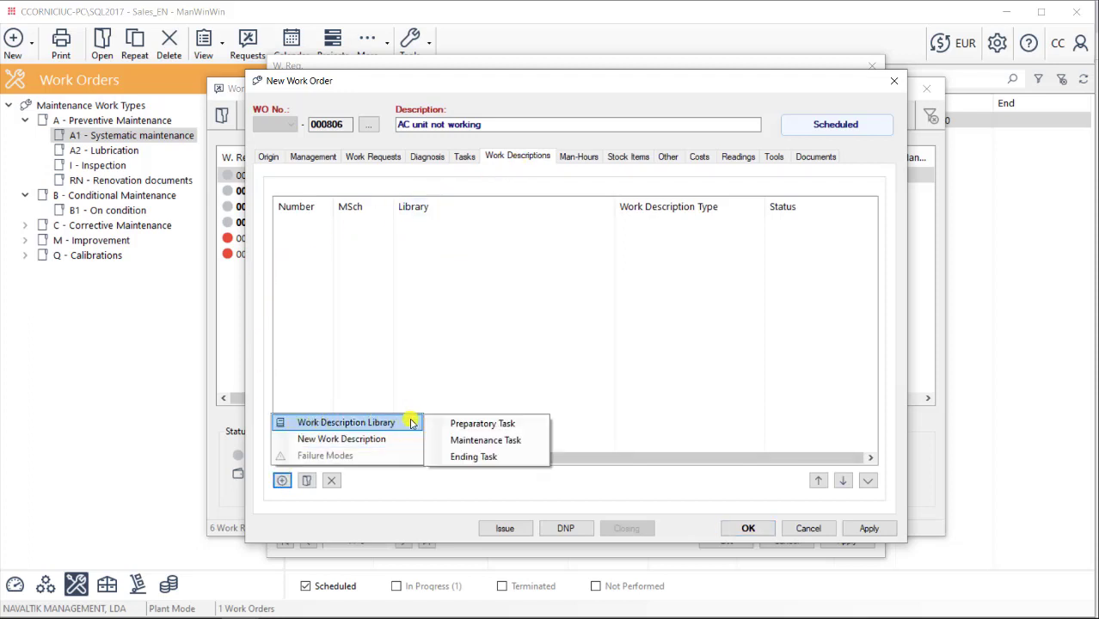
{"action": "left_click", "coordinate": [474, 439]}
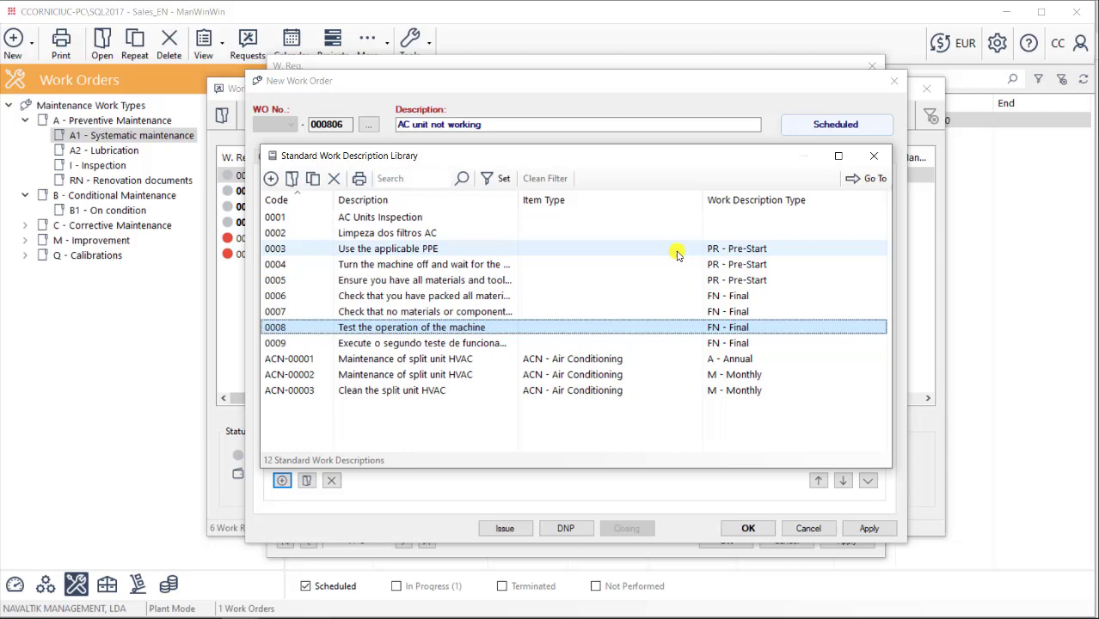
{"action": "left_click", "coordinate": [677, 251]}
{"action": "left_click", "coordinate": [677, 279], "text": "shift"}
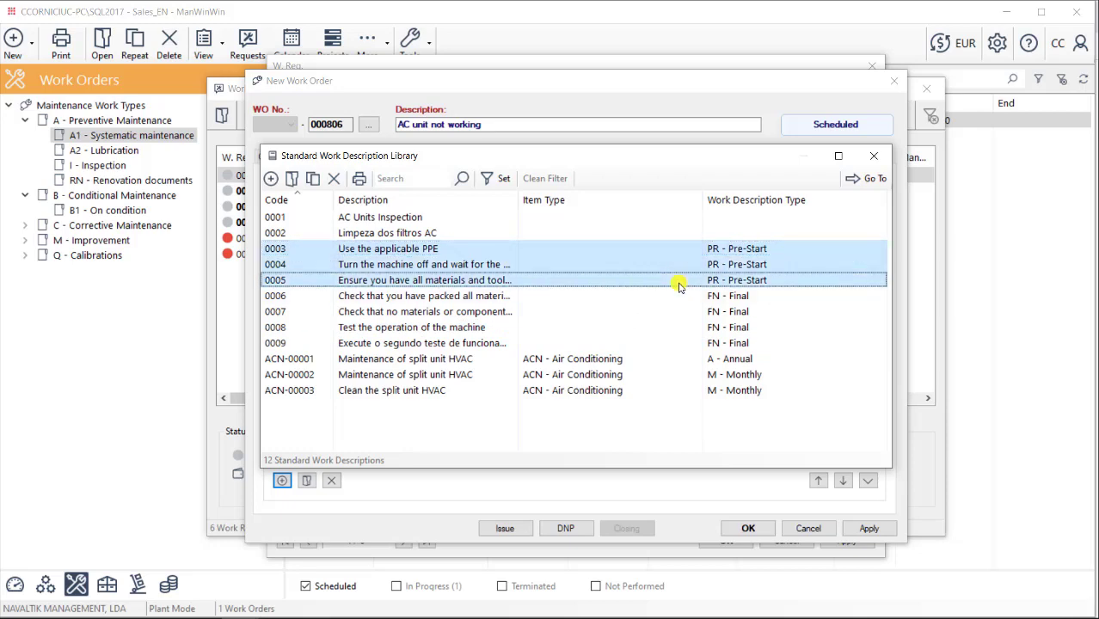
{"action": "left_click", "coordinate": [863, 179]}
- Add the four Final descriptions 0006 to 0009 from the standard library as the work order's ending tasks
{"action": "left_click", "coordinate": [283, 480]}
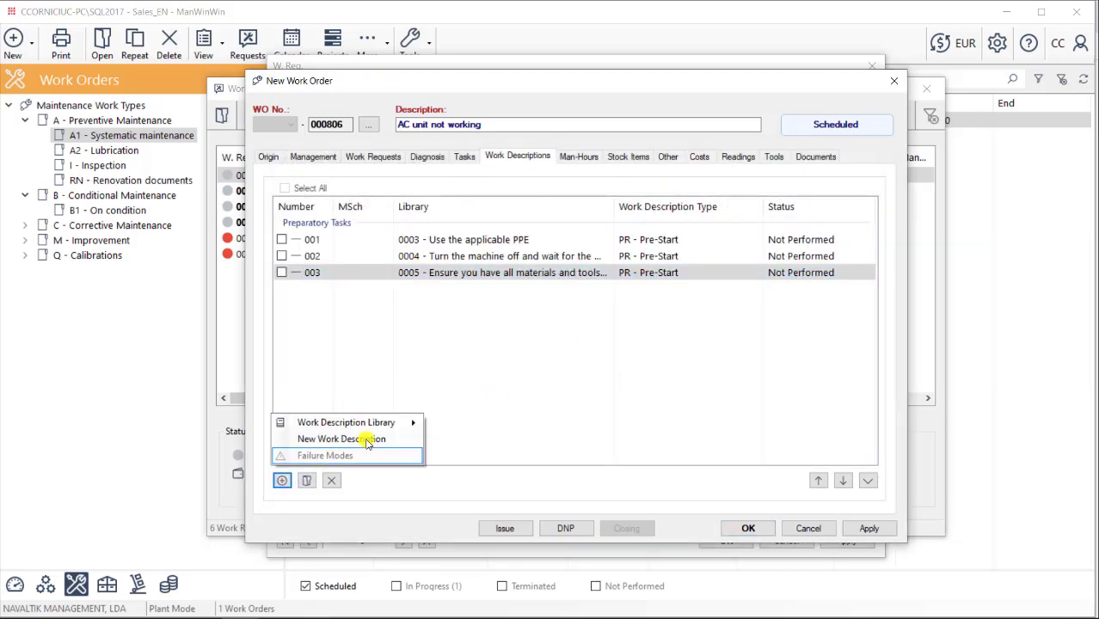
{"action": "mouse_move", "coordinate": [400, 422]}
{"action": "left_click", "coordinate": [477, 439]}
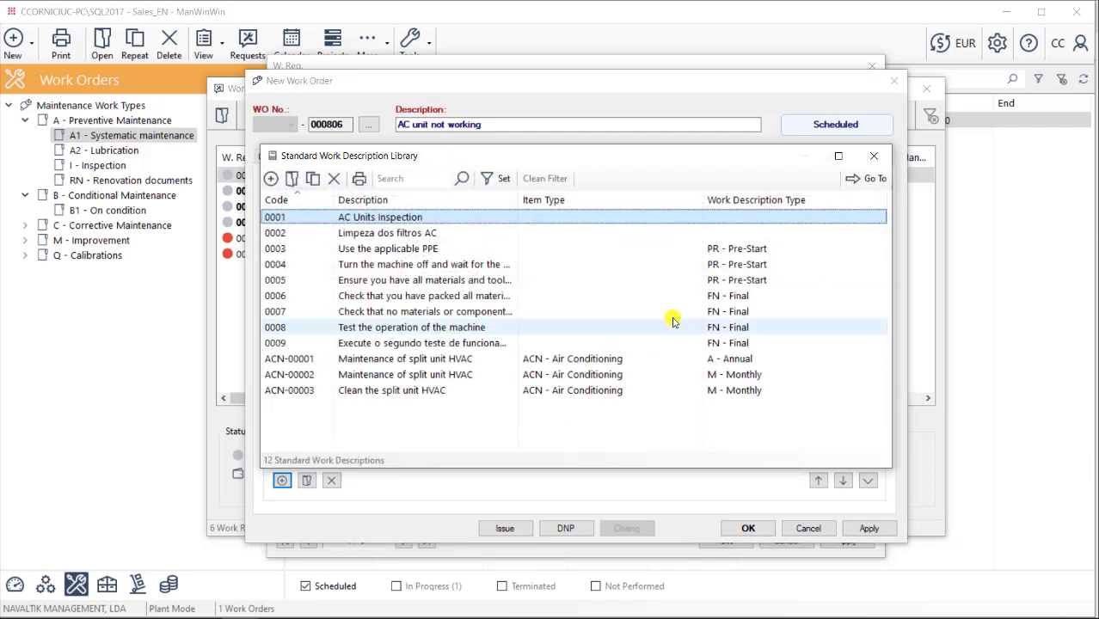
{"action": "left_click", "coordinate": [694, 297]}
{"action": "left_click", "coordinate": [712, 343], "text": "shift"}
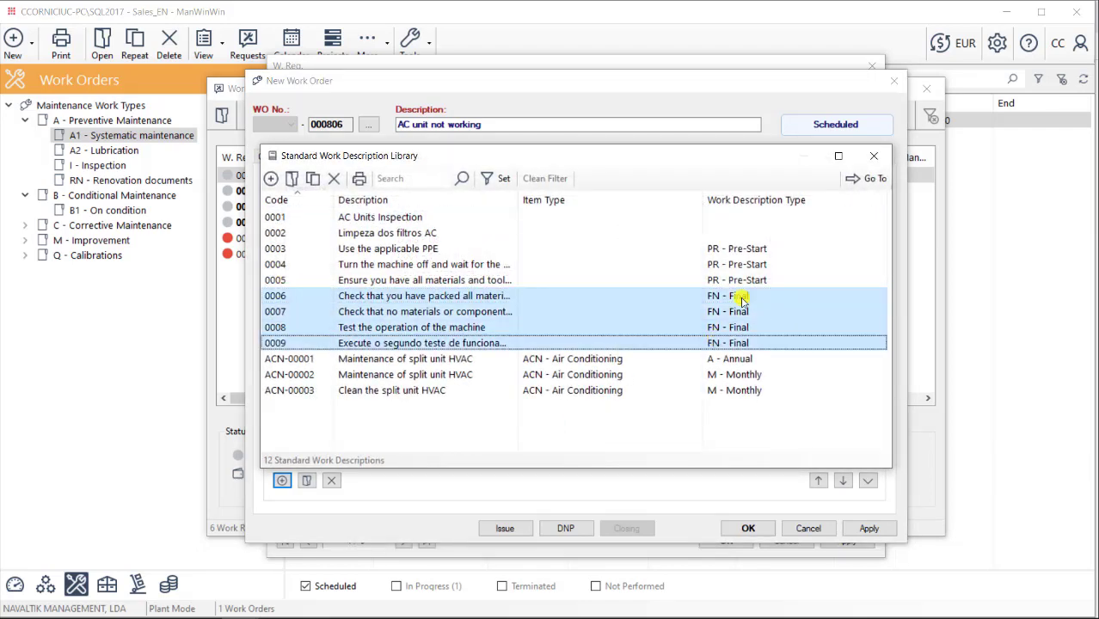
{"action": "left_click", "coordinate": [853, 178]}
- Add the monthly library description ACN-00002 - Maintenance of split unit HVAC as a maintenance task
{"action": "left_click", "coordinate": [281, 480]}
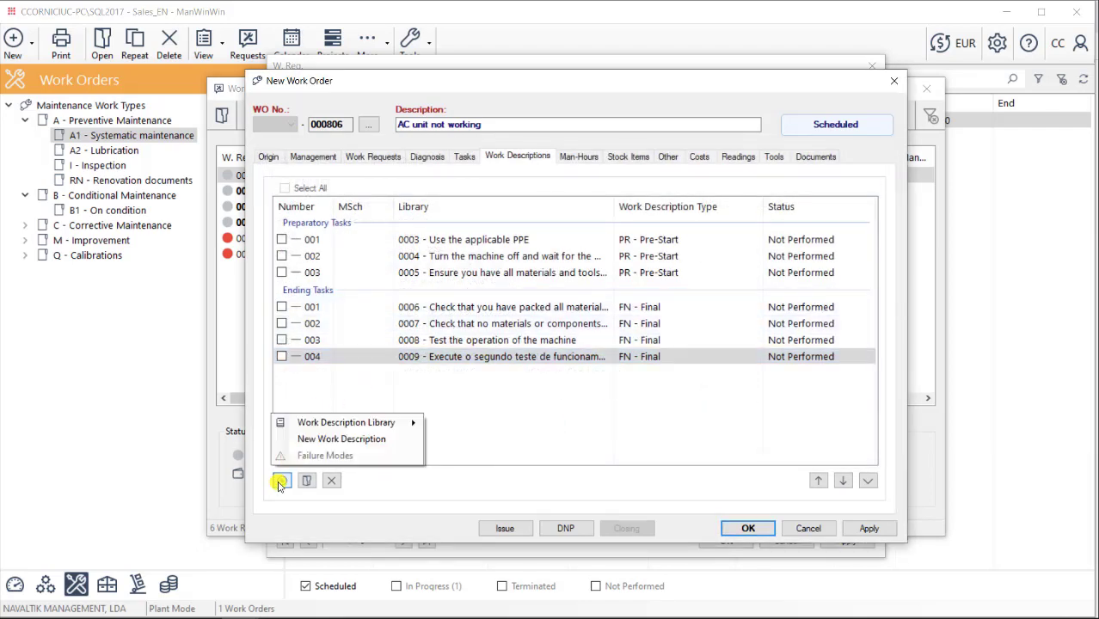
{"action": "mouse_move", "coordinate": [413, 423]}
{"action": "left_click", "coordinate": [482, 439]}
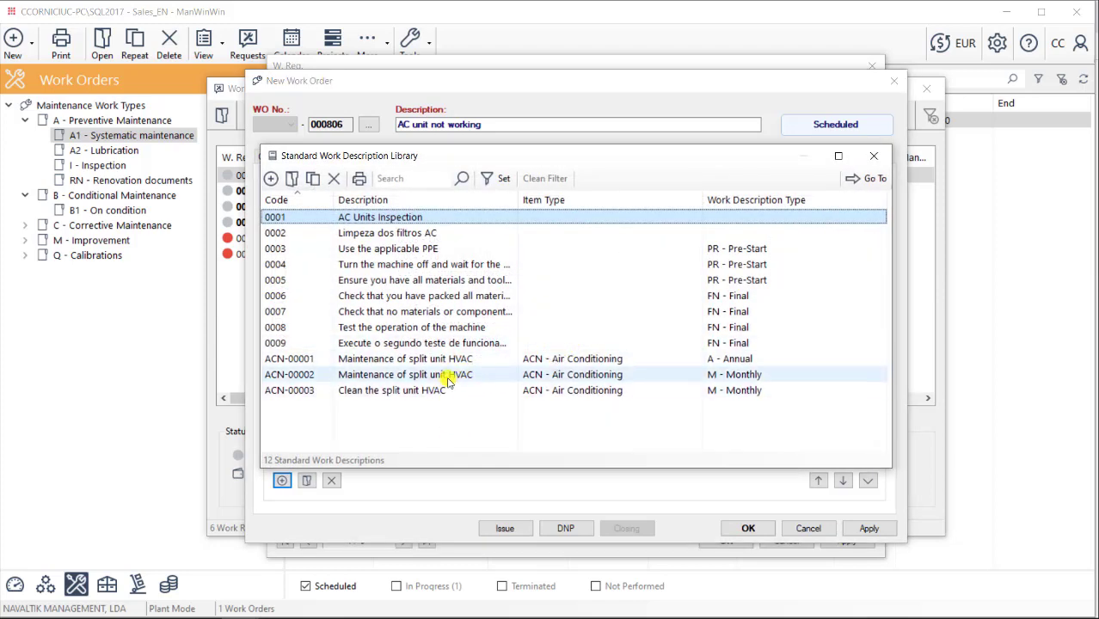
{"action": "left_click", "coordinate": [448, 378]}
{"action": "left_click", "coordinate": [851, 178]}
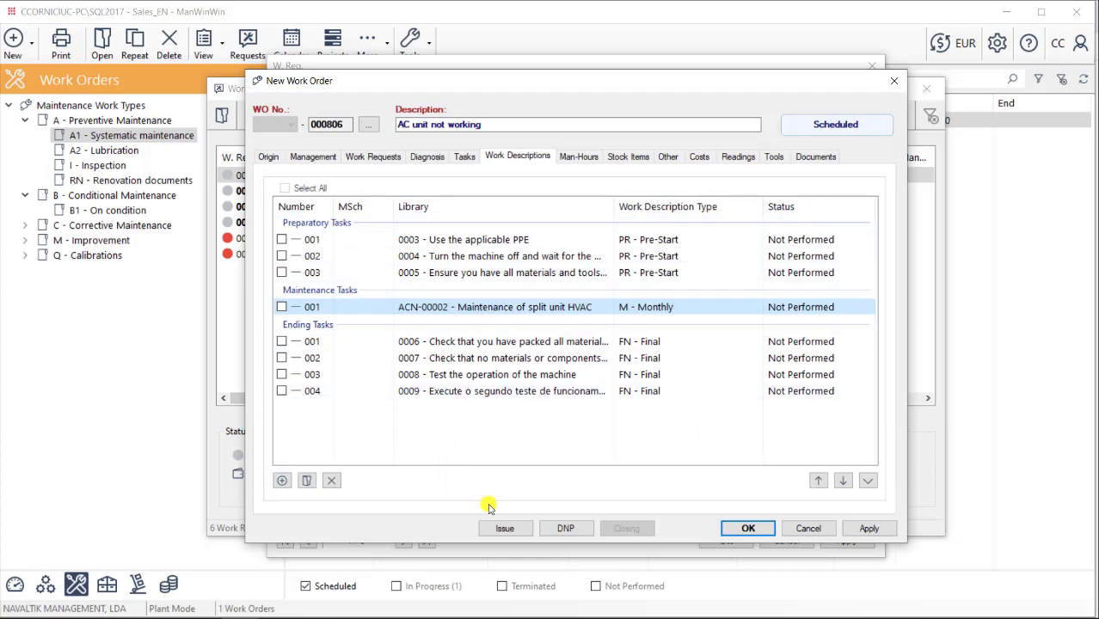
- Issue the AC unit work order, confirm it, and apply the changes to the work request
{"action": "left_click", "coordinate": [509, 529]}
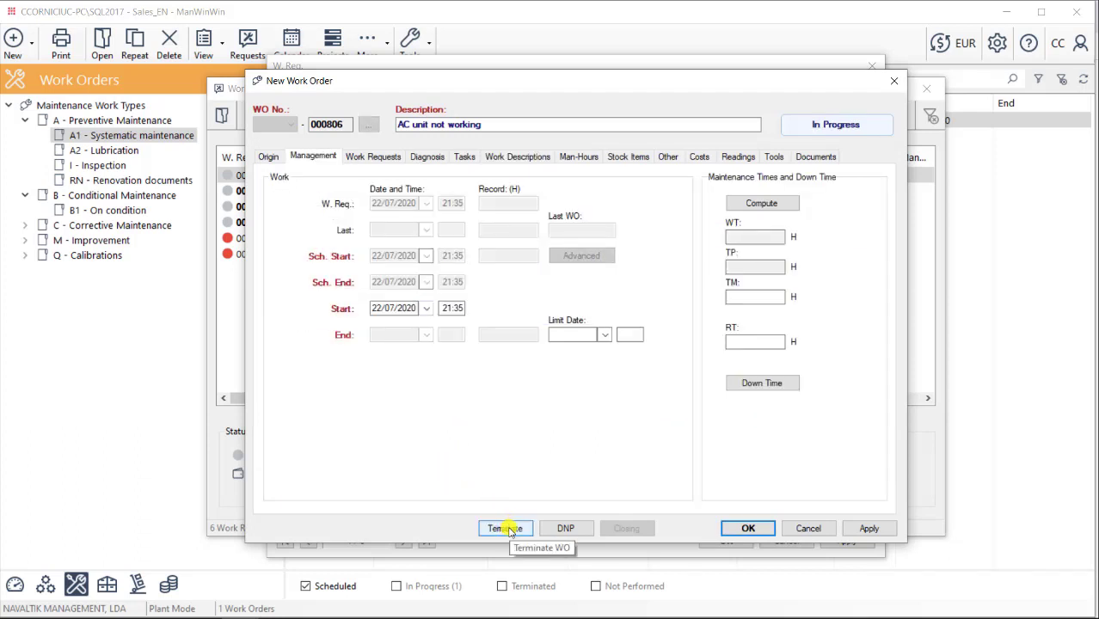
{"action": "left_click", "coordinate": [749, 529]}
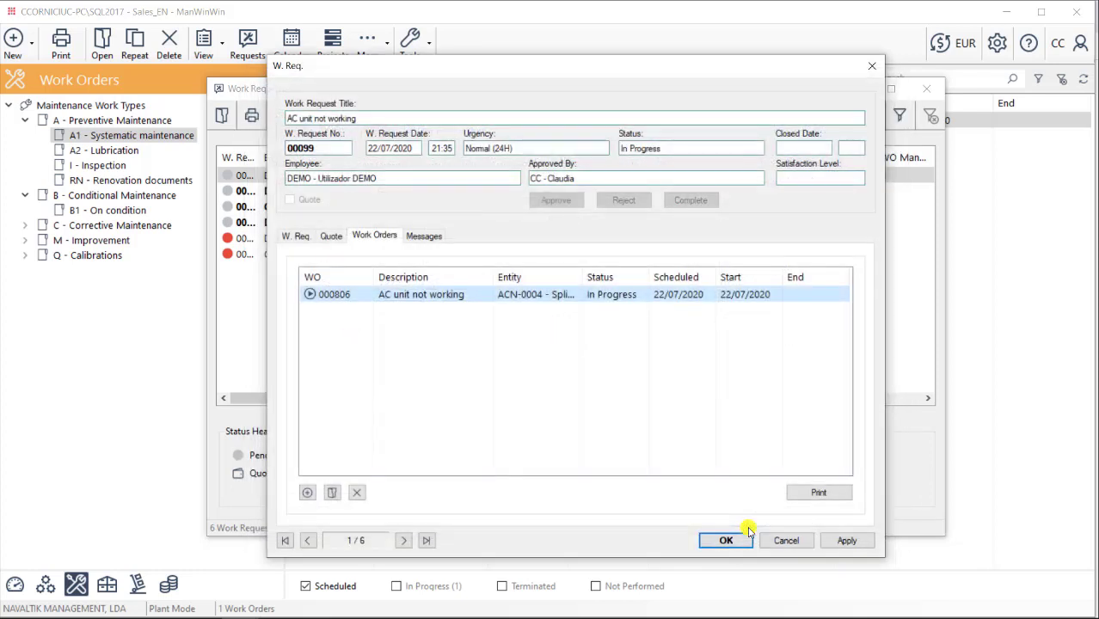
{"action": "left_click", "coordinate": [846, 540]}
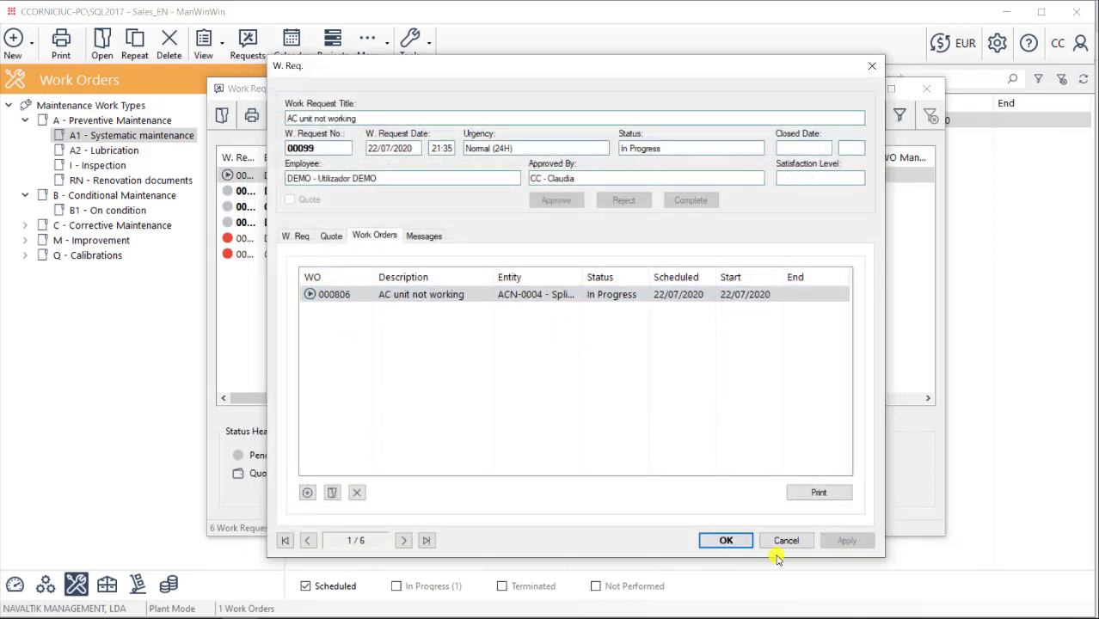
- Close the AC unit work request and include In Progress and Completed requests in the work request list
{"action": "left_click", "coordinate": [722, 541]}
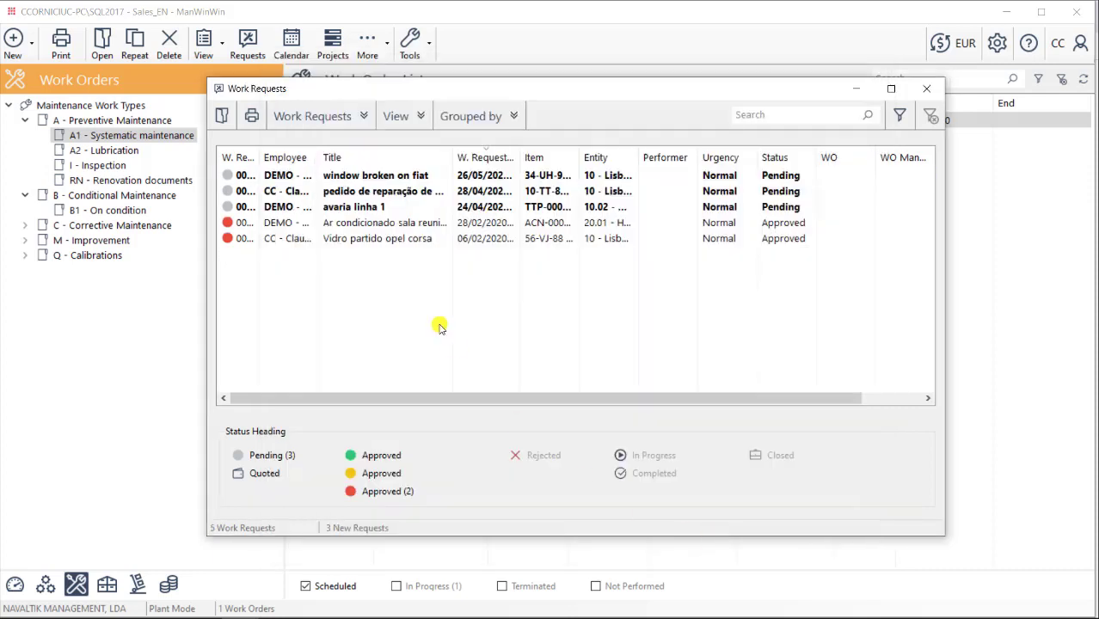
{"action": "left_click", "coordinate": [362, 121]}
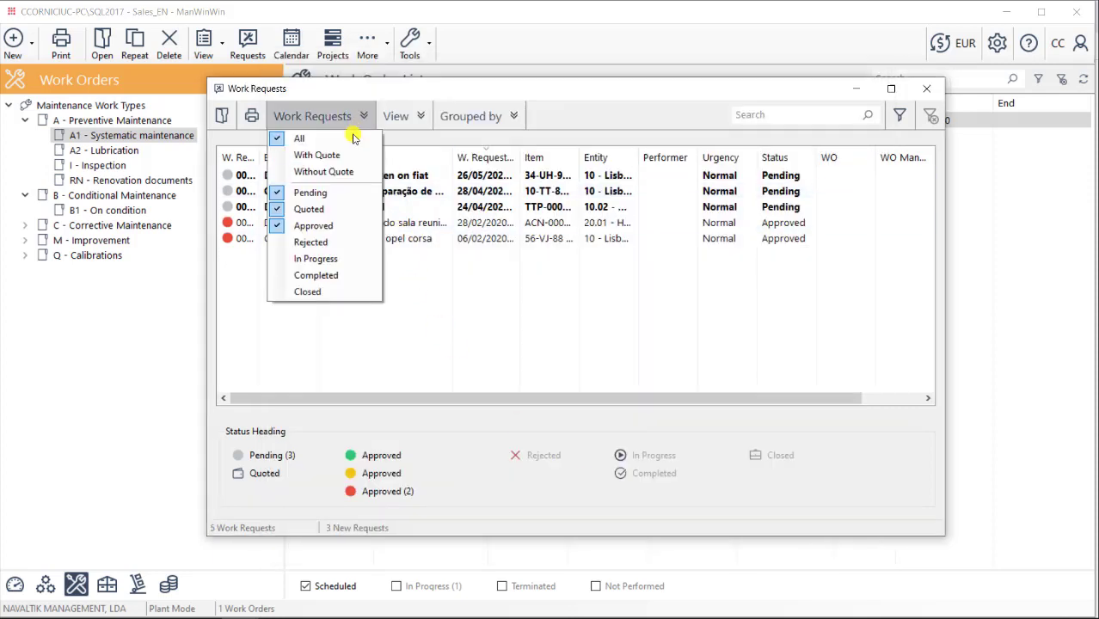
{"action": "left_click", "coordinate": [335, 261]}
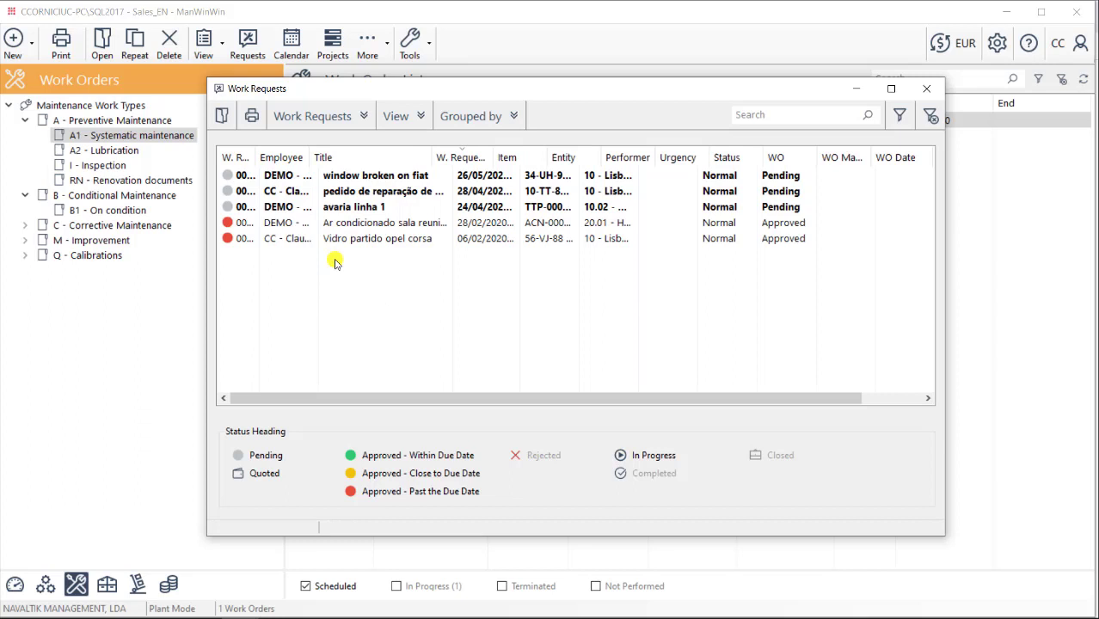
{"action": "left_click_drag", "start_coordinate": [427, 158], "coordinate": [497, 156]}
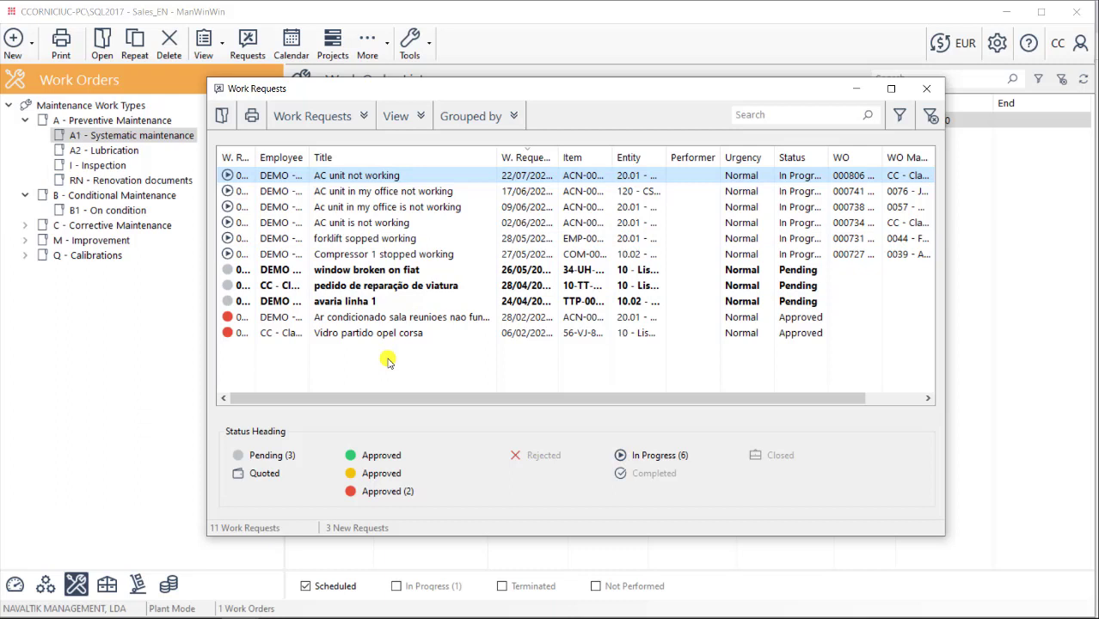
{"action": "left_click", "coordinate": [364, 116]}
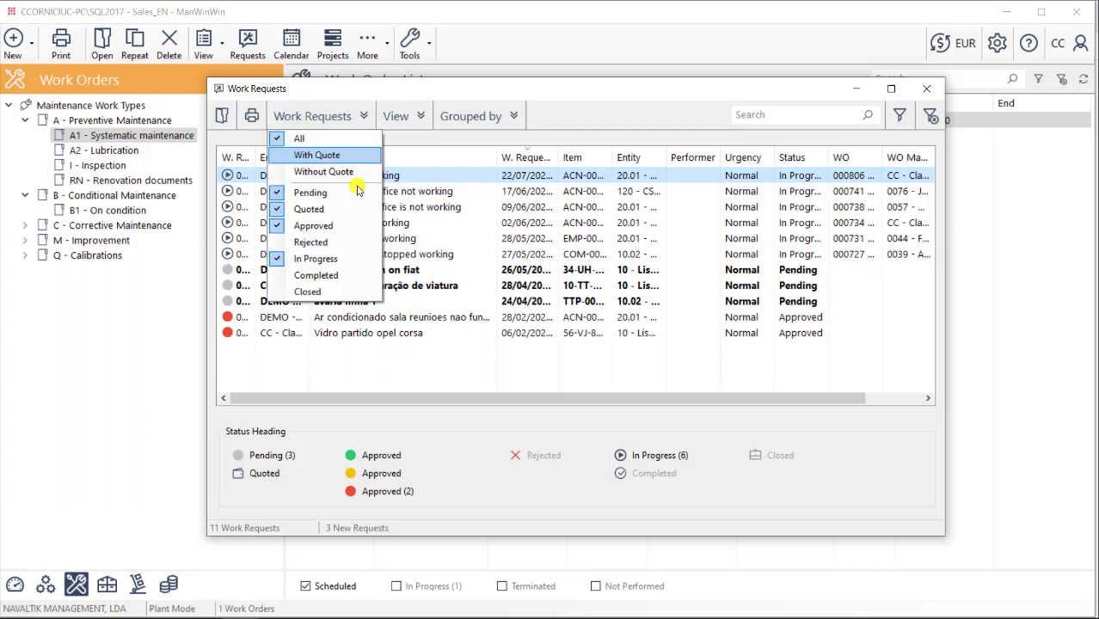
{"action": "left_click", "coordinate": [335, 276]}
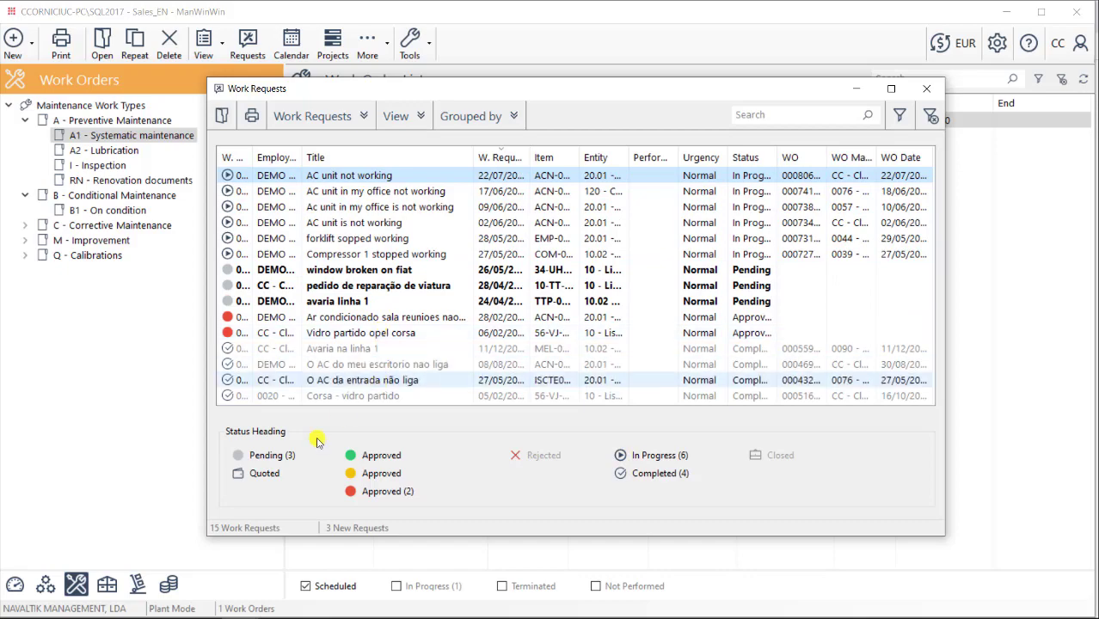
- Switch to the ManWinWin requests page in Chrome, reload it, and view the works linked to request 00099
{"action": "mouse_move", "coordinate": [198, 617]}
{"action": "left_click", "coordinate": [297, 565]}
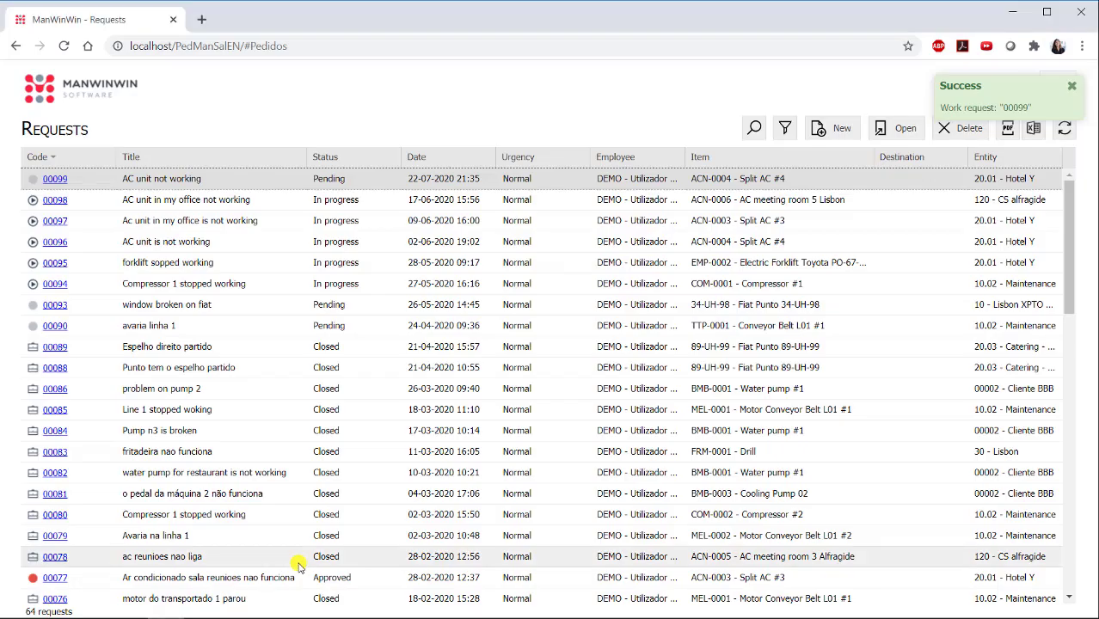
{"action": "left_click", "coordinate": [64, 47]}
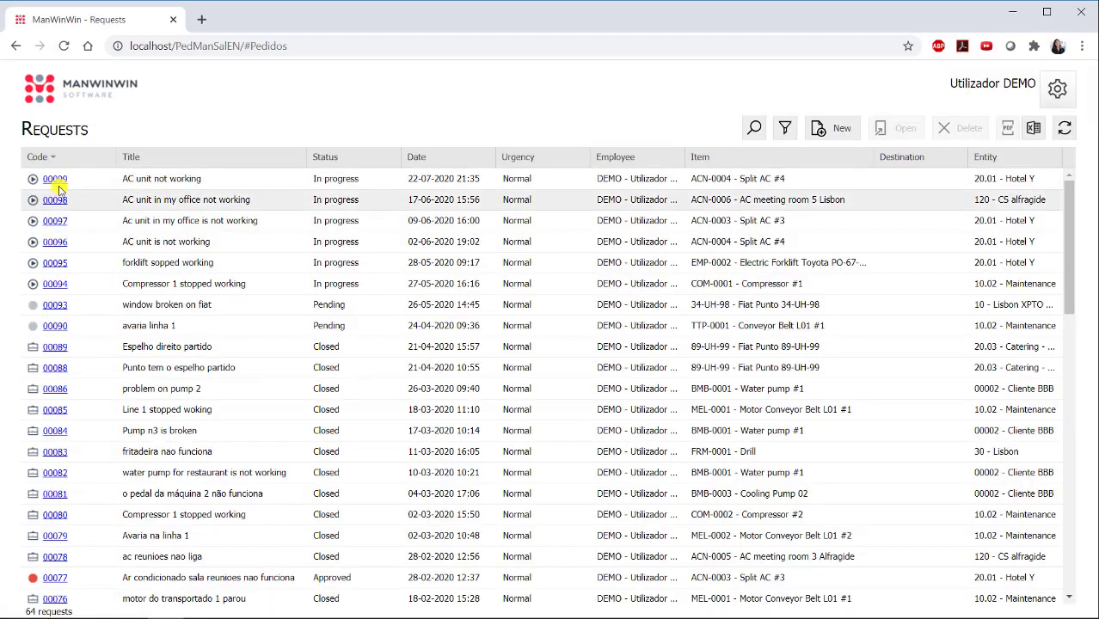
{"action": "left_click", "coordinate": [48, 183]}
{"action": "left_click", "coordinate": [47, 181]}
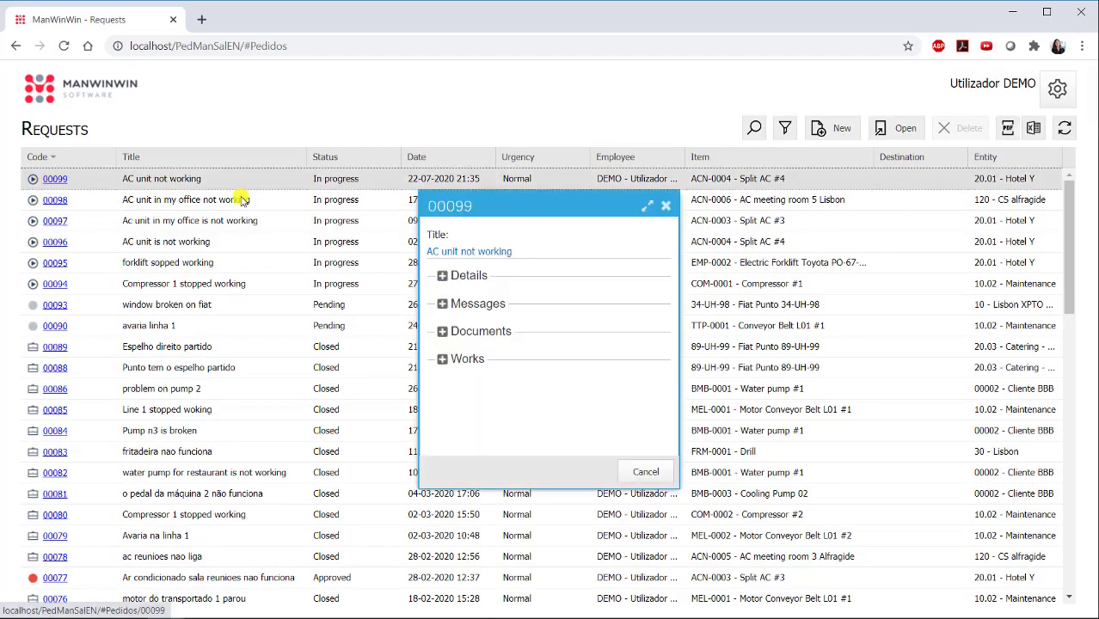
{"action": "left_click", "coordinate": [468, 361]}
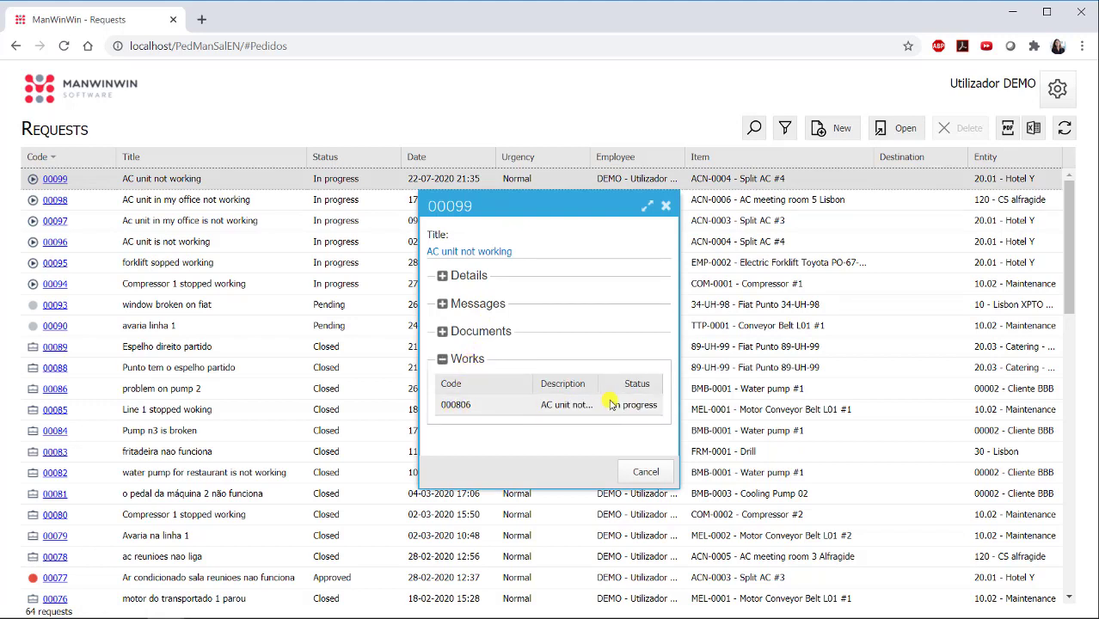
- View the messages section of request 00099 and its blank new-message form, and close both without sending anything
{"action": "left_click", "coordinate": [444, 305]}
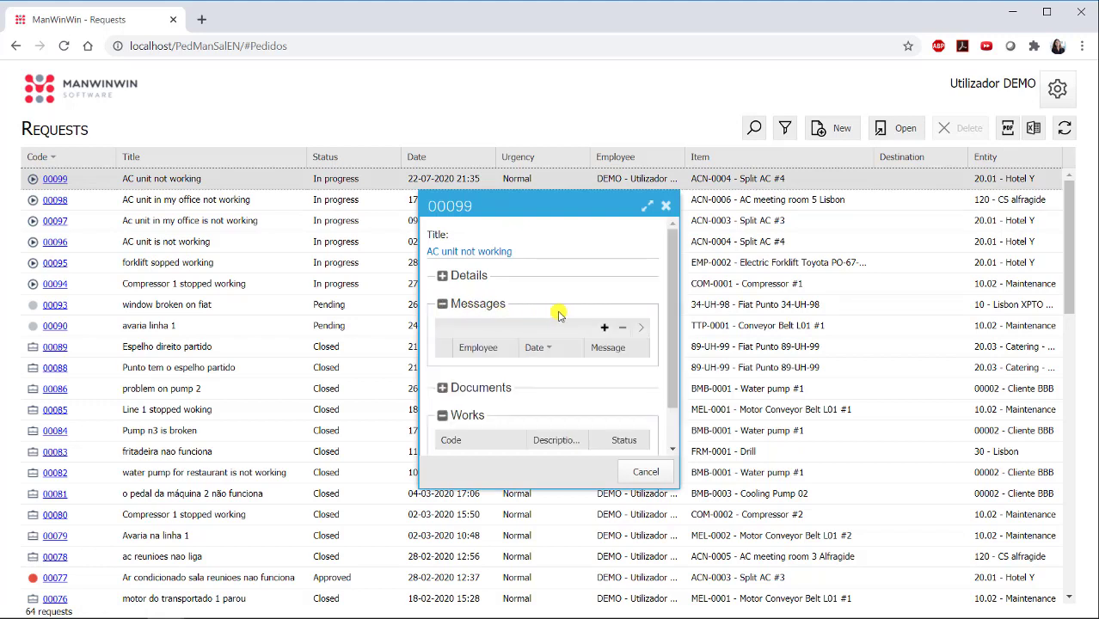
{"action": "left_click", "coordinate": [606, 328]}
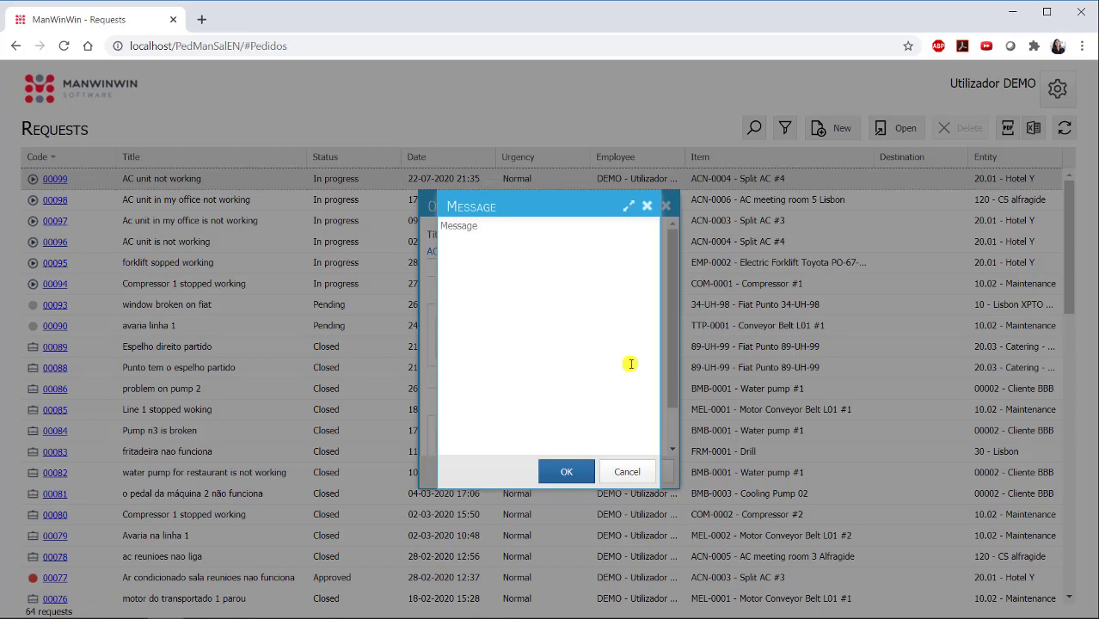
{"action": "left_click", "coordinate": [640, 472]}
{"action": "left_click", "coordinate": [645, 472]}
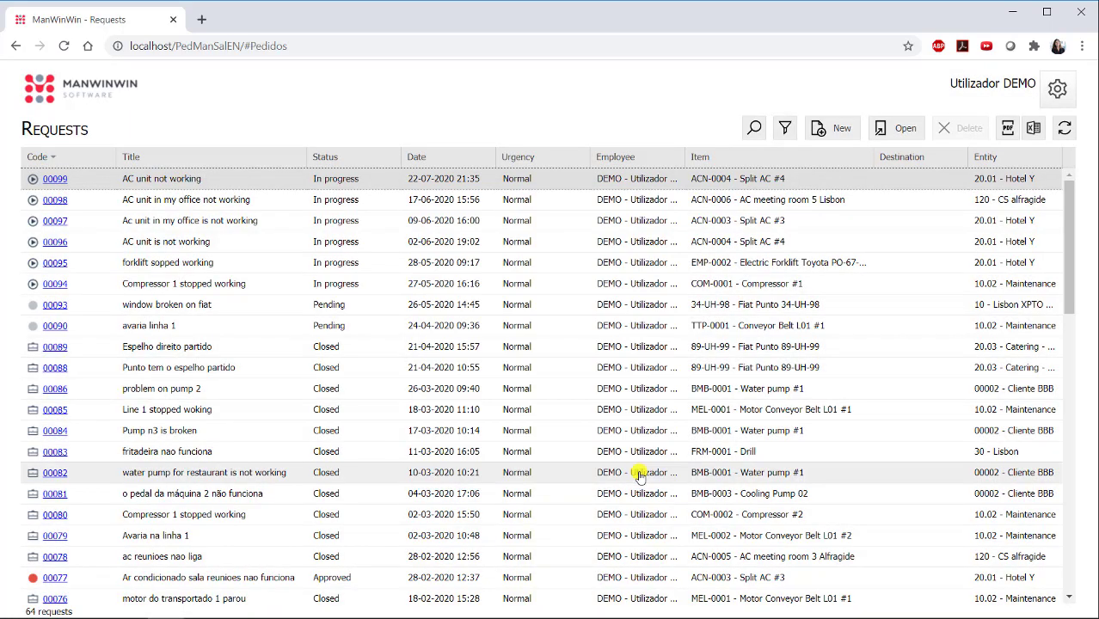
- Return to the desktop ManWinWin, closing the work request list, and open the Store view of Materials
{"action": "left_click", "coordinate": [1013, 12]}
{"action": "left_click", "coordinate": [926, 89]}
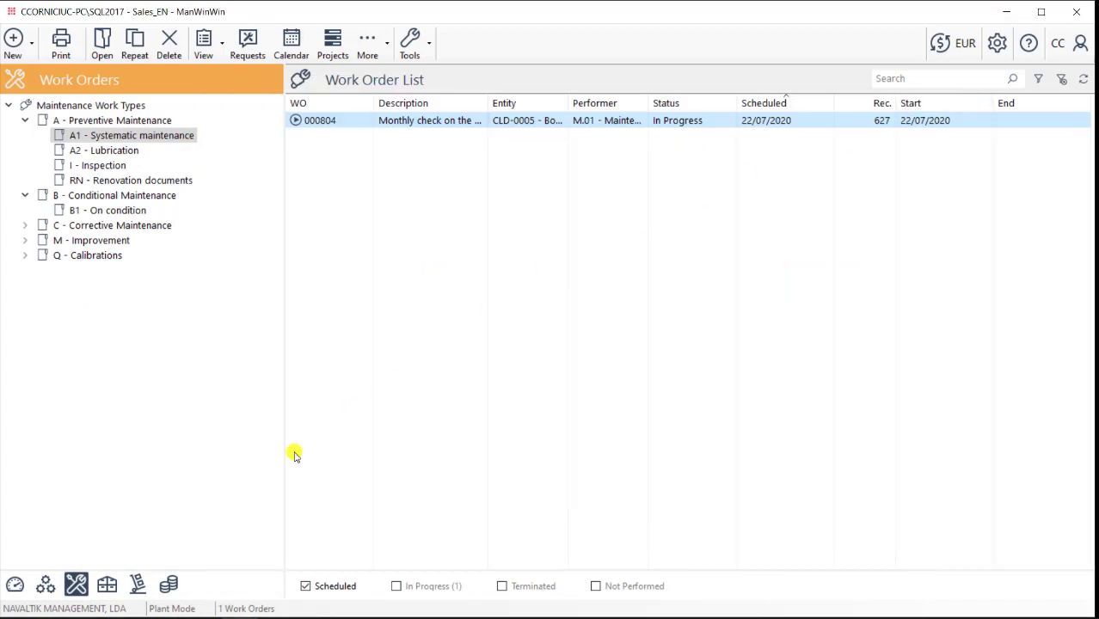
{"action": "left_click", "coordinate": [109, 583]}
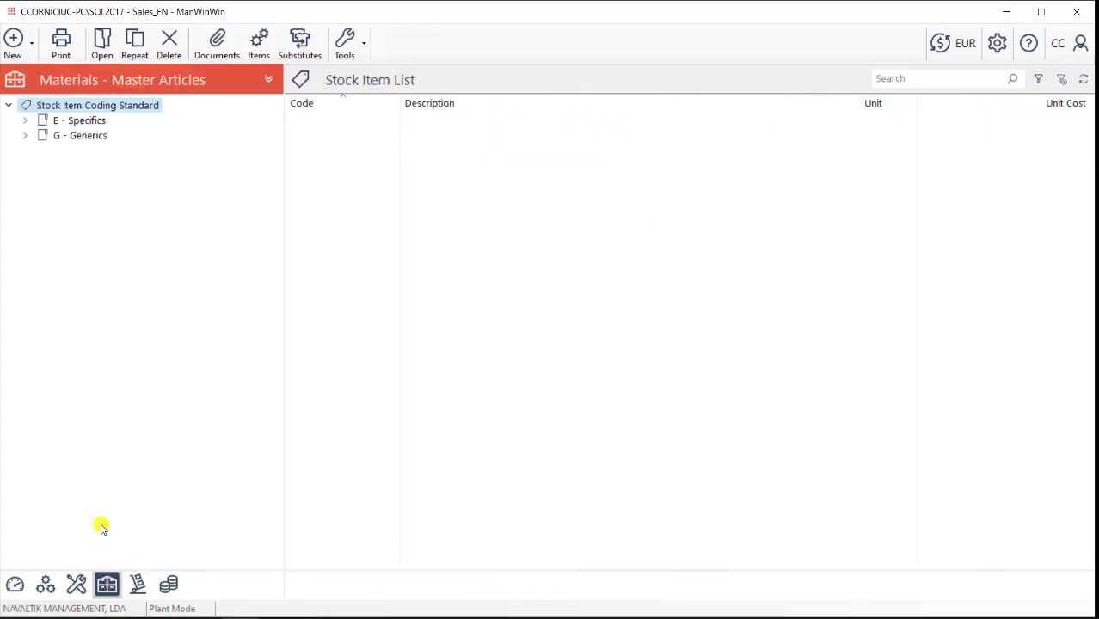
{"action": "left_click", "coordinate": [268, 81]}
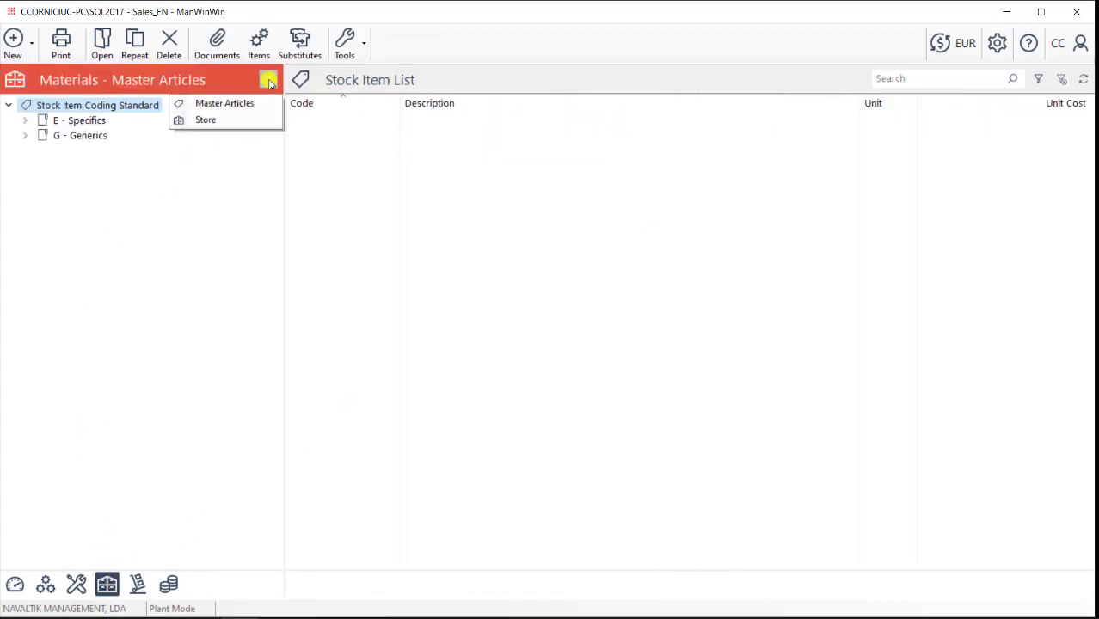
{"action": "left_click", "coordinate": [209, 123]}
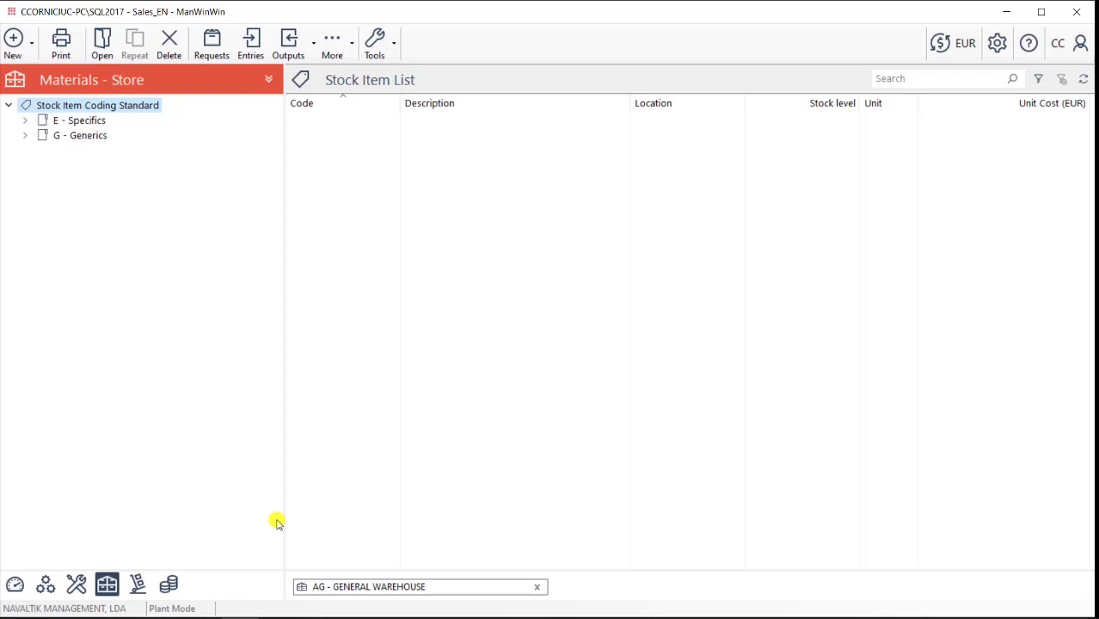
- Look over the available stores and load the complete stock item list of the General Warehouse
{"action": "left_click", "coordinate": [302, 590]}
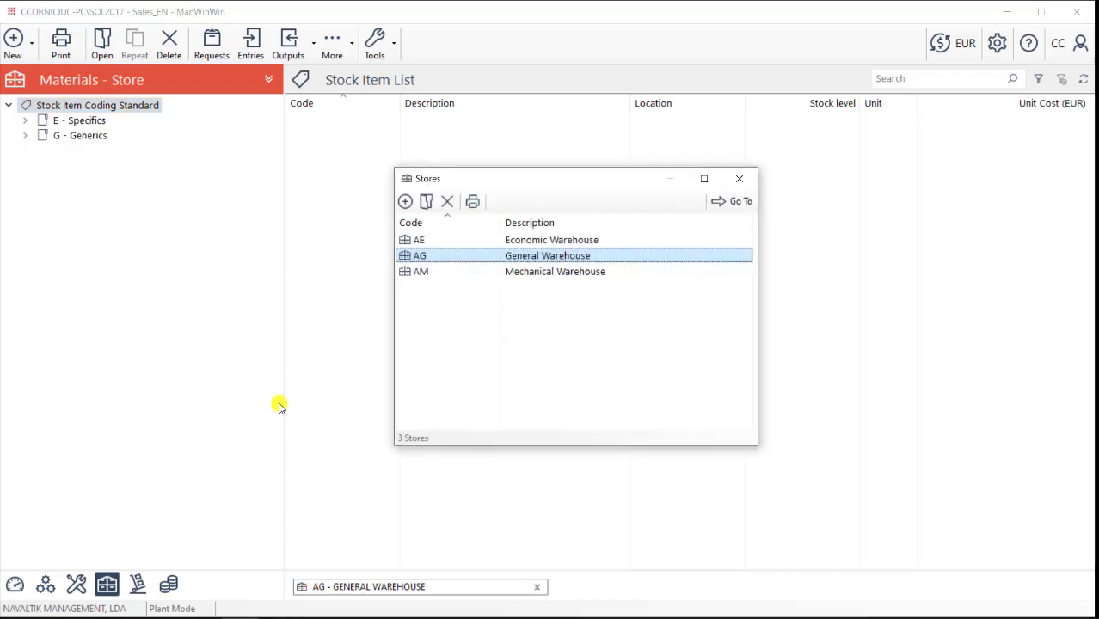
{"action": "left_click", "coordinate": [227, 287]}
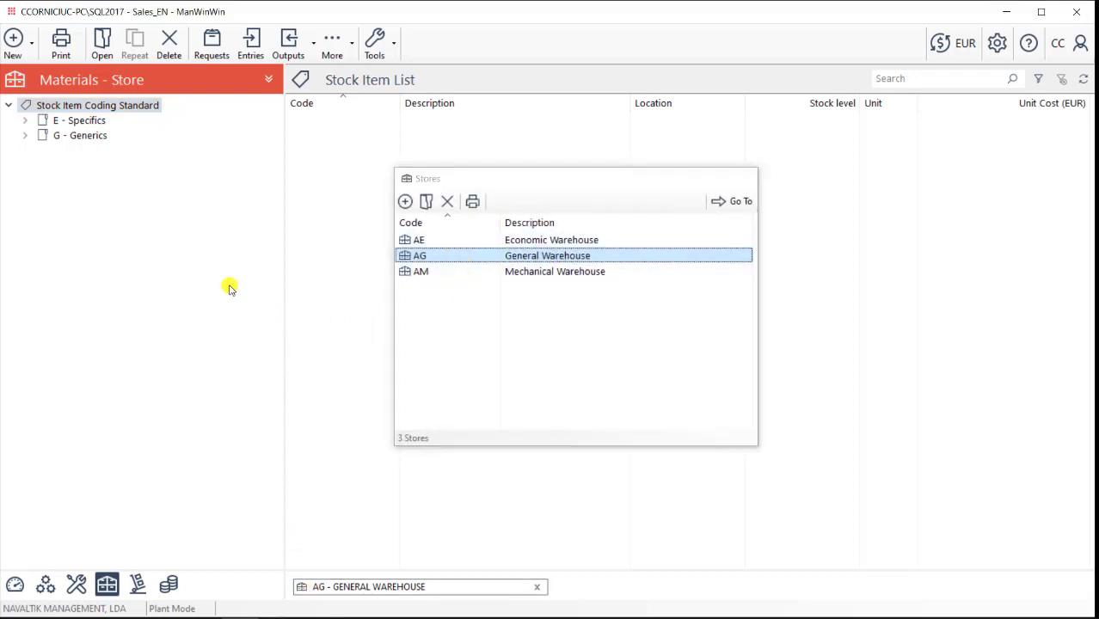
{"action": "right_click", "coordinate": [103, 107]}
{"action": "left_click", "coordinate": [120, 114]}
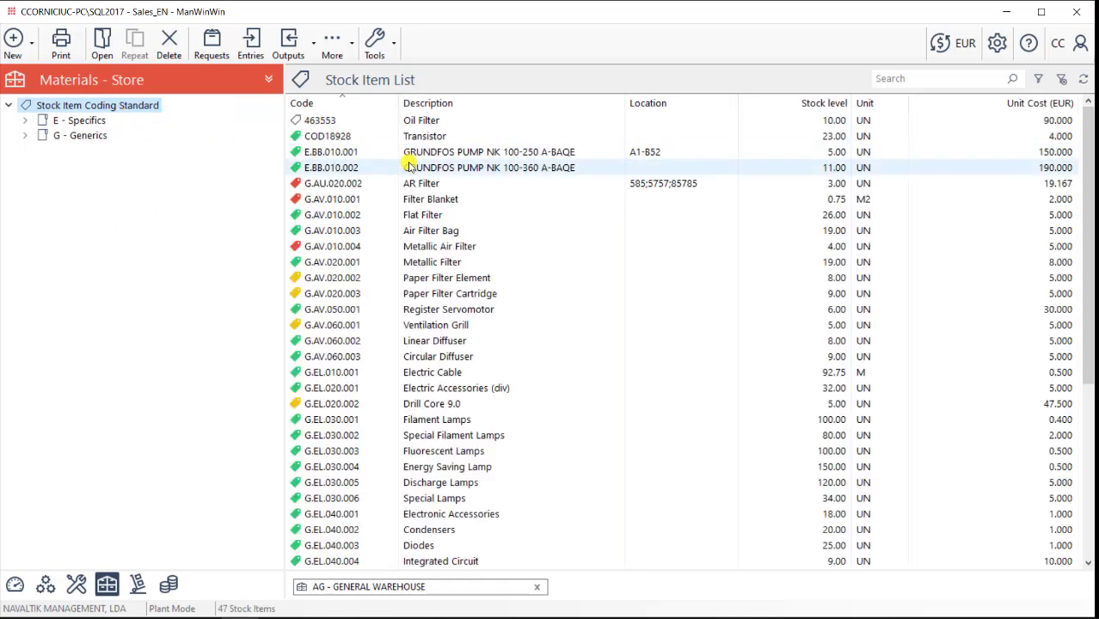
{"action": "scroll", "coordinate": [430, 396], "scroll_direction": "down", "scroll_amount": 5}
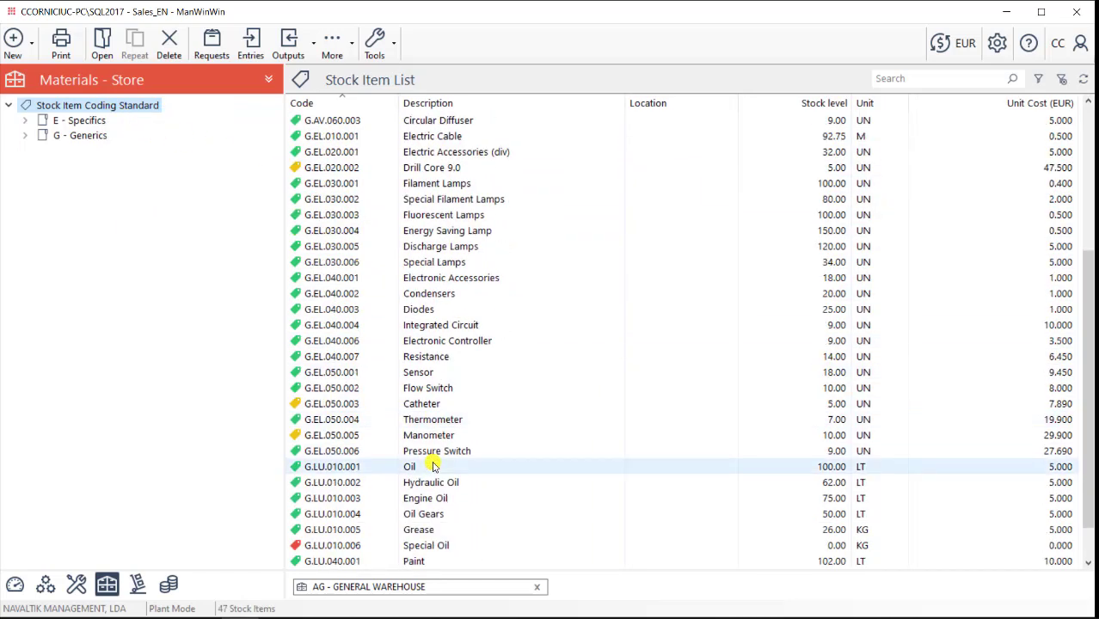
{"action": "scroll", "coordinate": [436, 452], "scroll_direction": "up", "scroll_amount": 4}
{"action": "scroll", "coordinate": [436, 434], "scroll_direction": "up", "scroll_amount": 2}
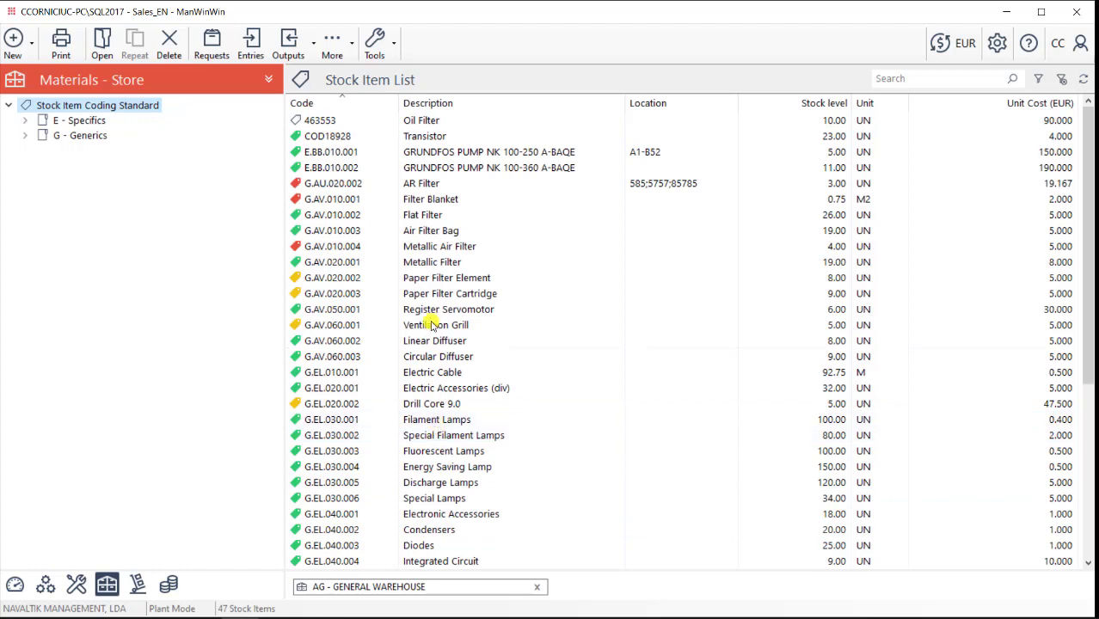
- Review the identification, coding, specifications and store data of stock item G.AV.020.001 Metallic Filter, and close its record
{"action": "double_click", "coordinate": [432, 264]}
{"action": "left_click", "coordinate": [415, 207]}
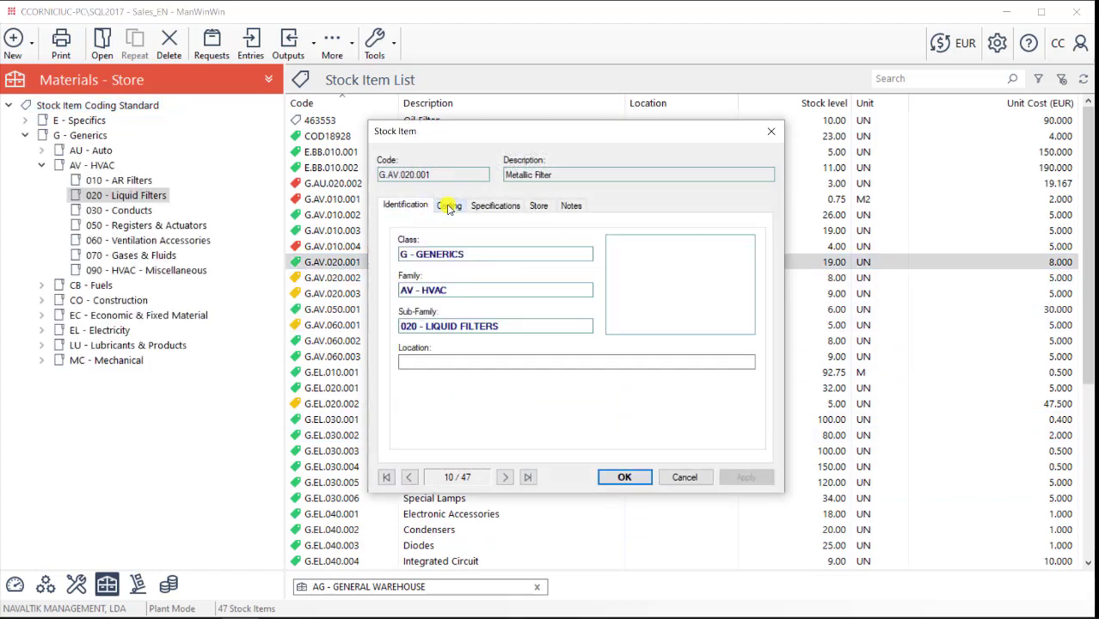
{"action": "left_click", "coordinate": [448, 207]}
{"action": "left_click", "coordinate": [496, 206]}
{"action": "left_click", "coordinate": [537, 207]}
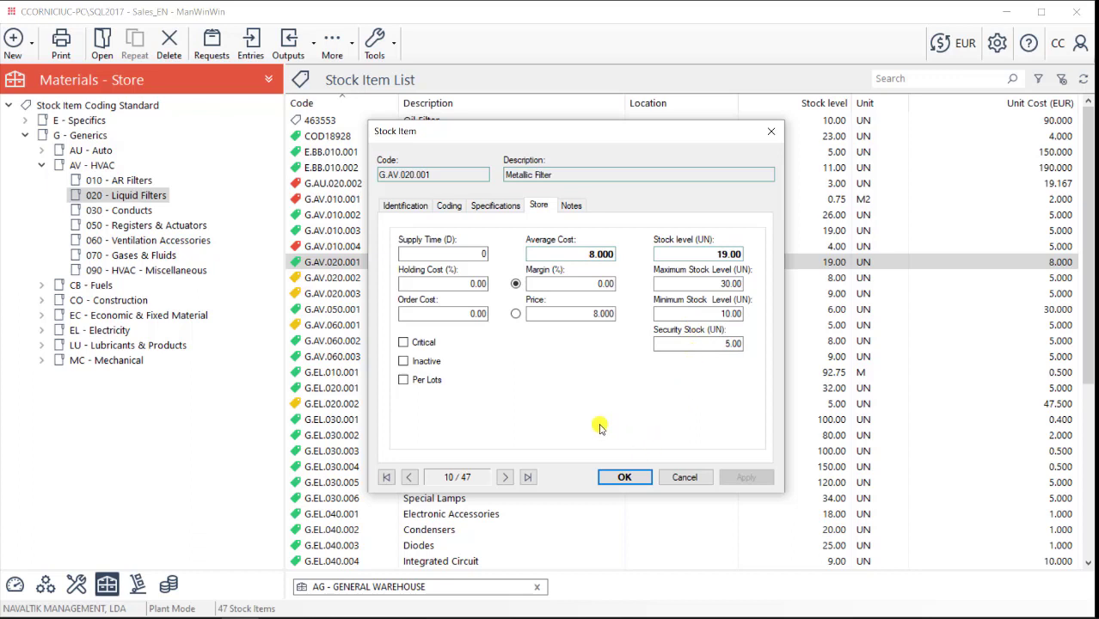
{"action": "left_click_drag", "start_coordinate": [541, 135], "coordinate": [495, 145]}
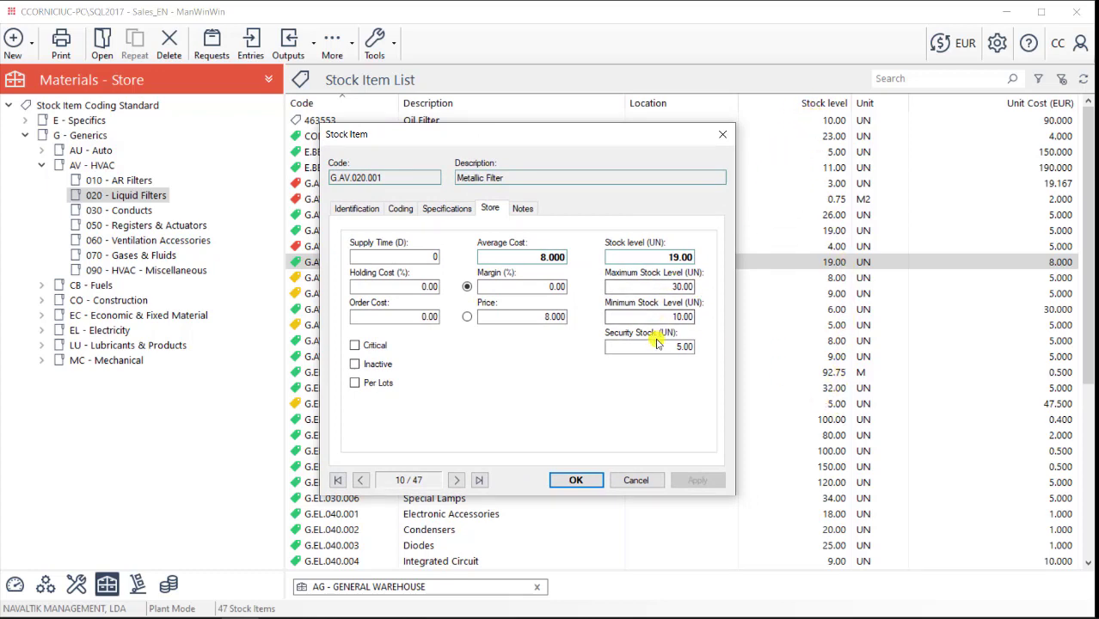
{"action": "left_click", "coordinate": [577, 480]}
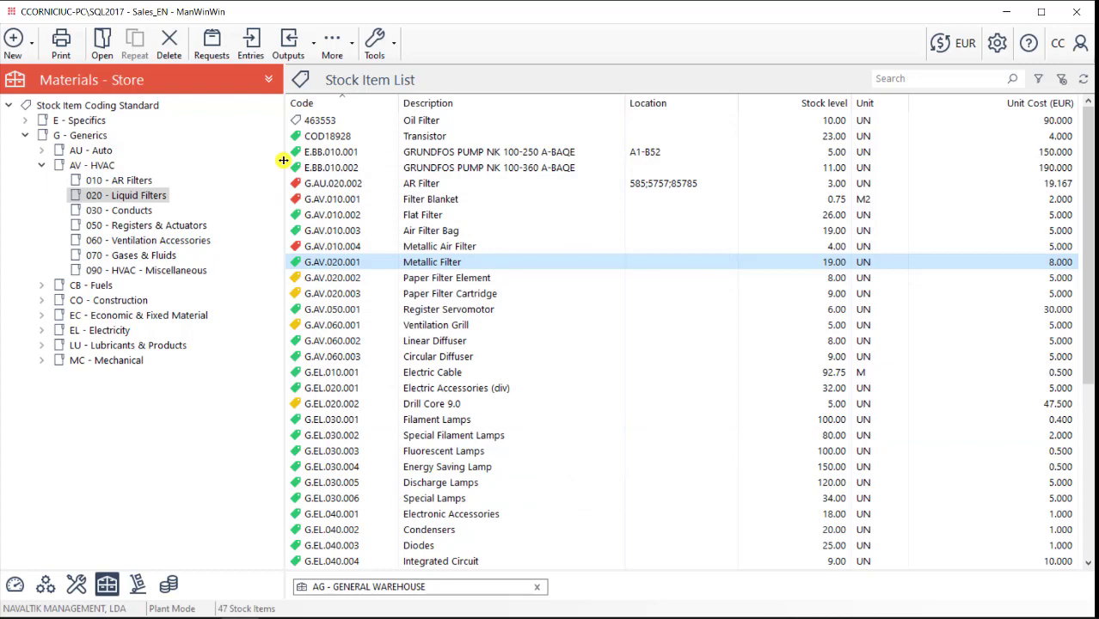
{"action": "scroll", "coordinate": [295, 215], "scroll_direction": "down", "scroll_amount": 6}
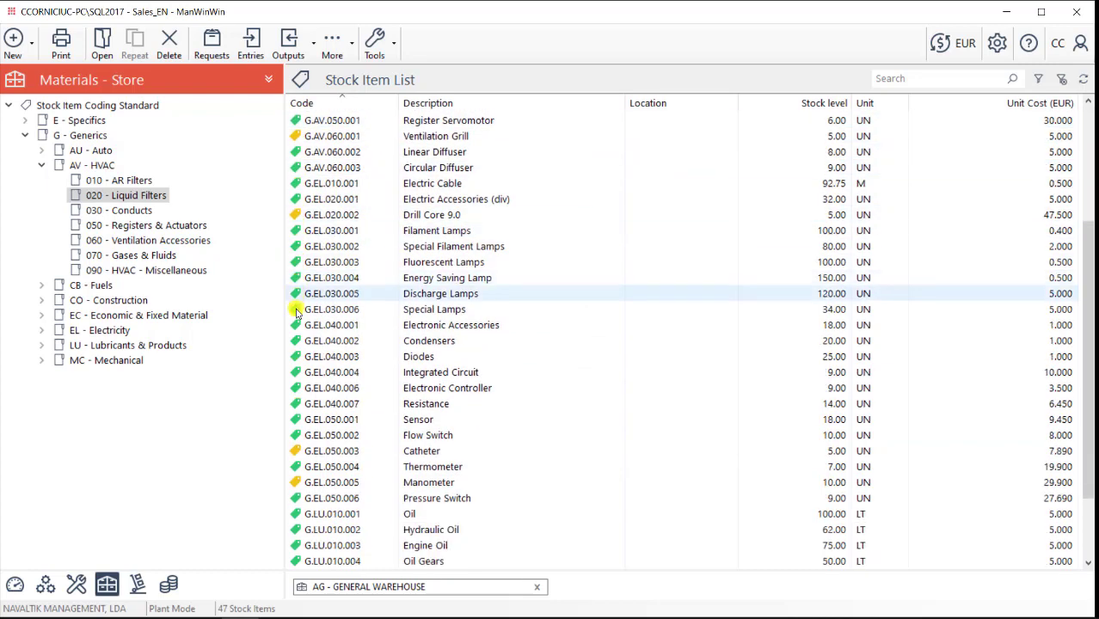
{"action": "scroll", "coordinate": [295, 447], "scroll_direction": "up", "scroll_amount": 6}
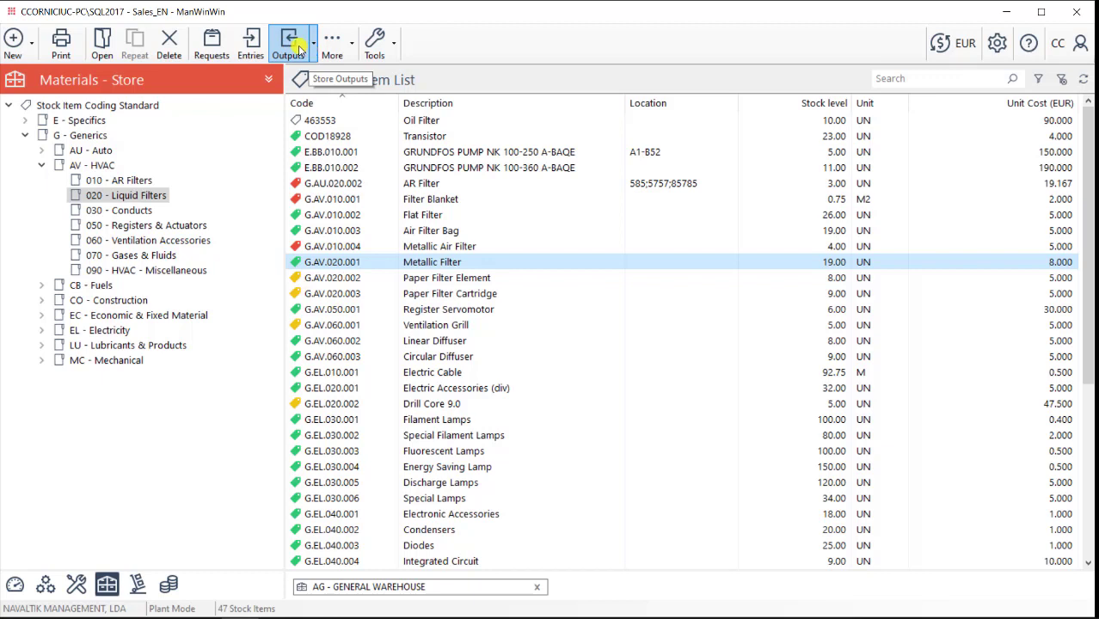
{"action": "left_click", "coordinate": [375, 43]}
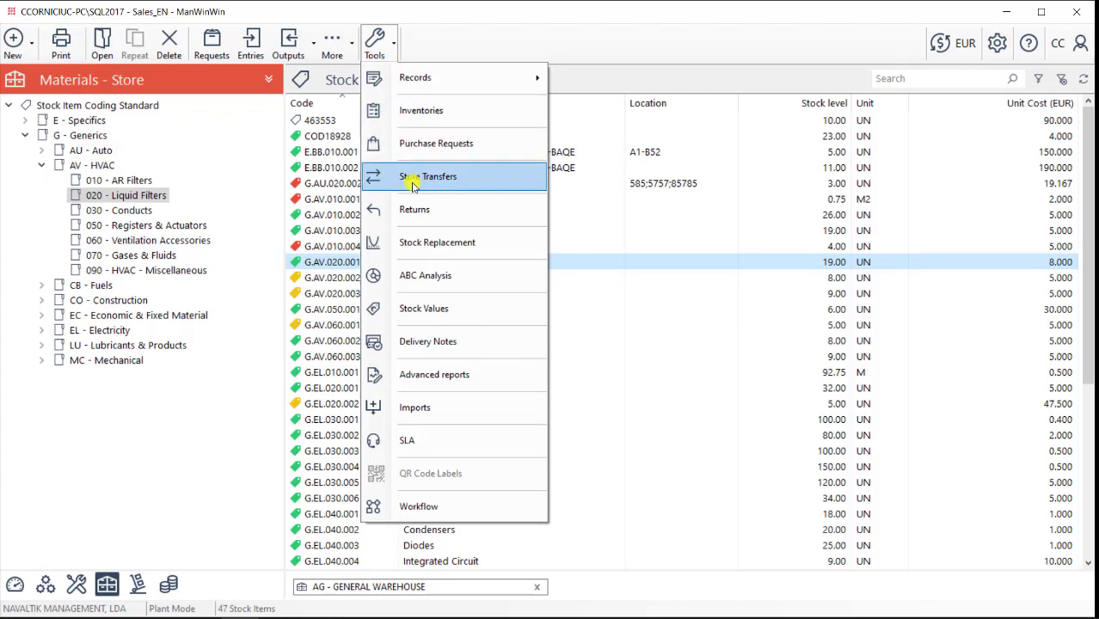
{"action": "left_click", "coordinate": [657, 357]}
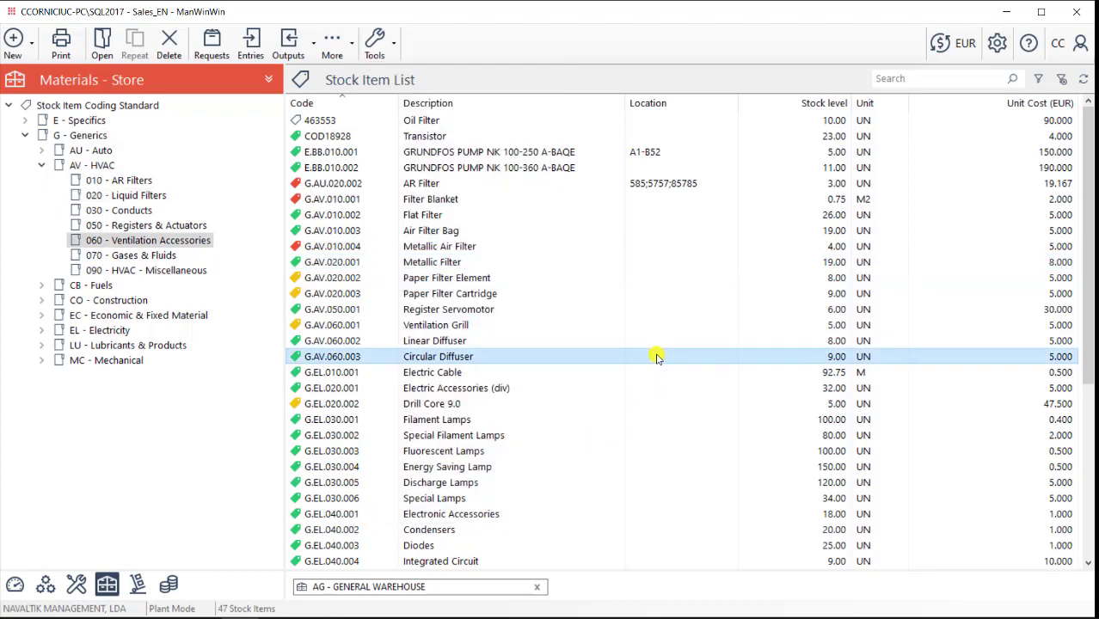
- View the stock statistics of the Metallic Filter item, including its consumptions and stock balance, and close them
{"action": "right_click", "coordinate": [384, 265]}
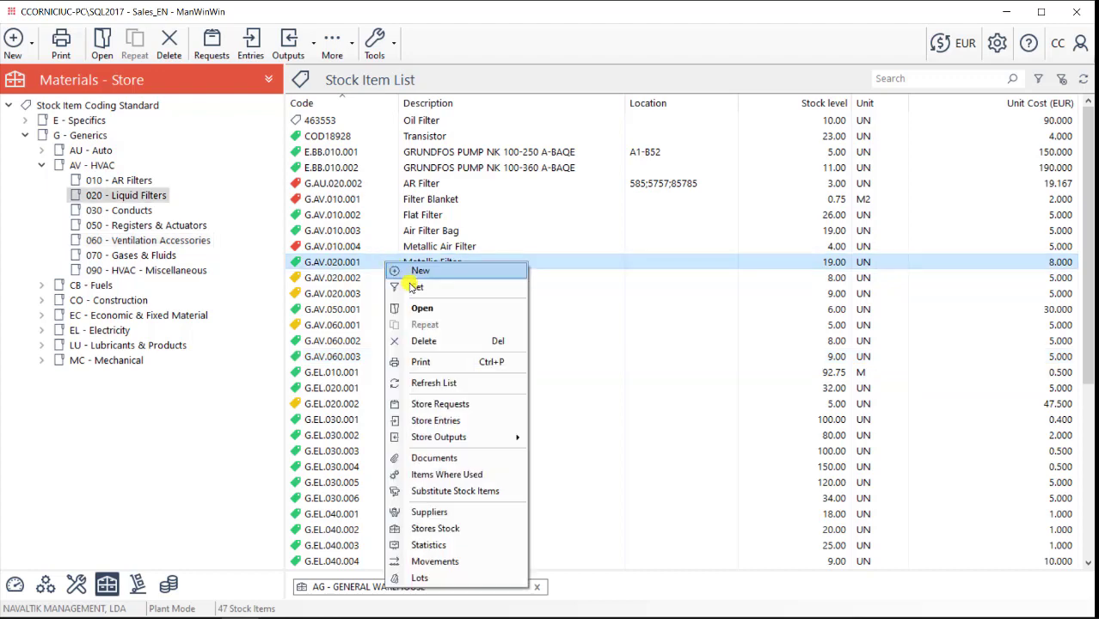
{"action": "left_click", "coordinate": [431, 550]}
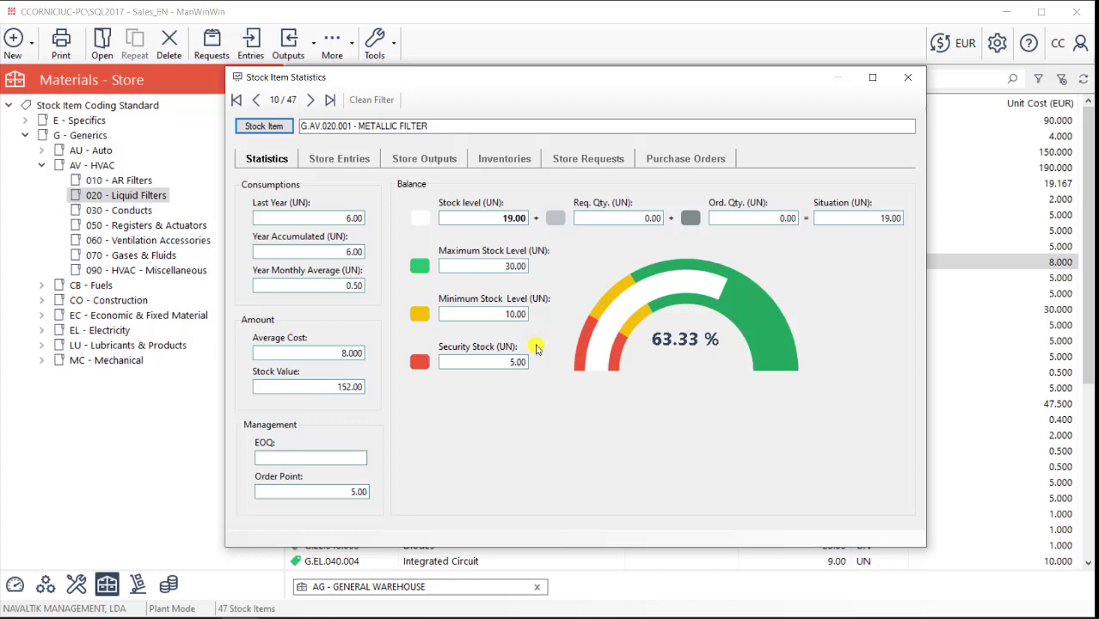
{"action": "key", "text": "Escape"}
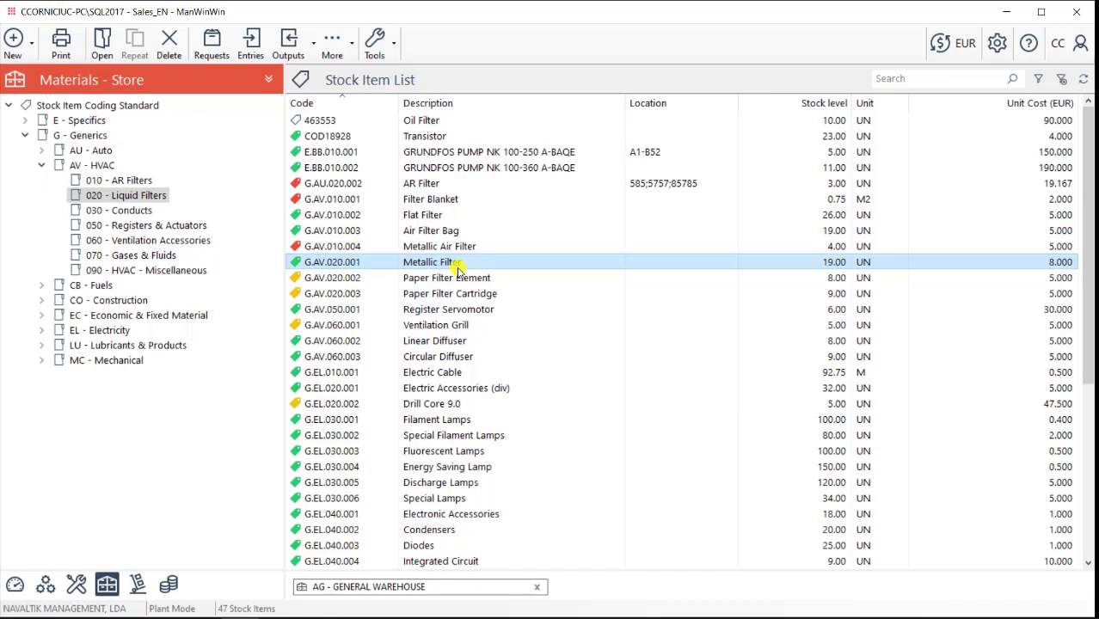
- Open Purchase Orders, include the Fully Received status, and load the orders of all purchase order types
{"action": "left_click", "coordinate": [140, 584]}
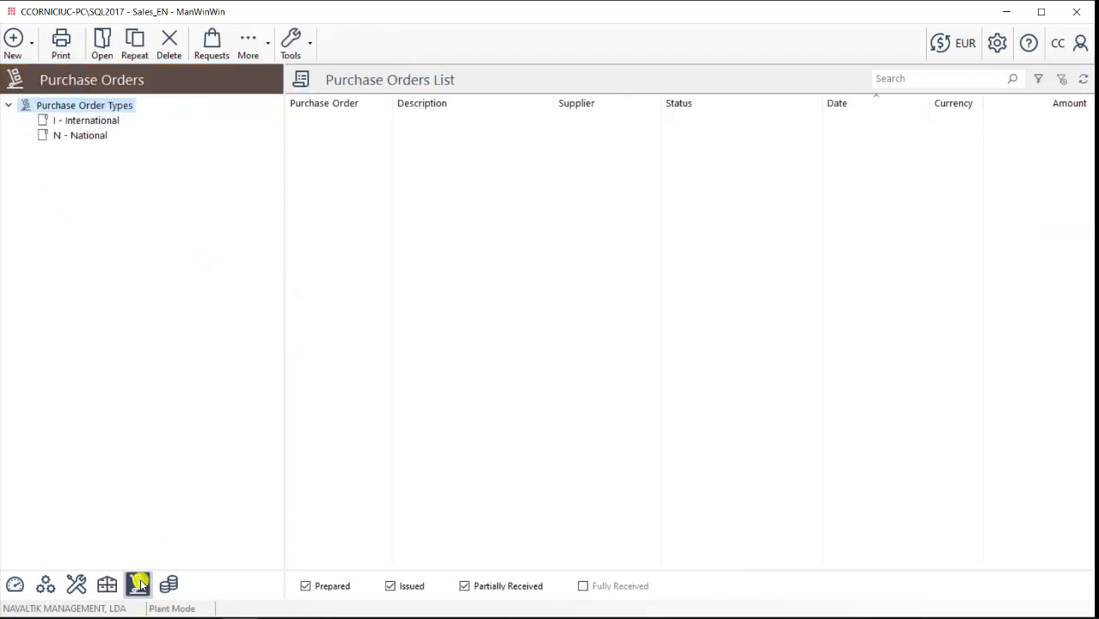
{"action": "left_click", "coordinate": [587, 587]}
{"action": "right_click", "coordinate": [130, 105]}
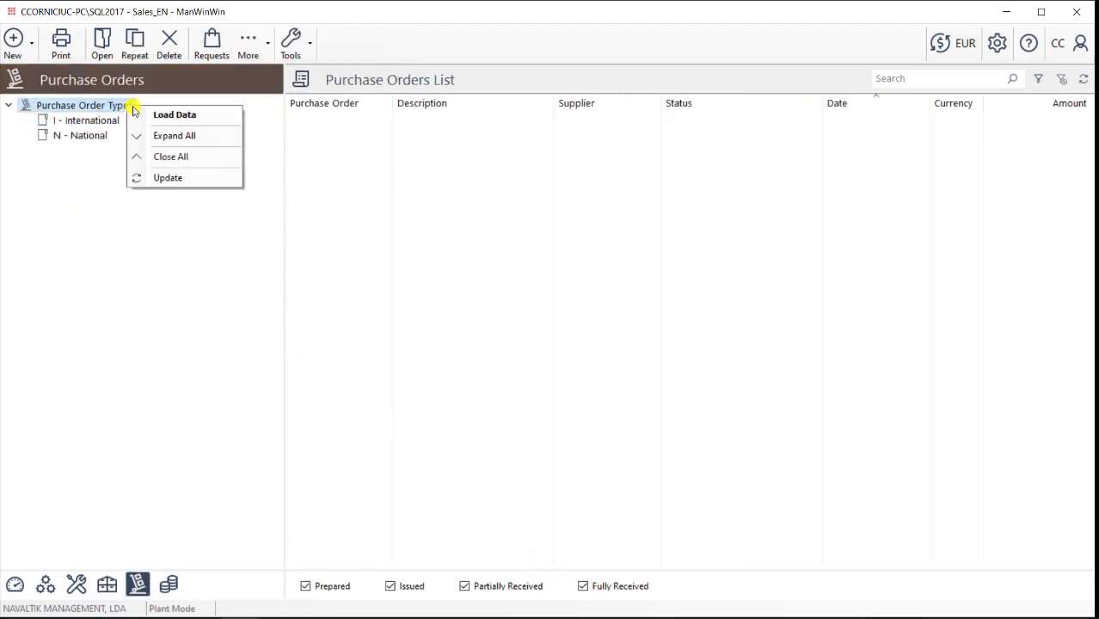
{"action": "left_click", "coordinate": [142, 113]}
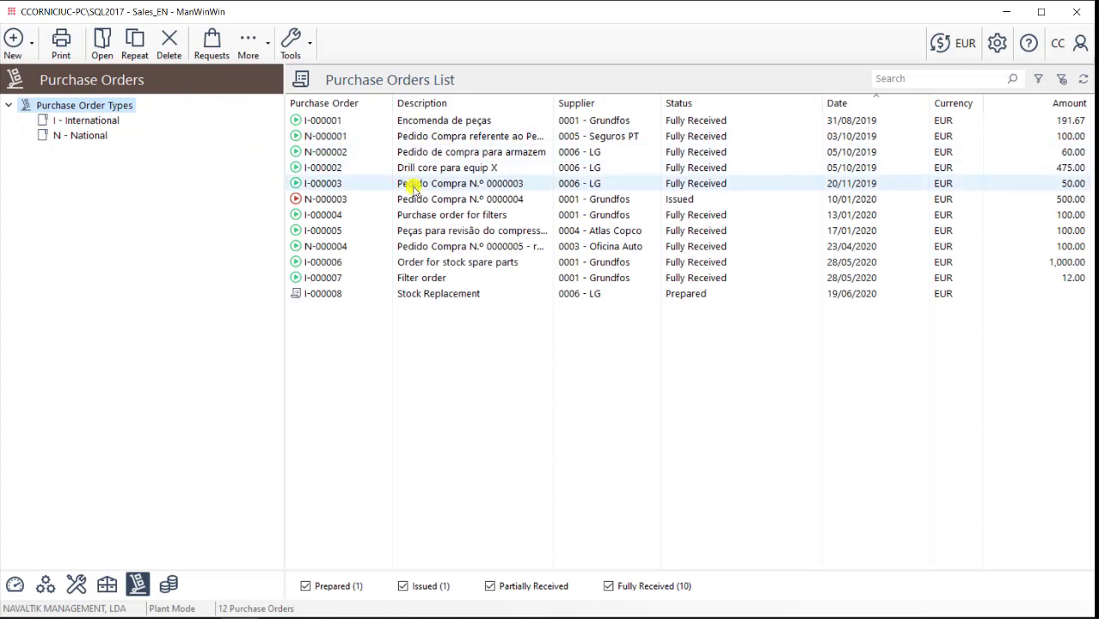
- Review the identification, stock items, other items and proposal requests of purchase order I-000004, and close its record
{"action": "left_click", "coordinate": [418, 215]}
{"action": "double_click", "coordinate": [418, 215]}
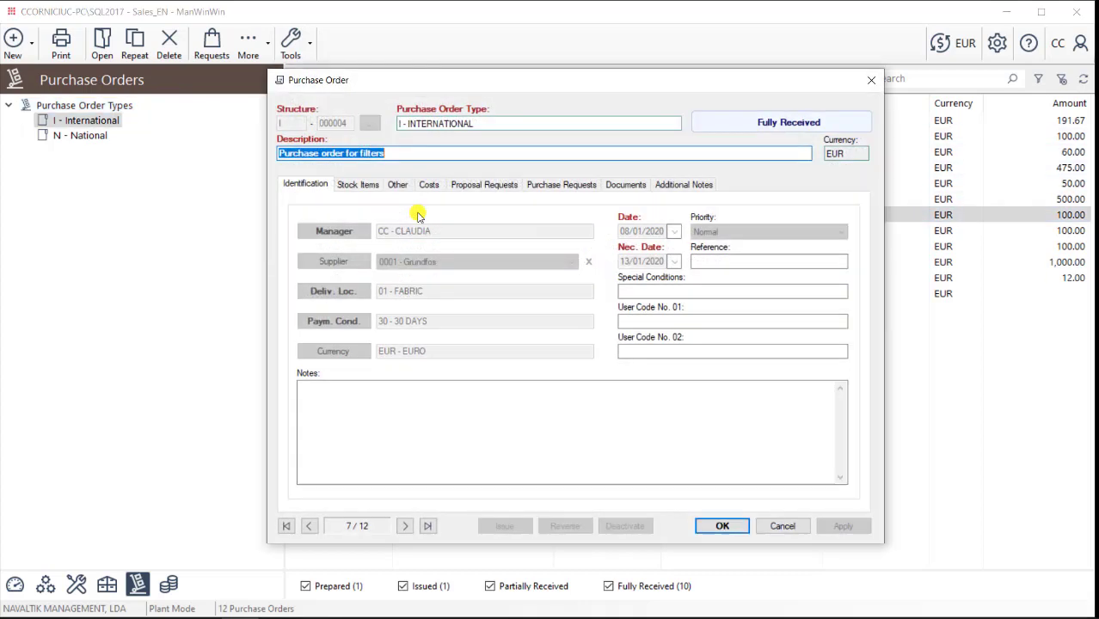
{"action": "left_click", "coordinate": [356, 184]}
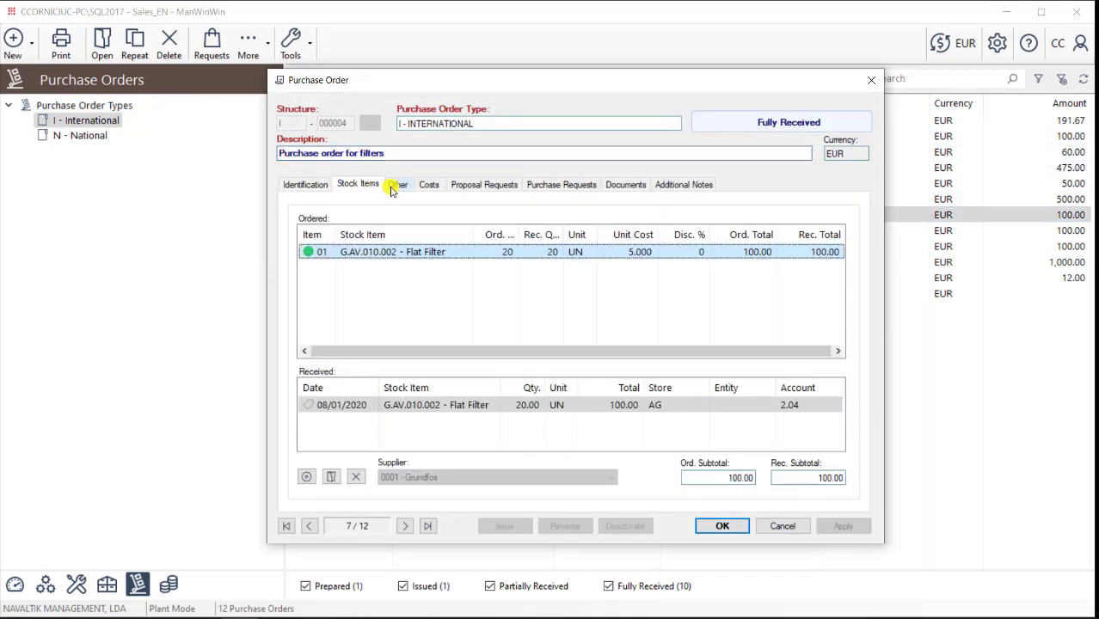
{"action": "left_click", "coordinate": [397, 188]}
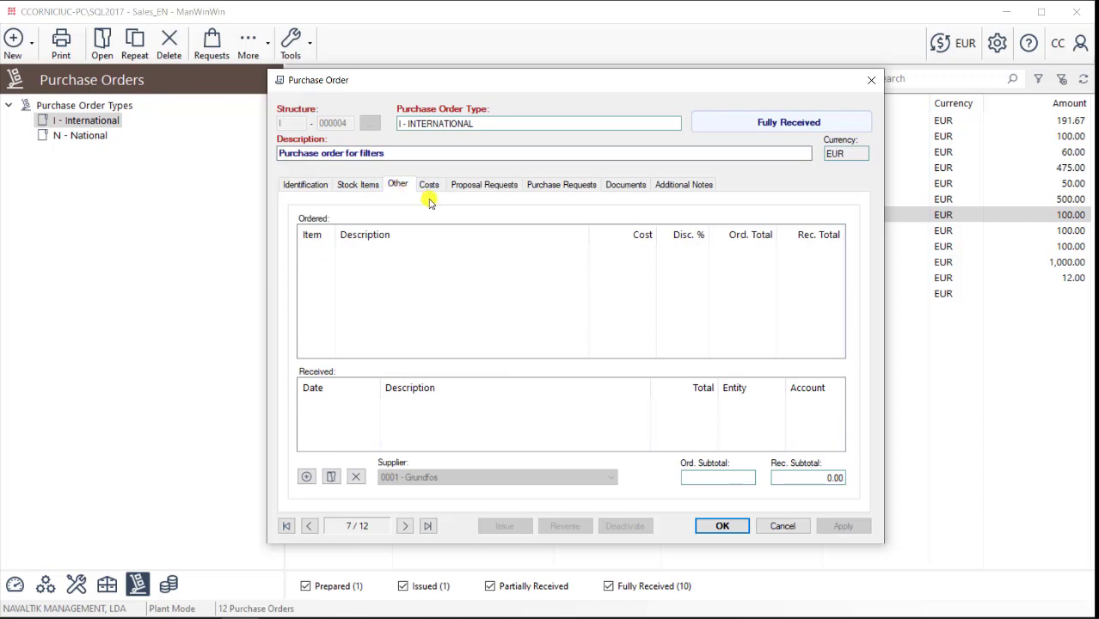
{"action": "left_click", "coordinate": [472, 185]}
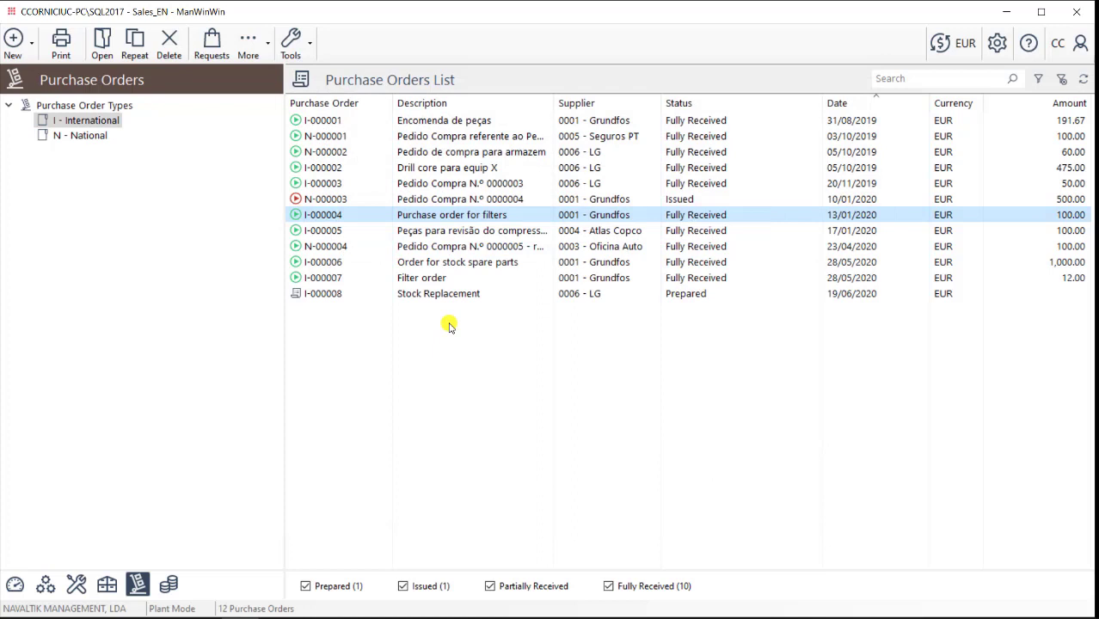
{"action": "key", "text": "Escape"}
- Preview the Purchasing Order report of I-000004, read through it, and close the preview and print options
{"action": "right_click", "coordinate": [460, 217]}
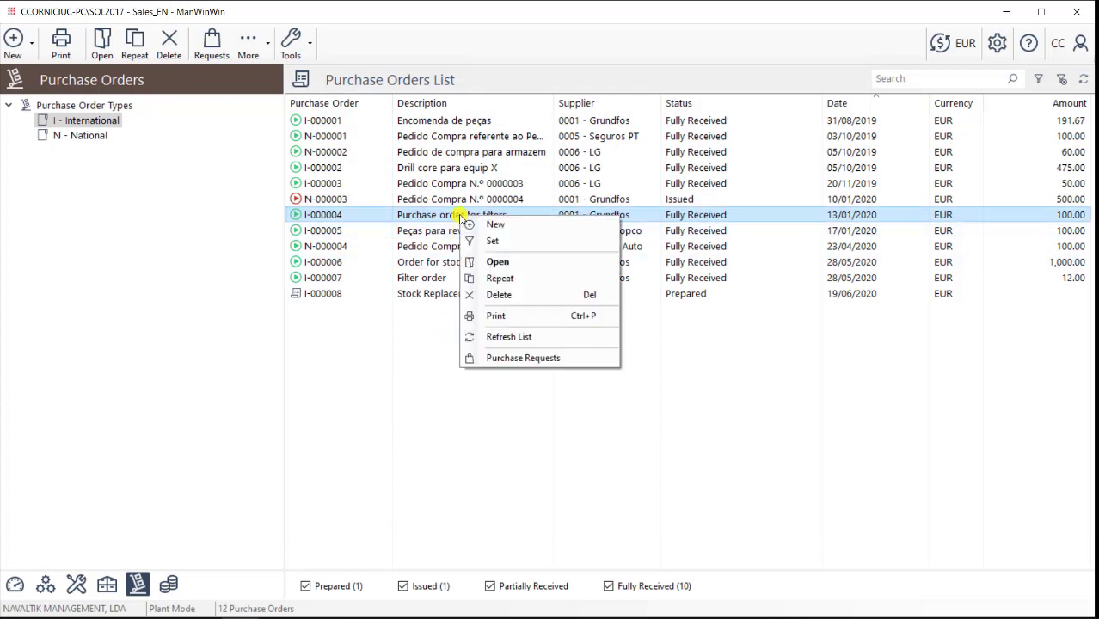
{"action": "left_click", "coordinate": [488, 314]}
{"action": "left_click", "coordinate": [621, 434]}
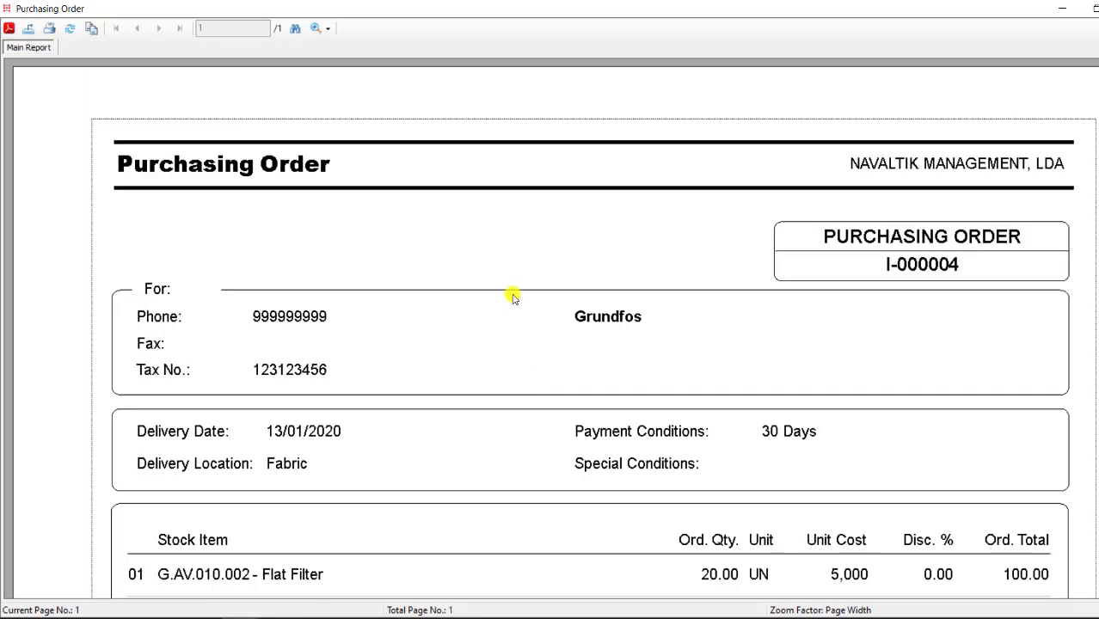
{"action": "scroll", "coordinate": [513, 297], "scroll_direction": "down", "scroll_amount": 5}
{"action": "scroll", "coordinate": [513, 303], "scroll_direction": "down", "scroll_amount": 3}
{"action": "scroll", "coordinate": [513, 303], "scroll_direction": "up", "scroll_amount": 6}
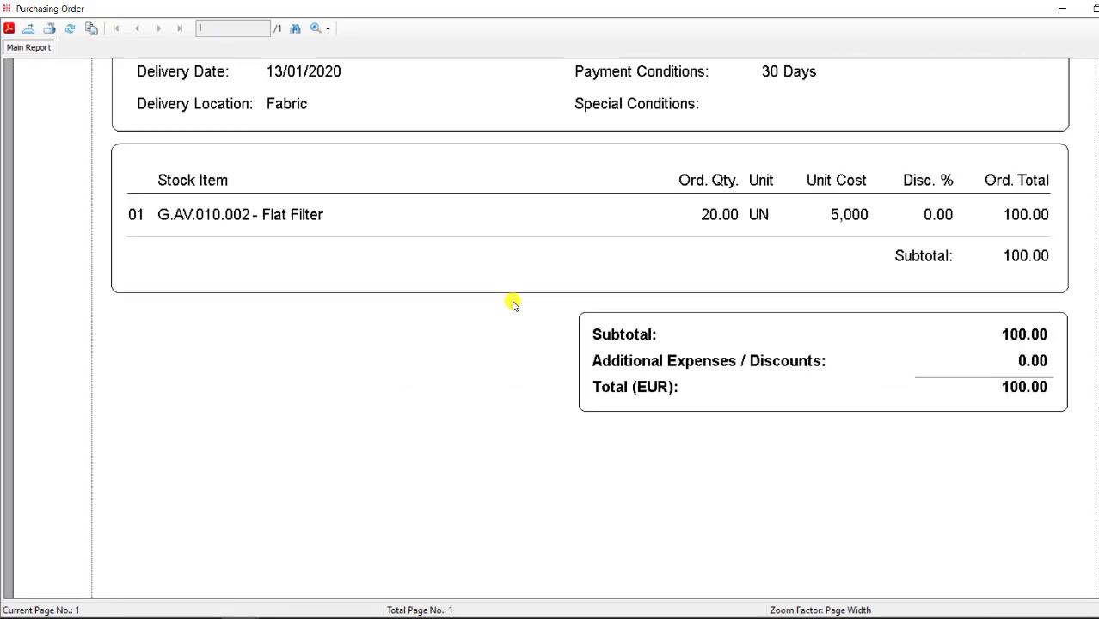
{"action": "key", "text": "Escape"}
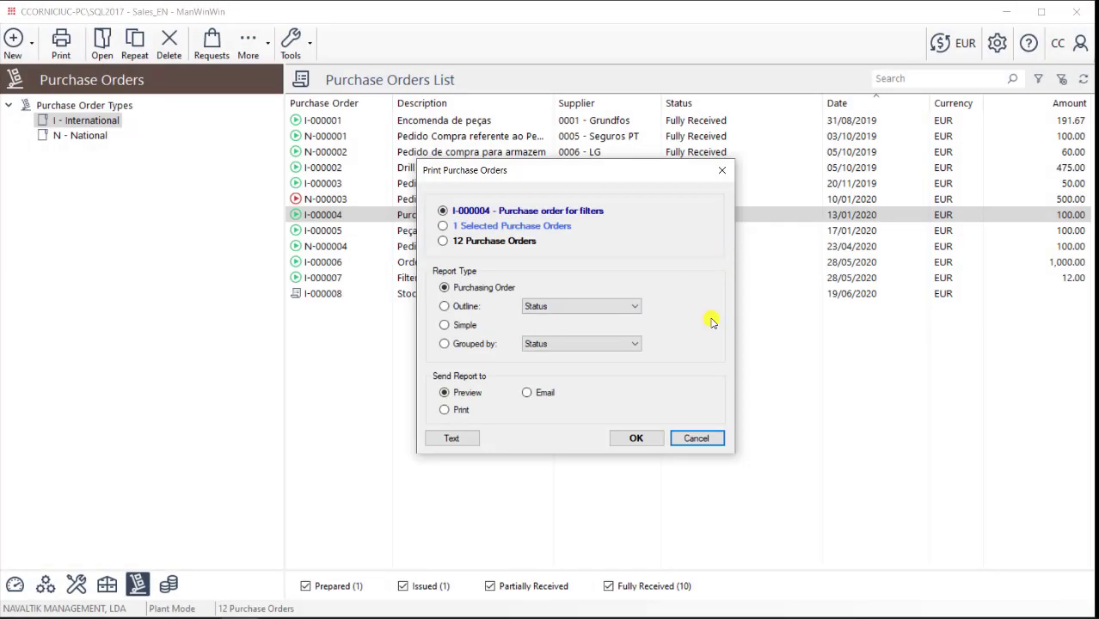
{"action": "left_click", "coordinate": [698, 438]}
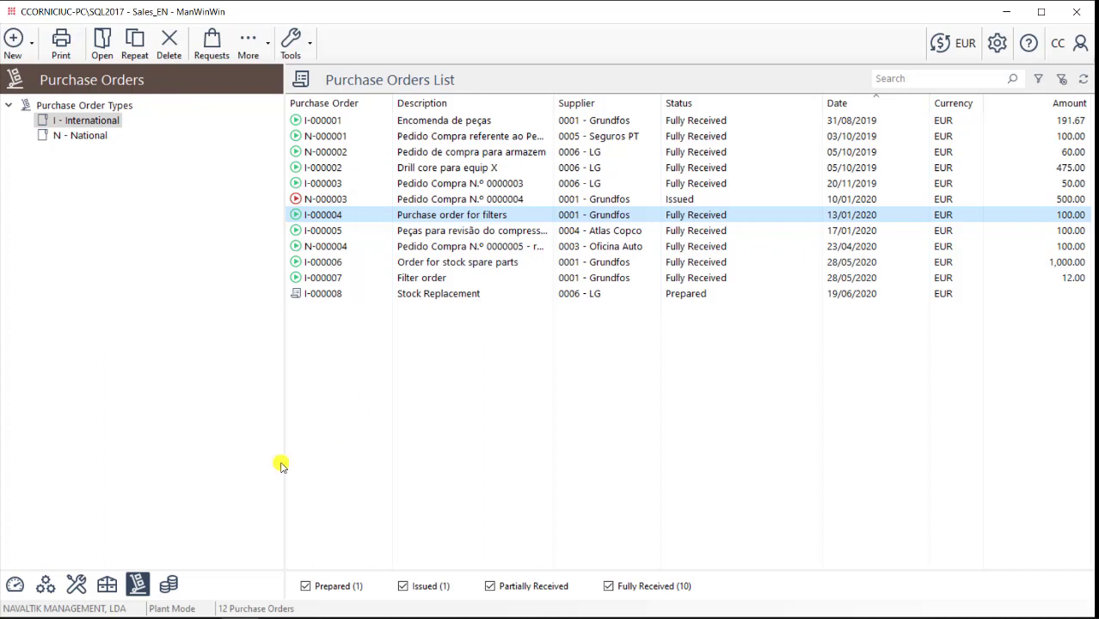
- Open the Cost Document view of Costs and load the documents of all document types
{"action": "left_click", "coordinate": [169, 585]}
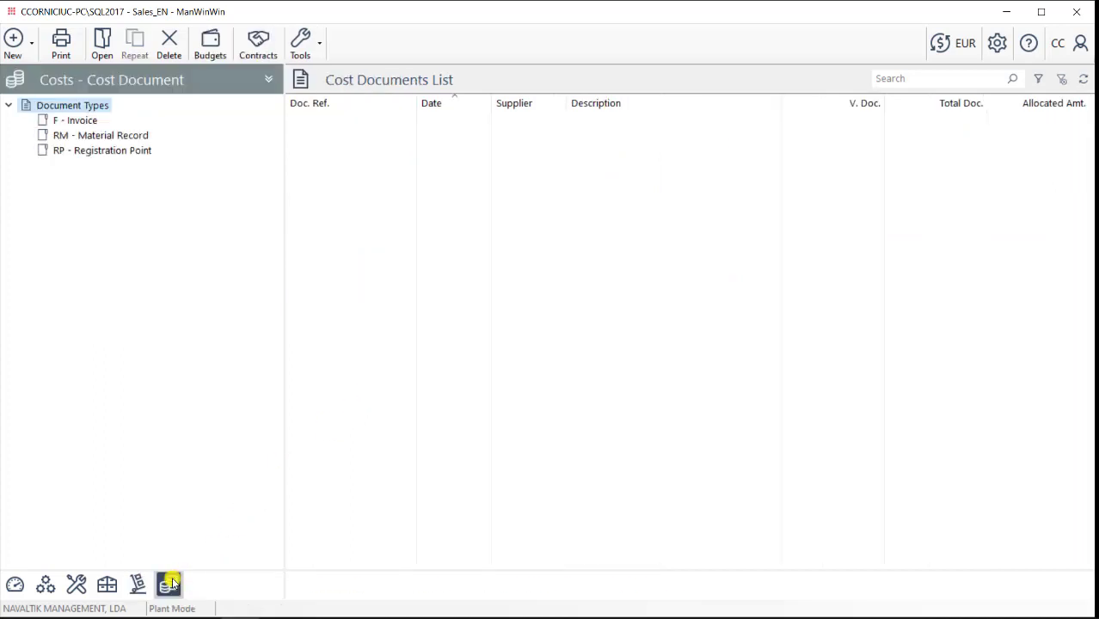
{"action": "right_click", "coordinate": [96, 107]}
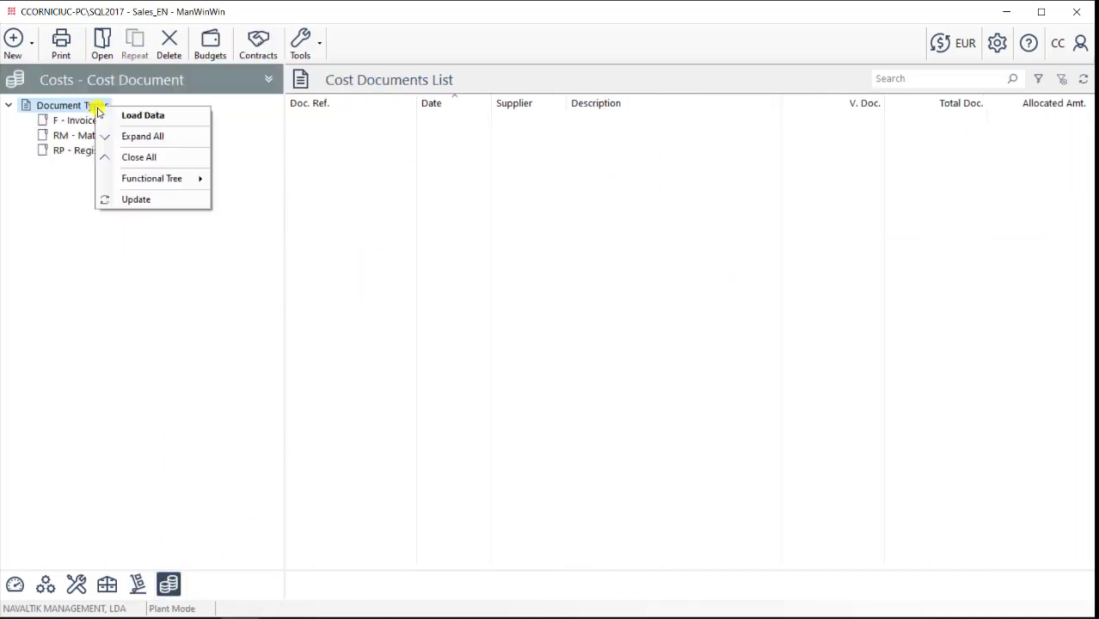
{"action": "left_click", "coordinate": [107, 114]}
{"action": "scroll", "coordinate": [361, 234], "scroll_direction": "down", "scroll_amount": 2}
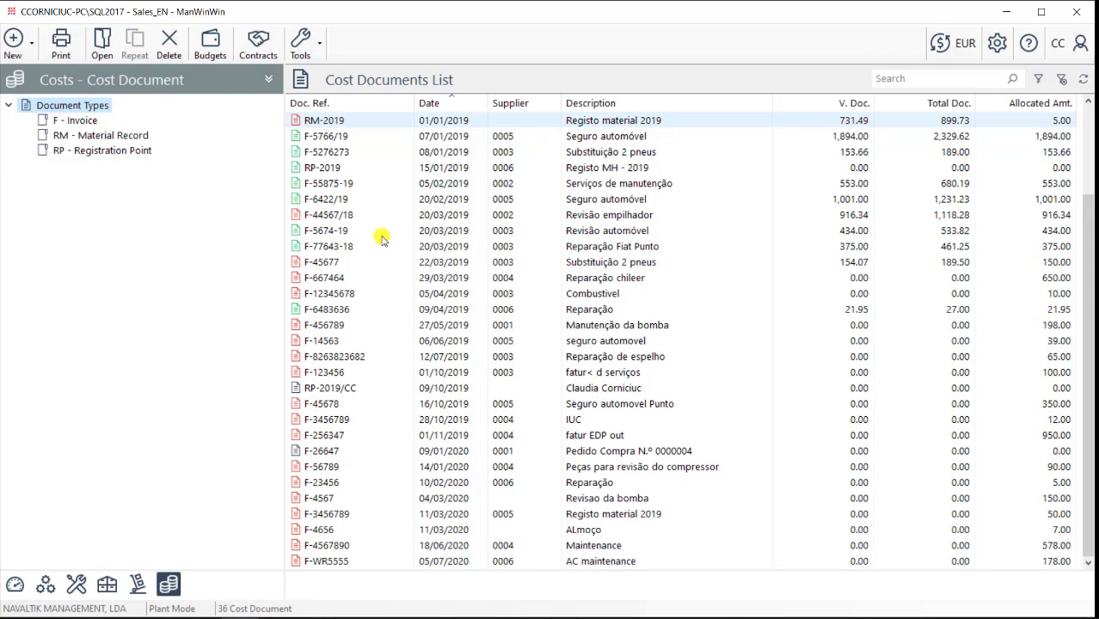
- Switch Costs to the Cost Items view and load the cost items of all accounts
{"action": "left_click", "coordinate": [268, 80]}
{"action": "left_click", "coordinate": [230, 116]}
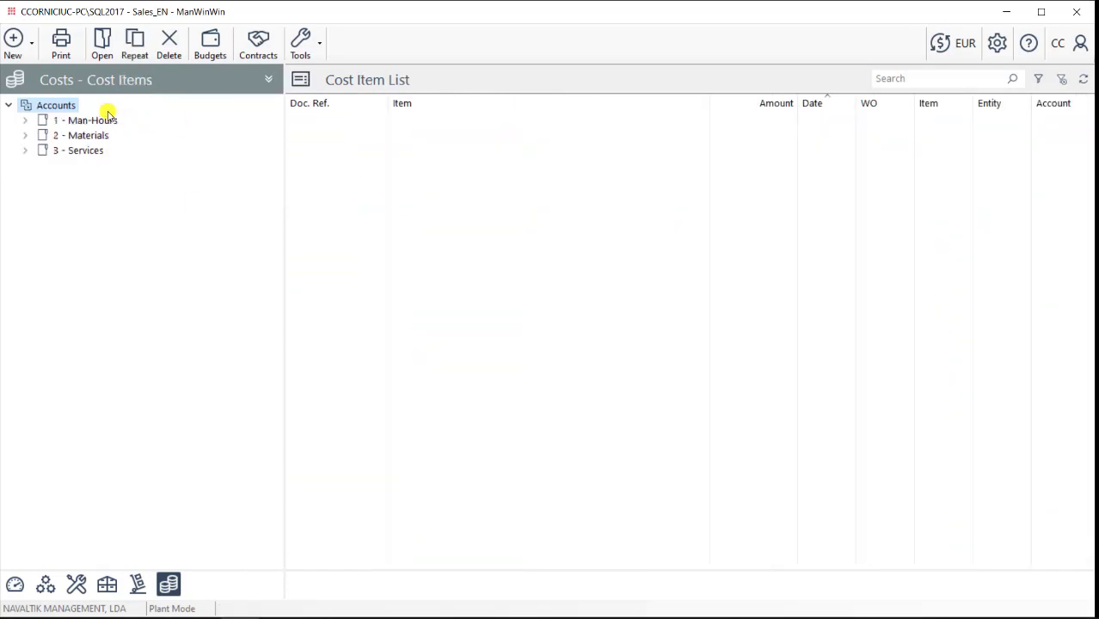
{"action": "right_click", "coordinate": [49, 109]}
{"action": "left_click", "coordinate": [69, 115]}
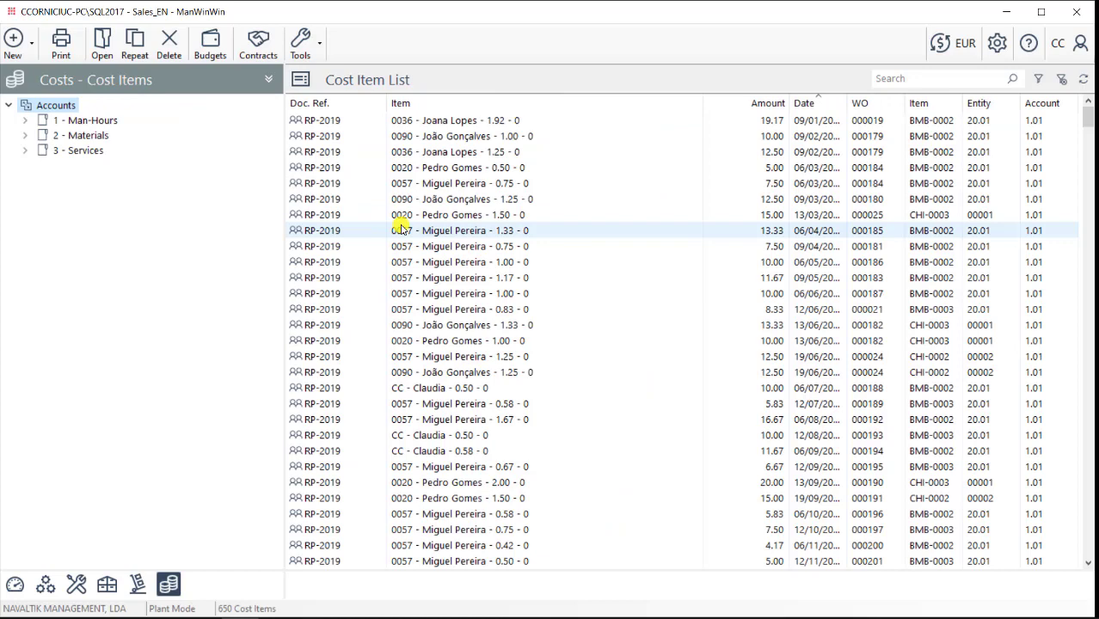
{"action": "scroll", "coordinate": [432, 244], "scroll_direction": "down", "scroll_amount": 4}
- Examine the grouping choices offered for printing a man-hours cost item, and cancel the printing
{"action": "right_click", "coordinate": [433, 266]}
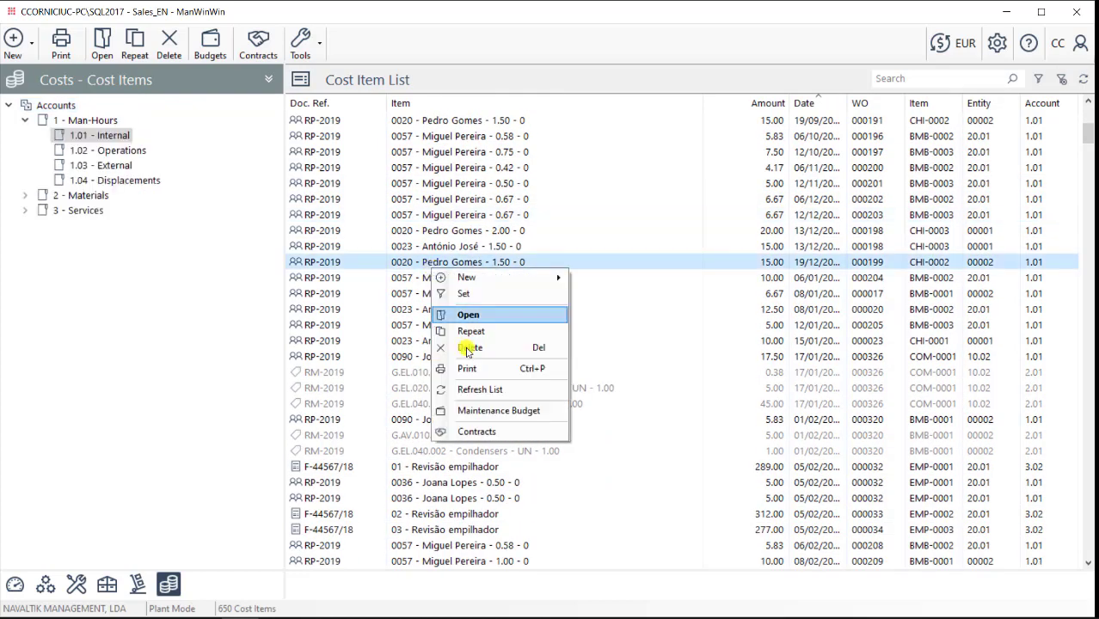
{"action": "left_click", "coordinate": [471, 369]}
{"action": "left_click", "coordinate": [552, 332]}
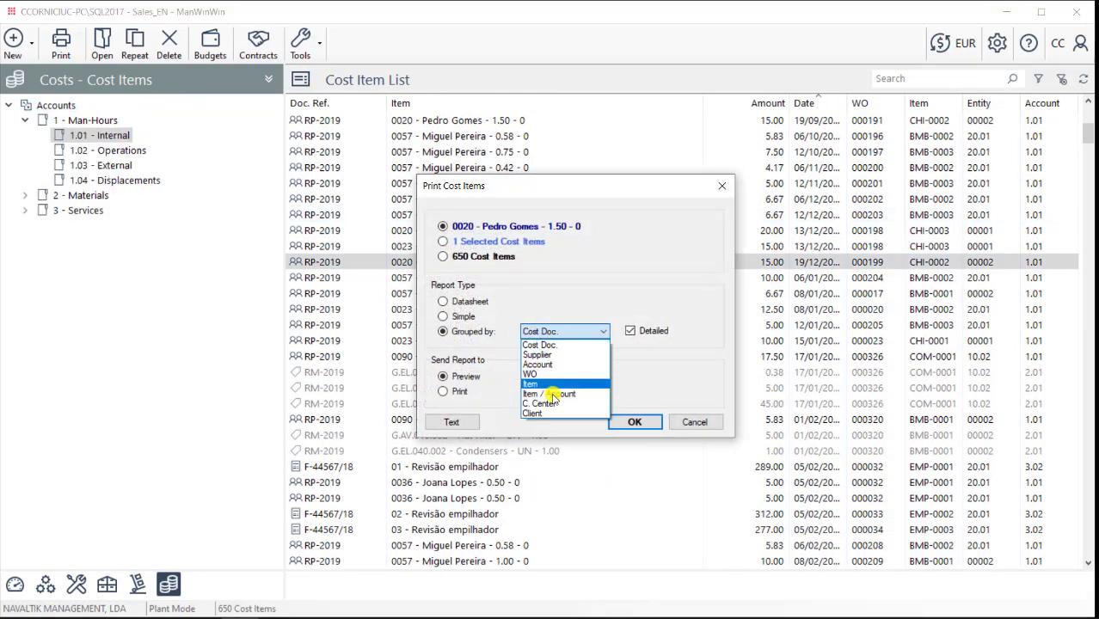
{"action": "left_click", "coordinate": [695, 421]}
{"action": "left_click", "coordinate": [697, 421]}
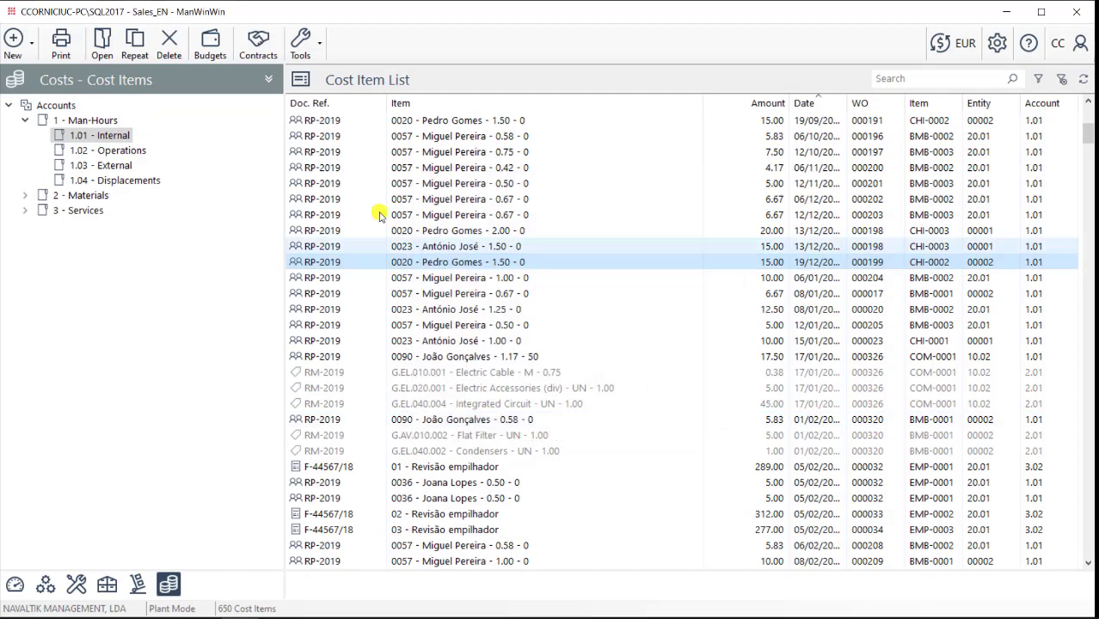
- Review the 2019 maintenance budget's cost center amounts for Internal, External, Fuel and Material Acquisition accounts, and close the budget record
{"action": "left_click", "coordinate": [210, 44]}
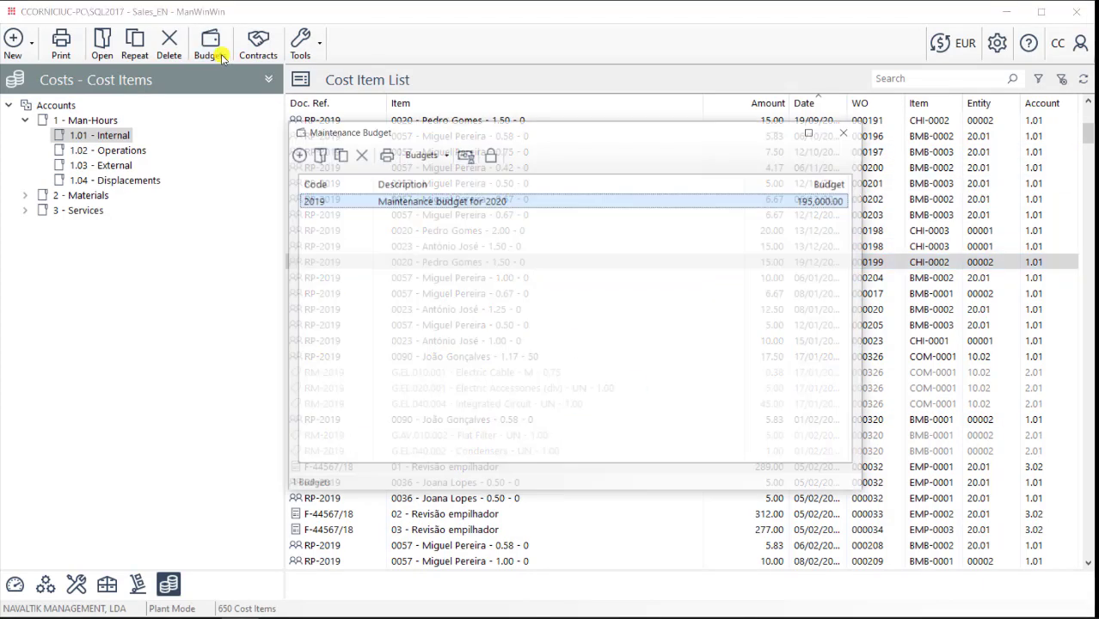
{"action": "double_click", "coordinate": [393, 207]}
{"action": "left_click", "coordinate": [288, 178]}
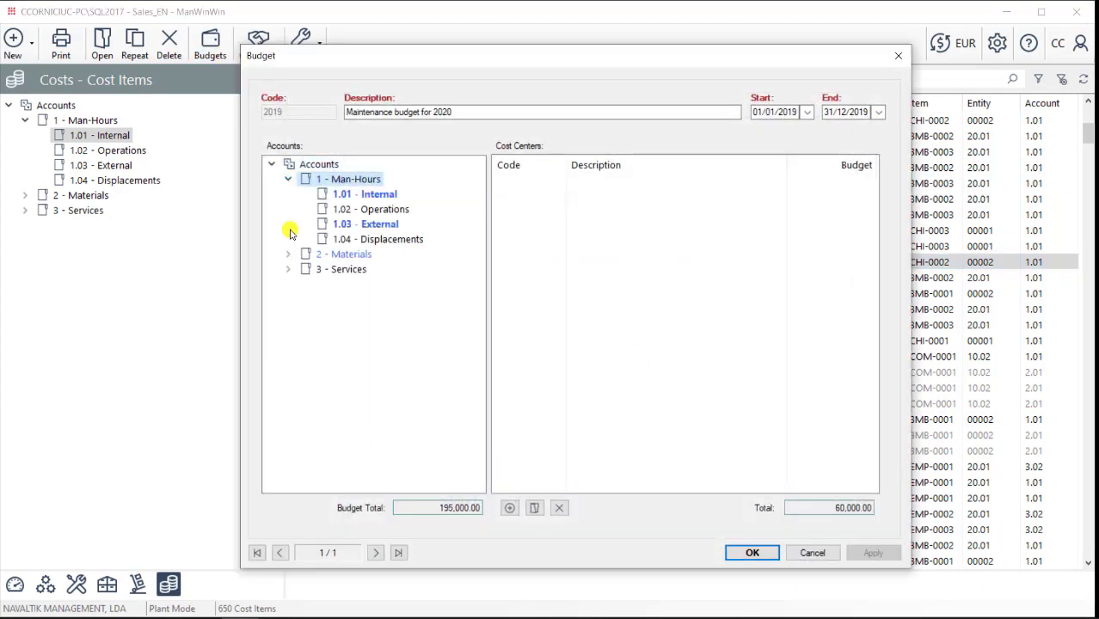
{"action": "left_click", "coordinate": [289, 256]}
{"action": "left_click", "coordinate": [373, 195]}
{"action": "left_click", "coordinate": [377, 225]}
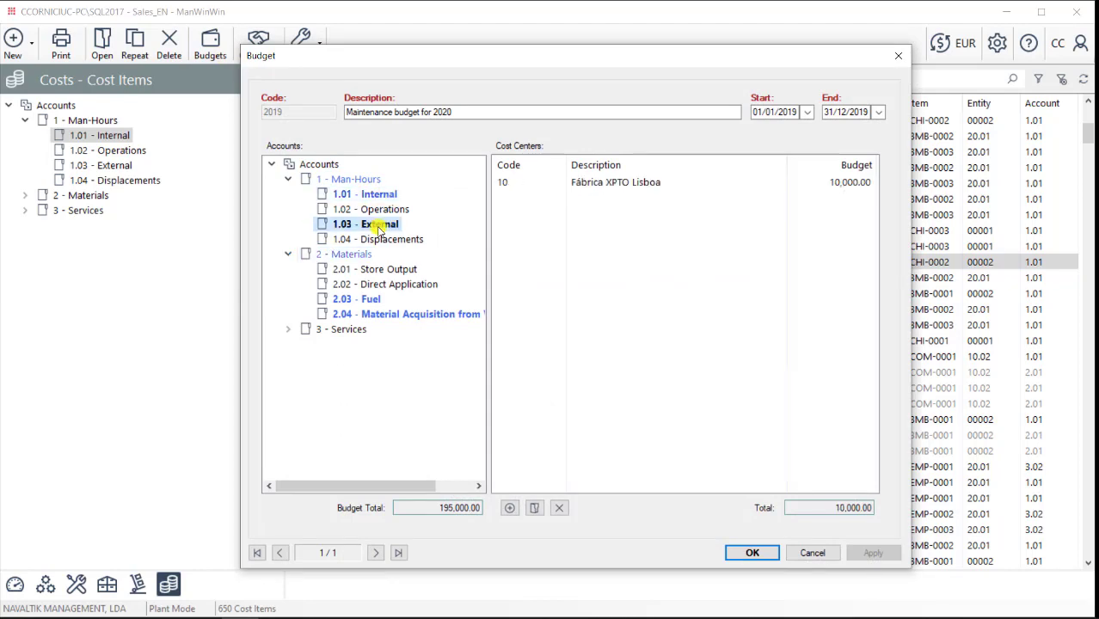
{"action": "left_click", "coordinate": [370, 299]}
{"action": "left_click", "coordinate": [378, 315]}
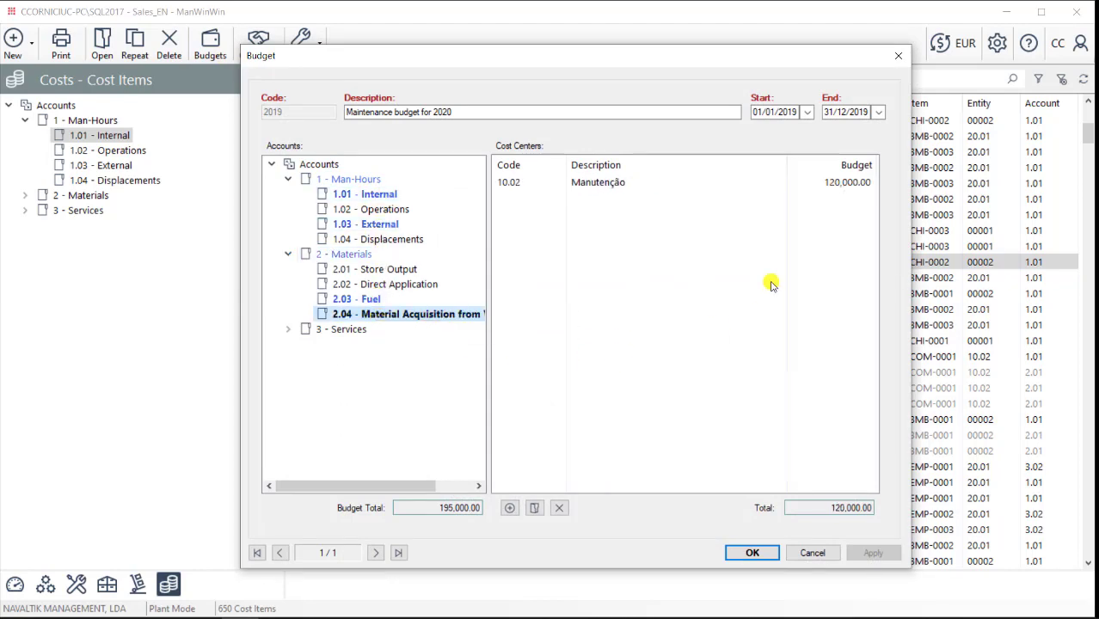
{"action": "key", "text": "Return"}
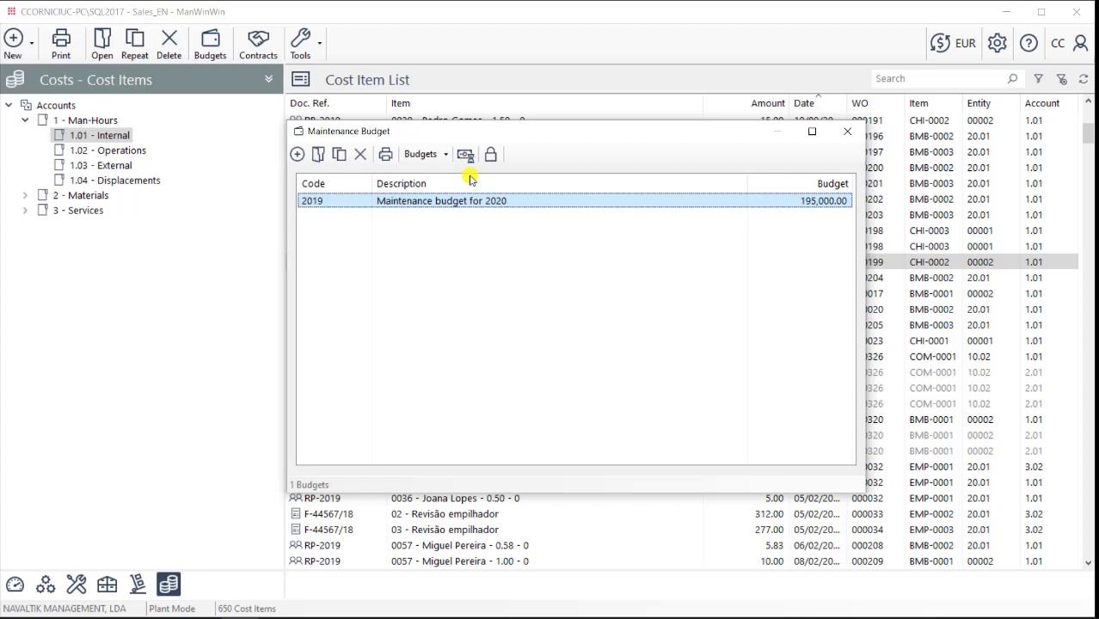
- Compute the Budget Control for the 2019 maintenance budget, and close it together with the budget list
{"action": "left_click", "coordinate": [465, 155]}
{"action": "left_click", "coordinate": [738, 516]}
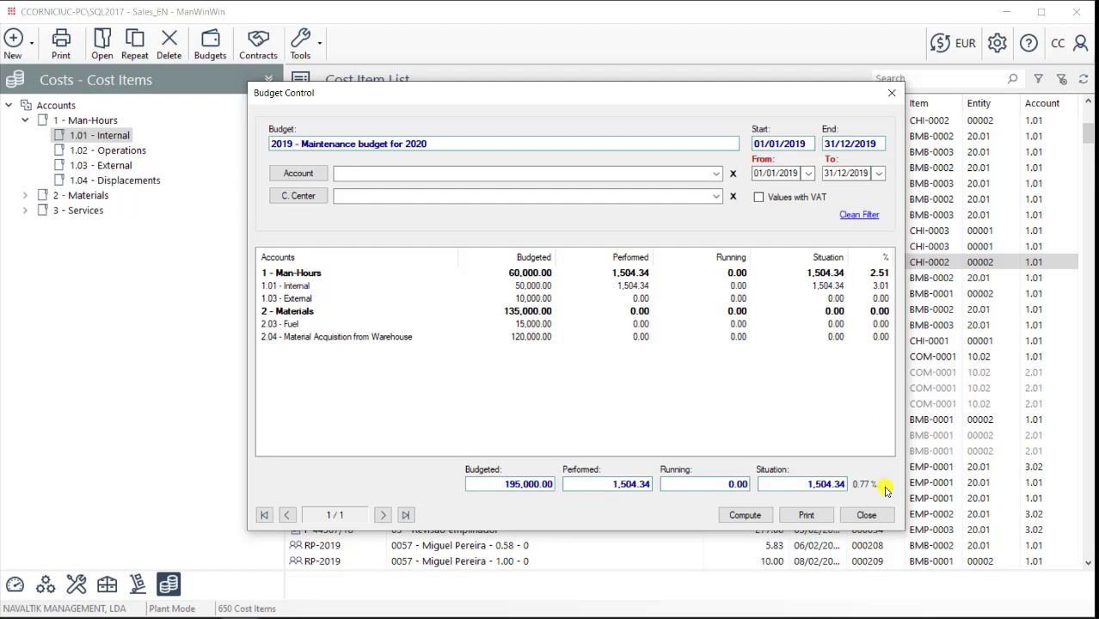
{"action": "left_click", "coordinate": [869, 515]}
{"action": "key", "text": "Escape"}
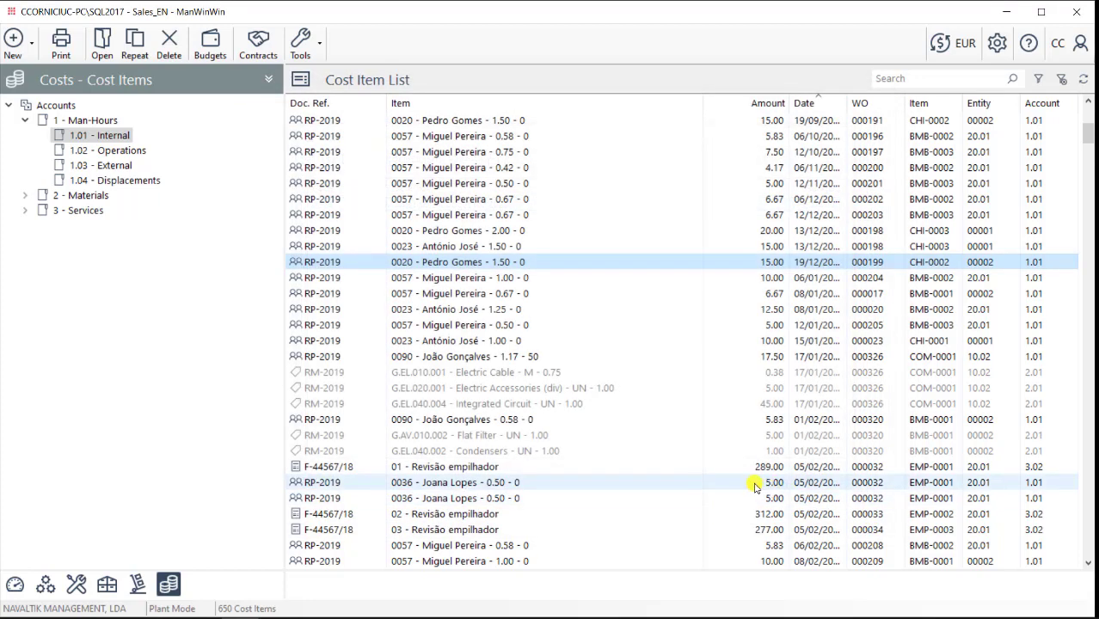
- Open contract 03 for HVAC maintenance and check the entity types it can be assigned to, keeping Supplier
{"action": "left_click", "coordinate": [258, 41]}
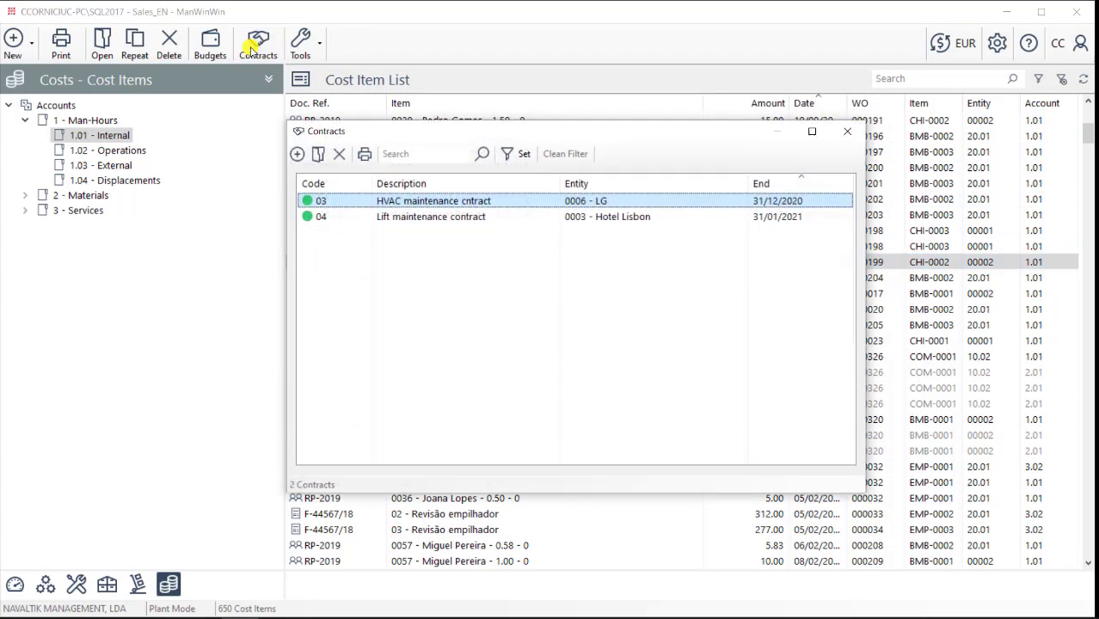
{"action": "double_click", "coordinate": [432, 202]}
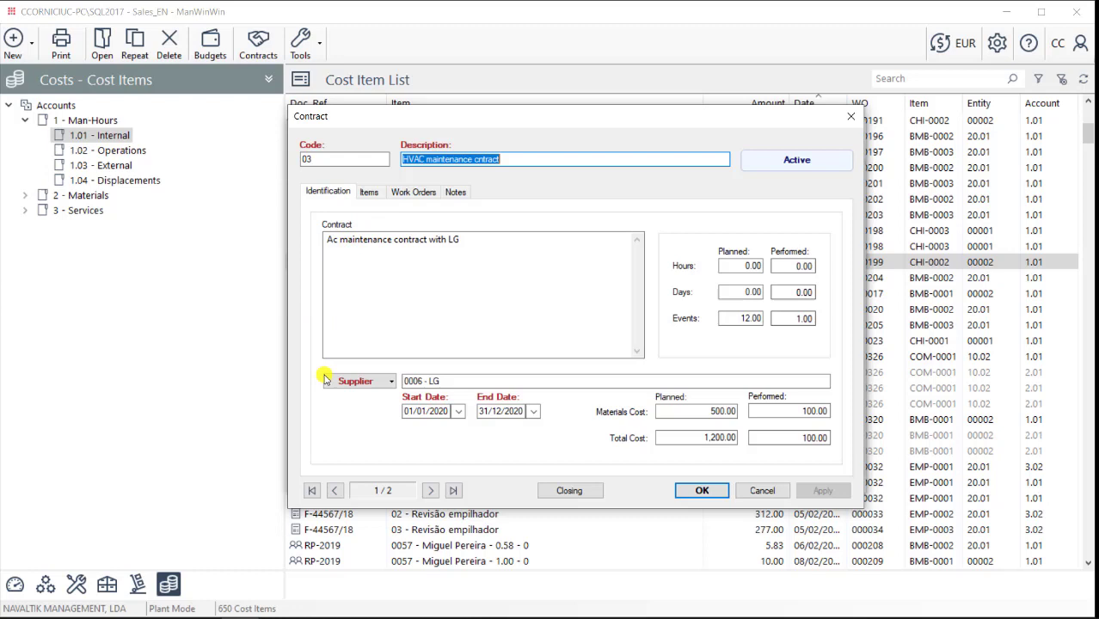
{"action": "left_click", "coordinate": [384, 387]}
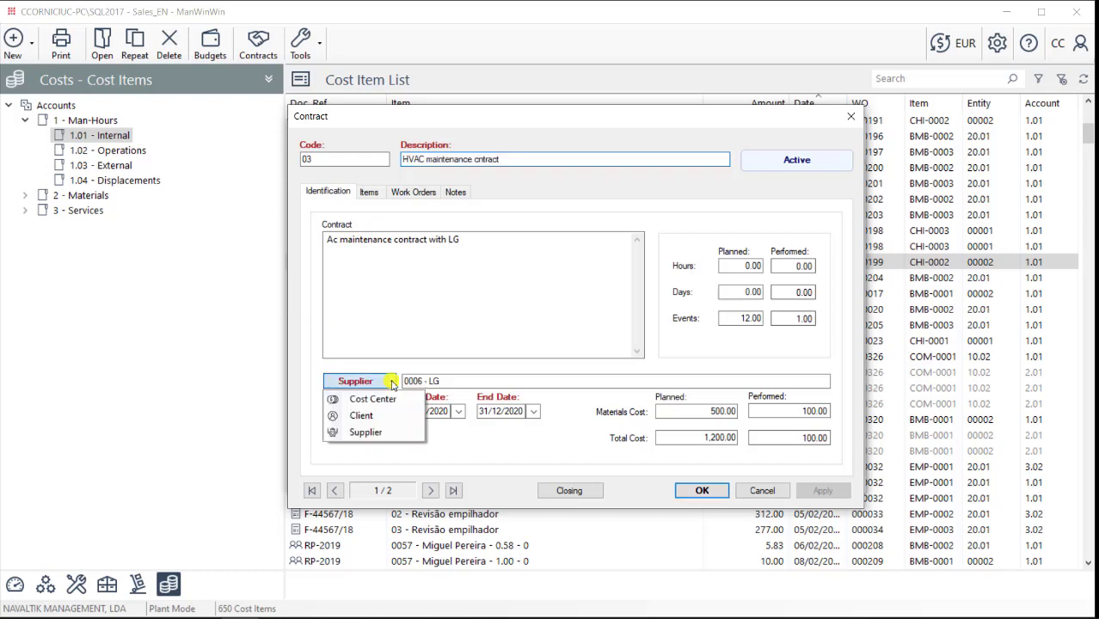
{"action": "left_click", "coordinate": [394, 312]}
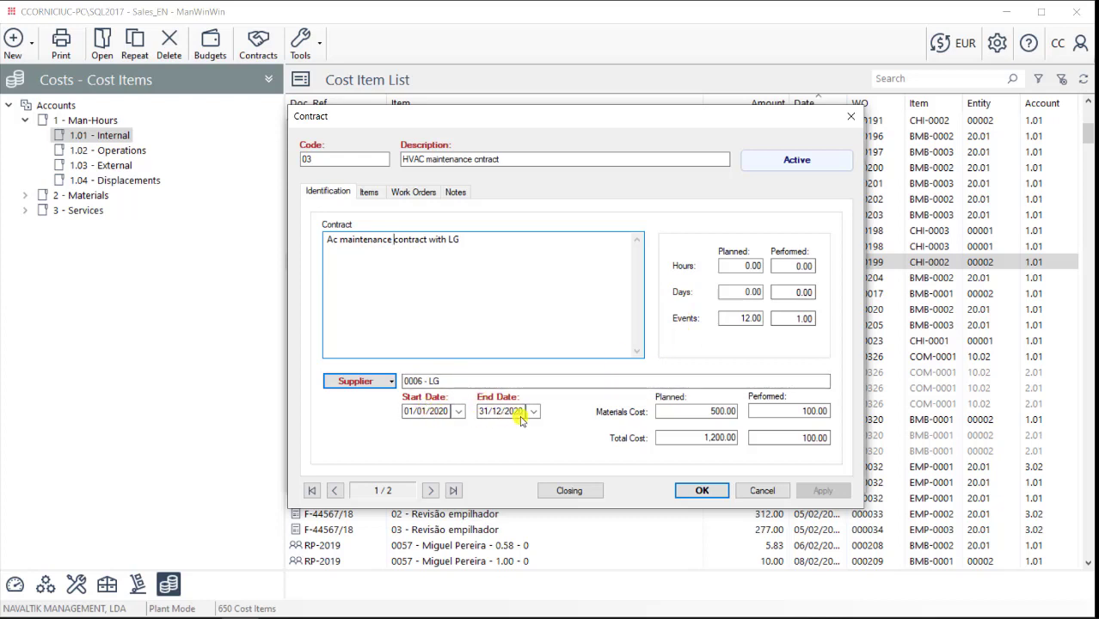
- Review the items, work orders and notes of the HVAC maintenance contract, and close it and the contract list
{"action": "left_click", "coordinate": [371, 193]}
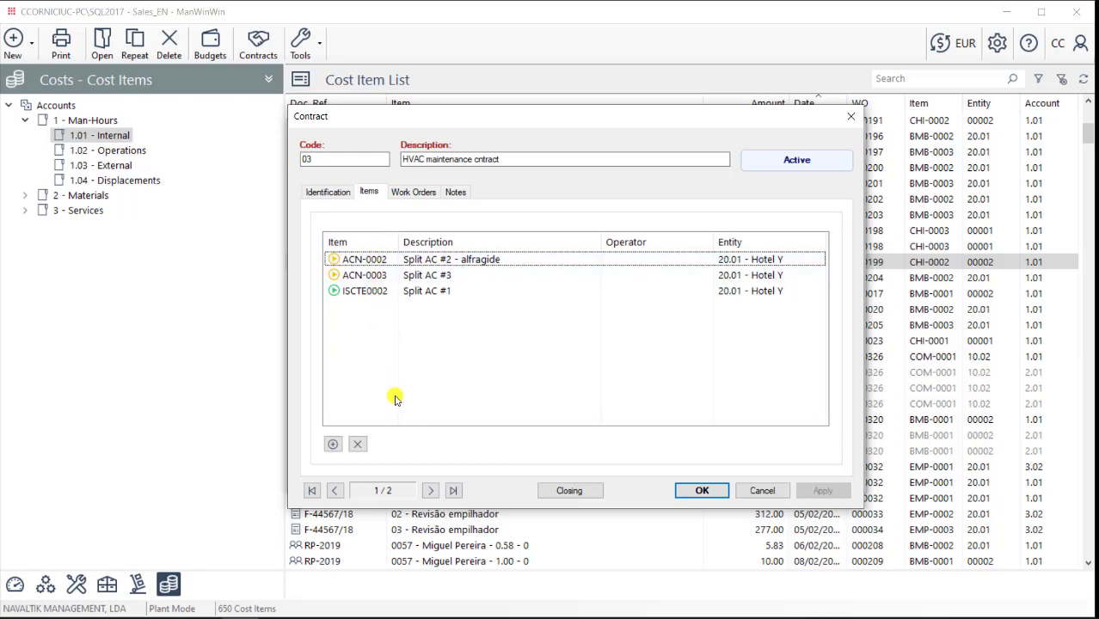
{"action": "left_click", "coordinate": [420, 193]}
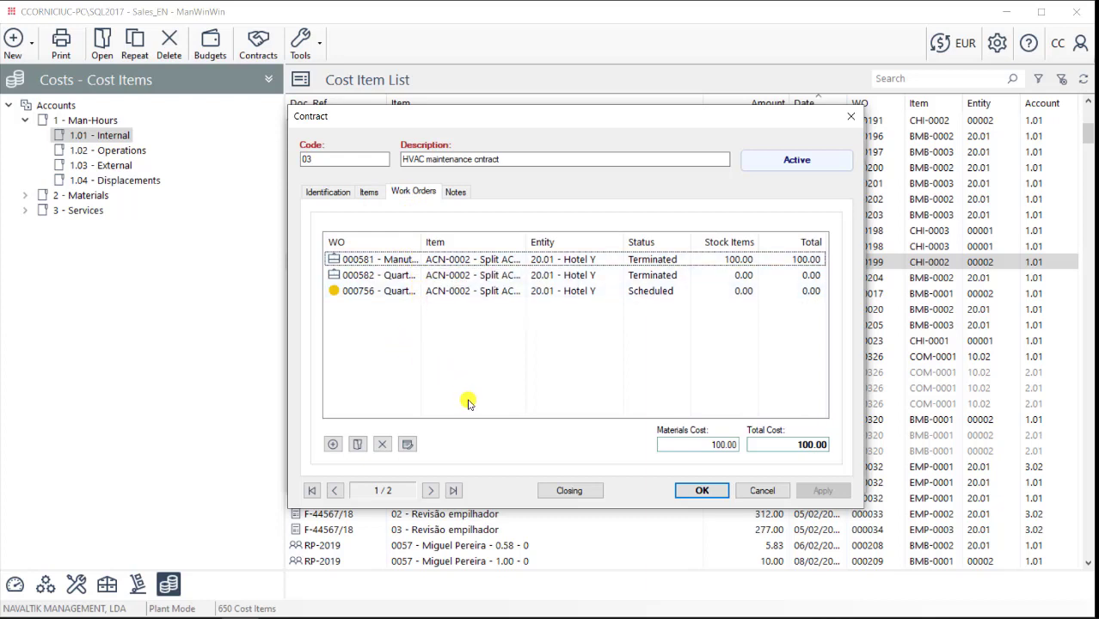
{"action": "left_click", "coordinate": [456, 193]}
{"action": "left_click", "coordinate": [702, 491]}
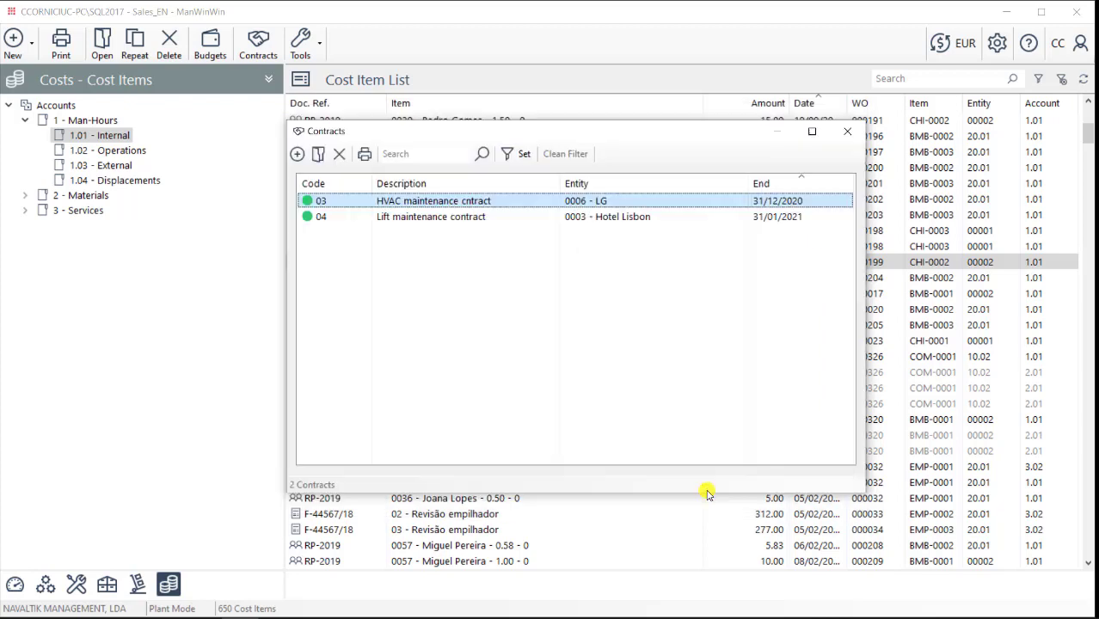
{"action": "key", "text": "Escape"}
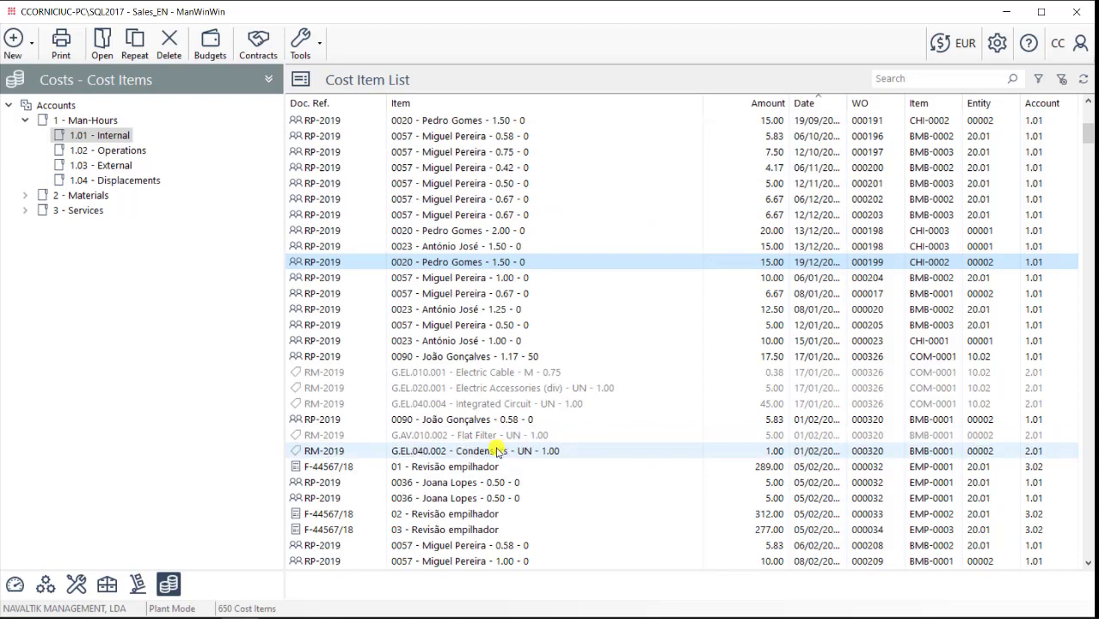
- Switch to the plant systems, clear the item list filter and search the items for boilers
{"action": "left_click", "coordinate": [46, 586]}
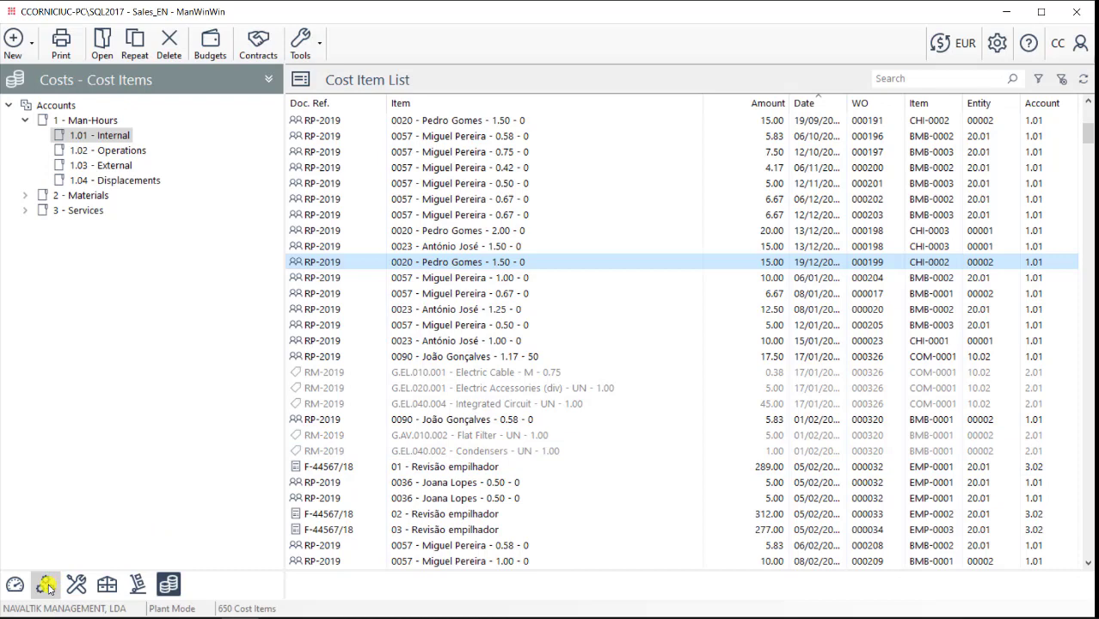
{"action": "left_click", "coordinate": [1062, 78]}
{"action": "left_click", "coordinate": [940, 80]}
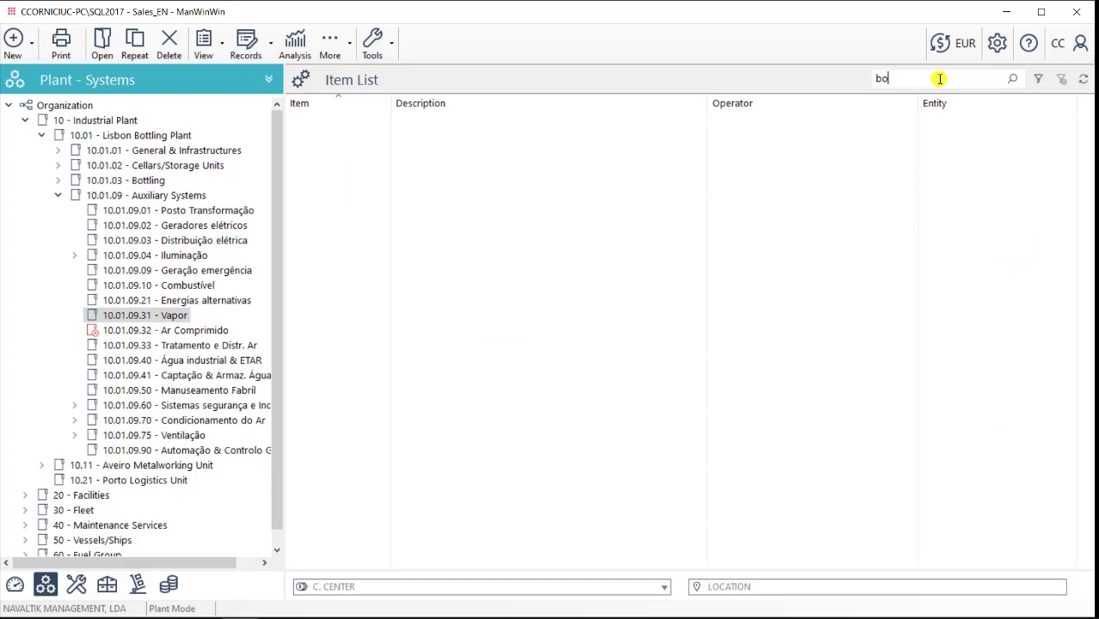
{"action": "key", "text": "Return"}
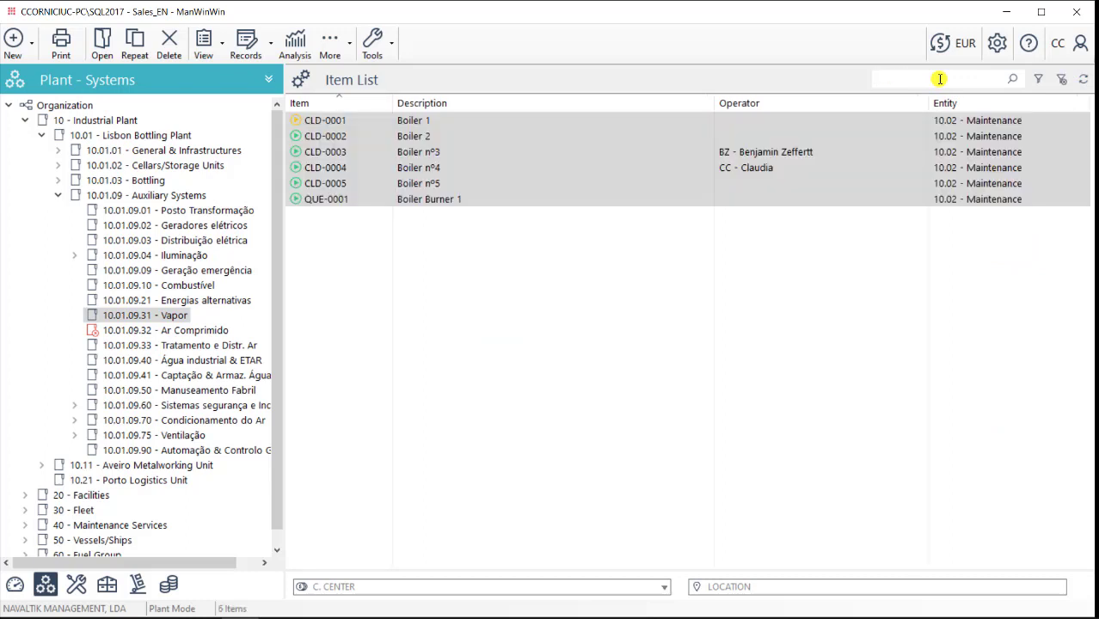
- Open the work orders of item CLD-0003, Boiler nº3, and list them without the work order status restriction
{"action": "right_click", "coordinate": [424, 152]}
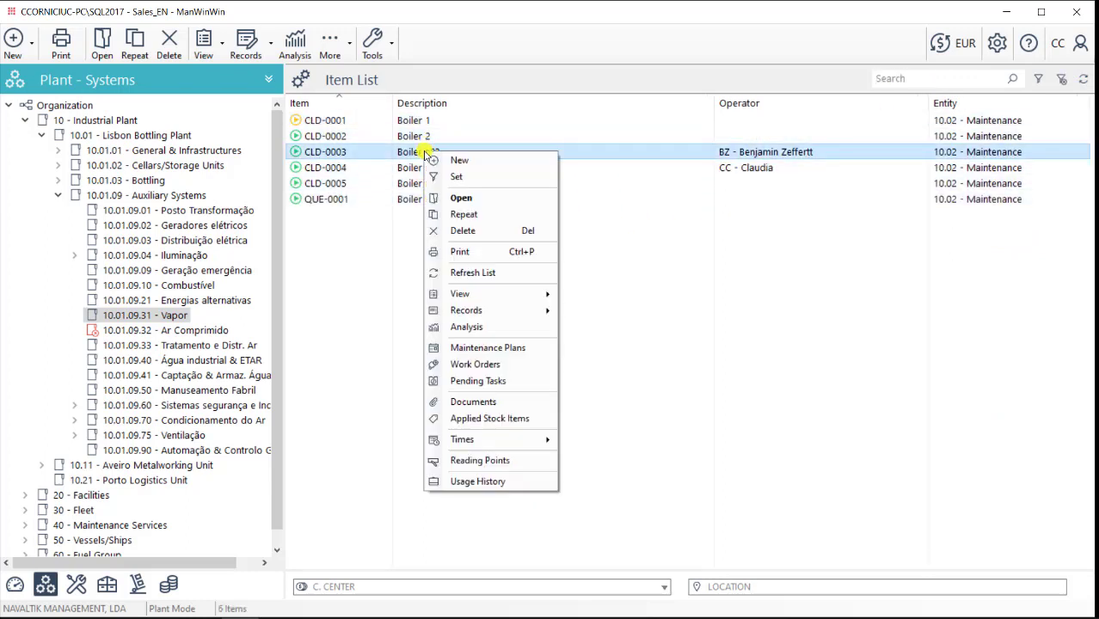
{"action": "left_click", "coordinate": [469, 363]}
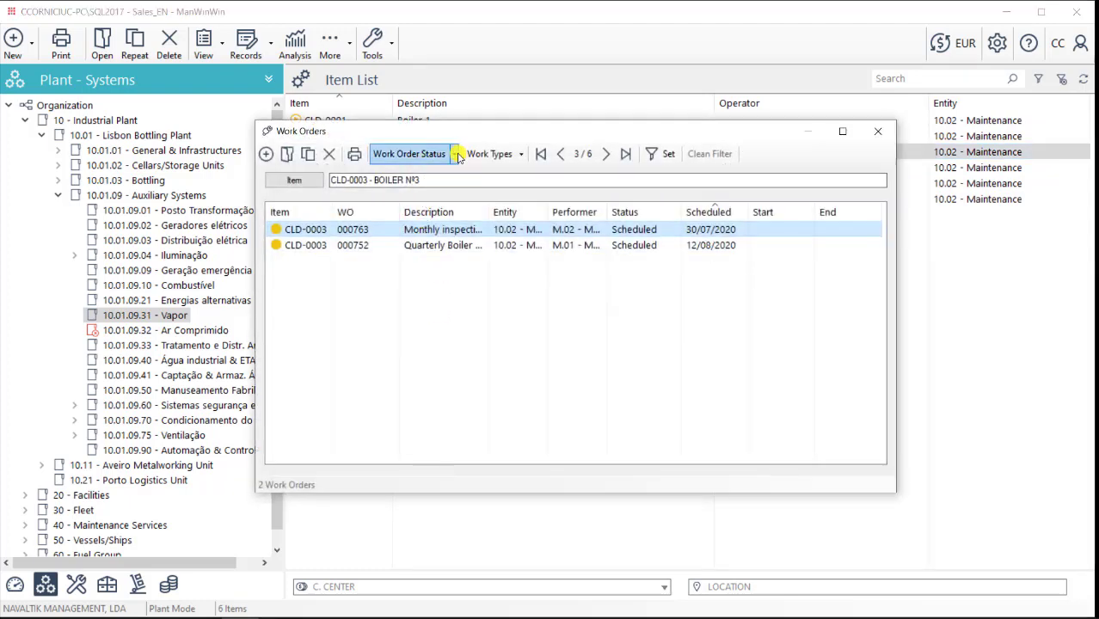
{"action": "left_click", "coordinate": [459, 155]}
{"action": "left_click", "coordinate": [428, 204]}
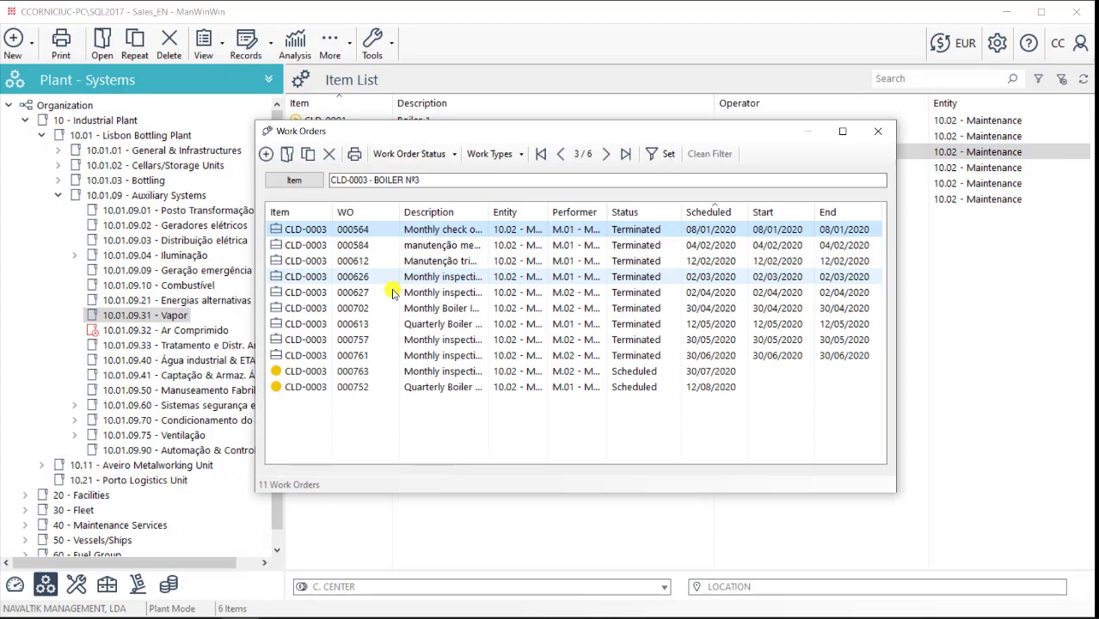
- Check the Report variants available for printing Boiler nº3's work orders, cancel printing and close the work order list
{"action": "left_click", "coordinate": [355, 154]}
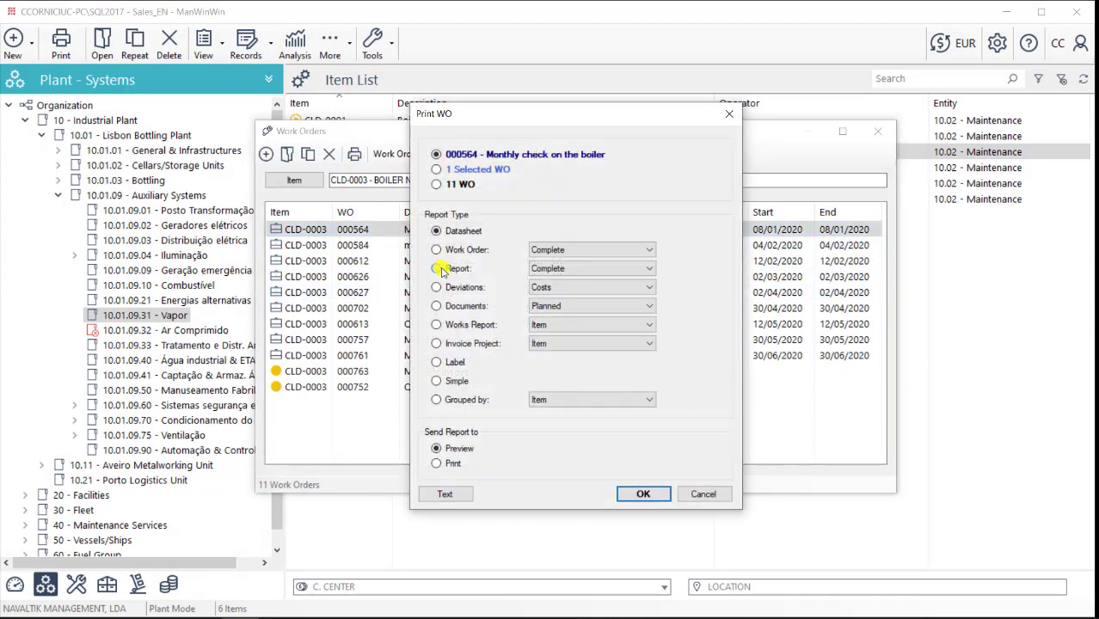
{"action": "left_click", "coordinate": [441, 270]}
{"action": "left_click", "coordinate": [546, 269]}
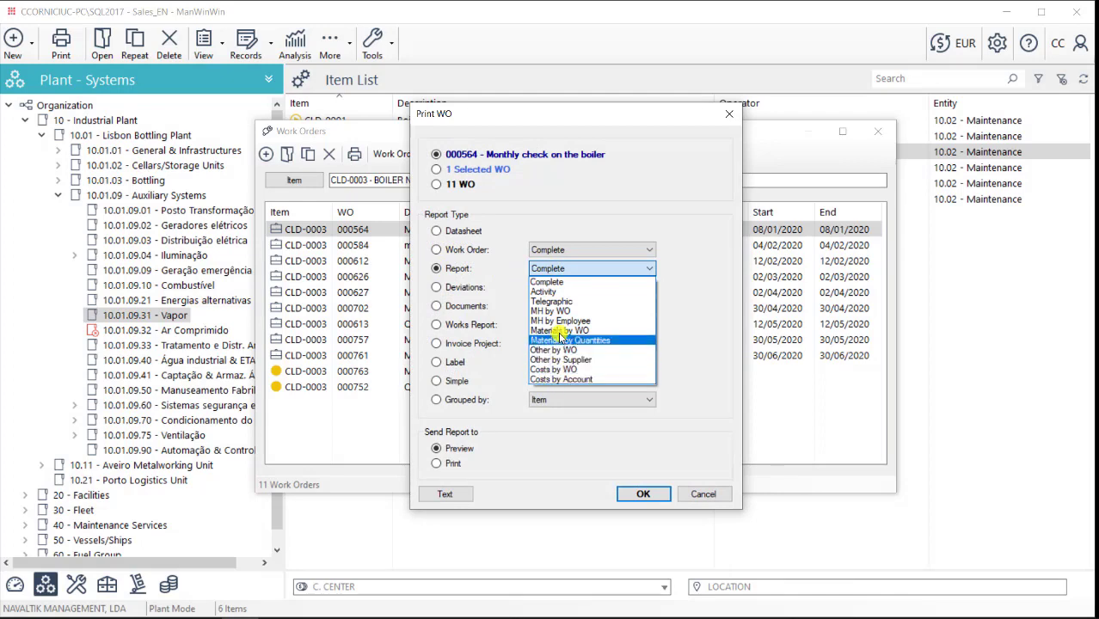
{"action": "left_click", "coordinate": [626, 448]}
{"action": "key", "text": "Escape"}
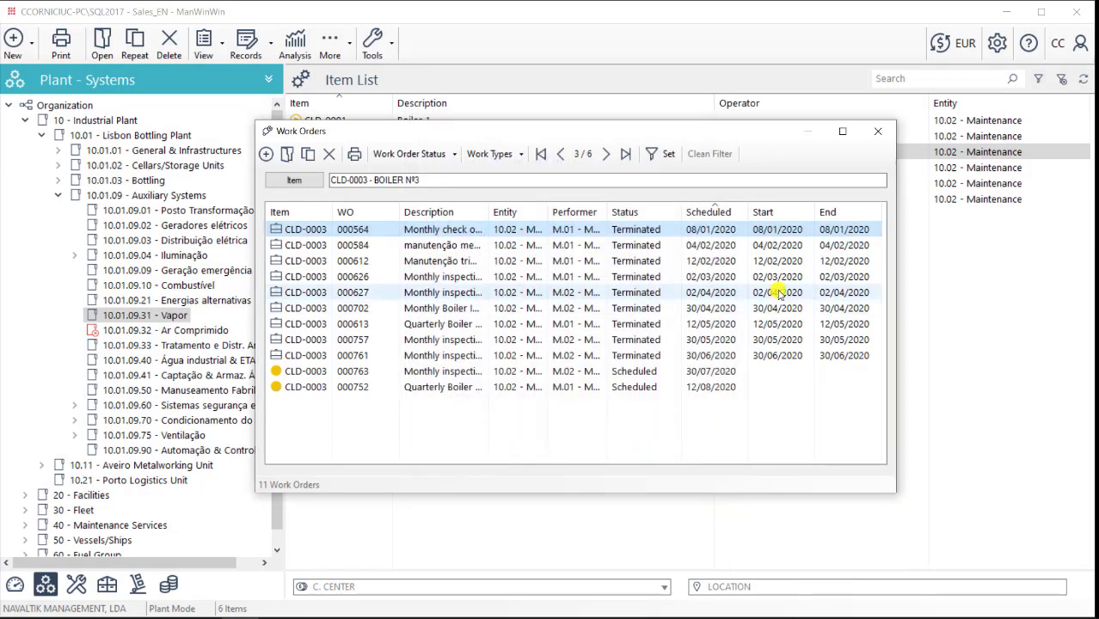
{"action": "key", "text": "Escape"}
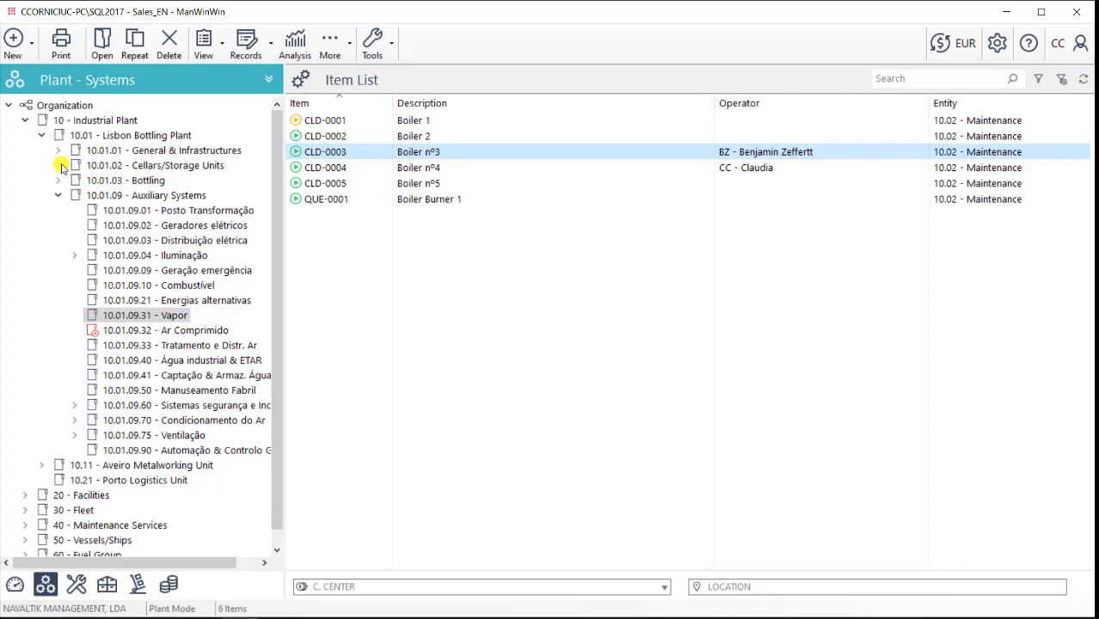
- Open the Analysis of the whole Organization and check the selectable years, keeping 2020
{"action": "right_click", "coordinate": [71, 107]}
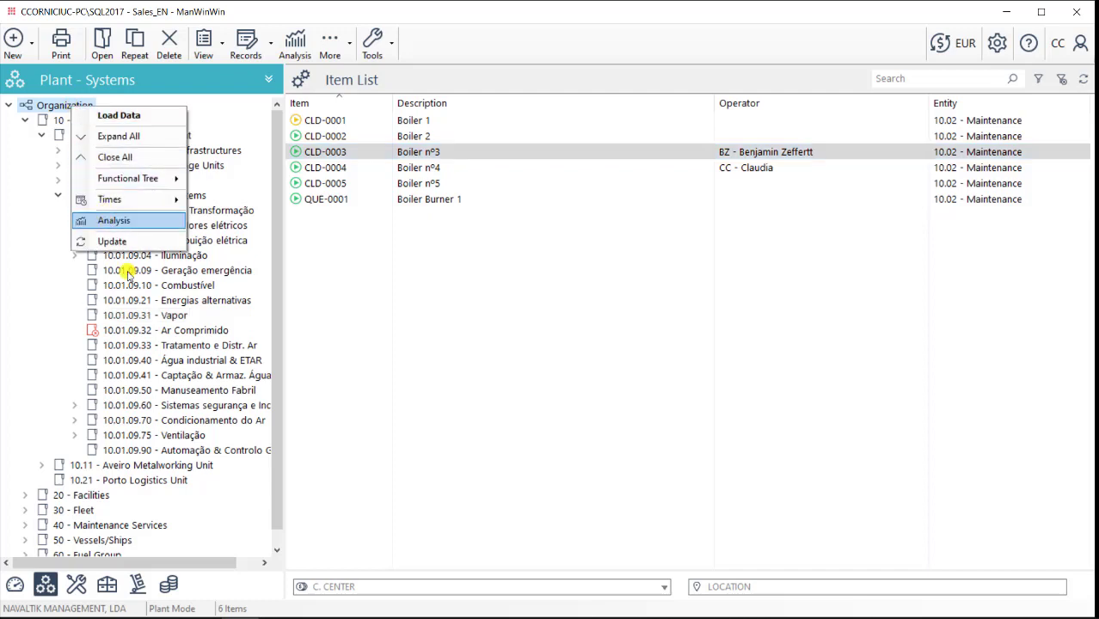
{"action": "right_click", "coordinate": [146, 287]}
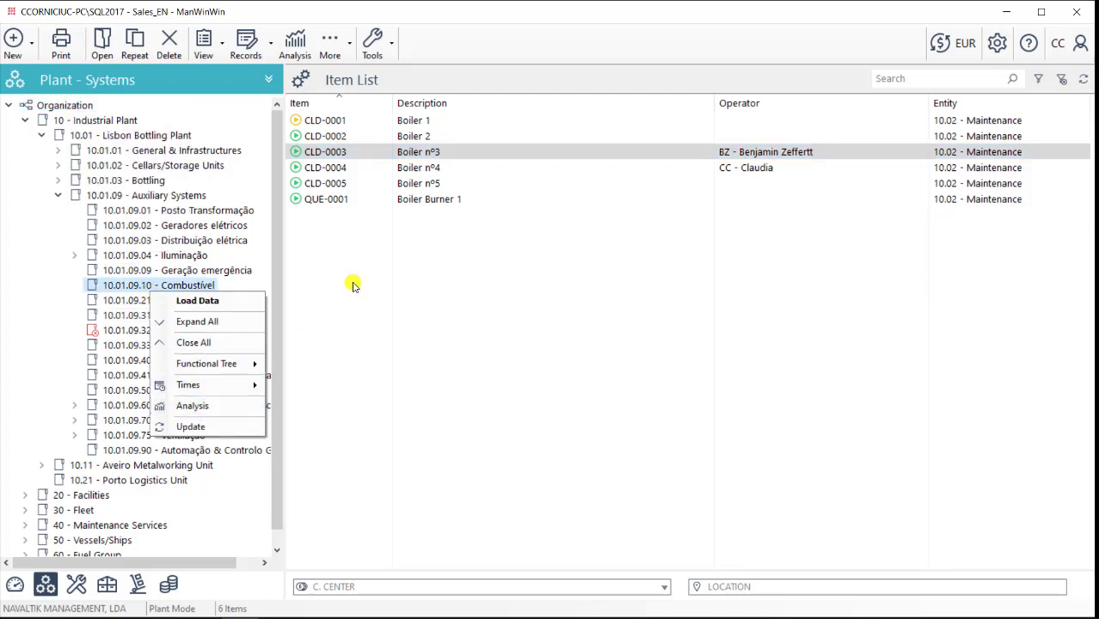
{"action": "right_click", "coordinate": [407, 184]}
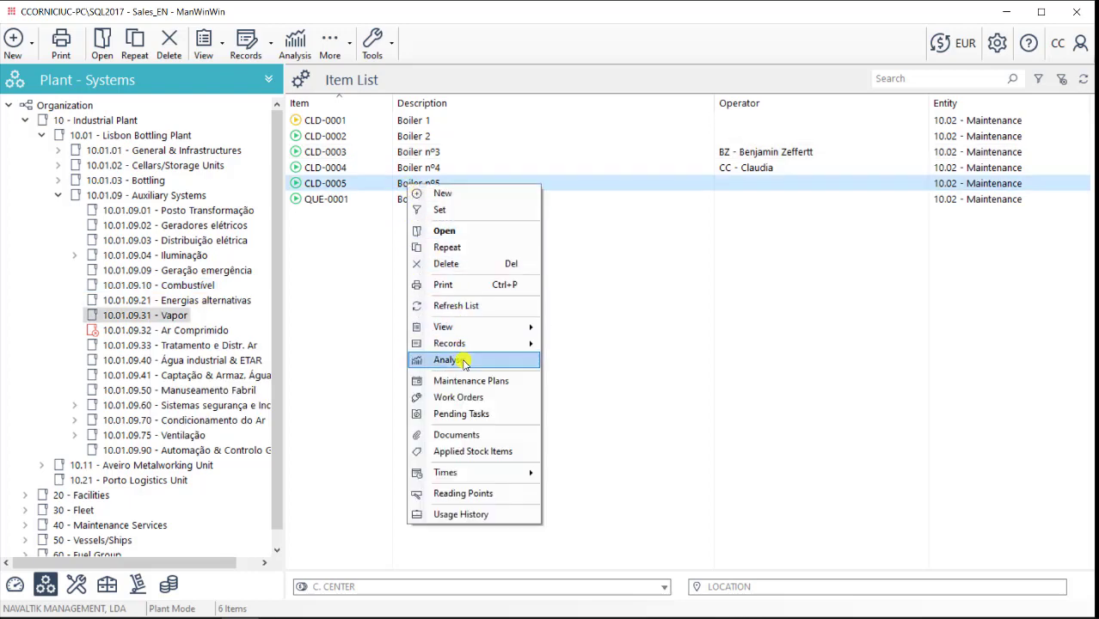
{"action": "right_click", "coordinate": [72, 105]}
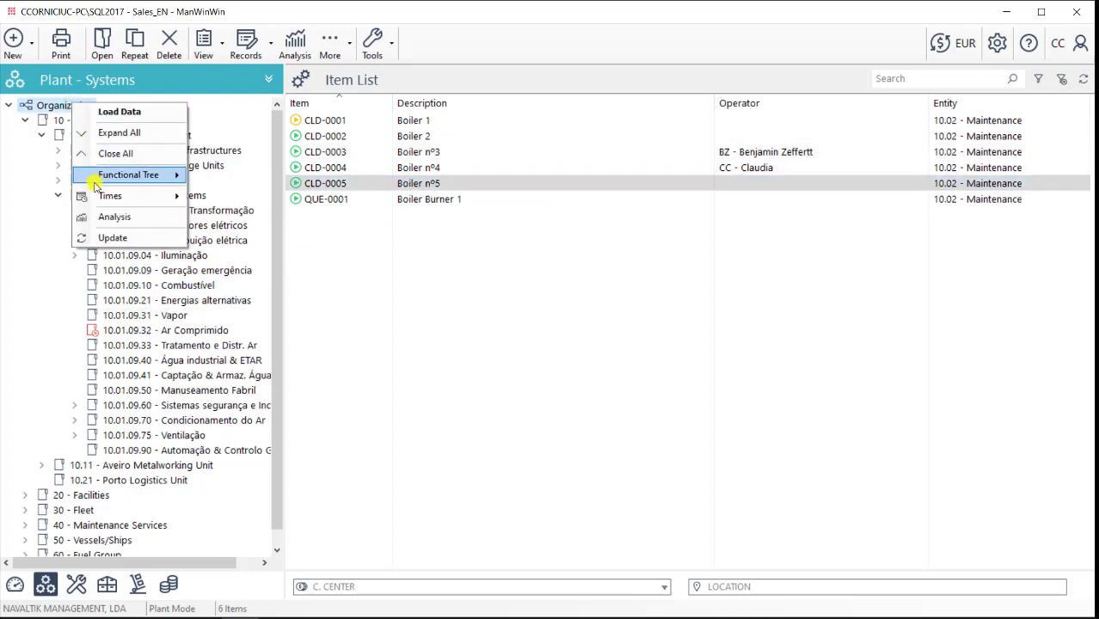
{"action": "left_click", "coordinate": [105, 216]}
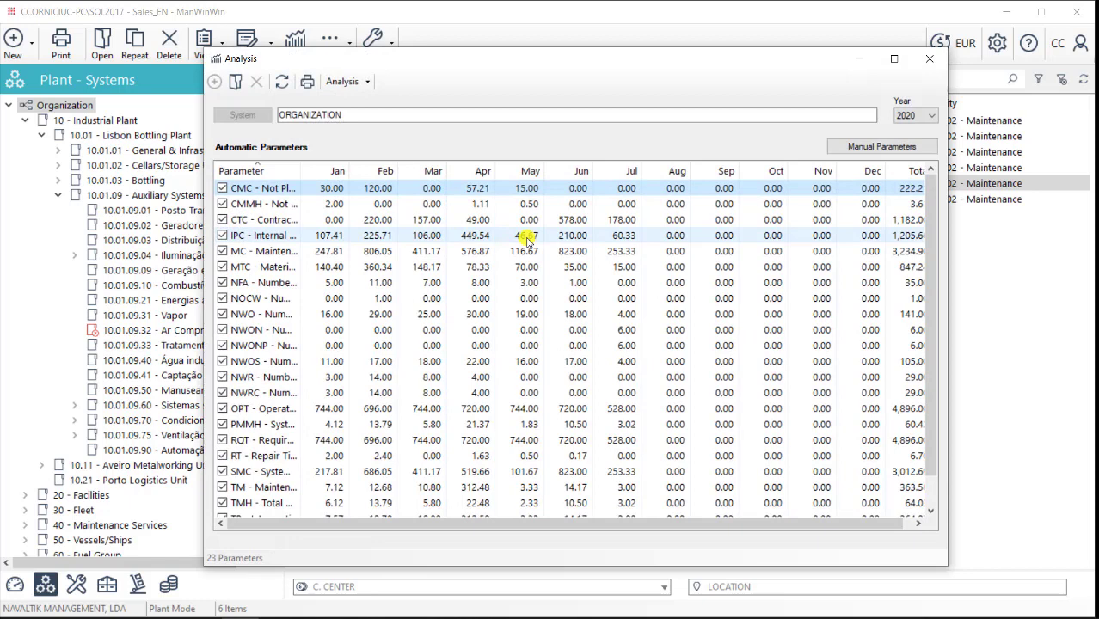
{"action": "left_click", "coordinate": [896, 118]}
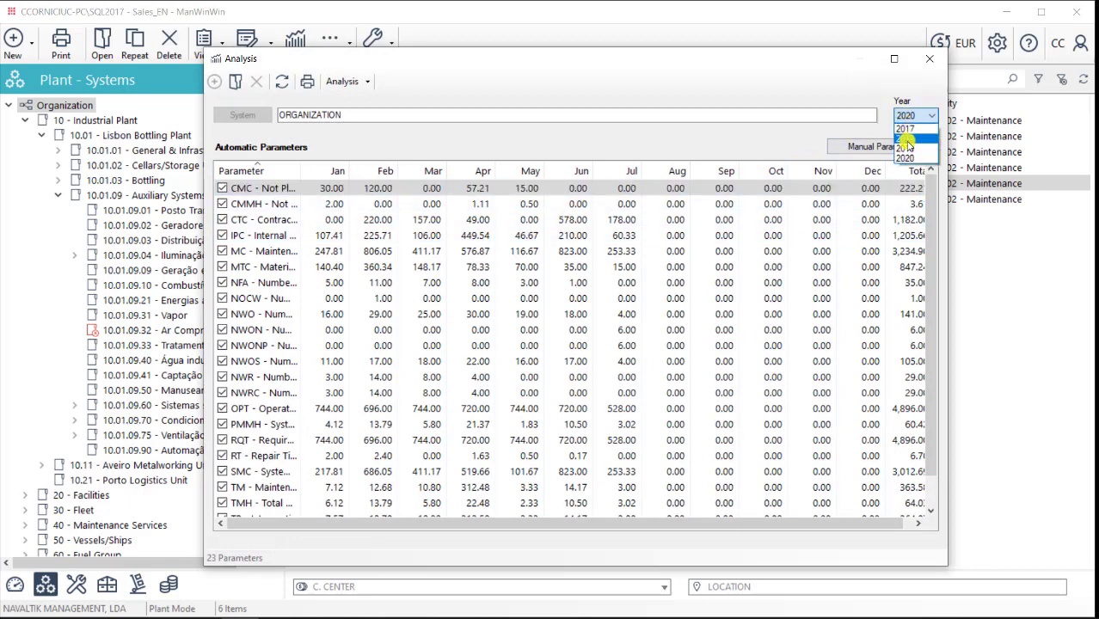
{"action": "left_click", "coordinate": [441, 140]}
- Preview the Organization's Automatic Parameters report and review its cost chart and table in EUR
{"action": "left_click", "coordinate": [307, 81]}
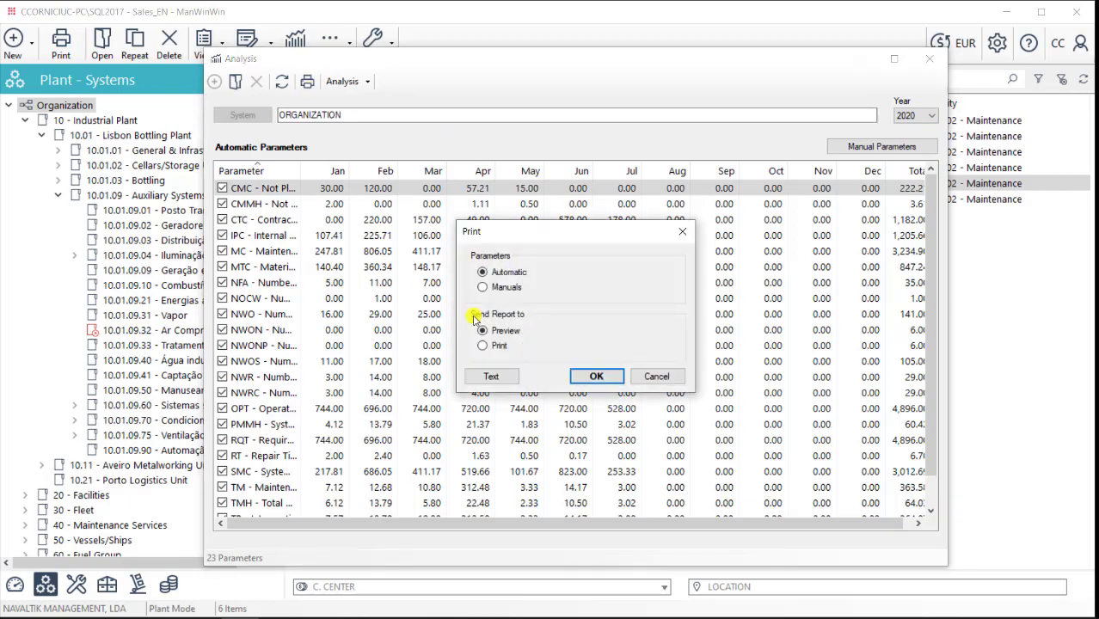
{"action": "left_click", "coordinate": [598, 379]}
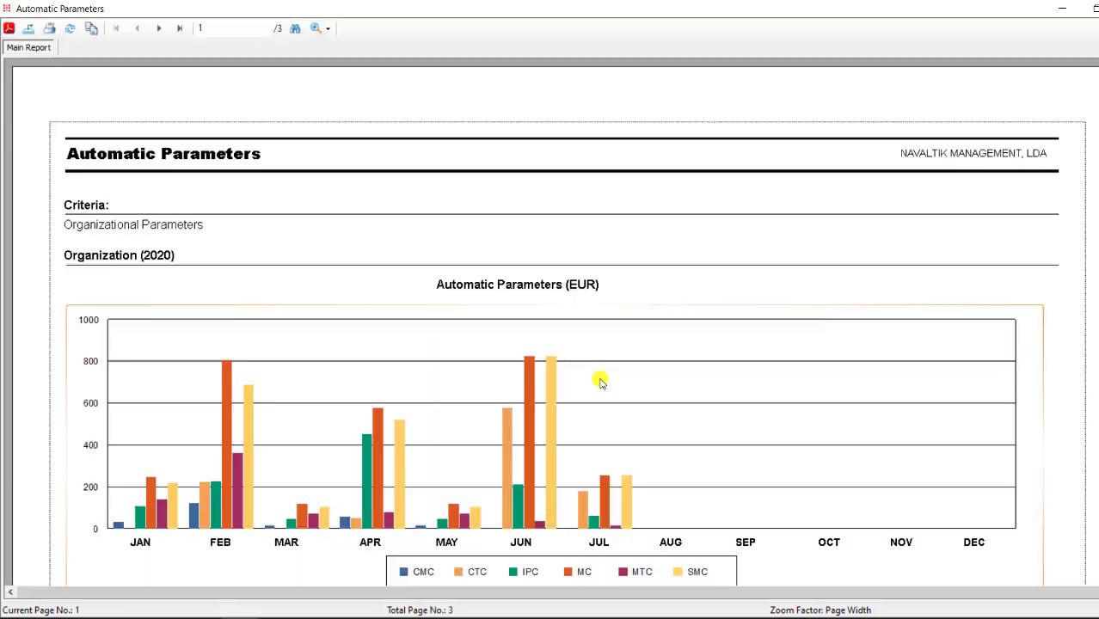
{"action": "scroll", "coordinate": [348, 247], "scroll_direction": "down", "scroll_amount": 2}
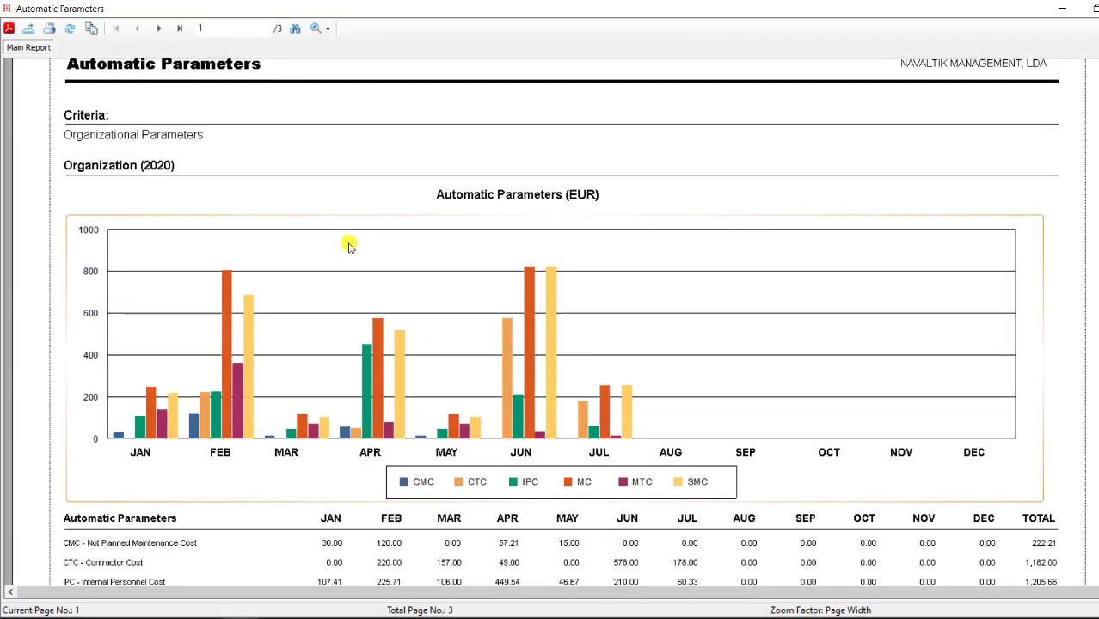
{"action": "scroll", "coordinate": [348, 247], "scroll_direction": "down", "scroll_amount": 2}
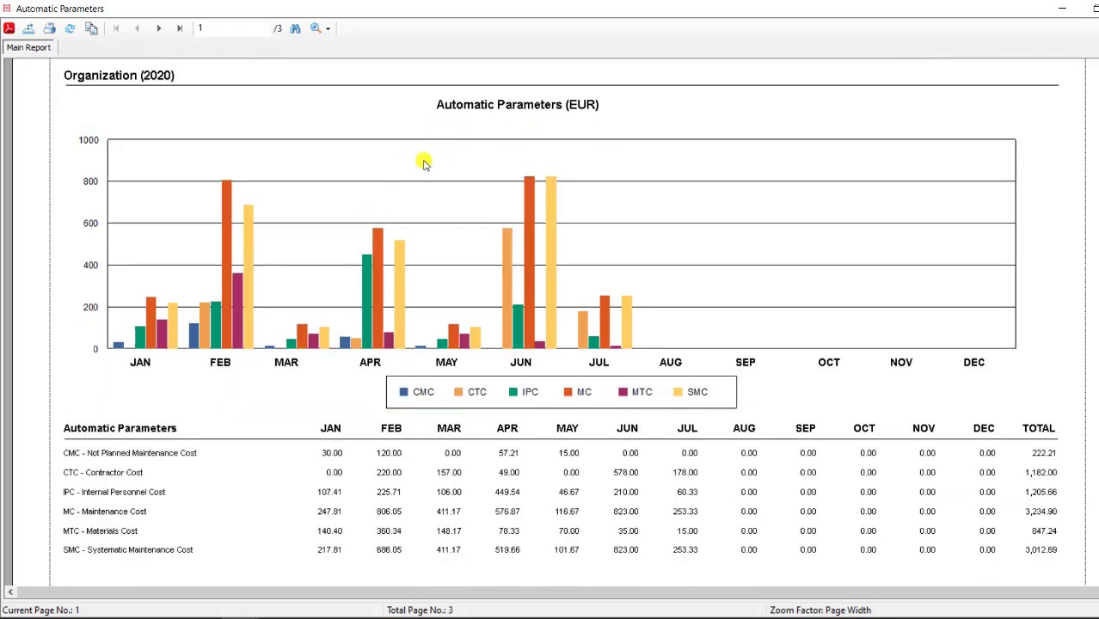
{"action": "scroll", "coordinate": [86, 382], "scroll_direction": "down", "scroll_amount": 2}
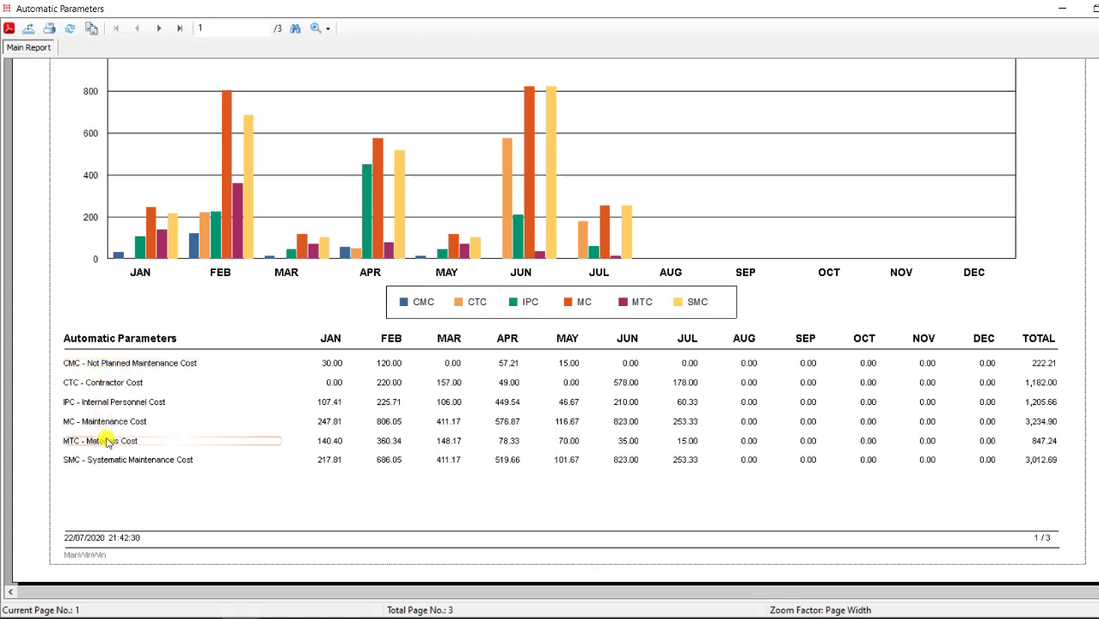
- Review the hours chart and table on page 2 of the Automatic Parameters report
{"action": "left_click", "coordinate": [158, 27]}
{"action": "scroll", "coordinate": [142, 208], "scroll_direction": "down", "scroll_amount": 2}
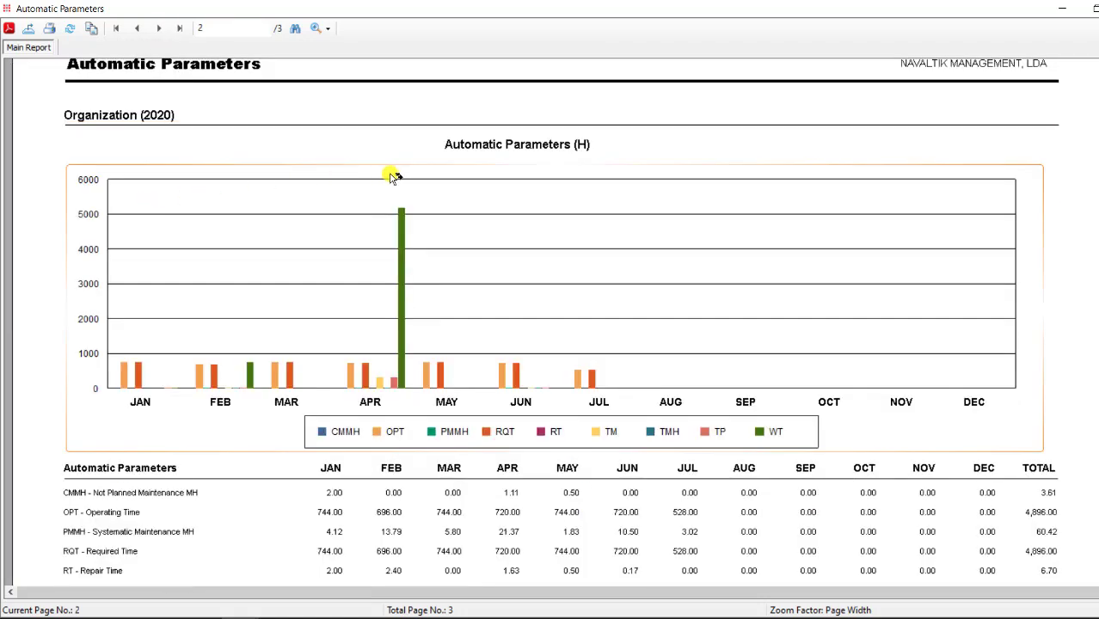
{"action": "scroll", "coordinate": [616, 166], "scroll_direction": "down", "scroll_amount": 2}
{"action": "scroll", "coordinate": [616, 166], "scroll_direction": "down", "scroll_amount": 2}
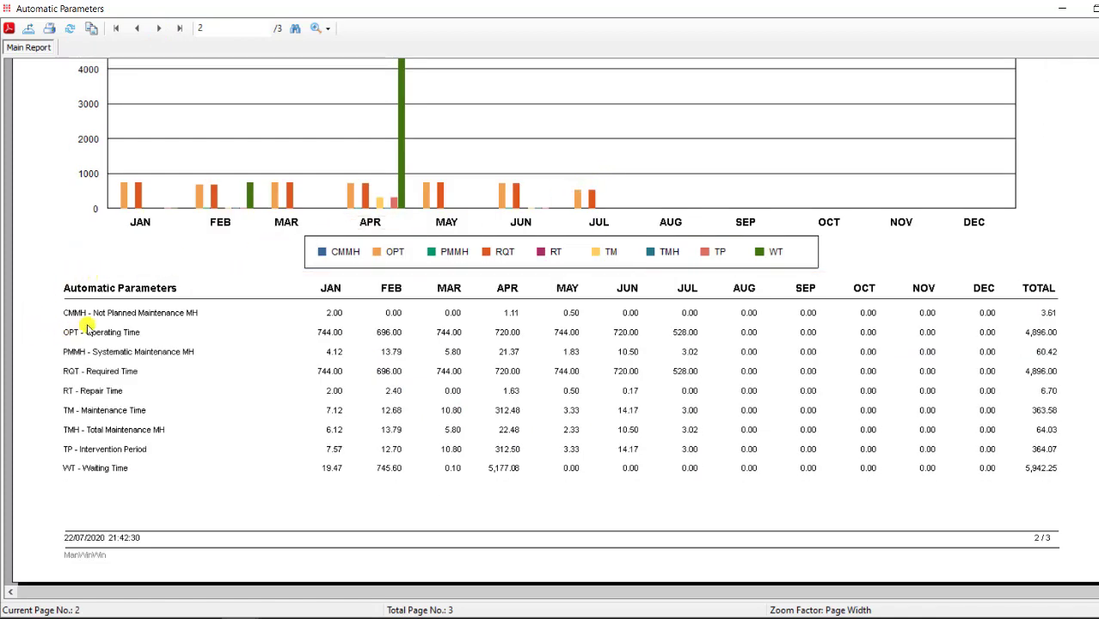
{"action": "left_click", "coordinate": [148, 314]}
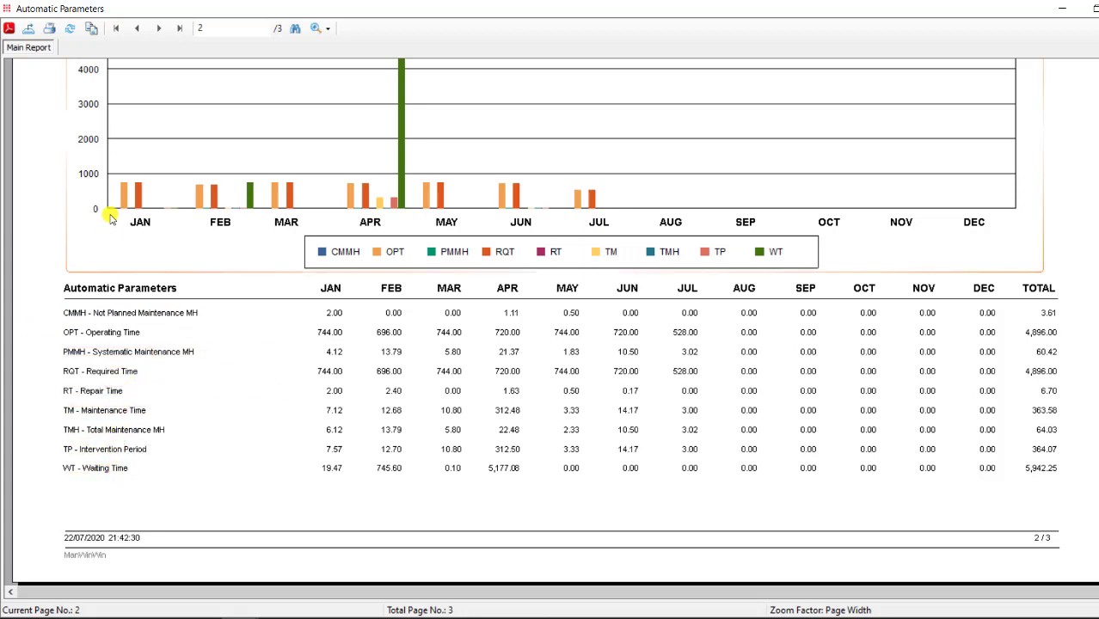
- Review the work order and request quantities on page 3 of the report, and close it together with the Analysis
{"action": "left_click", "coordinate": [158, 28]}
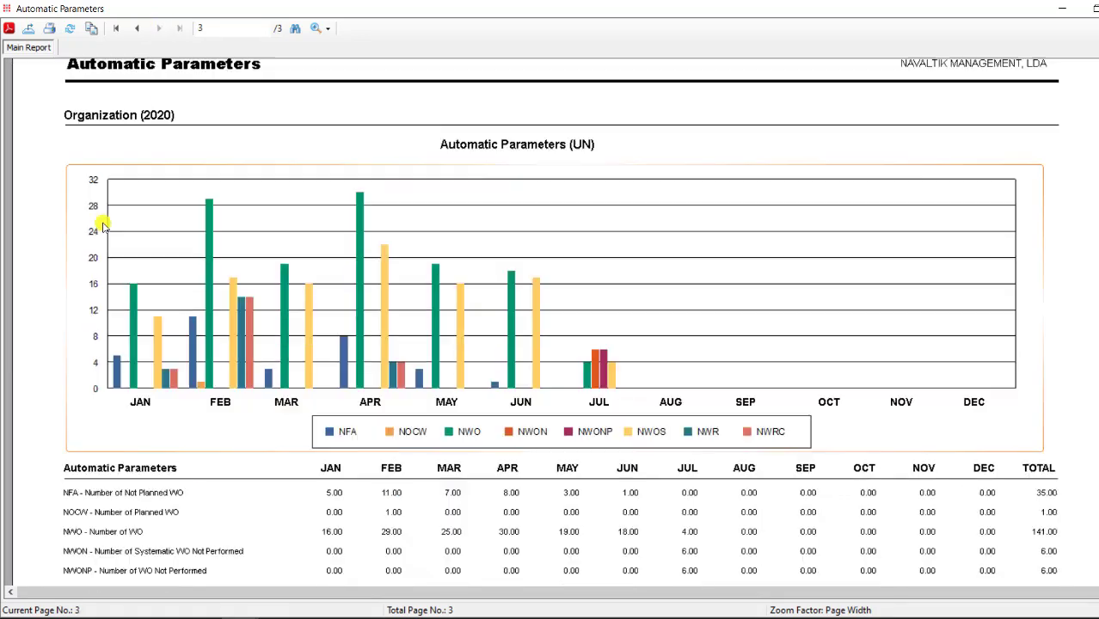
{"action": "scroll", "coordinate": [99, 217], "scroll_direction": "down", "scroll_amount": 3}
{"action": "scroll", "coordinate": [105, 231], "scroll_direction": "down", "scroll_amount": 2}
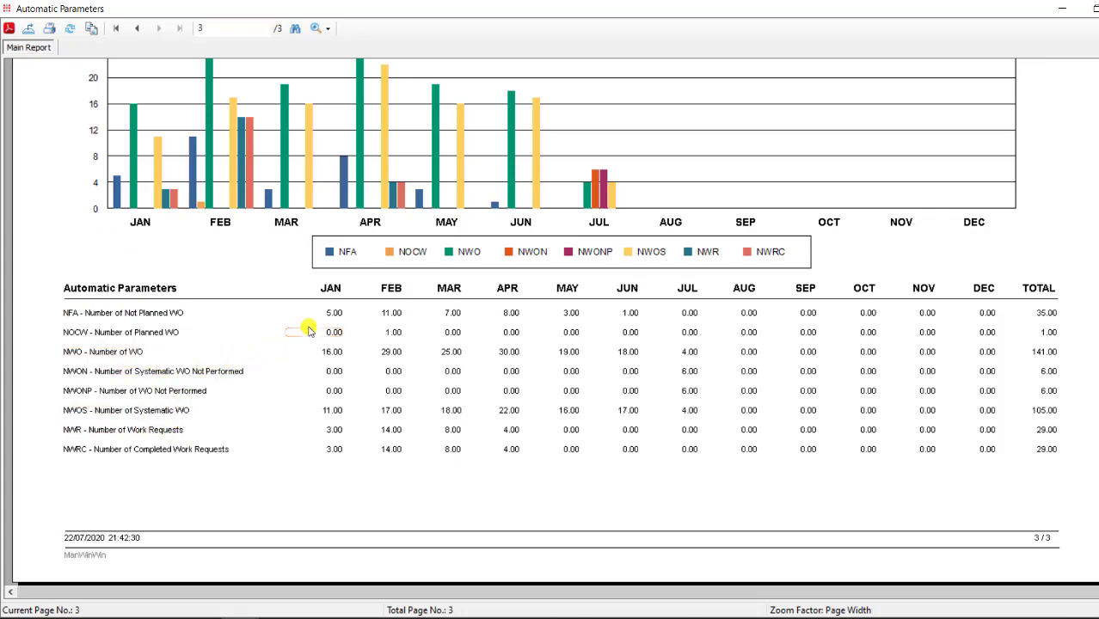
{"action": "scroll", "coordinate": [296, 327], "scroll_direction": "up", "scroll_amount": 5}
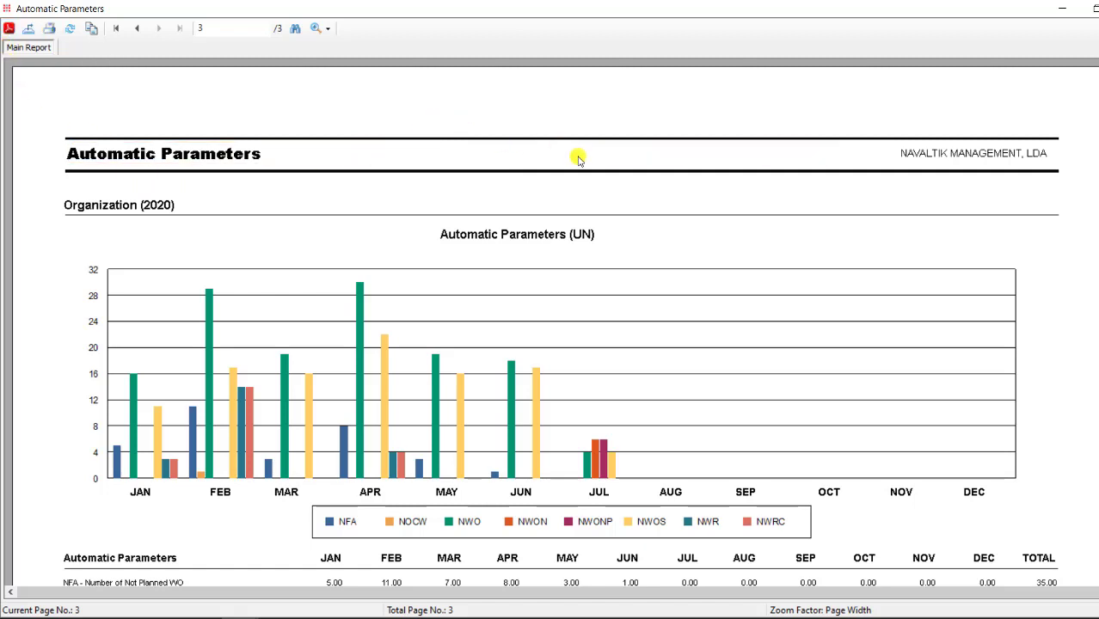
{"action": "key", "text": "alt+F4"}
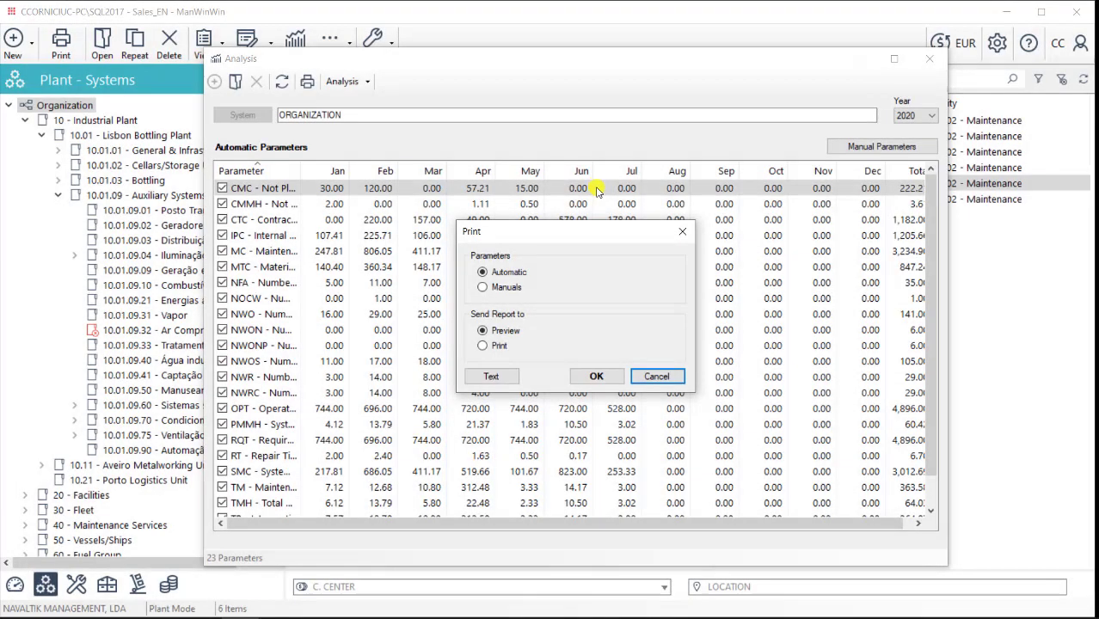
{"action": "left_click", "coordinate": [657, 377]}
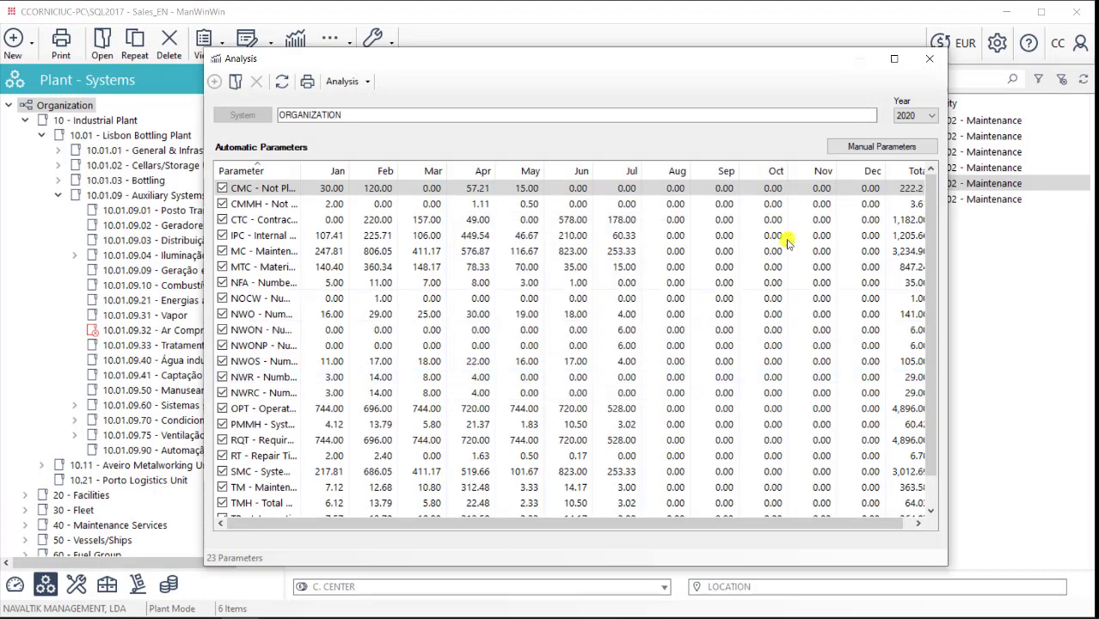
{"action": "left_click", "coordinate": [929, 59]}
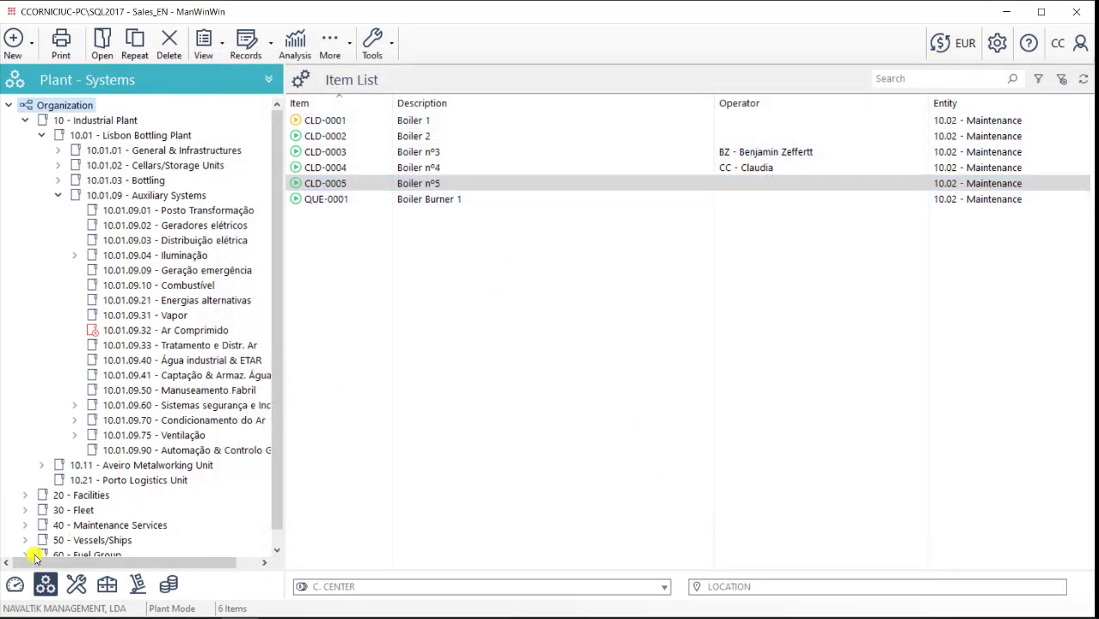
- Open the Dashboard and review its plant state, maintenance cost, work order and stock value indicators
{"action": "left_click", "coordinate": [14, 585]}
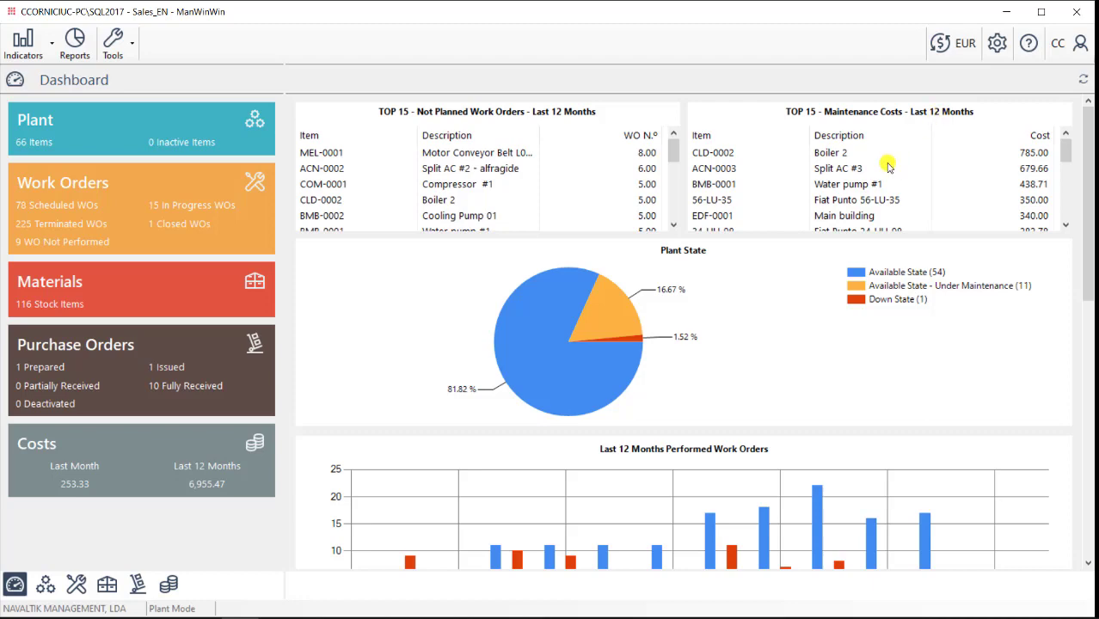
{"action": "scroll", "coordinate": [860, 198], "scroll_direction": "down", "scroll_amount": 3}
{"action": "scroll", "coordinate": [816, 308], "scroll_direction": "down", "scroll_amount": 2}
{"action": "scroll", "coordinate": [804, 284], "scroll_direction": "up", "scroll_amount": 1}
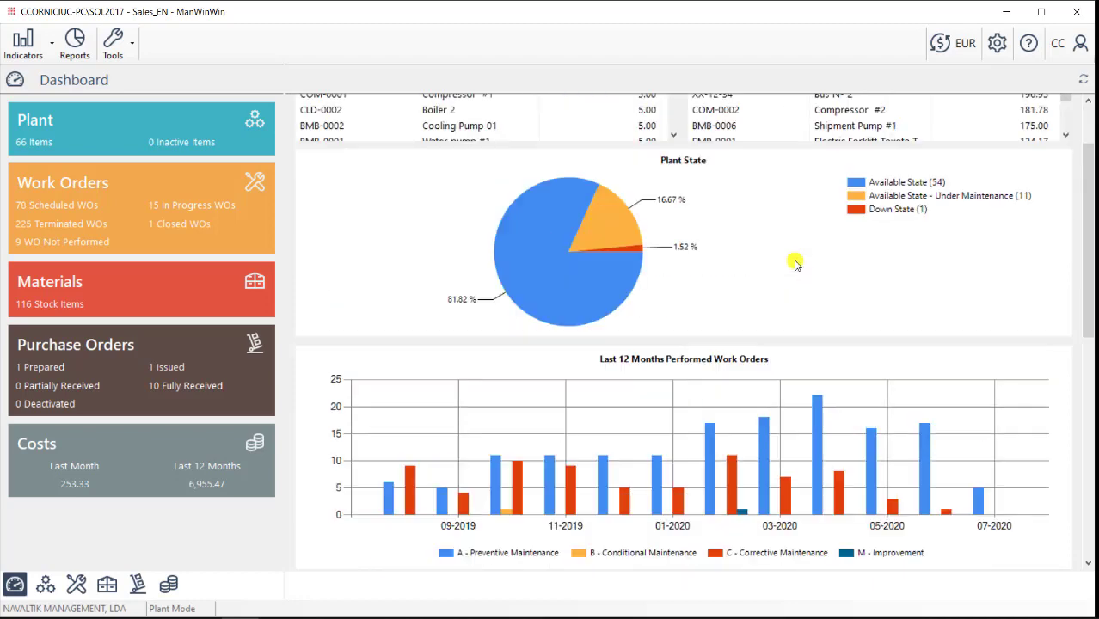
{"action": "scroll", "coordinate": [468, 369], "scroll_direction": "down", "scroll_amount": 2}
{"action": "scroll", "coordinate": [790, 301], "scroll_direction": "down", "scroll_amount": 4}
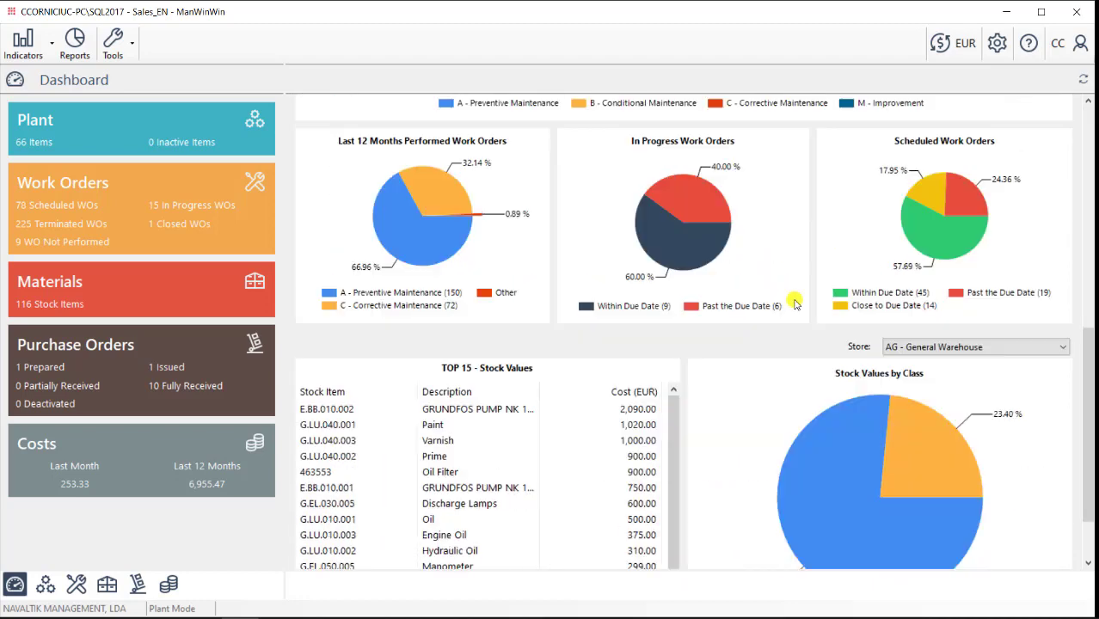
- Check the stores that can be selected for the dashboard's stock value figures
{"action": "left_click", "coordinate": [895, 264]}
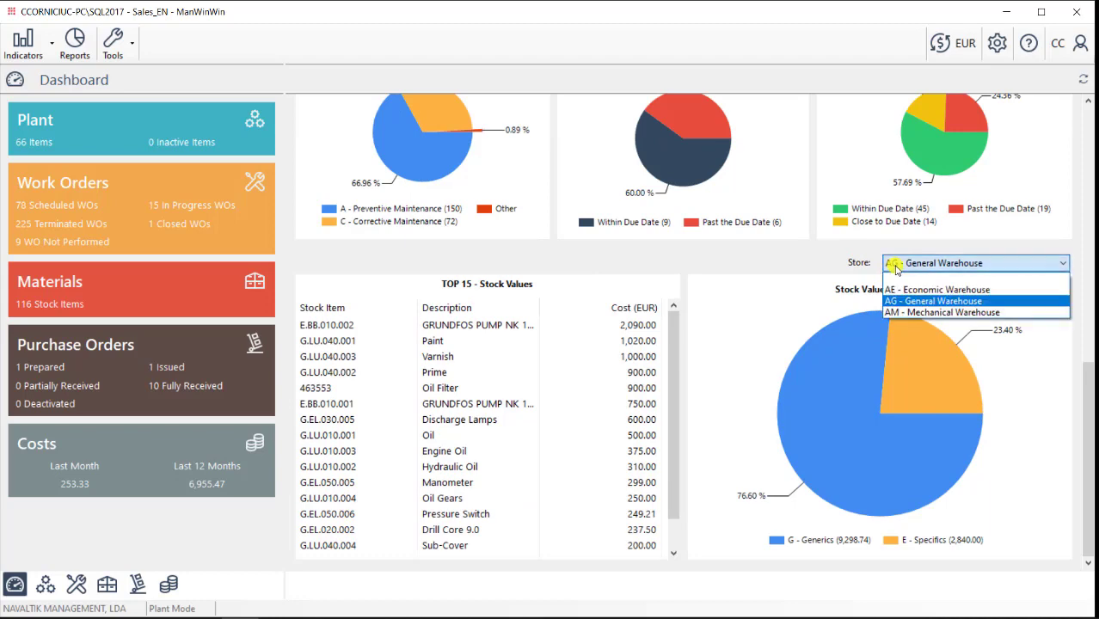
{"action": "left_click", "coordinate": [895, 309]}
{"action": "scroll", "coordinate": [411, 298], "scroll_direction": "up", "scroll_amount": 7}
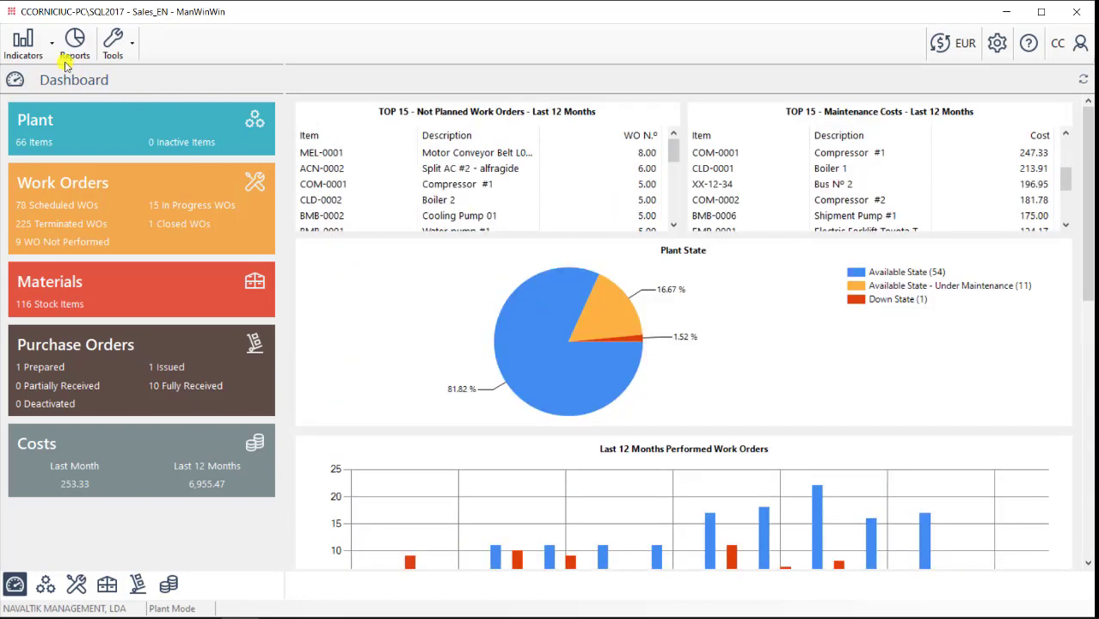
- Open the MTTR technical indicator (Mean time to repair) and inspect its formula in the Formula Editor without changing it
{"action": "left_click", "coordinate": [37, 49]}
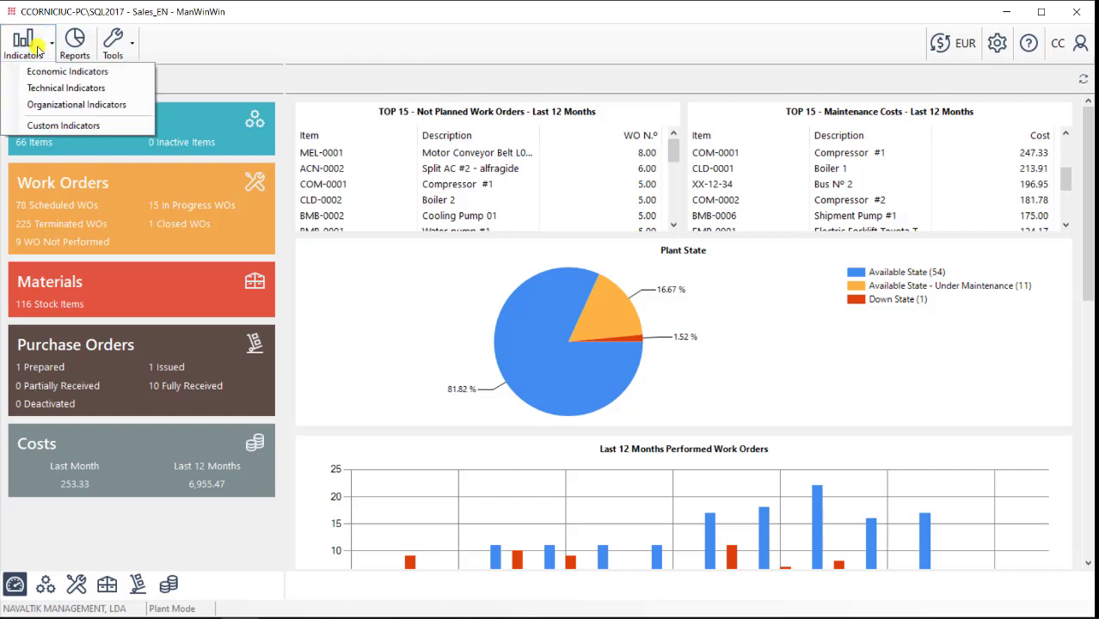
{"action": "left_click", "coordinate": [52, 91]}
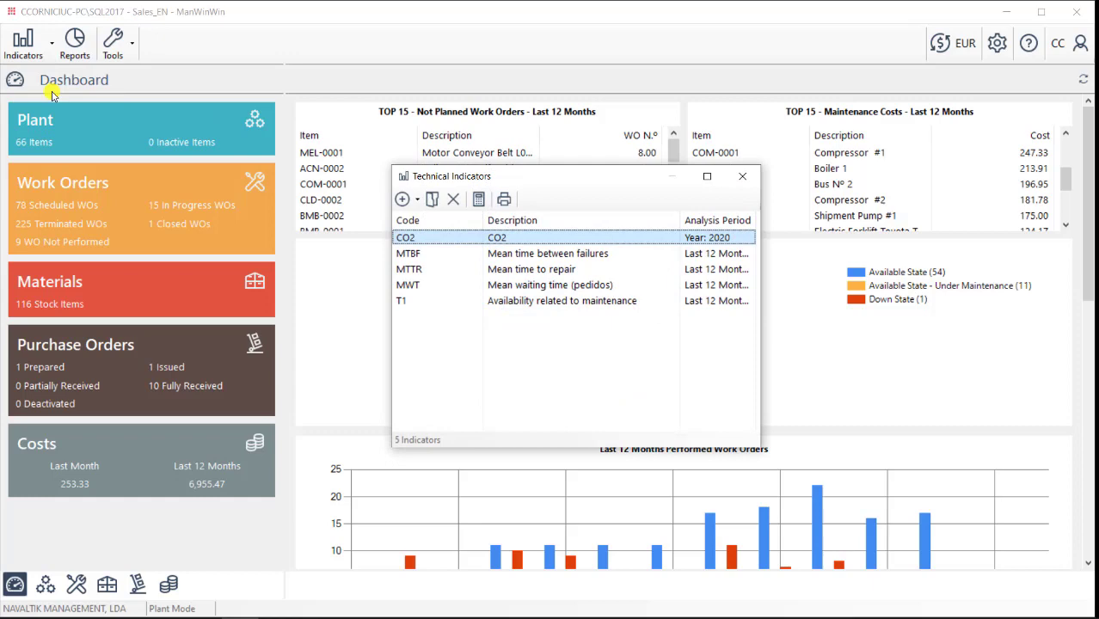
{"action": "double_click", "coordinate": [545, 270]}
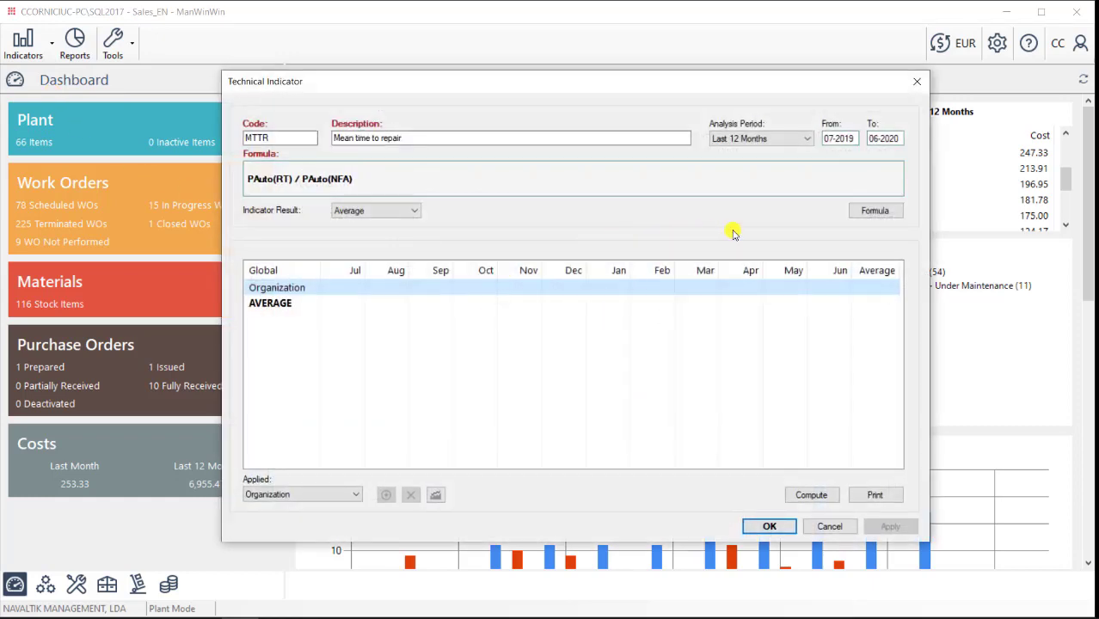
{"action": "left_click", "coordinate": [866, 213]}
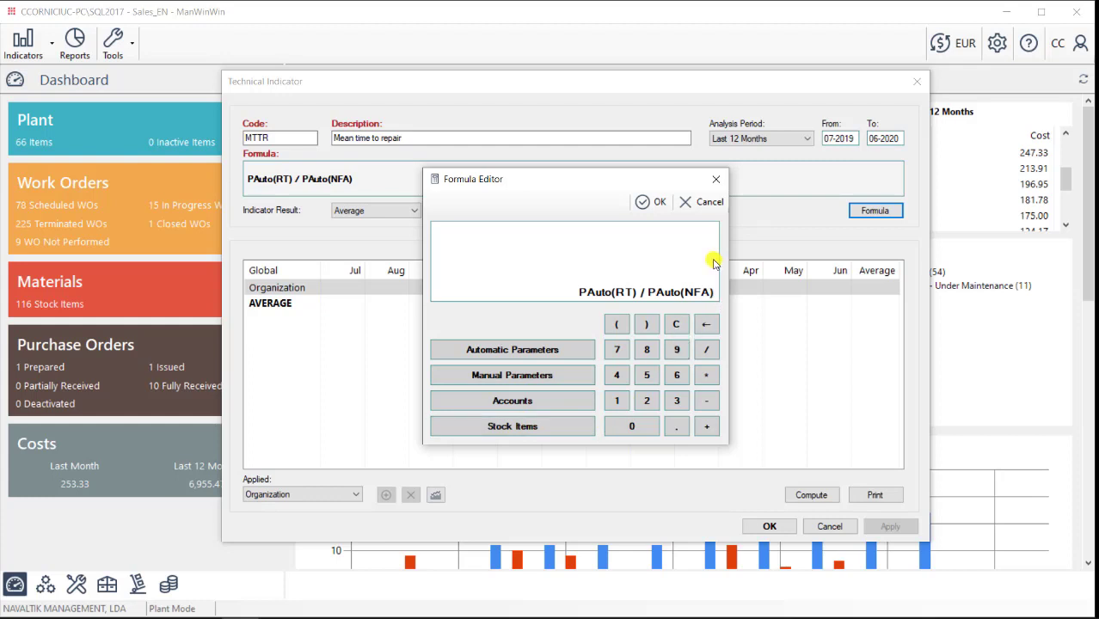
{"action": "left_click", "coordinate": [707, 201]}
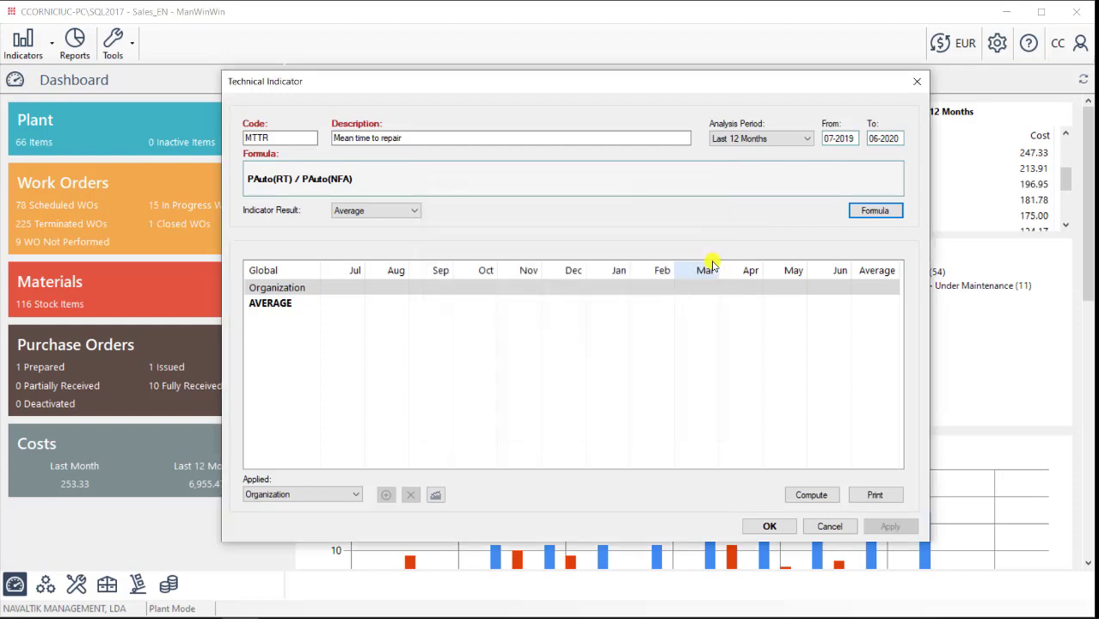
- Compute the MTTR indicator for the organization, check its application levels and print options, and close the technical indicators
{"action": "left_click", "coordinate": [813, 496]}
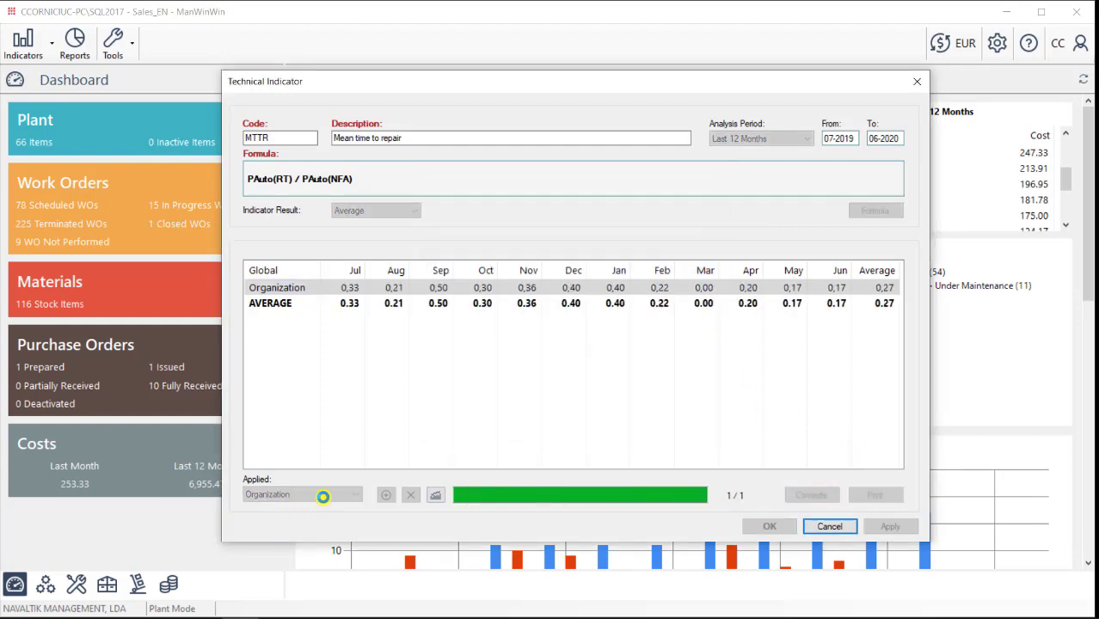
{"action": "left_click", "coordinate": [315, 494]}
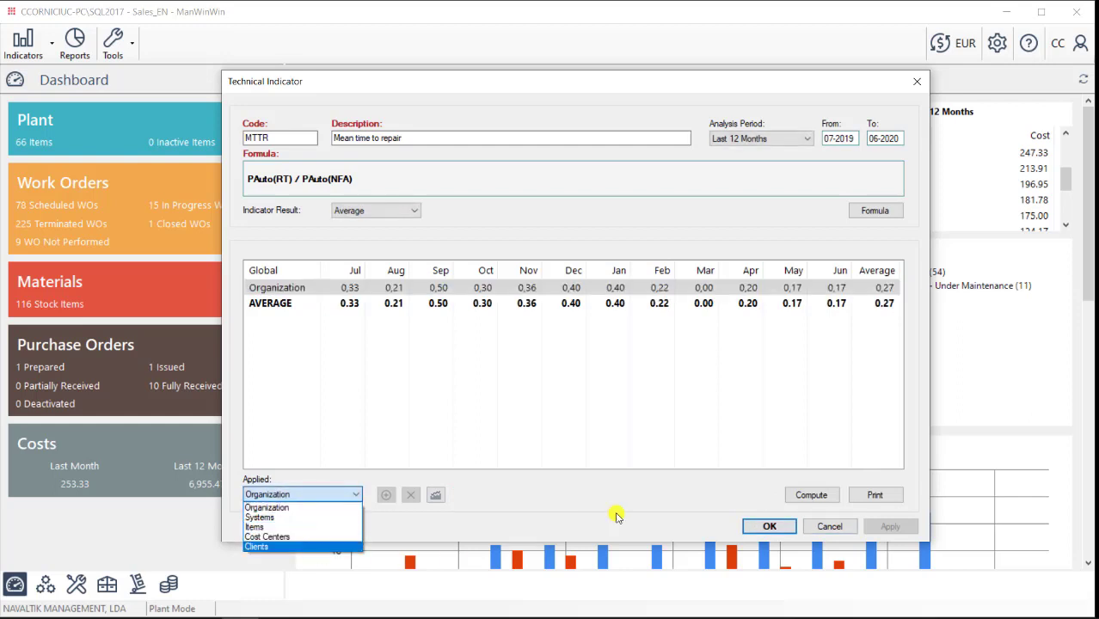
{"action": "left_click", "coordinate": [654, 494]}
{"action": "left_click", "coordinate": [875, 494]}
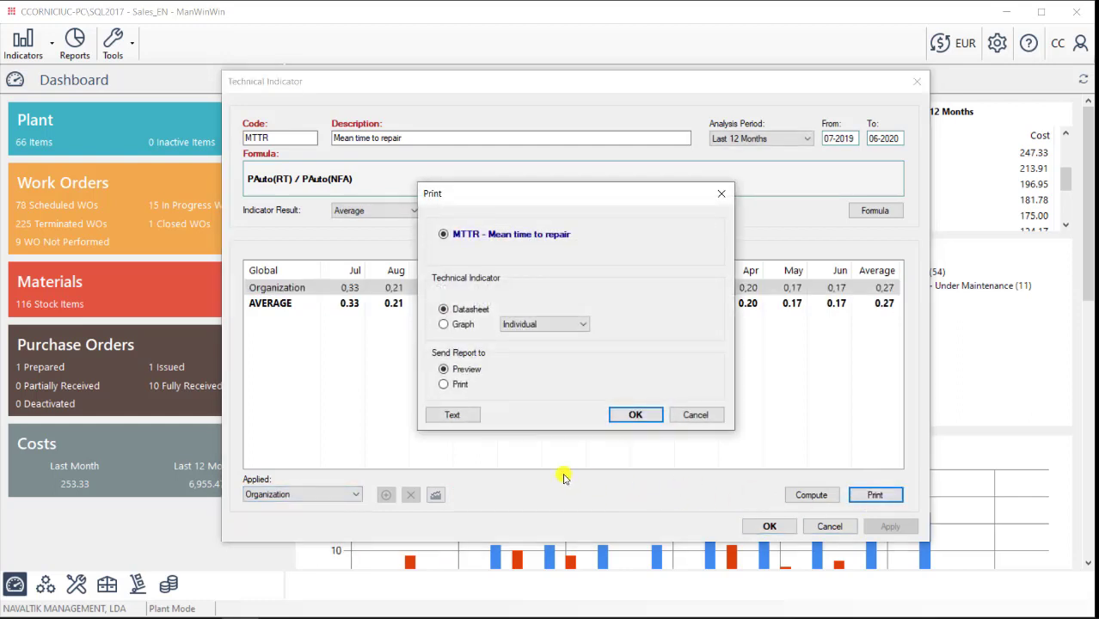
{"action": "left_click", "coordinate": [695, 416]}
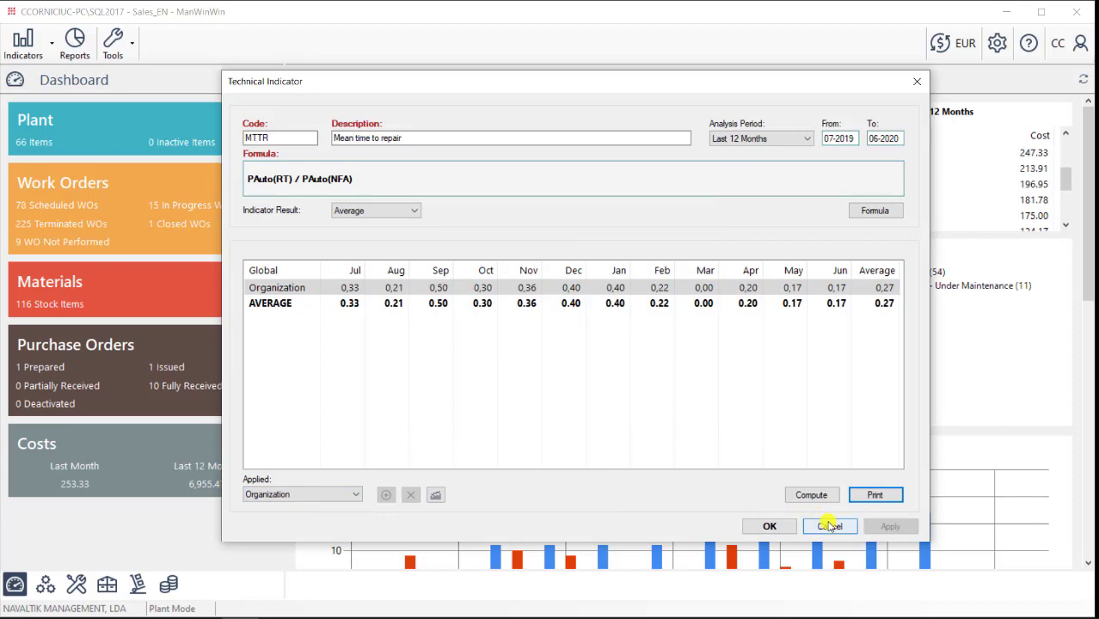
{"action": "left_click", "coordinate": [830, 525]}
{"action": "key", "text": "Escape"}
{"action": "scroll", "coordinate": [645, 426], "scroll_direction": "down", "scroll_amount": 5}
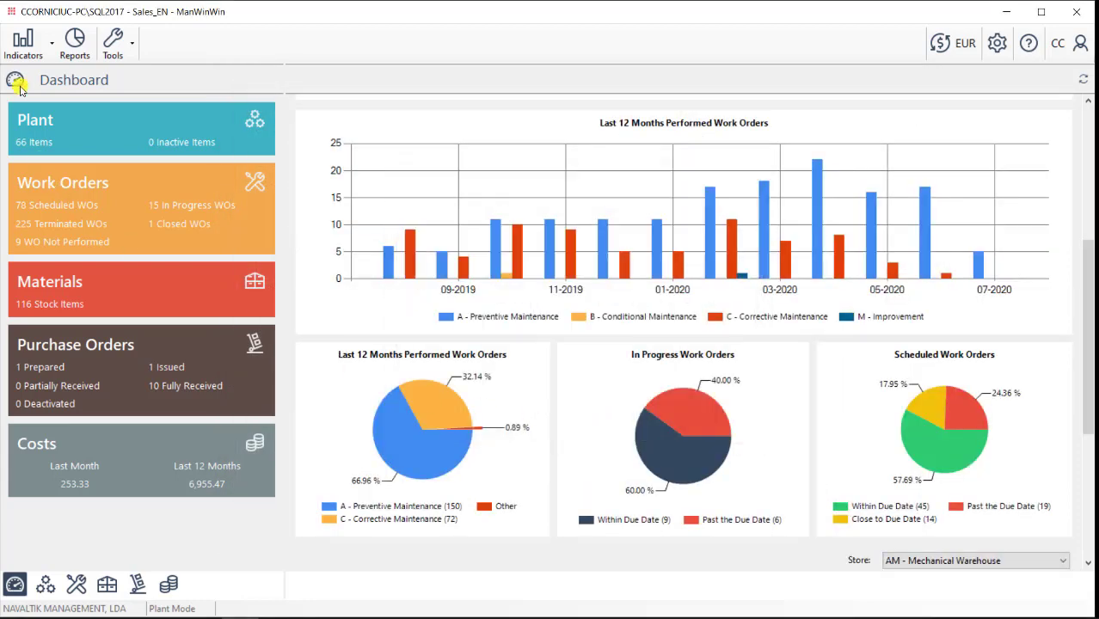
- Start a Works Report and set its date filter from 01/01/2020 to 22/07/2020
{"action": "left_click", "coordinate": [74, 39]}
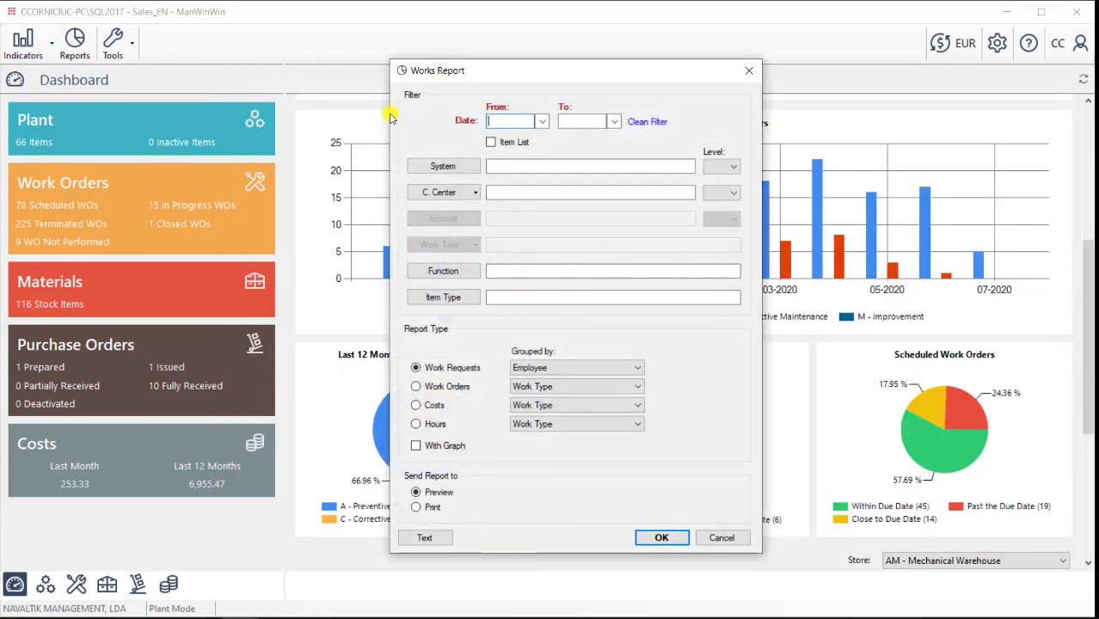
{"action": "left_click", "coordinate": [542, 122]}
{"action": "left_click", "coordinate": [478, 141]}
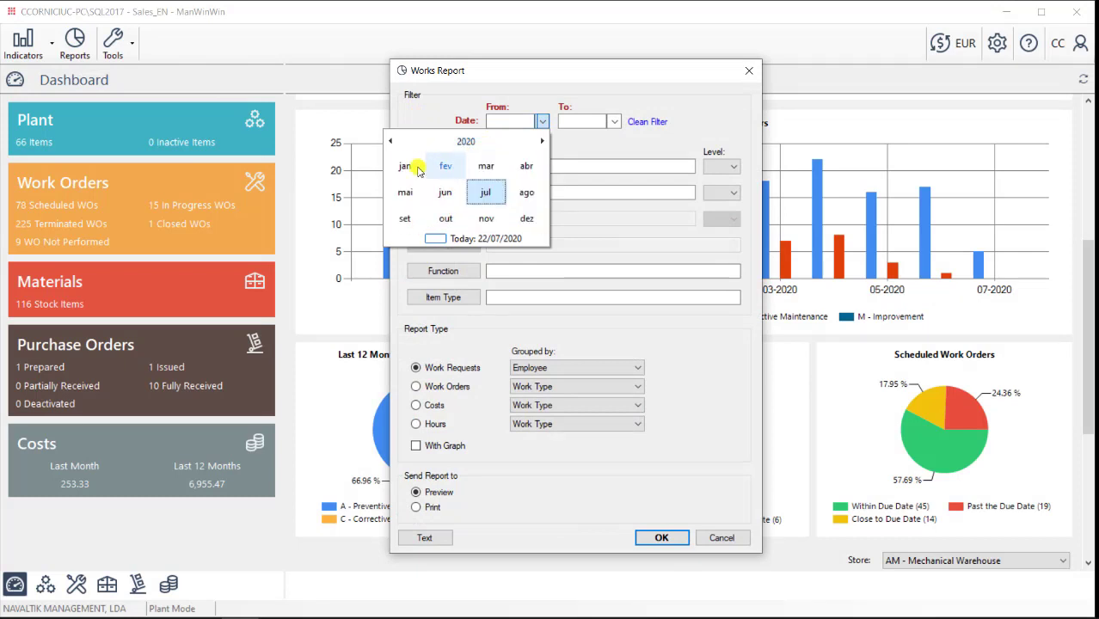
{"action": "left_click", "coordinate": [418, 166]}
{"action": "left_click", "coordinate": [442, 172]}
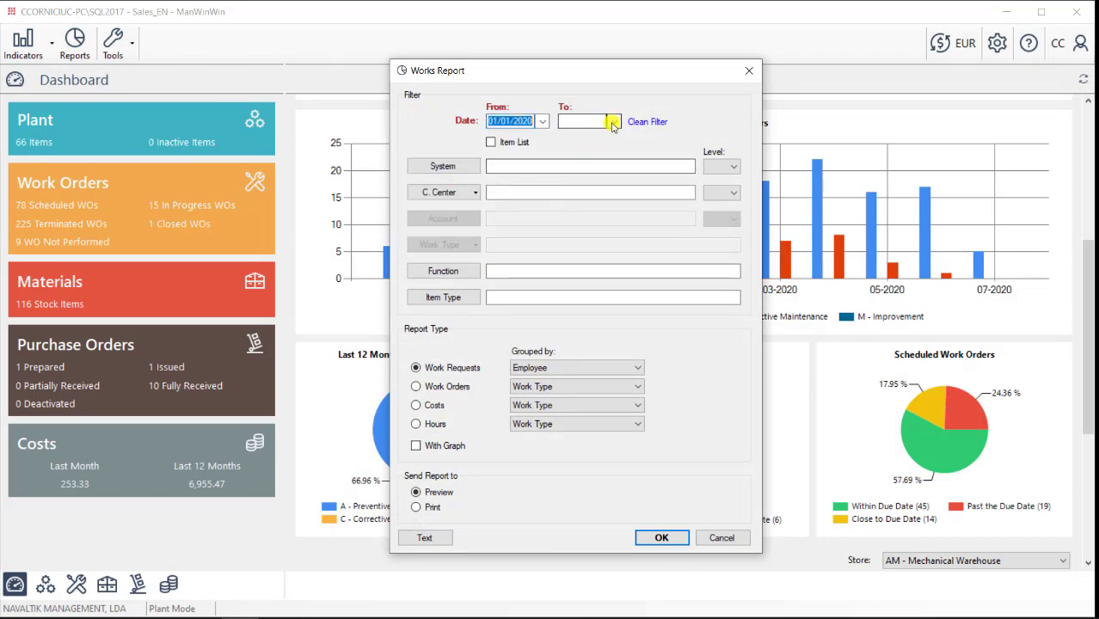
{"action": "left_click", "coordinate": [614, 121]}
{"action": "left_click", "coordinate": [580, 241]}
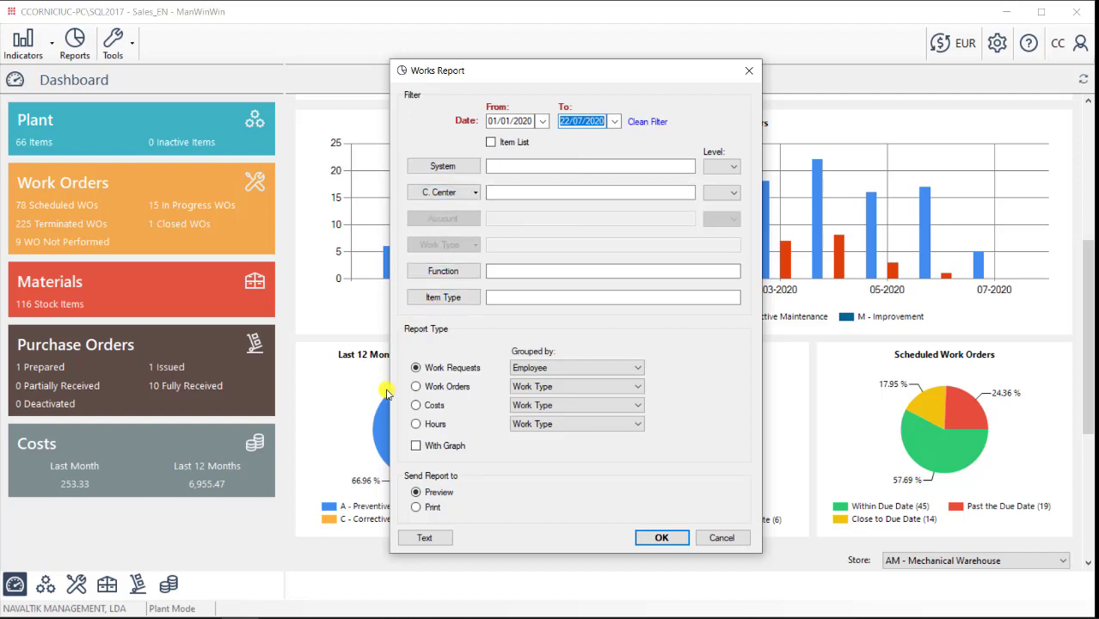
- Preview the Work Orders report grouped by work type, with the graph included
{"action": "left_click", "coordinate": [416, 446]}
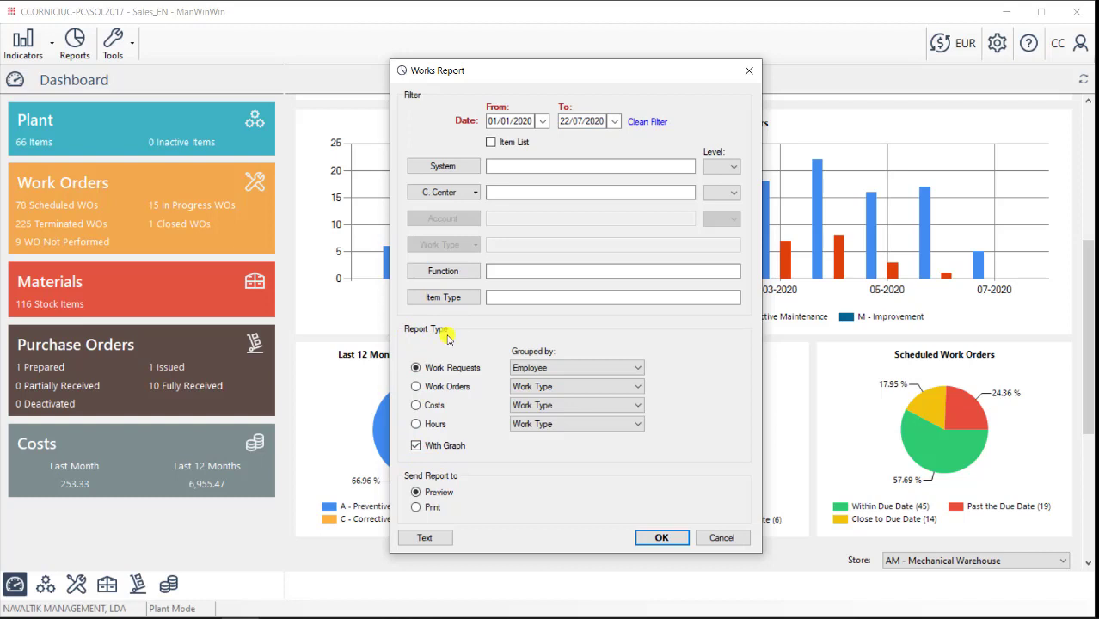
{"action": "left_click", "coordinate": [417, 387]}
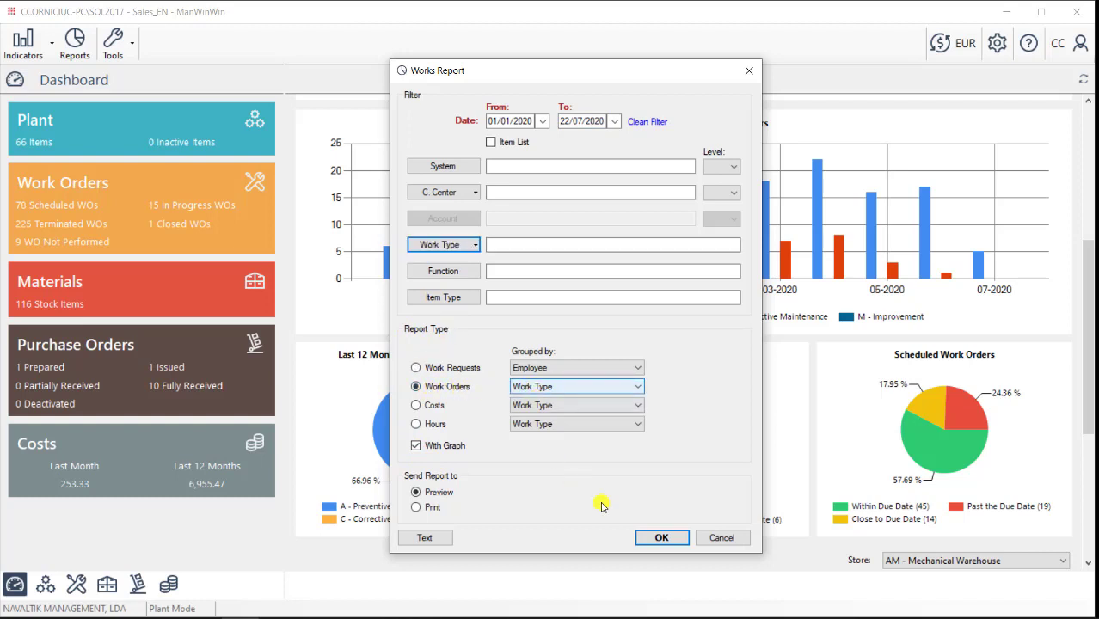
{"action": "left_click", "coordinate": [673, 539]}
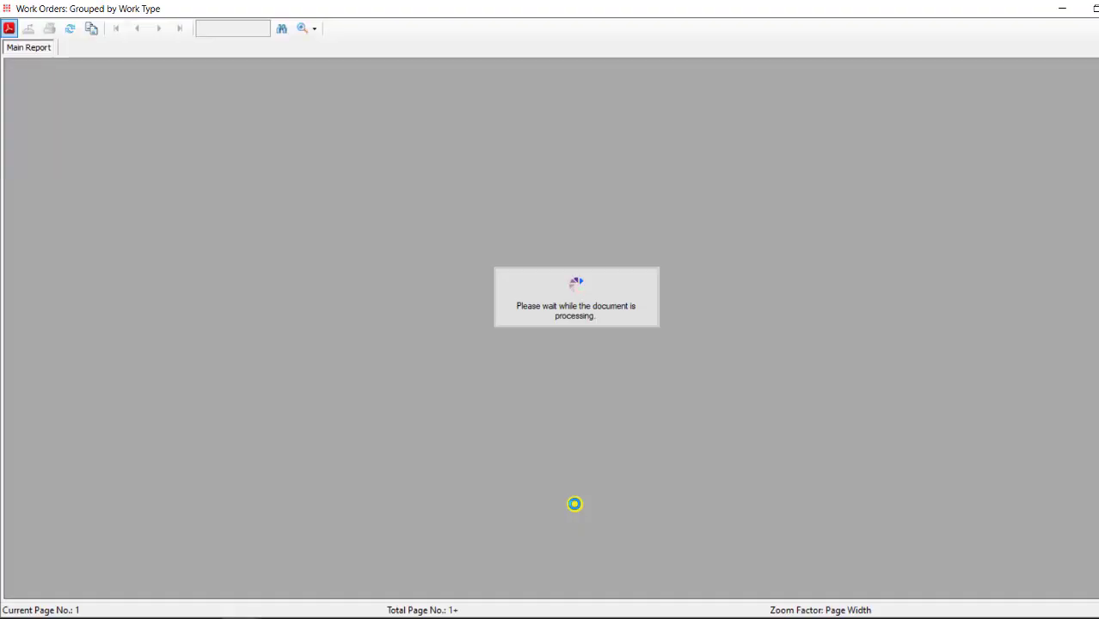
{"action": "scroll", "coordinate": [446, 293], "scroll_direction": "down", "scroll_amount": 5}
{"action": "scroll", "coordinate": [449, 294], "scroll_direction": "down", "scroll_amount": 1}
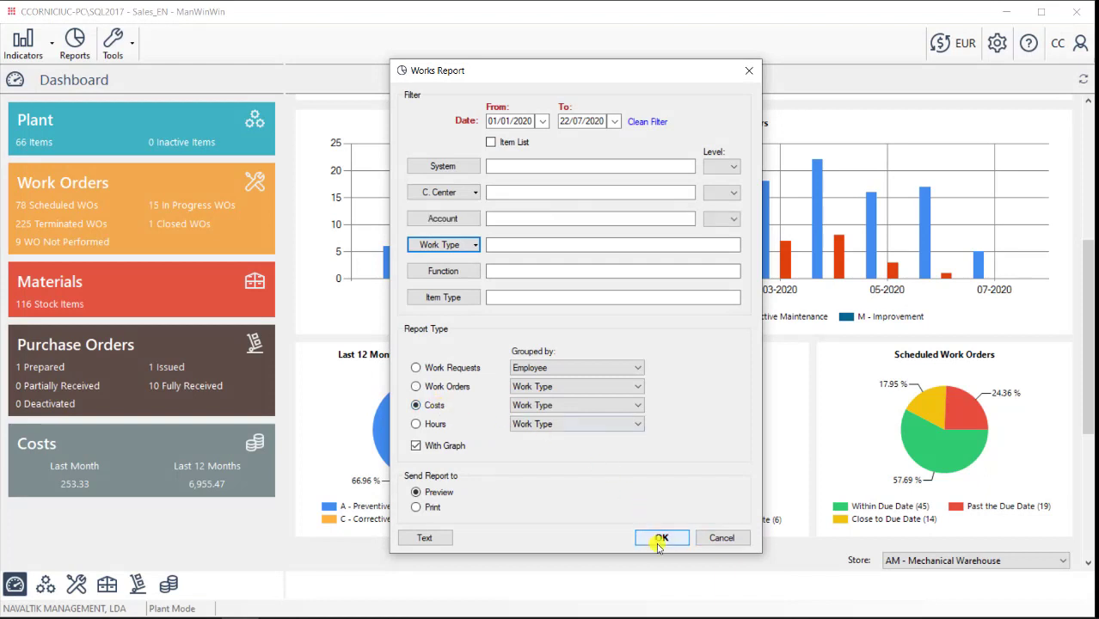
- Preview the Costs report grouped by work type, review its table and pie charts, and close it
{"action": "left_click", "coordinate": [659, 539]}
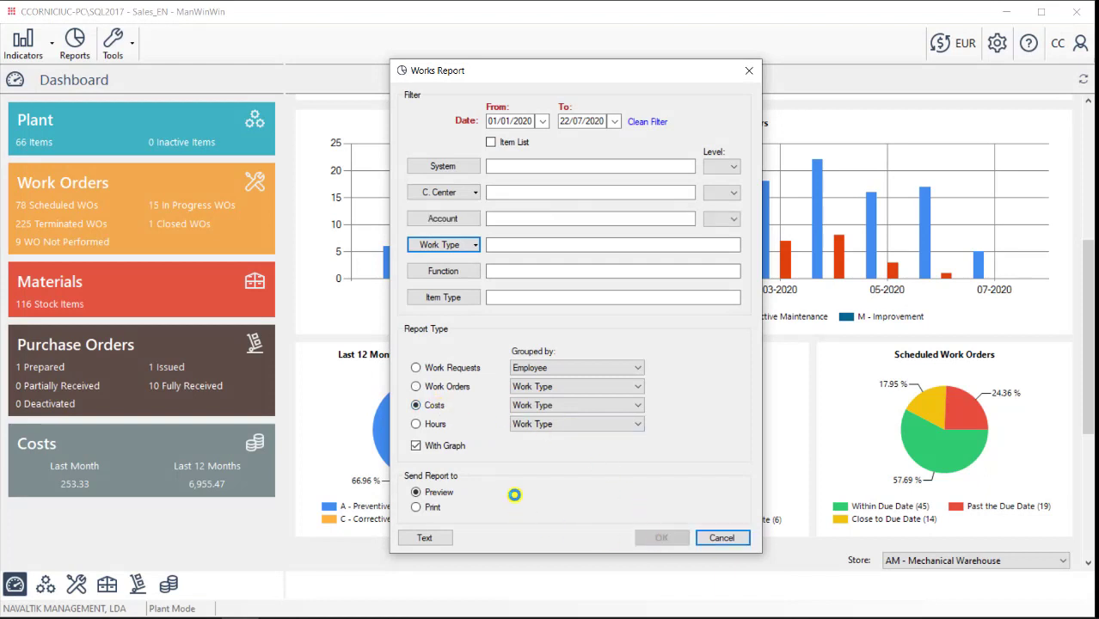
{"action": "scroll", "coordinate": [503, 417], "scroll_direction": "down", "scroll_amount": 2}
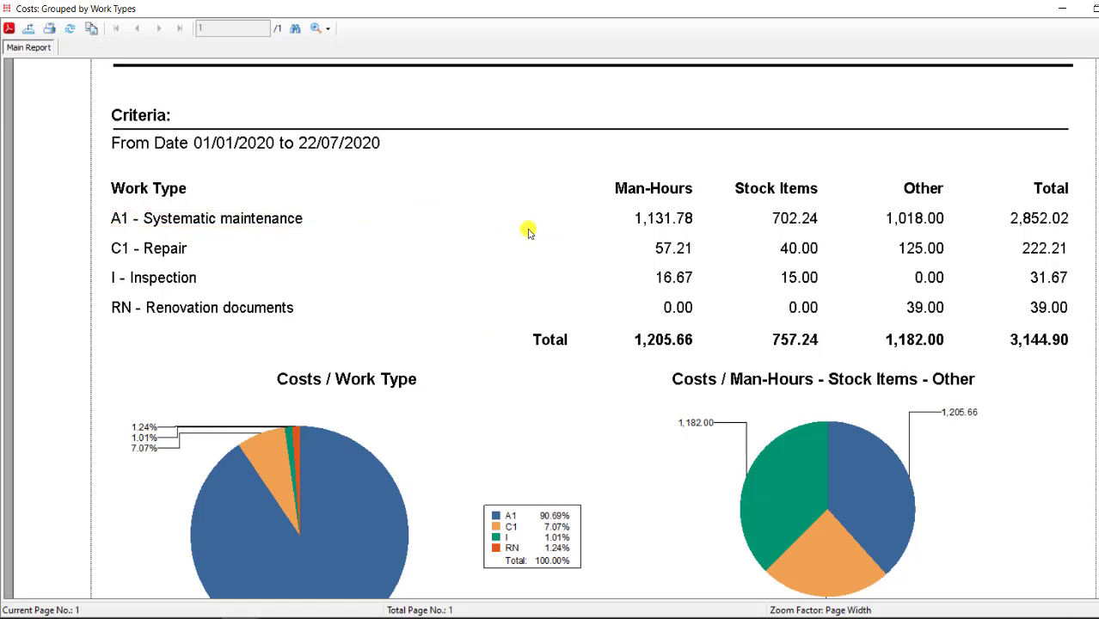
{"action": "scroll", "coordinate": [629, 417], "scroll_direction": "down", "scroll_amount": 2}
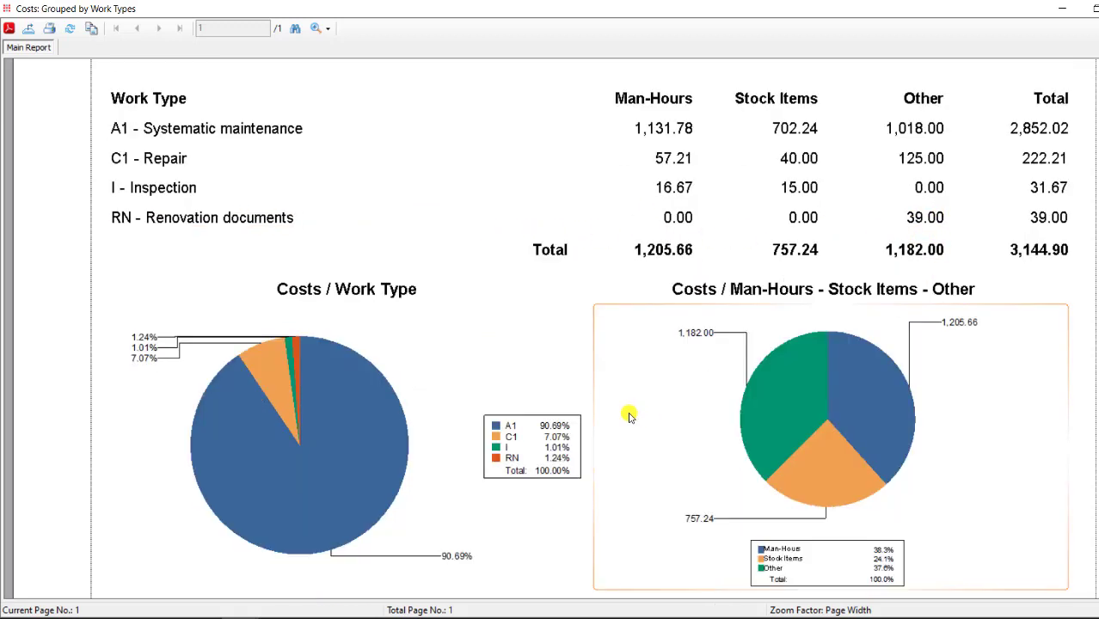
{"action": "key", "text": "Escape"}
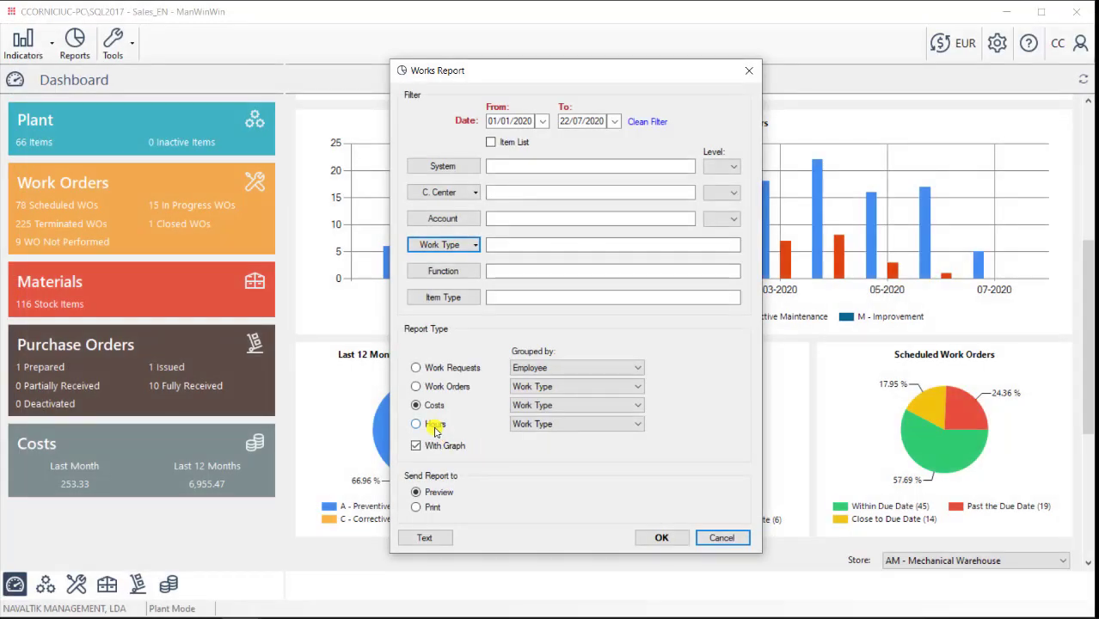
- Preview the Hours report grouped by employee, review its chart and table, and close it along with the Works Report
{"action": "left_click", "coordinate": [418, 424]}
{"action": "left_click", "coordinate": [524, 424]}
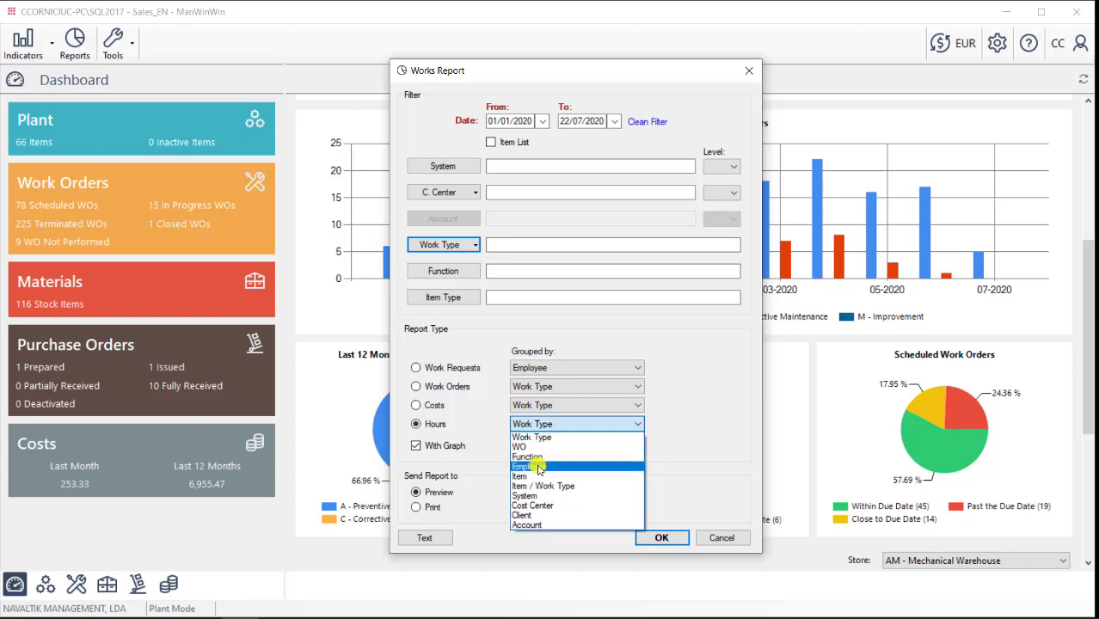
{"action": "left_click", "coordinate": [525, 464]}
{"action": "left_click", "coordinate": [660, 538]}
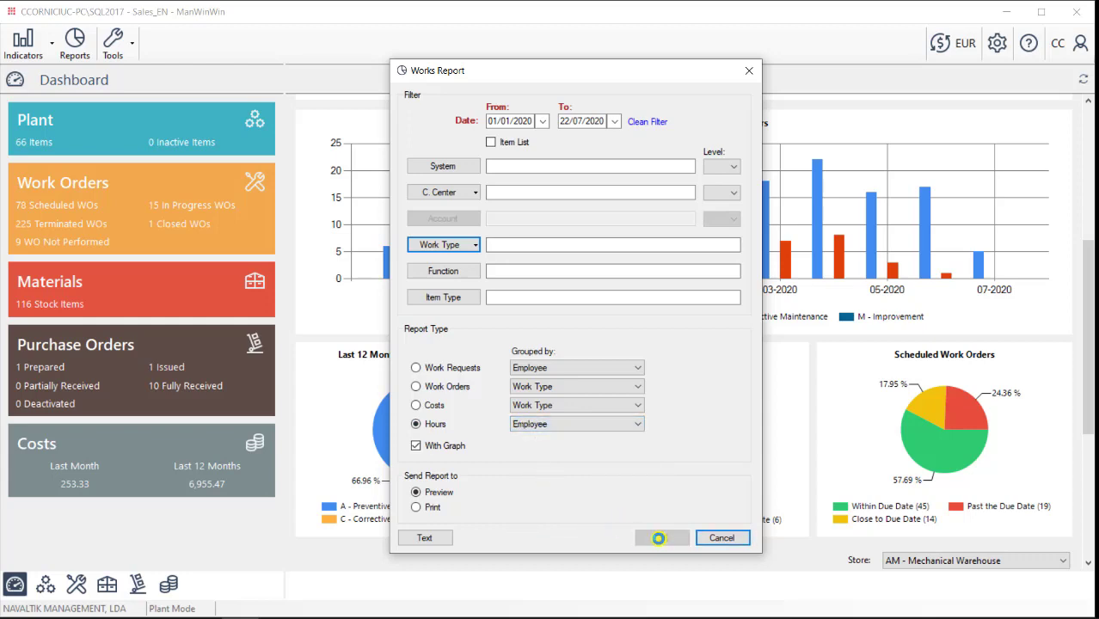
{"action": "scroll", "coordinate": [522, 327], "scroll_direction": "down", "scroll_amount": 5}
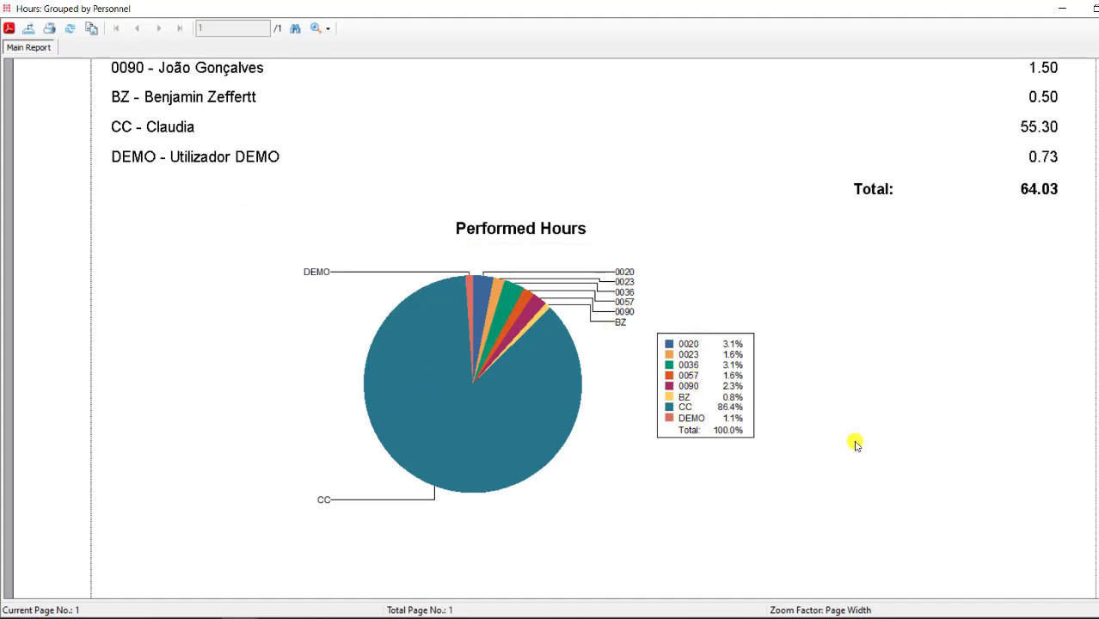
{"action": "scroll", "coordinate": [854, 356], "scroll_direction": "up", "scroll_amount": 3}
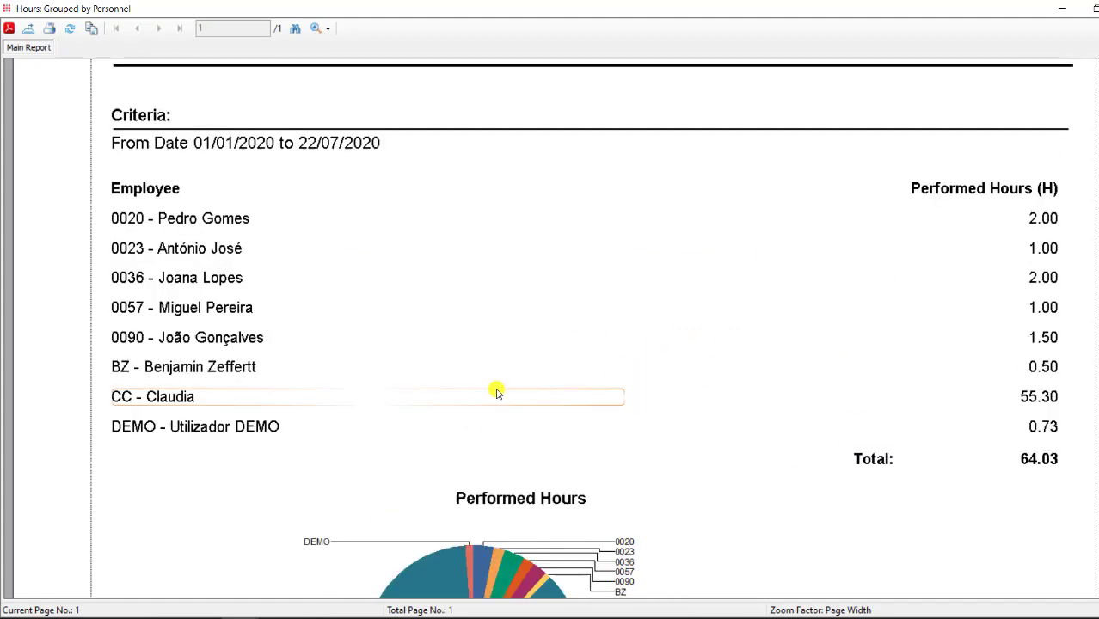
{"action": "key", "text": "alt+F4"}
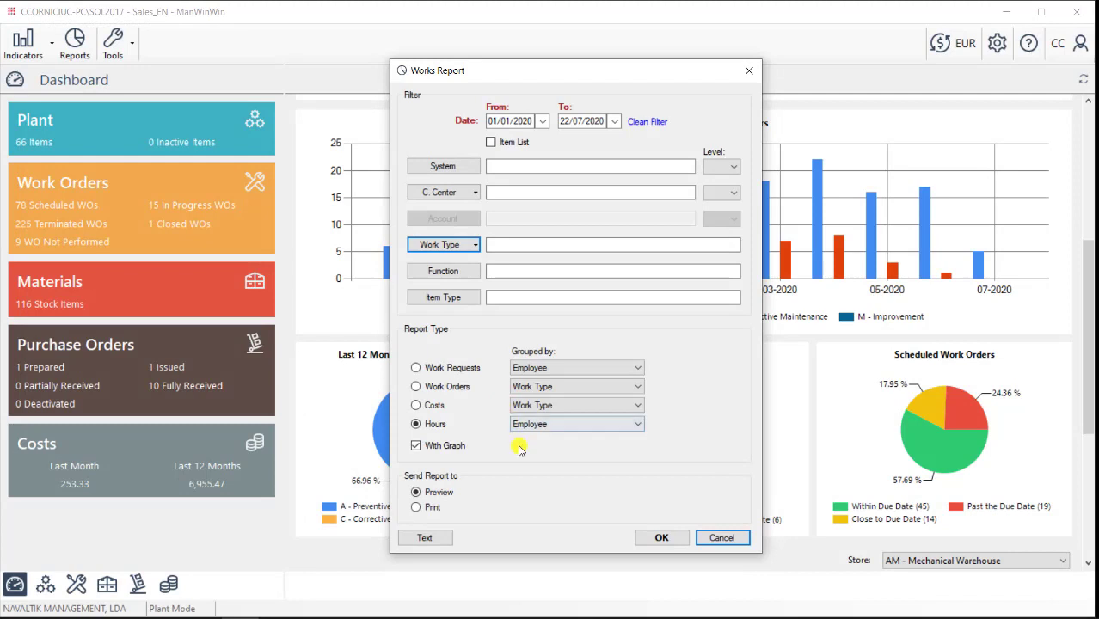
{"action": "left_click", "coordinate": [712, 538]}
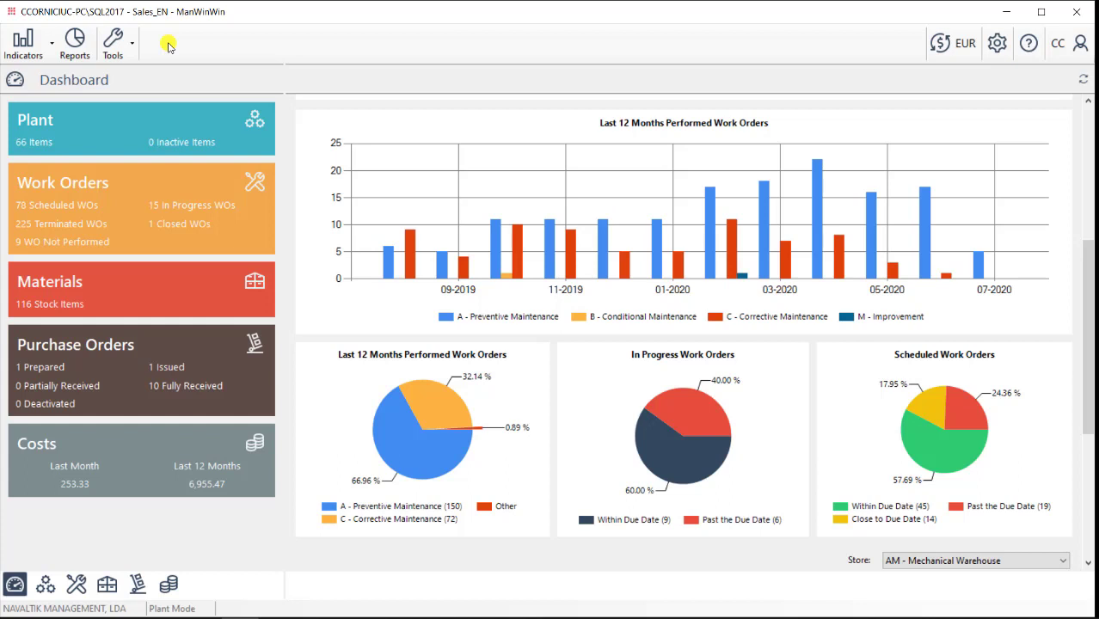
- Generate the Biannual report from the advanced reports for 2020 with the Semester interval
{"action": "left_click", "coordinate": [133, 49]}
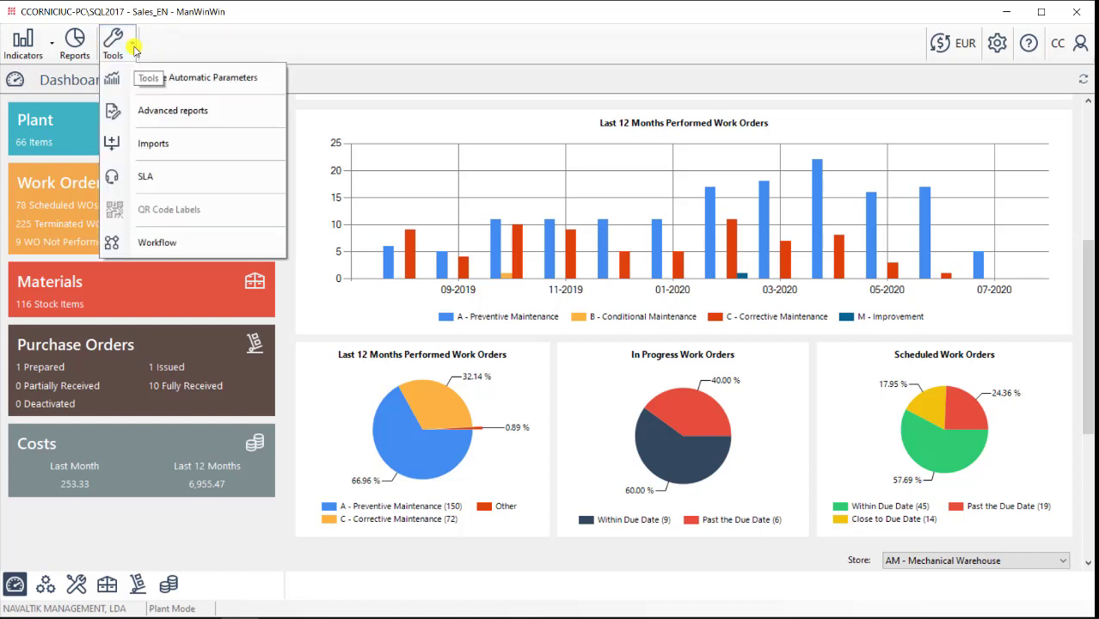
{"action": "left_click", "coordinate": [163, 115]}
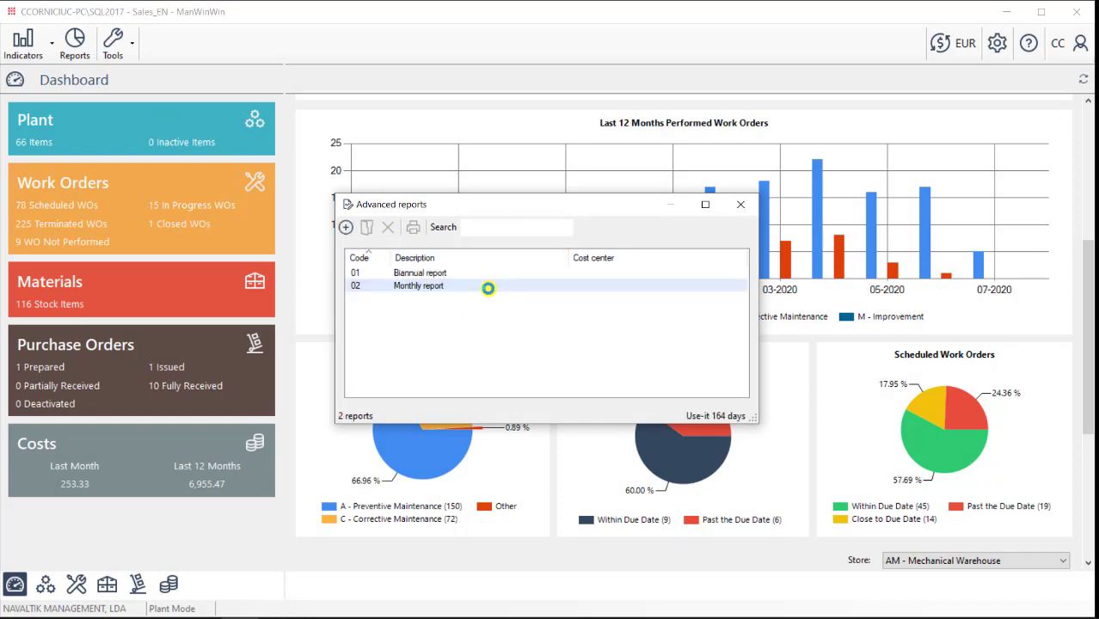
{"action": "left_click", "coordinate": [426, 276]}
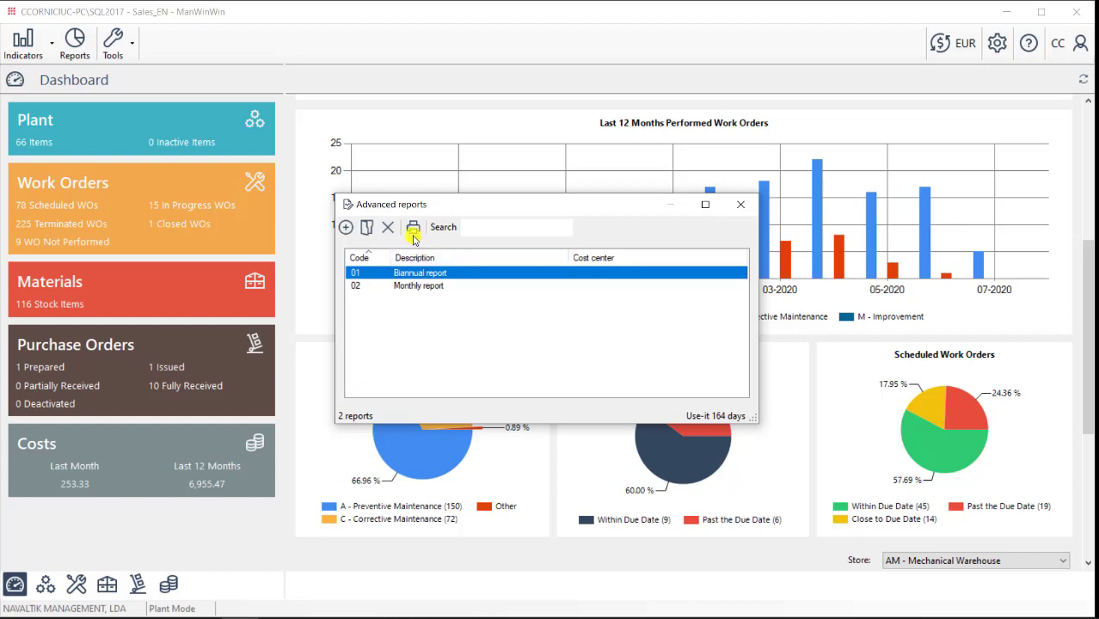
{"action": "left_click", "coordinate": [412, 227]}
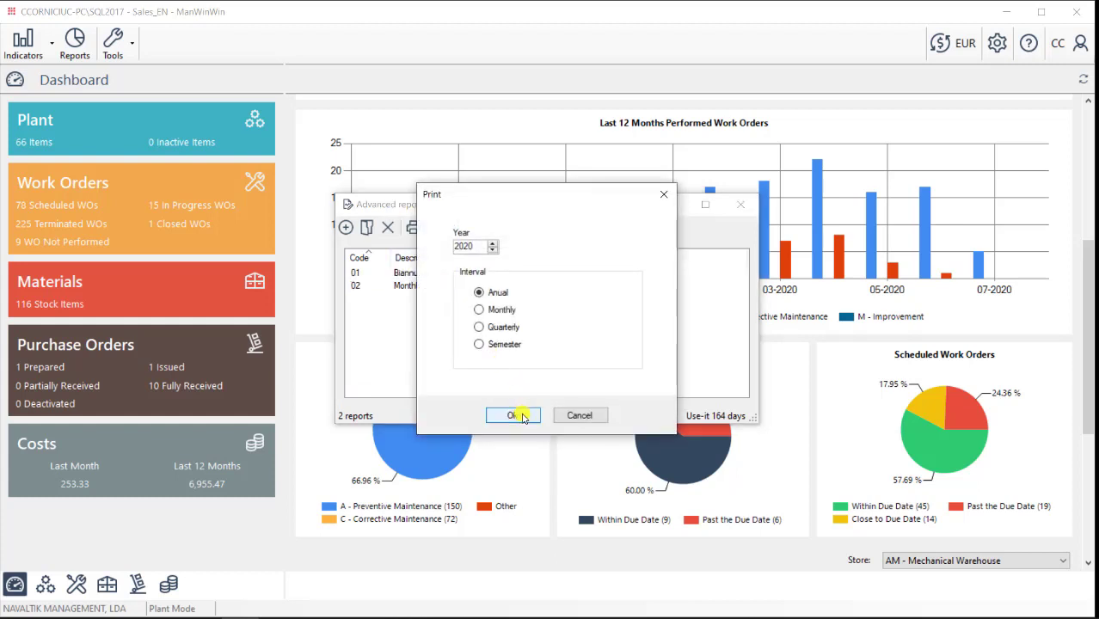
{"action": "left_click", "coordinate": [502, 345]}
{"action": "left_click", "coordinate": [506, 415]}
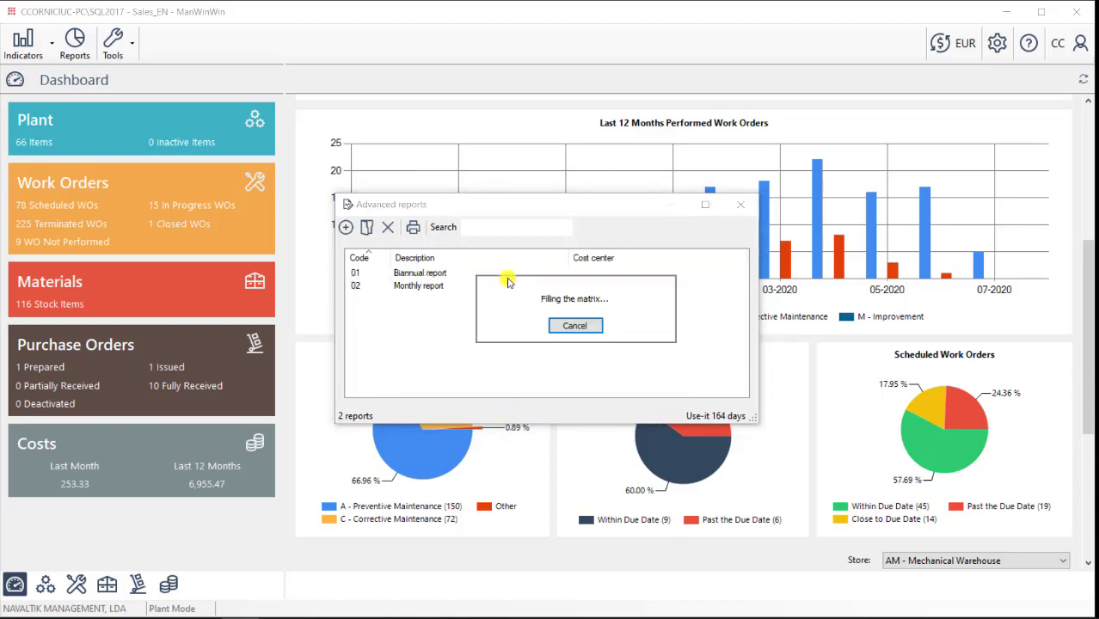
- Review the Biannual report's index and its work order and cost pages, and close the report and the advanced reports
{"action": "scroll", "coordinate": [509, 273], "scroll_direction": "down", "scroll_amount": 15}
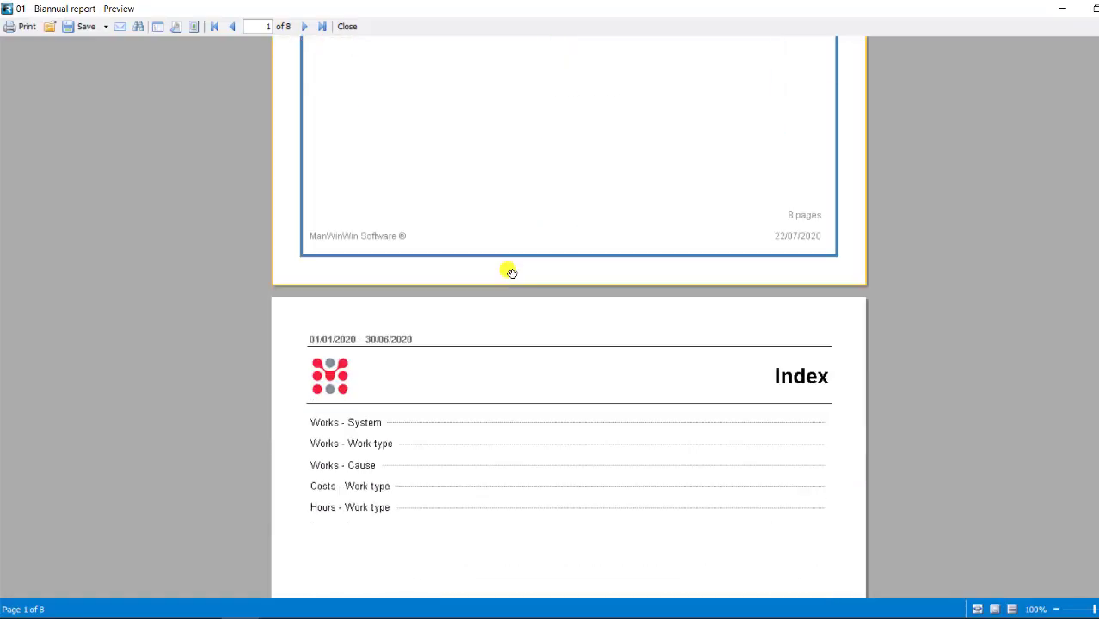
{"action": "scroll", "coordinate": [512, 280], "scroll_direction": "down", "scroll_amount": 20}
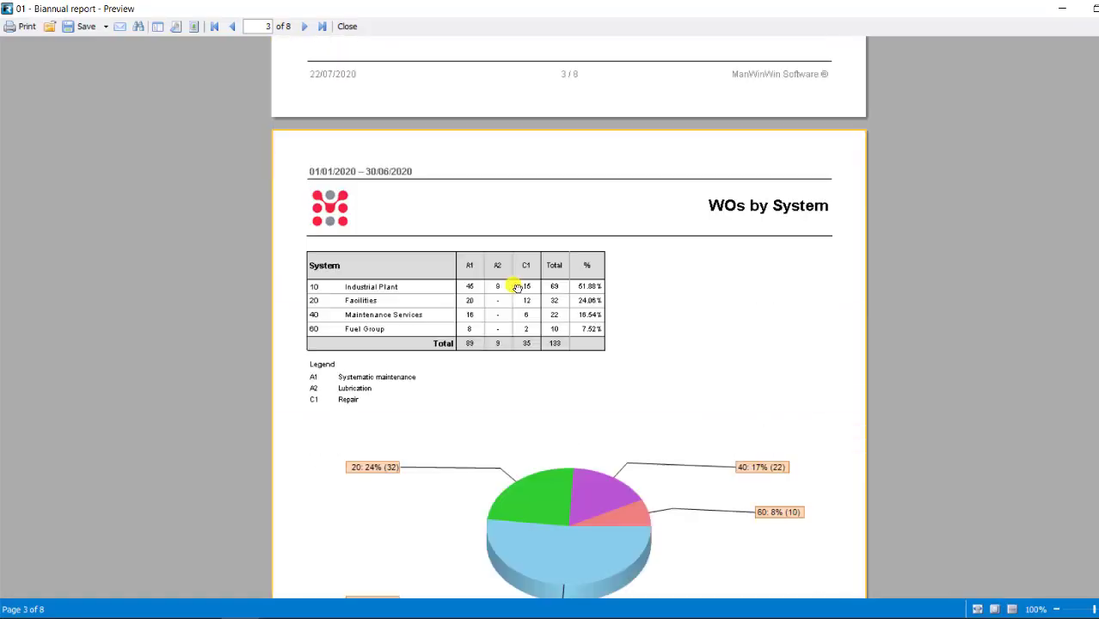
{"action": "scroll", "coordinate": [527, 294], "scroll_direction": "down", "scroll_amount": 20}
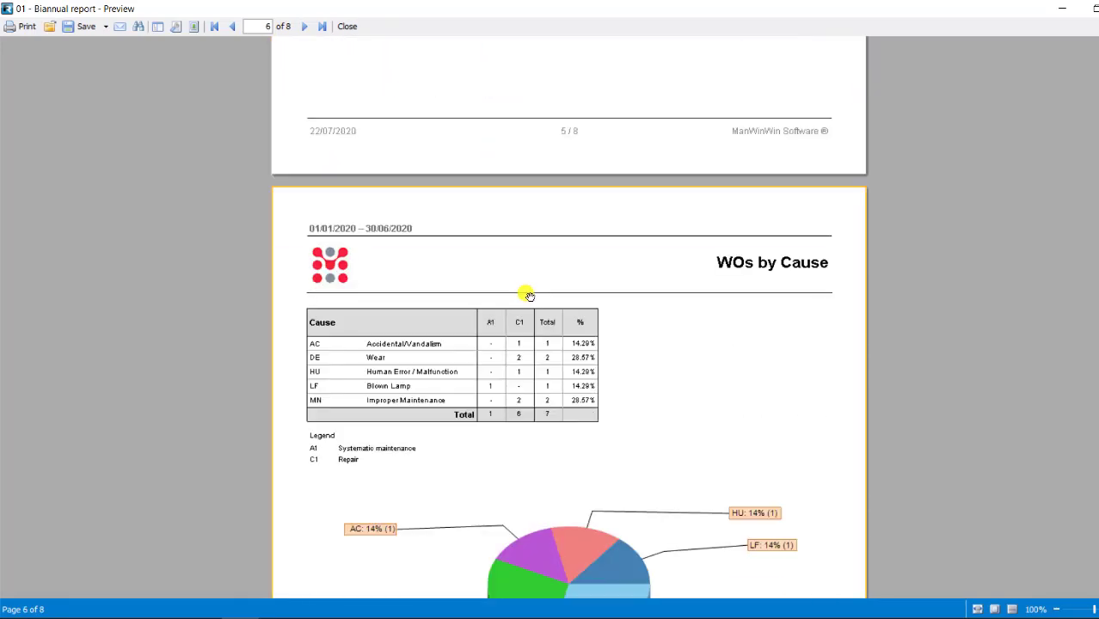
{"action": "scroll", "coordinate": [528, 299], "scroll_direction": "down", "scroll_amount": 15}
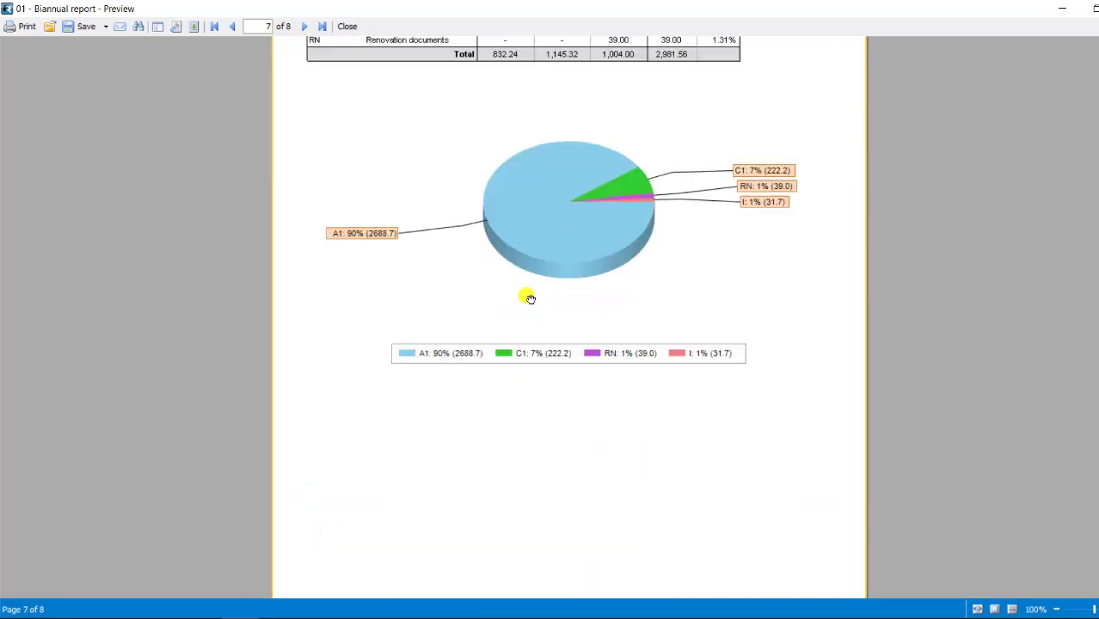
{"action": "key", "text": "Escape"}
{"action": "key", "text": "Escape"}
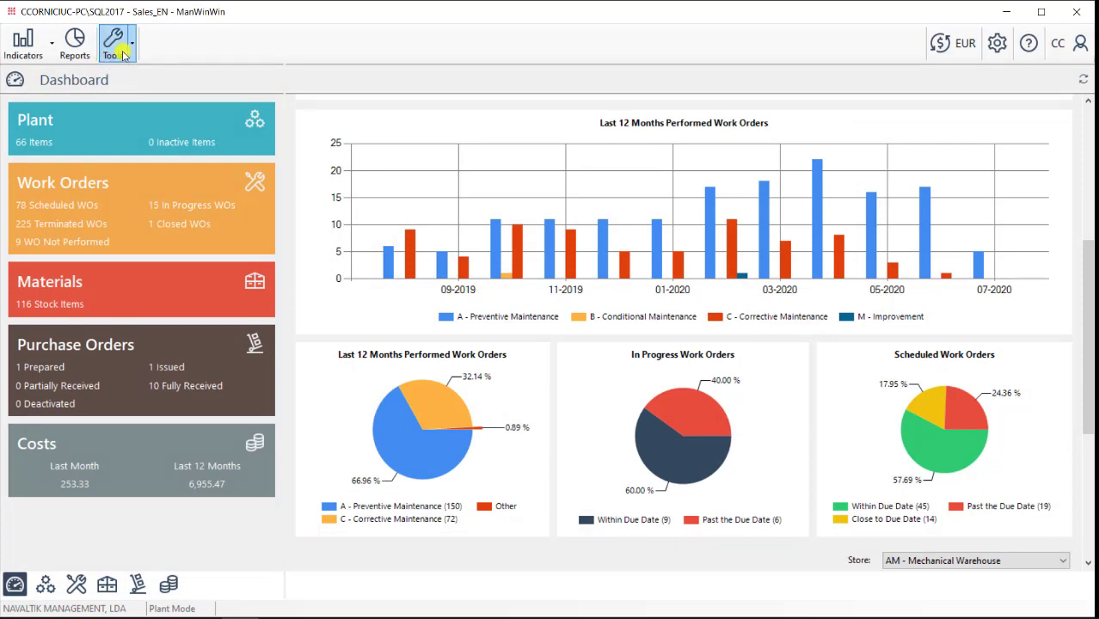
- Open the Imports tool, view the entities available for import, and close it
{"action": "left_click", "coordinate": [133, 52]}
{"action": "left_click", "coordinate": [142, 142]}
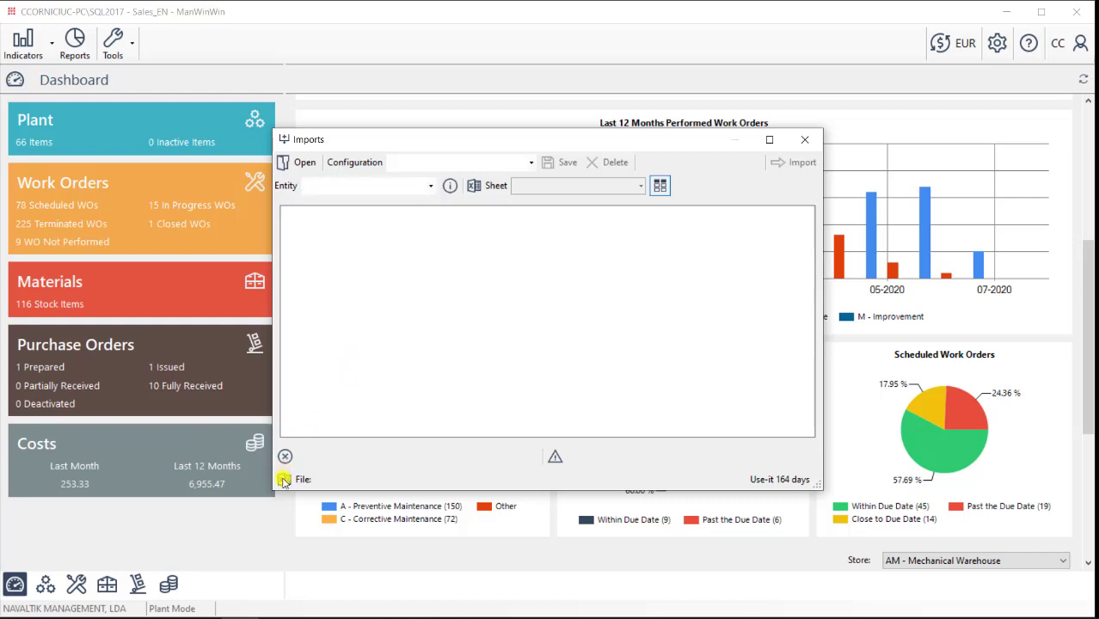
{"action": "left_click", "coordinate": [431, 185]}
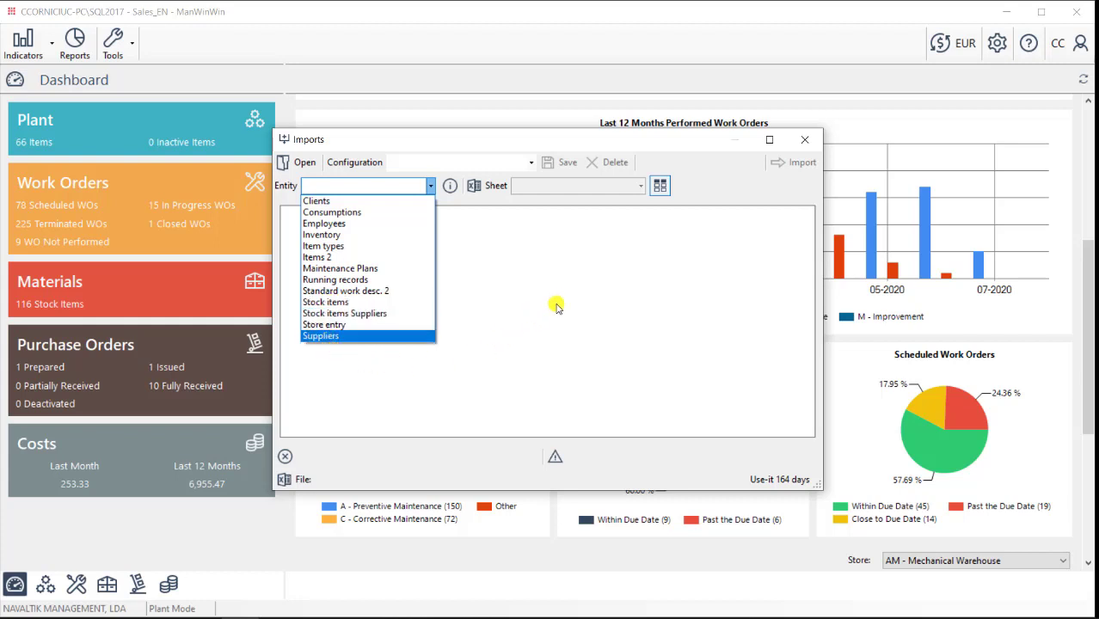
{"action": "key", "text": "Escape"}
{"action": "key", "text": "Escape"}
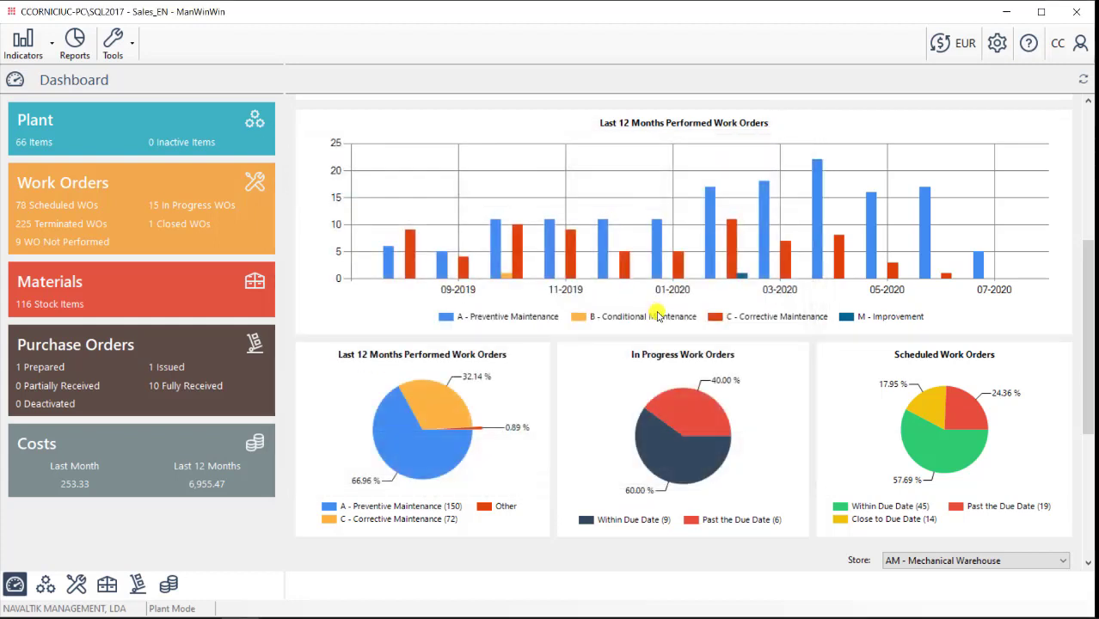
- Open the SLA list, review the response, mitigation and resolution times of the requests, and close it
{"action": "left_click", "coordinate": [132, 46]}
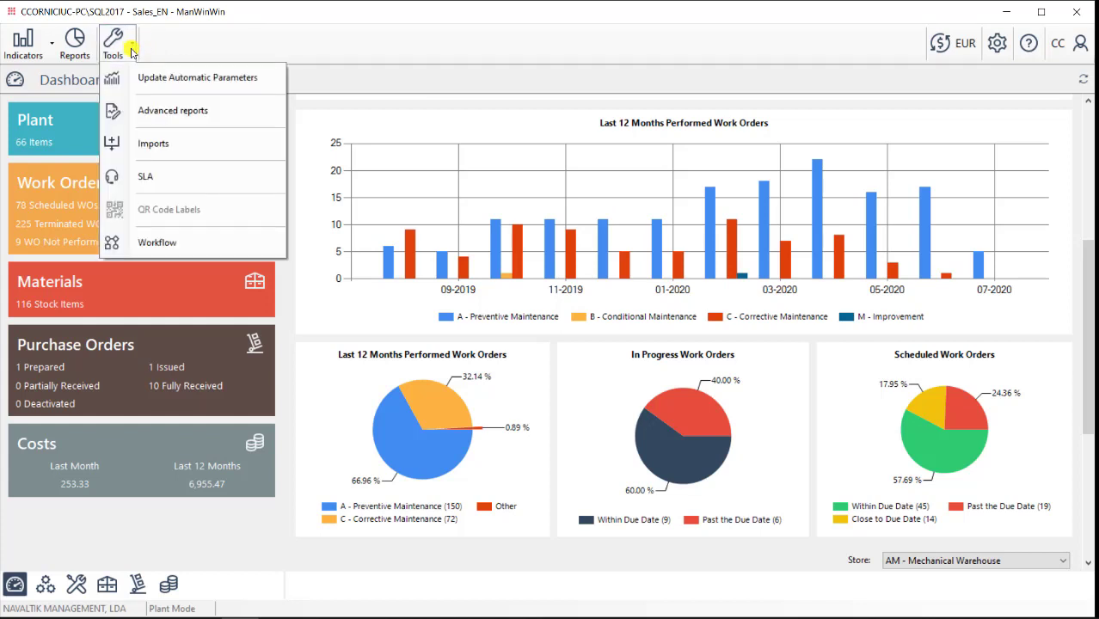
{"action": "left_click", "coordinate": [143, 179]}
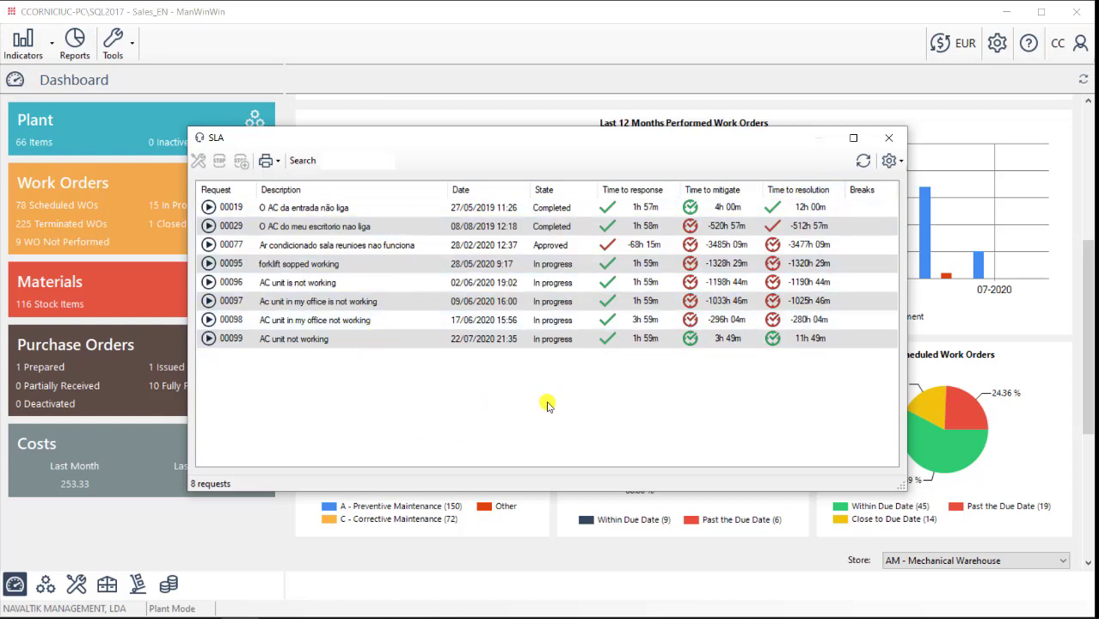
{"action": "key", "text": "Escape"}
- Open the New Work Request rule in the notifications workflow and view its entity options
{"action": "left_click", "coordinate": [114, 39]}
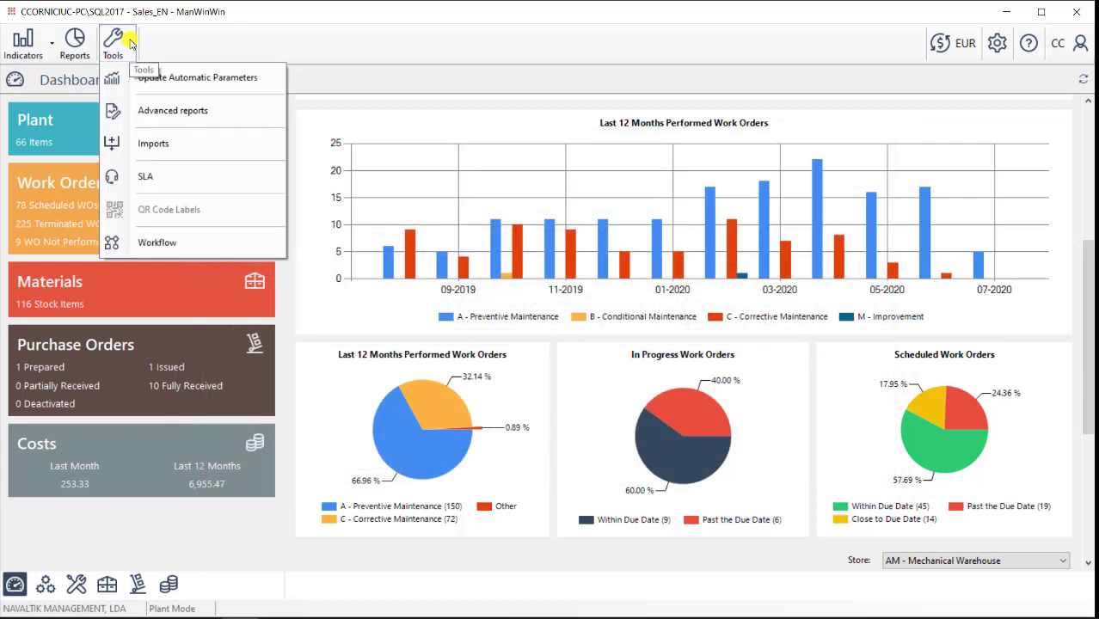
{"action": "left_click", "coordinate": [160, 236]}
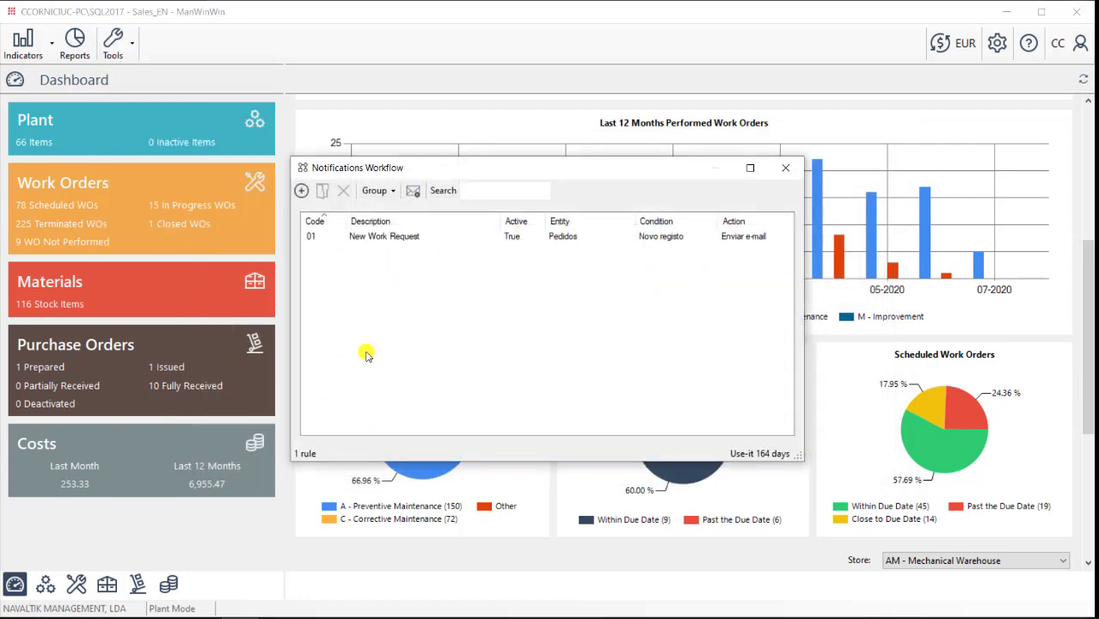
{"action": "double_click", "coordinate": [383, 237]}
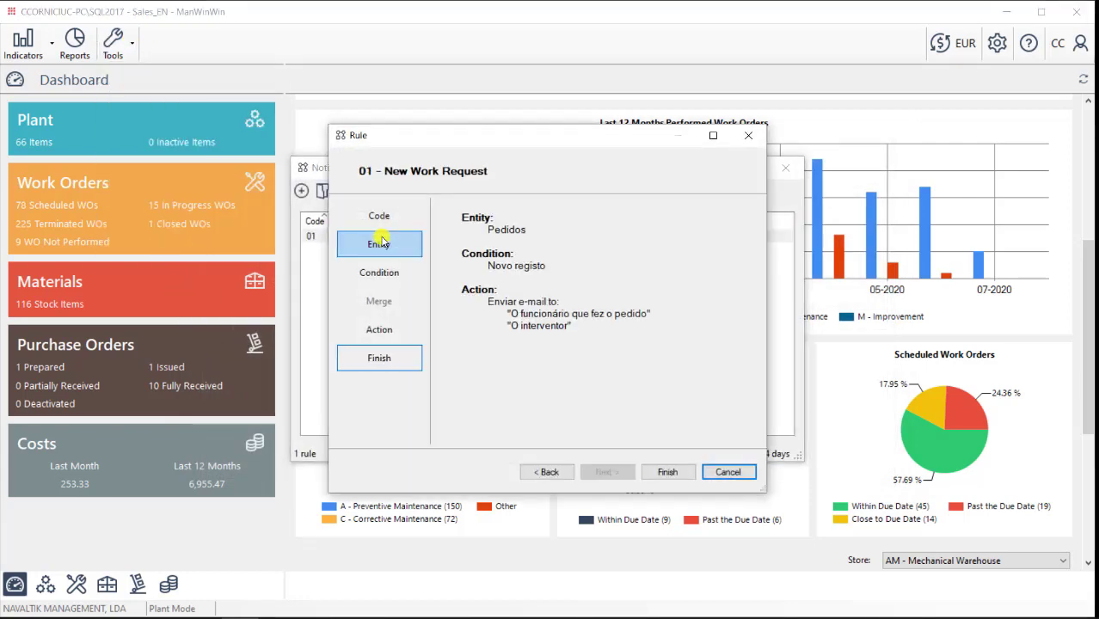
{"action": "left_click", "coordinate": [362, 244]}
{"action": "left_click", "coordinate": [512, 233]}
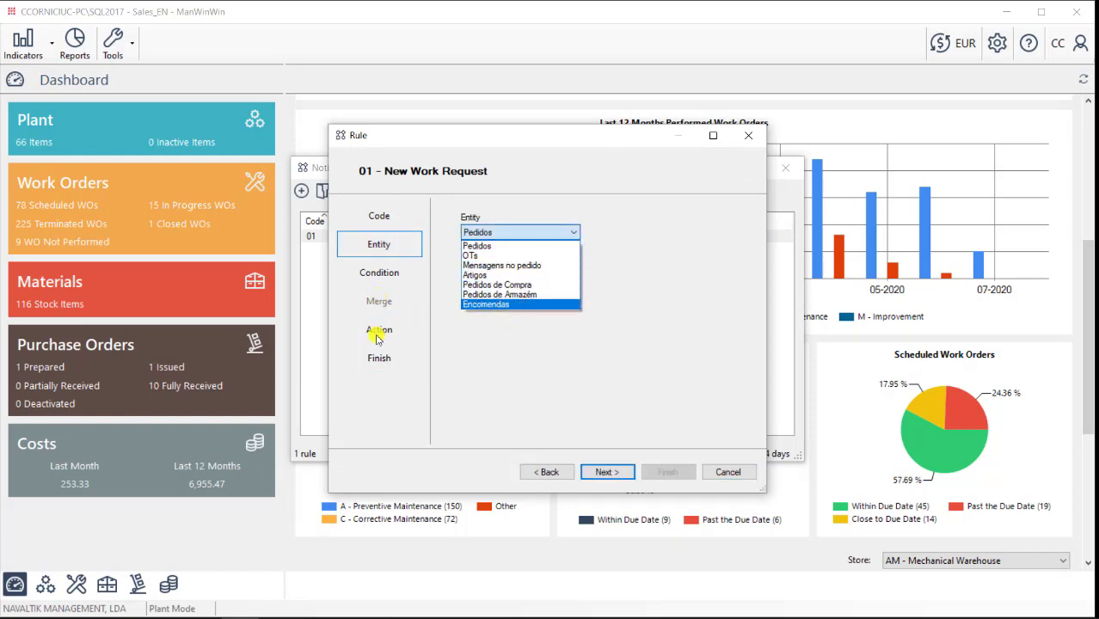
{"action": "left_click", "coordinate": [378, 361]}
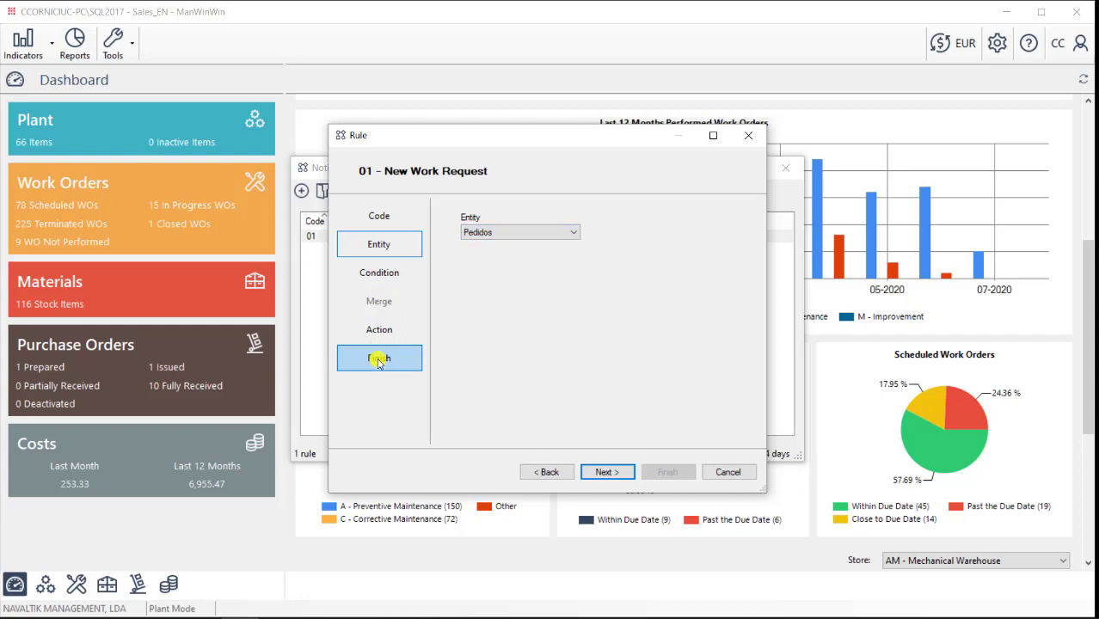
- Review the New Work Request rule's condition, e-mail action and summary, cancel the rule, and close the notifications workflow
{"action": "left_click", "coordinate": [380, 274]}
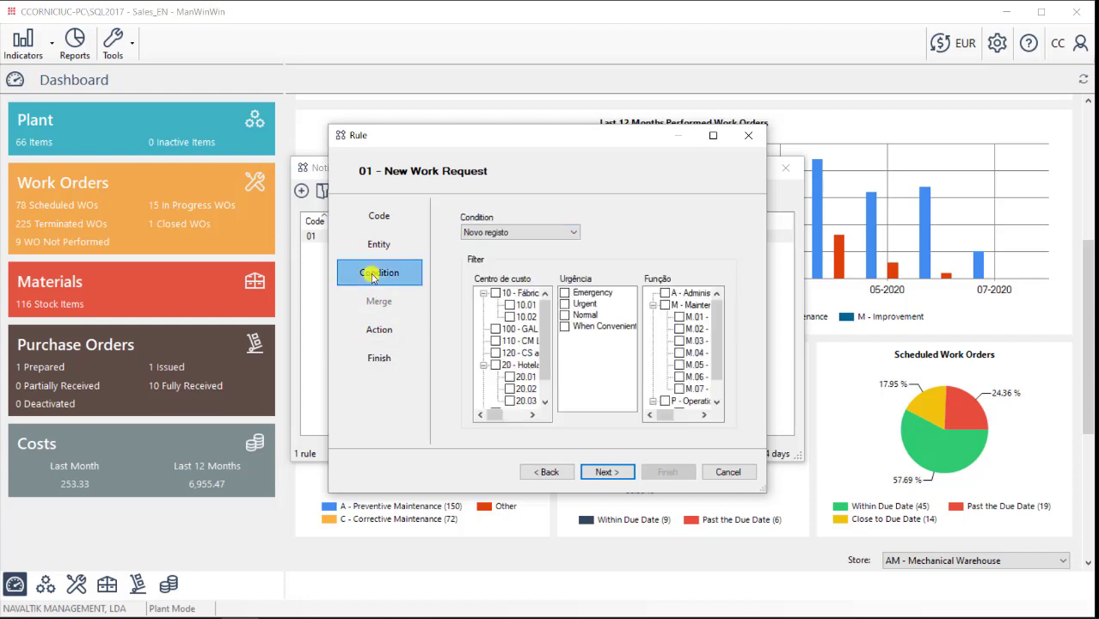
{"action": "left_click", "coordinate": [373, 330]}
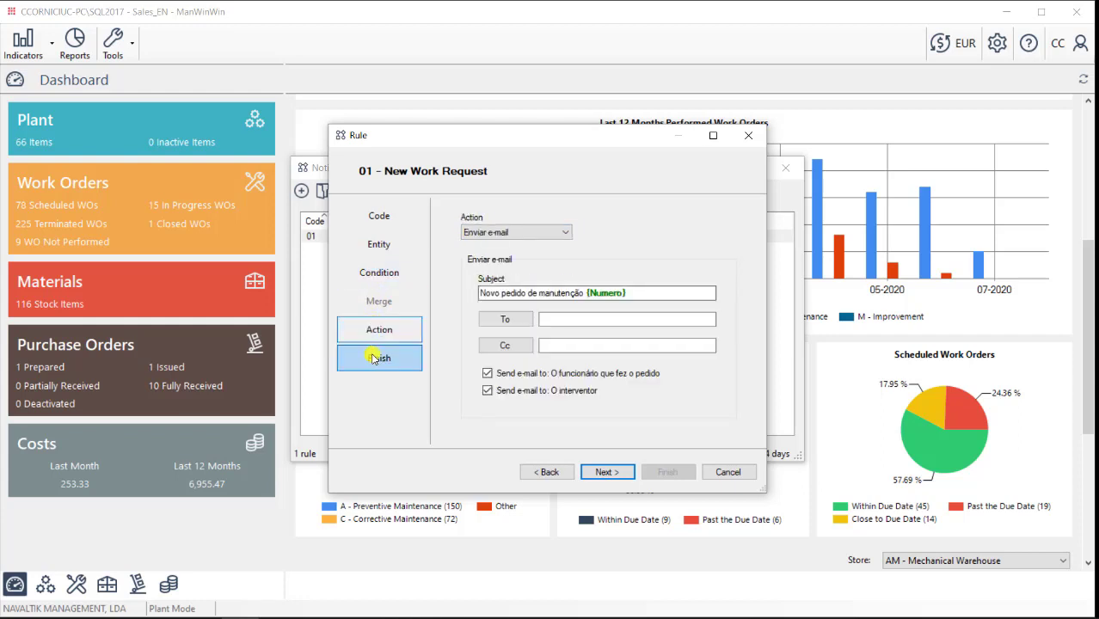
{"action": "left_click", "coordinate": [375, 358]}
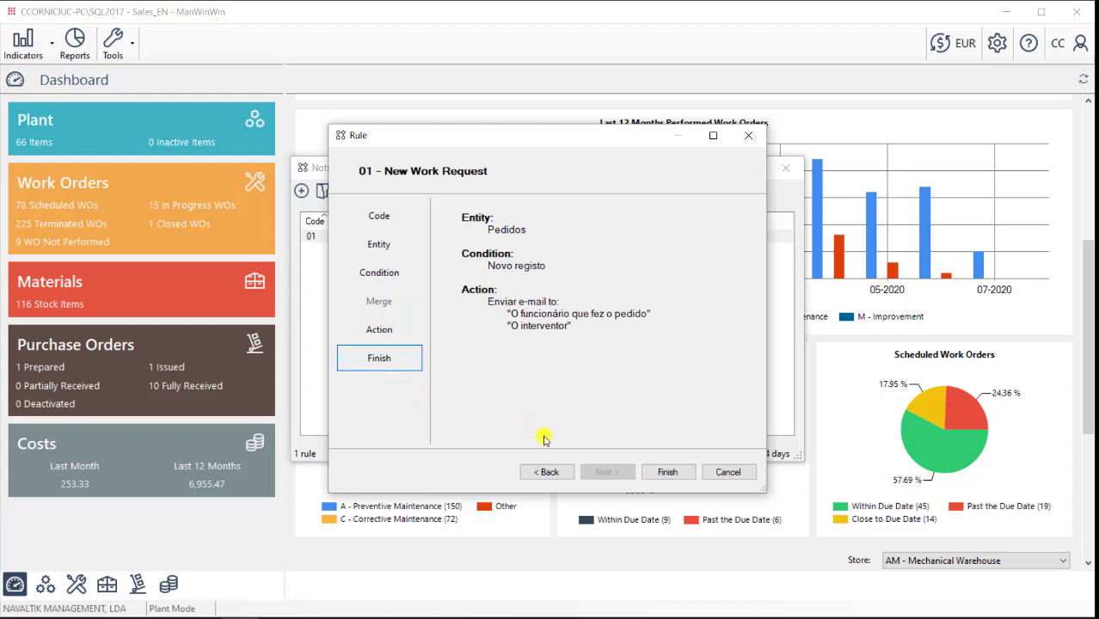
{"action": "left_click", "coordinate": [745, 474]}
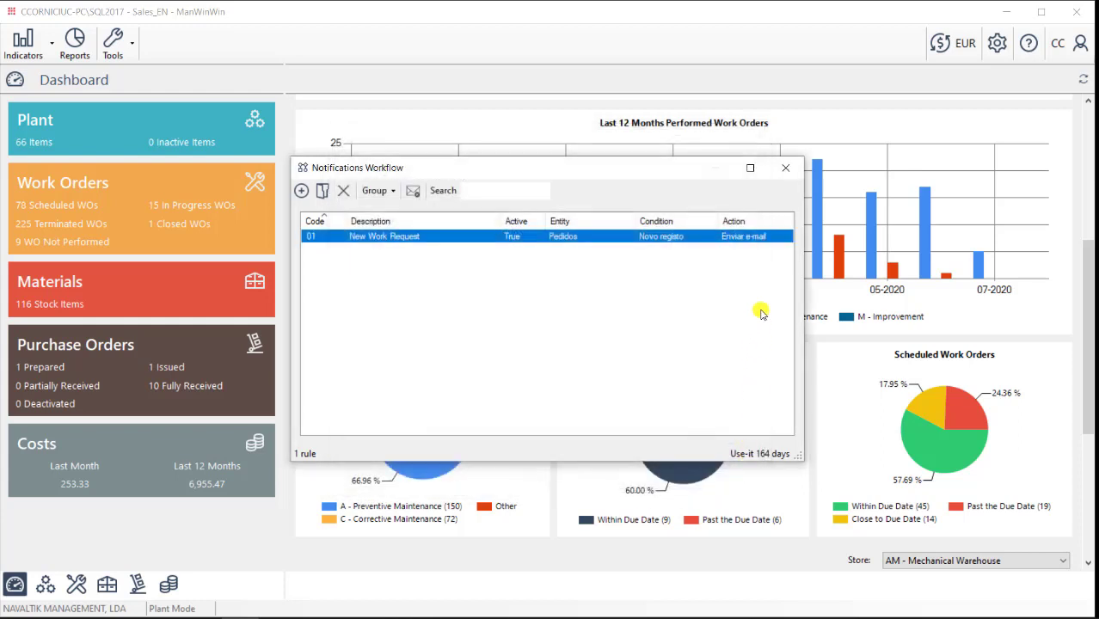
{"action": "left_click", "coordinate": [789, 175]}
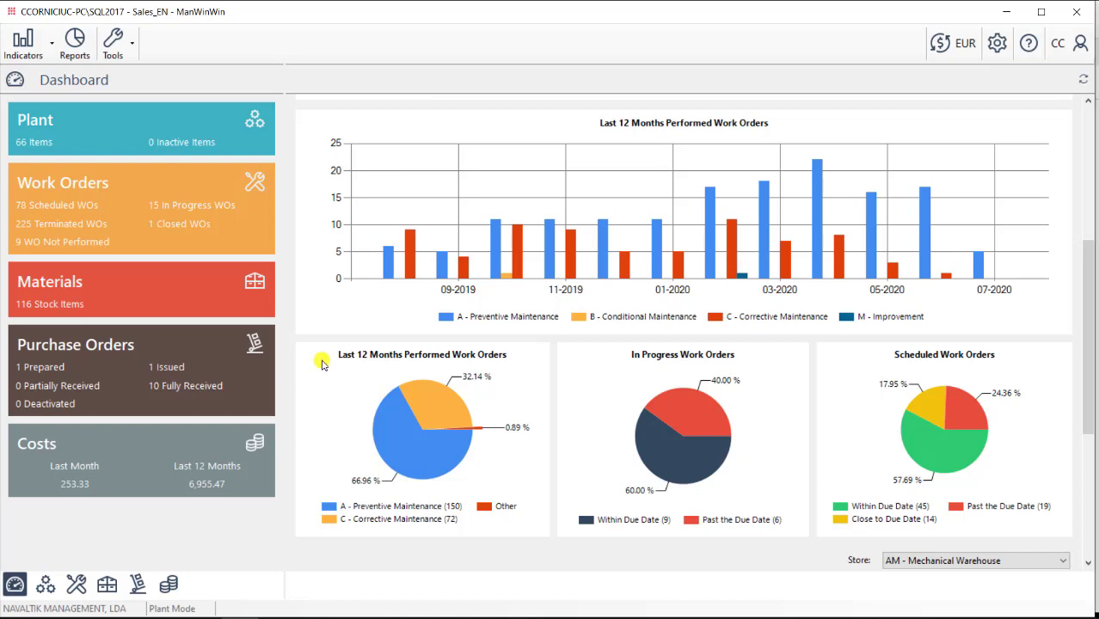
- Switch to the ManWinWin modules overview in Adobe Acrobat Reader and mark the Maintenance Requests module's text
{"action": "left_click", "coordinate": [276, 616]}
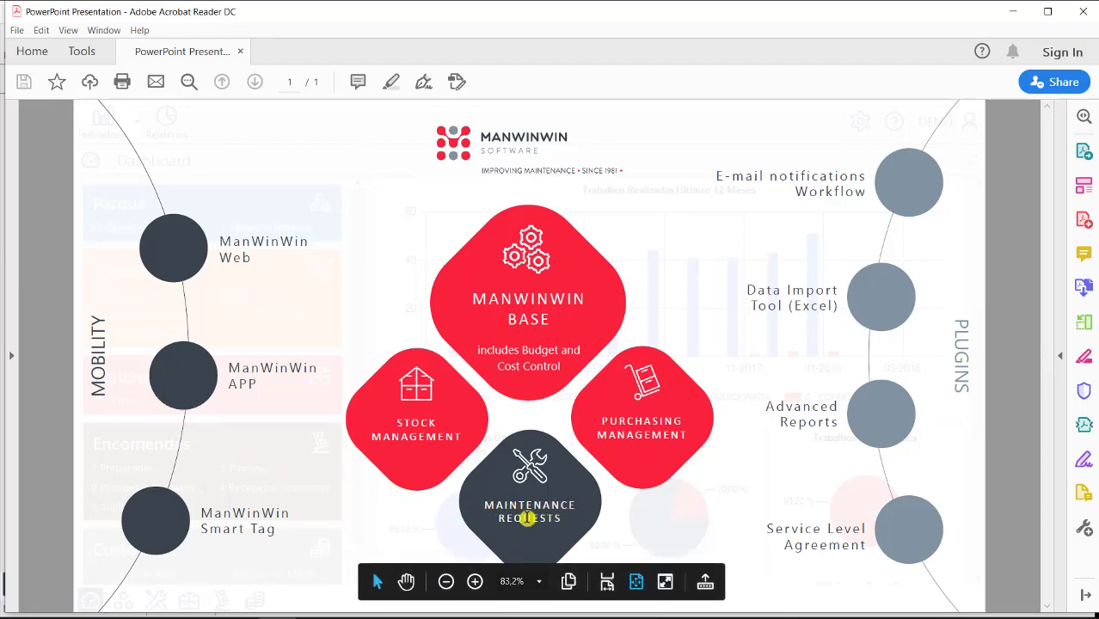
{"action": "left_click_drag", "start_coordinate": [483, 503], "coordinate": [567, 517]}
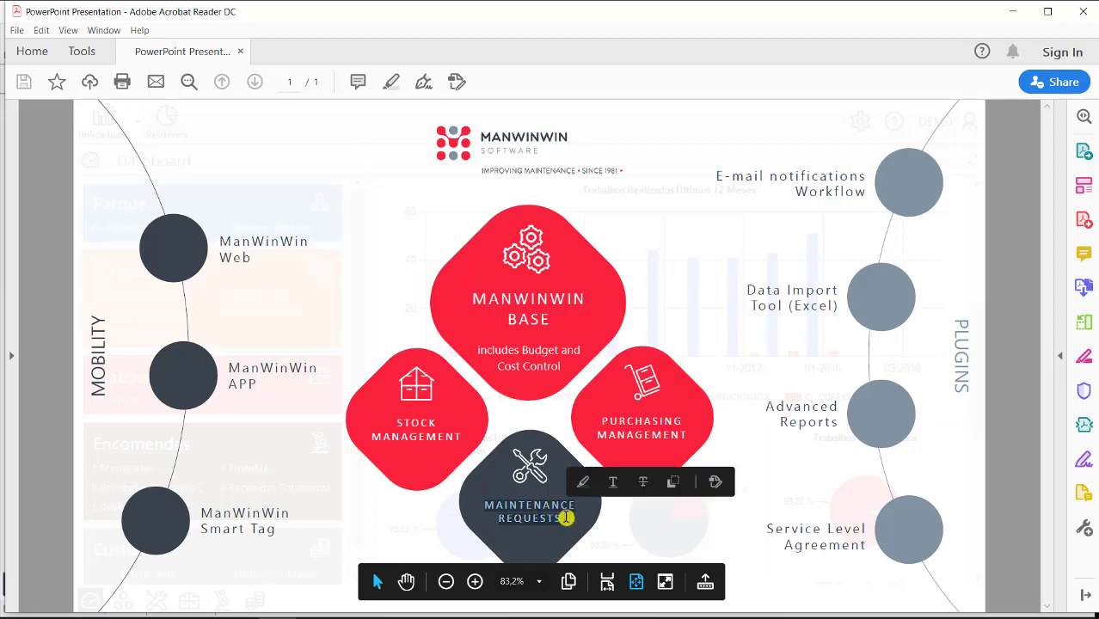
{"action": "left_click", "coordinate": [650, 527]}
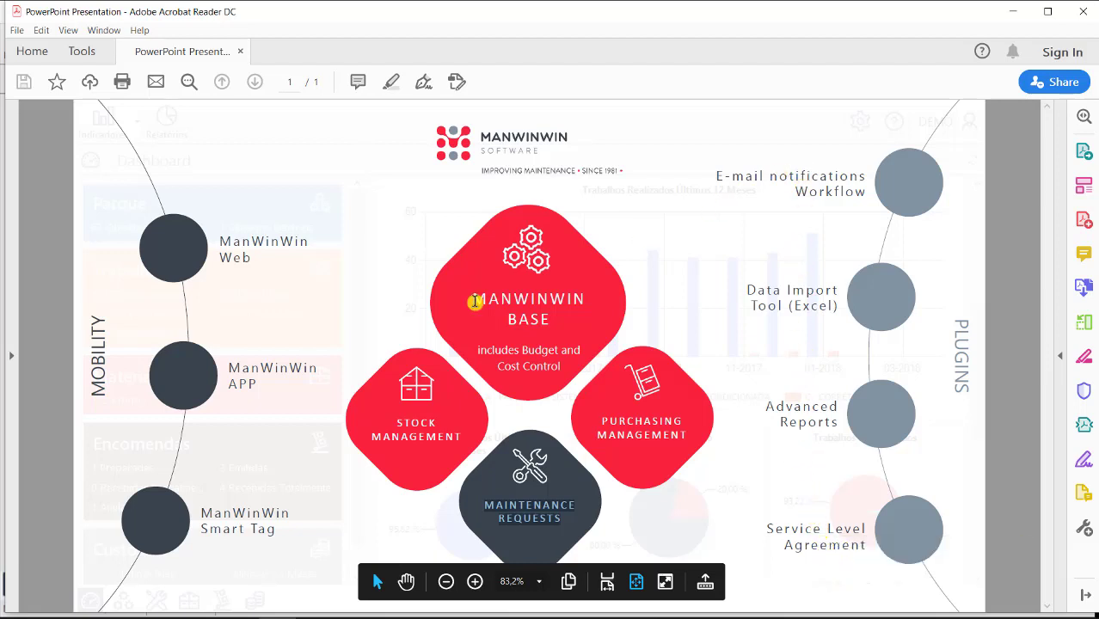
- Switch to the ManWinWin website in Chrome and open its Start here page
{"action": "mouse_move", "coordinate": [336, 602]}
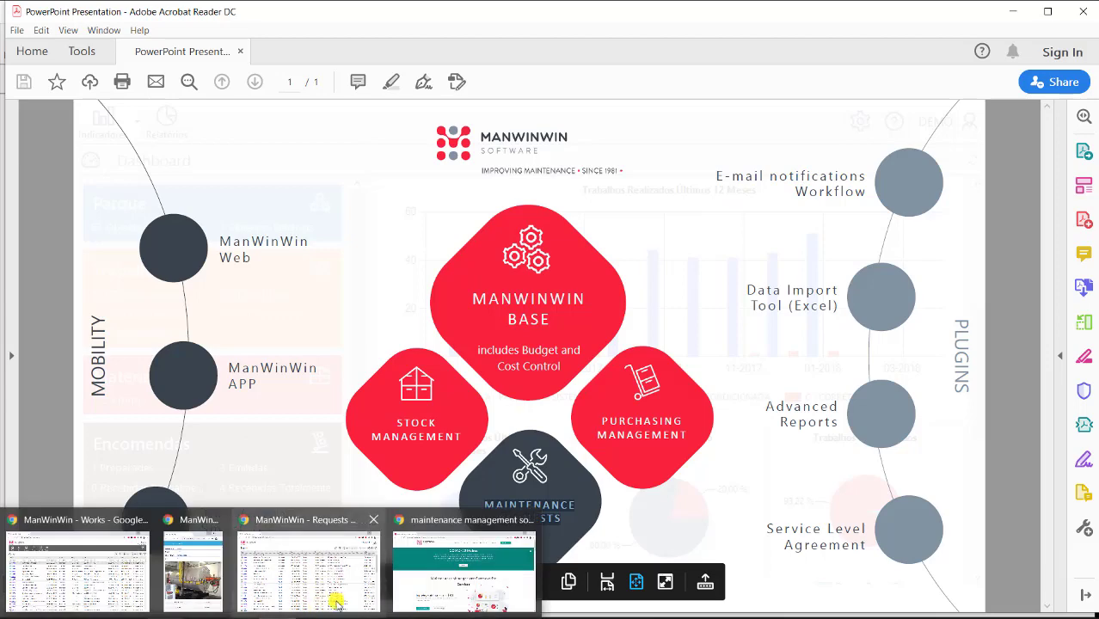
{"action": "left_click", "coordinate": [400, 575]}
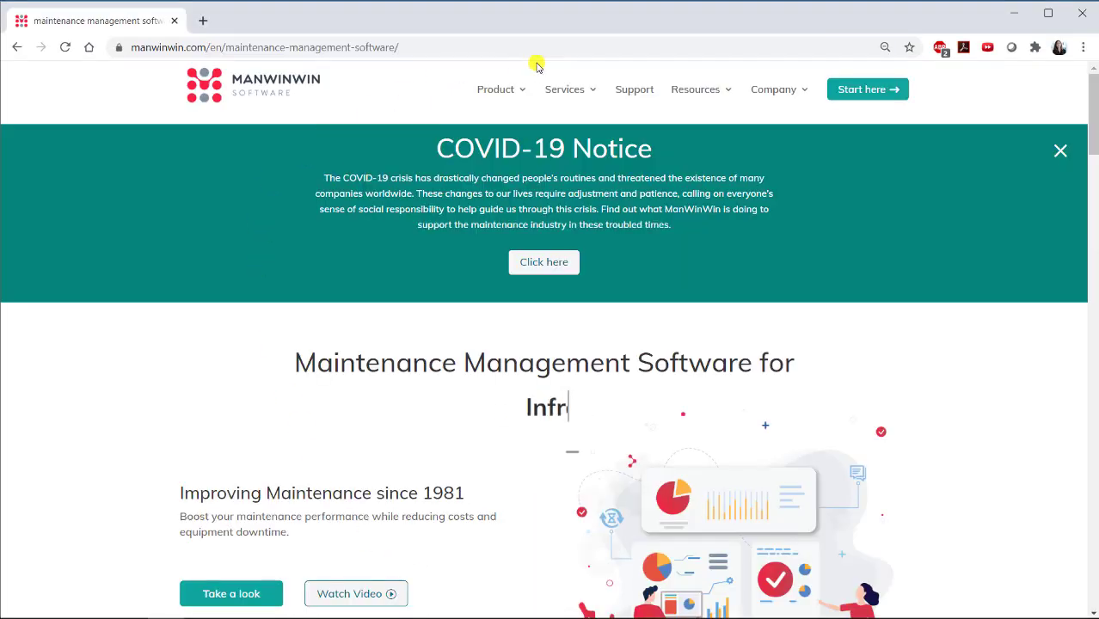
{"action": "left_click", "coordinate": [862, 96]}
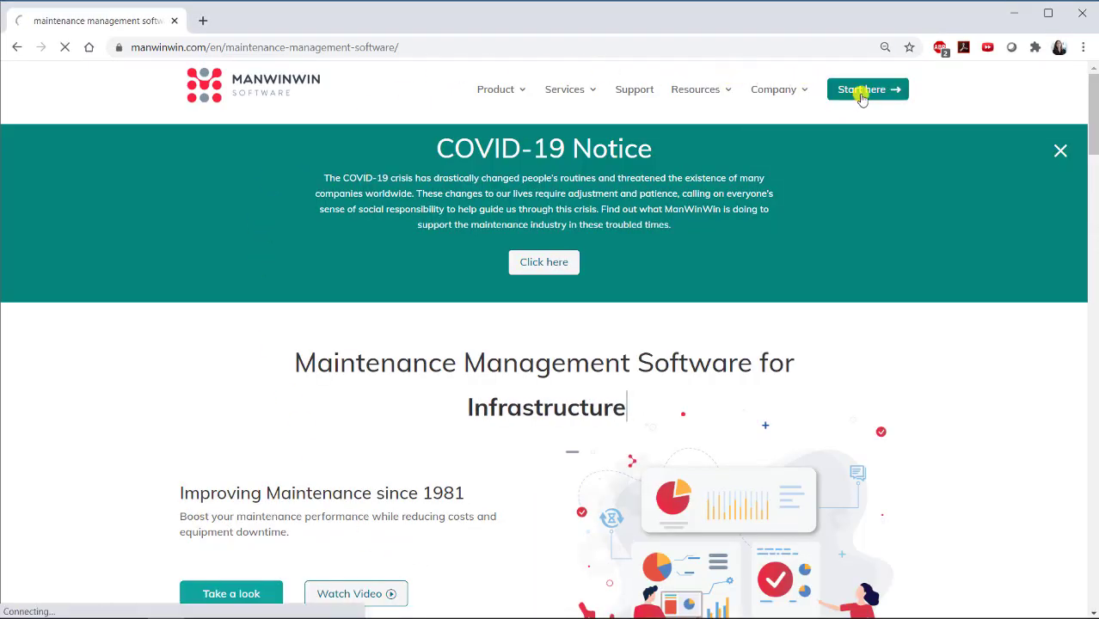